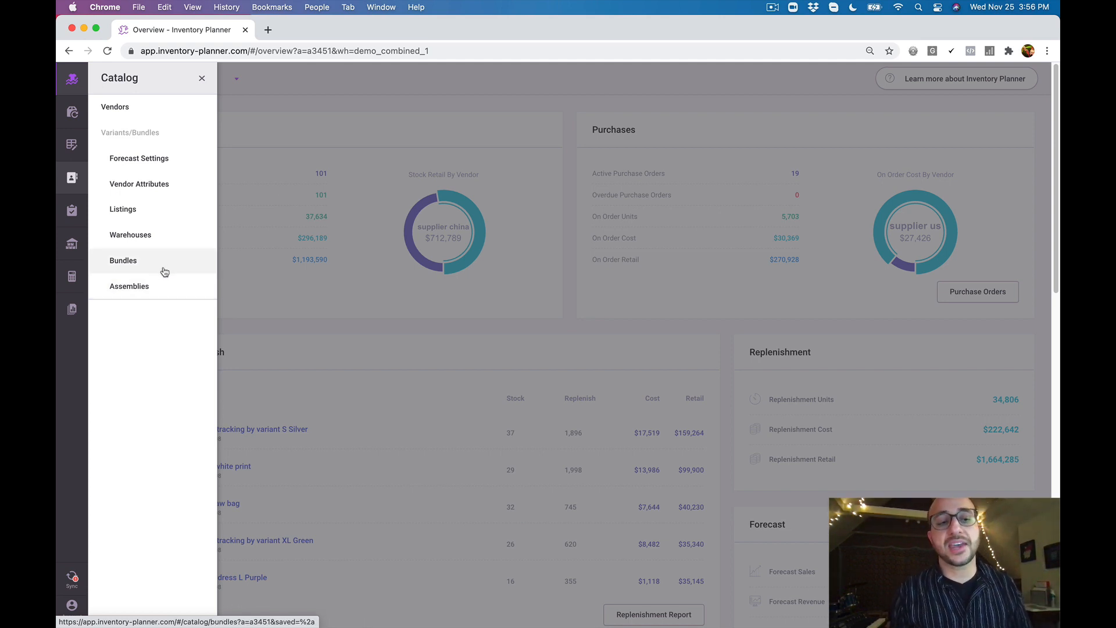
# Open the catalog's Bundles list and examine the 5 Pack Insight black tee bundle, its component variant and the component quantity
pyautogui.click(165, 268)
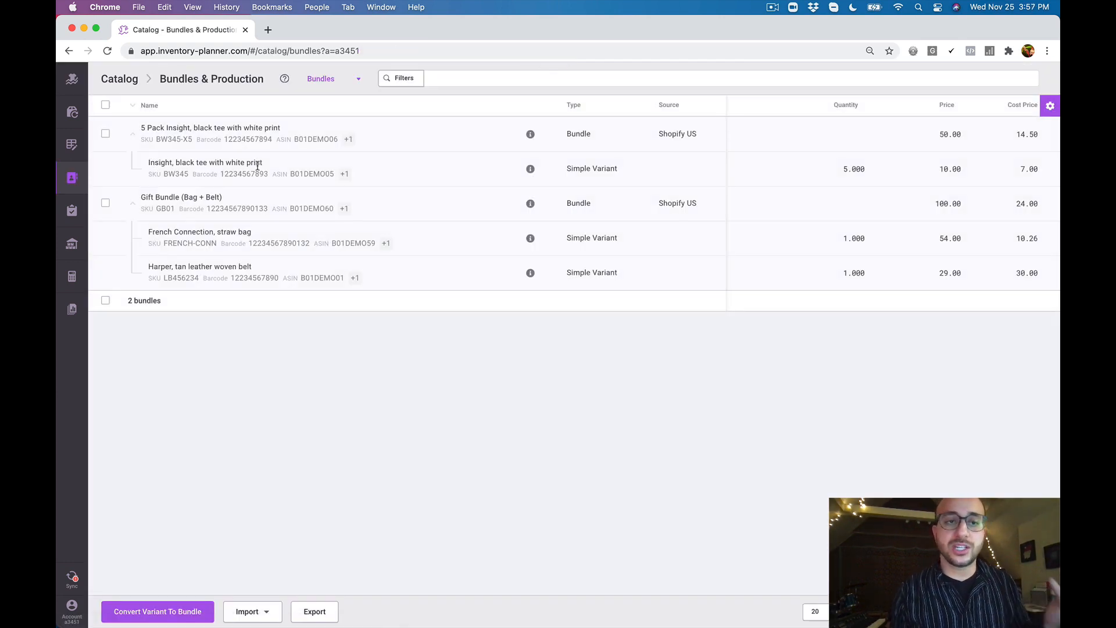
pyautogui.moveTo(267, 167); pyautogui.dragTo(145, 167)
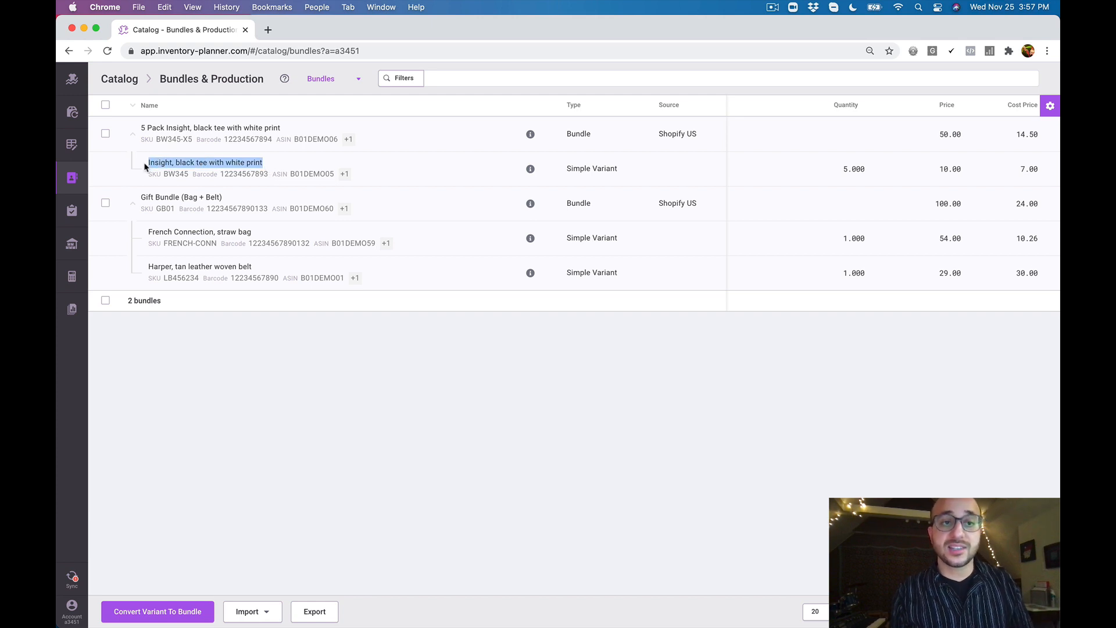
pyautogui.moveTo(140, 127); pyautogui.dragTo(282, 132)
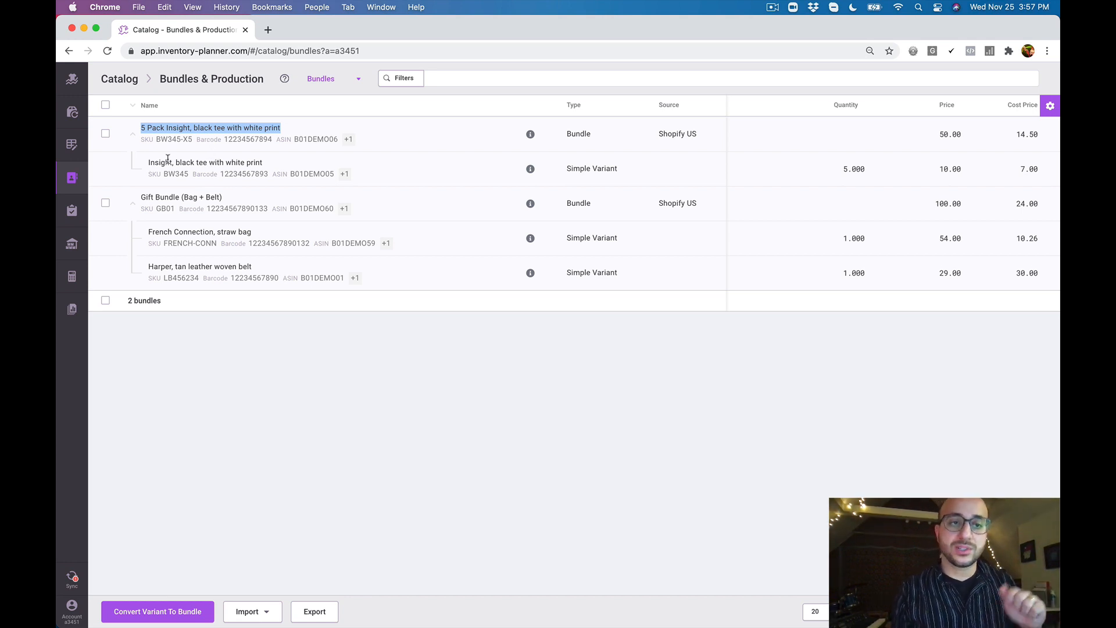
pyautogui.moveTo(149, 162); pyautogui.dragTo(263, 171)
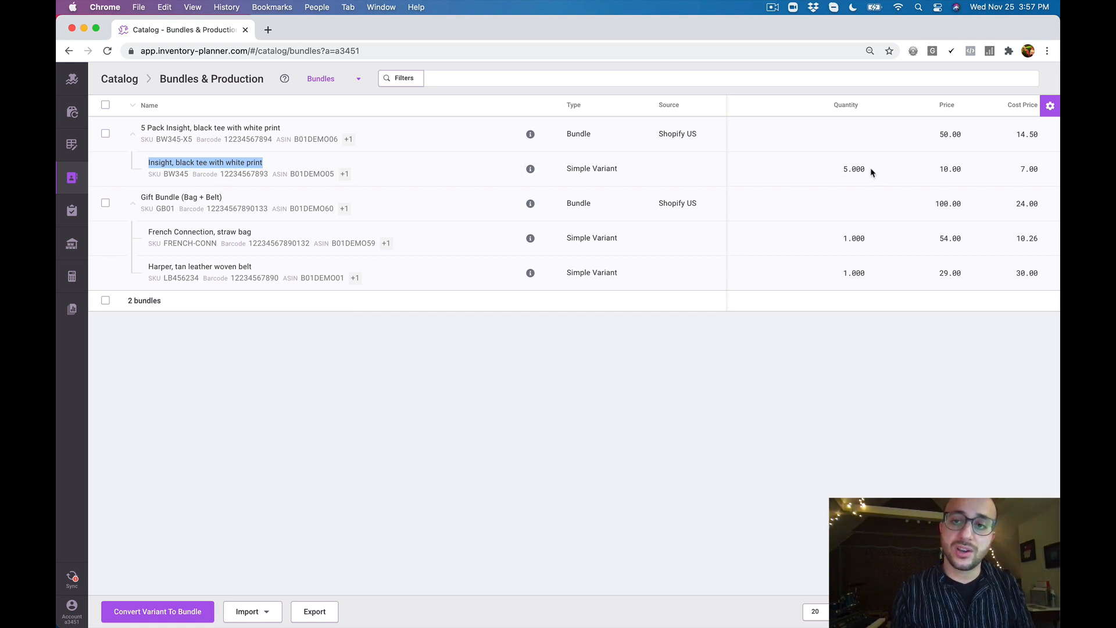
pyautogui.moveTo(873, 172); pyautogui.dragTo(841, 172)
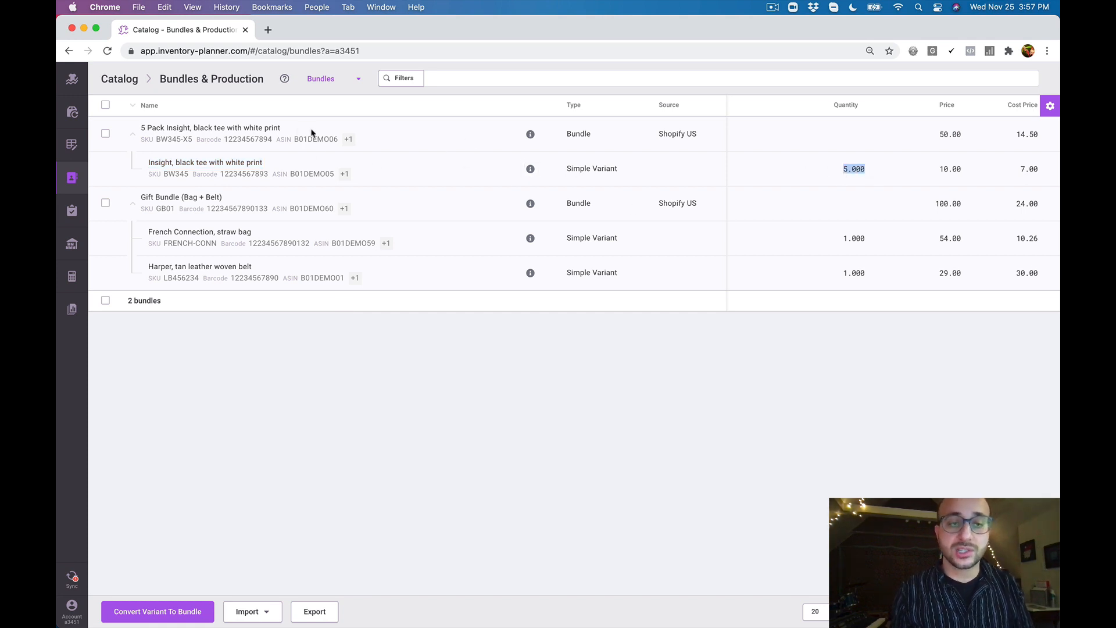
pyautogui.moveTo(282, 128); pyautogui.dragTo(160, 126)
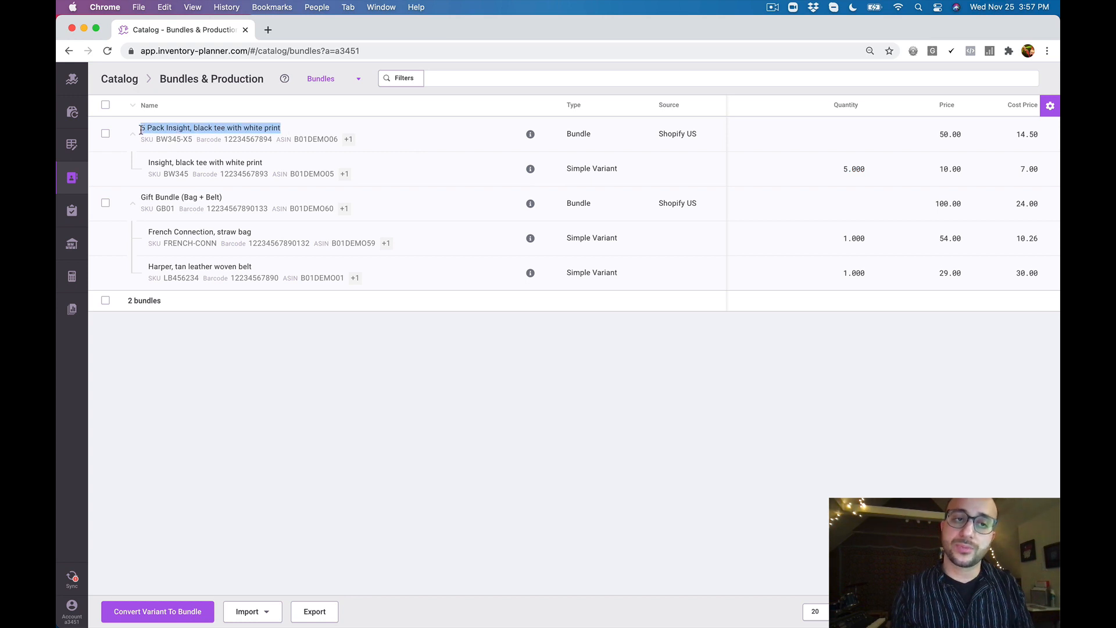
# Open the catalog's Assemblies list, collapse and re-expand Office Table Large, and check the quantities of its components
pyautogui.click(76, 176)
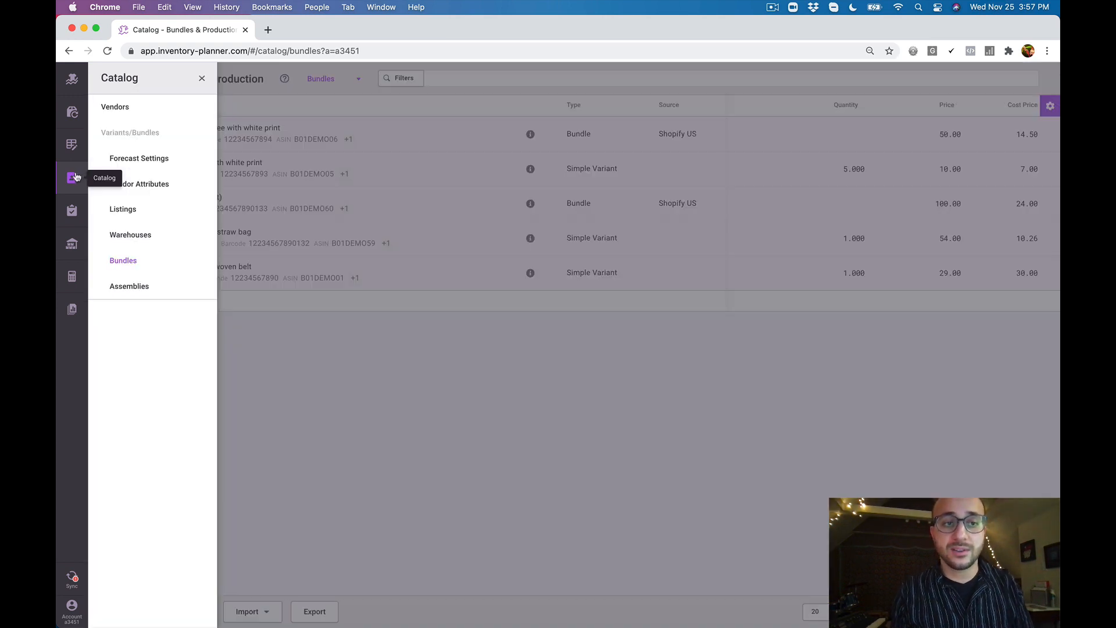
pyautogui.click(161, 286)
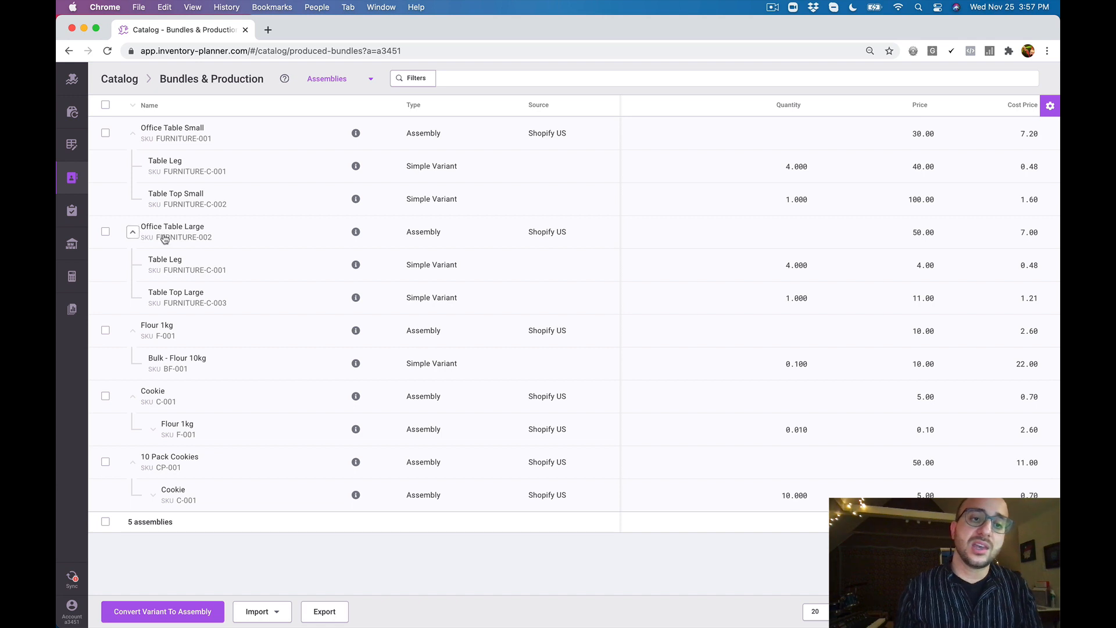
pyautogui.click(133, 232)
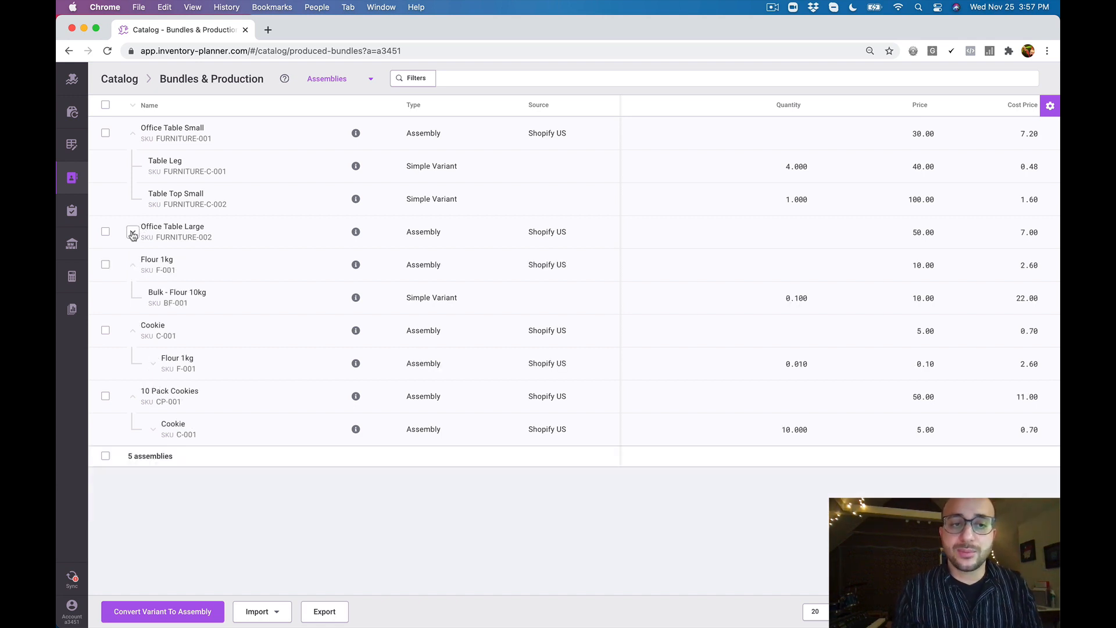
pyautogui.click(132, 233)
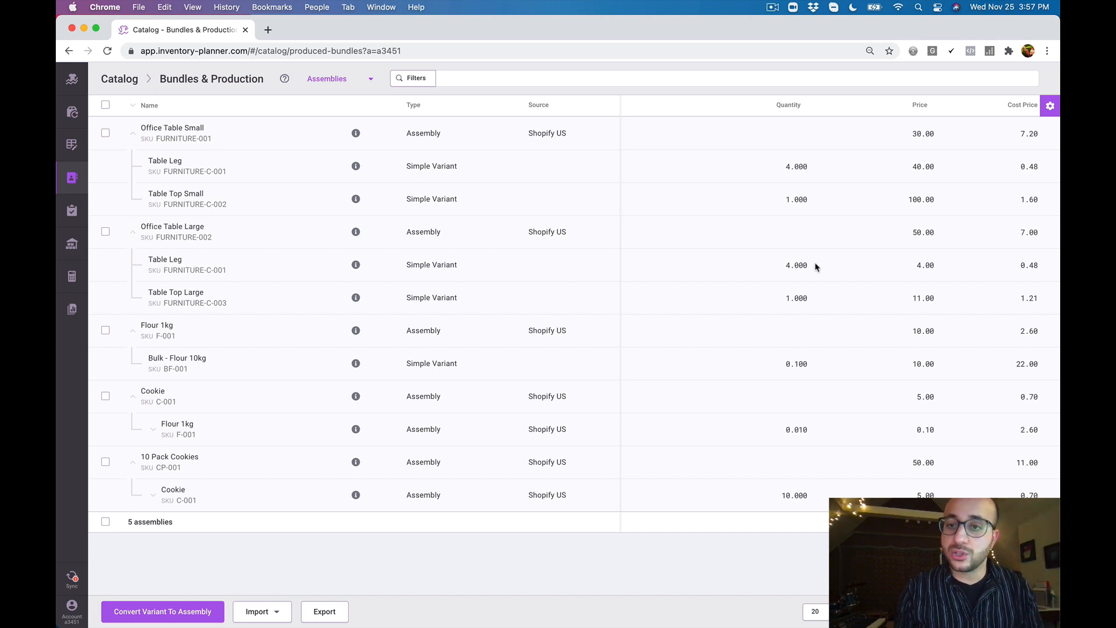
pyautogui.moveTo(814, 267); pyautogui.dragTo(779, 265)
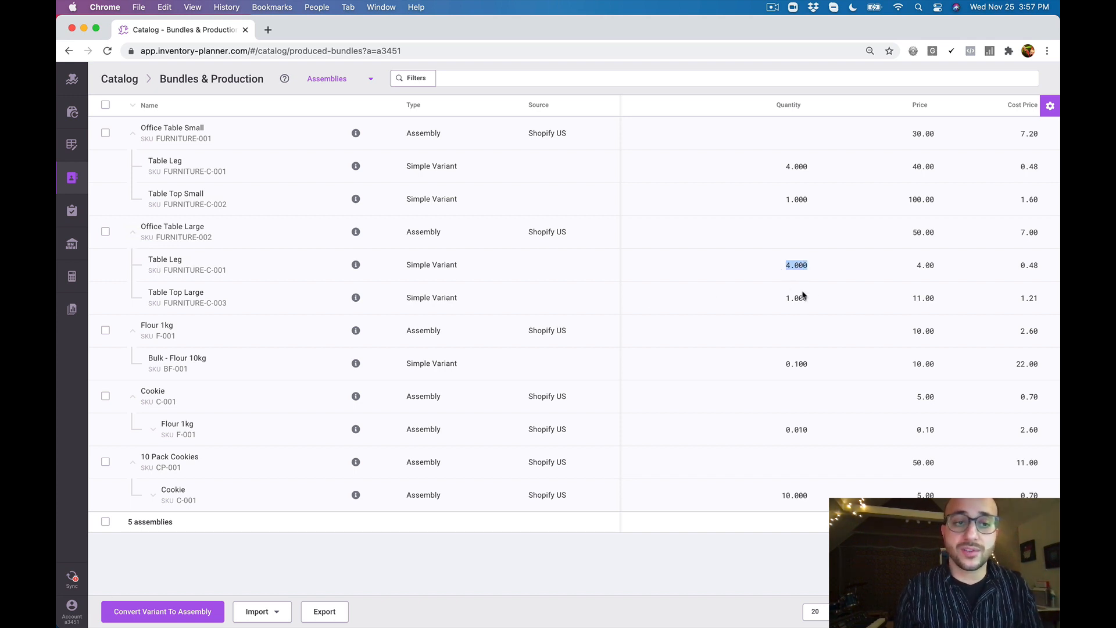
pyautogui.click(816, 305)
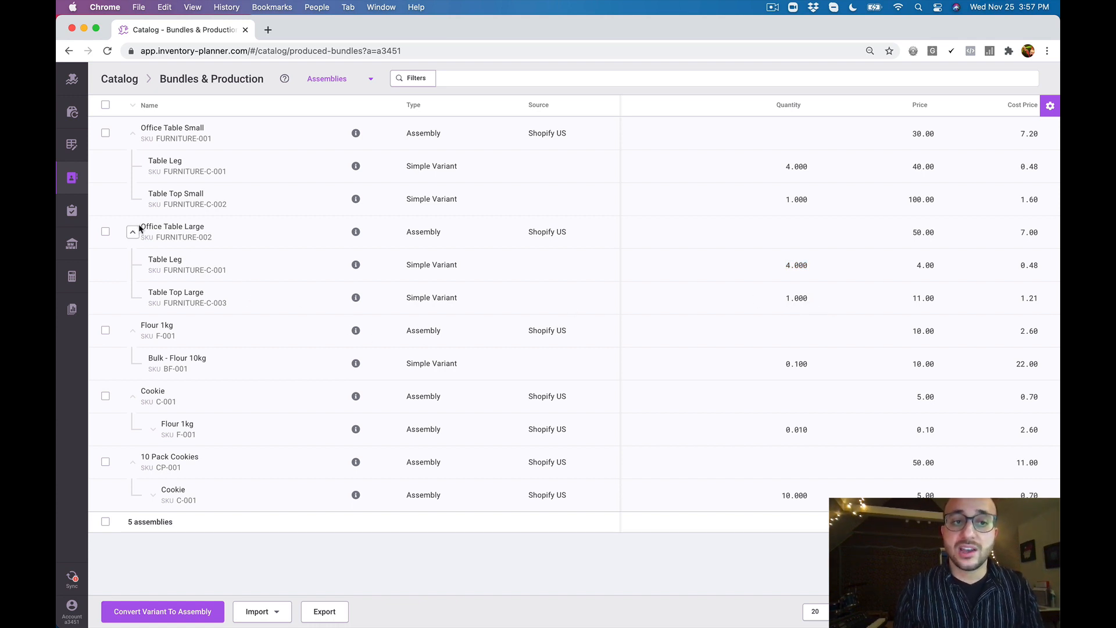
# Highlight the Office Table Large name and its Table Leg component to compare the assembly with its part
pyautogui.moveTo(140, 228); pyautogui.dragTo(204, 231)
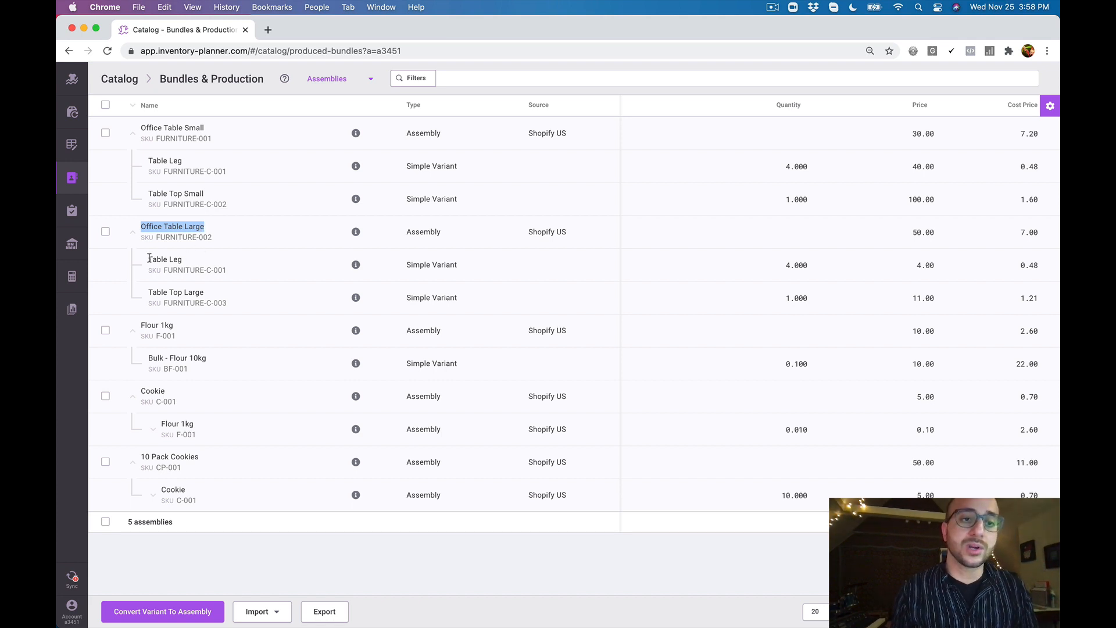
pyautogui.moveTo(150, 258); pyautogui.dragTo(183, 264)
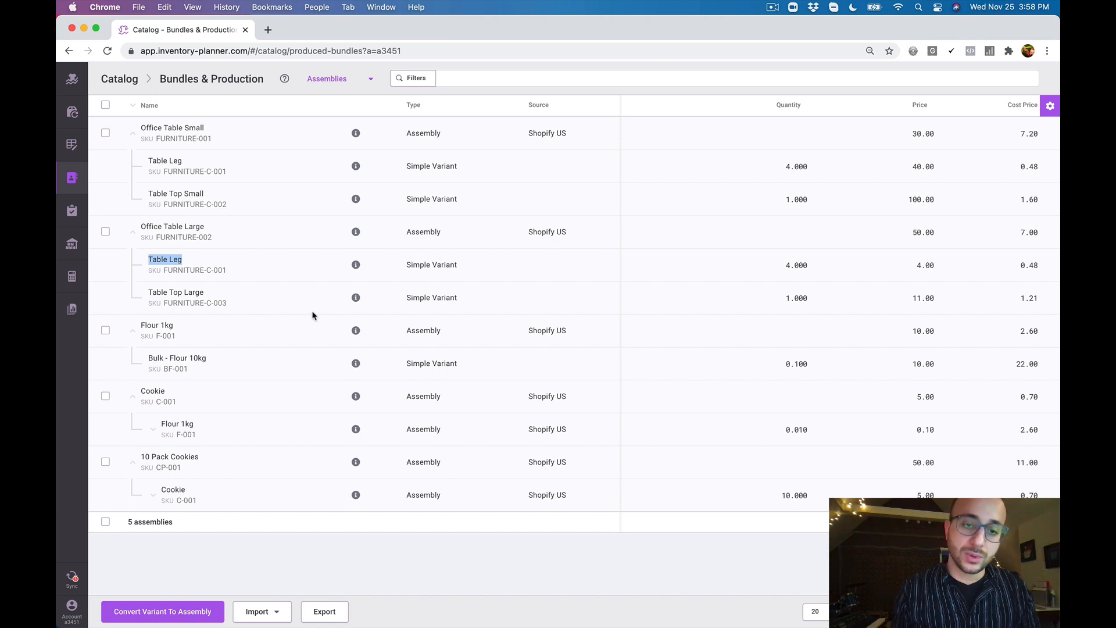
pyautogui.click(169, 248)
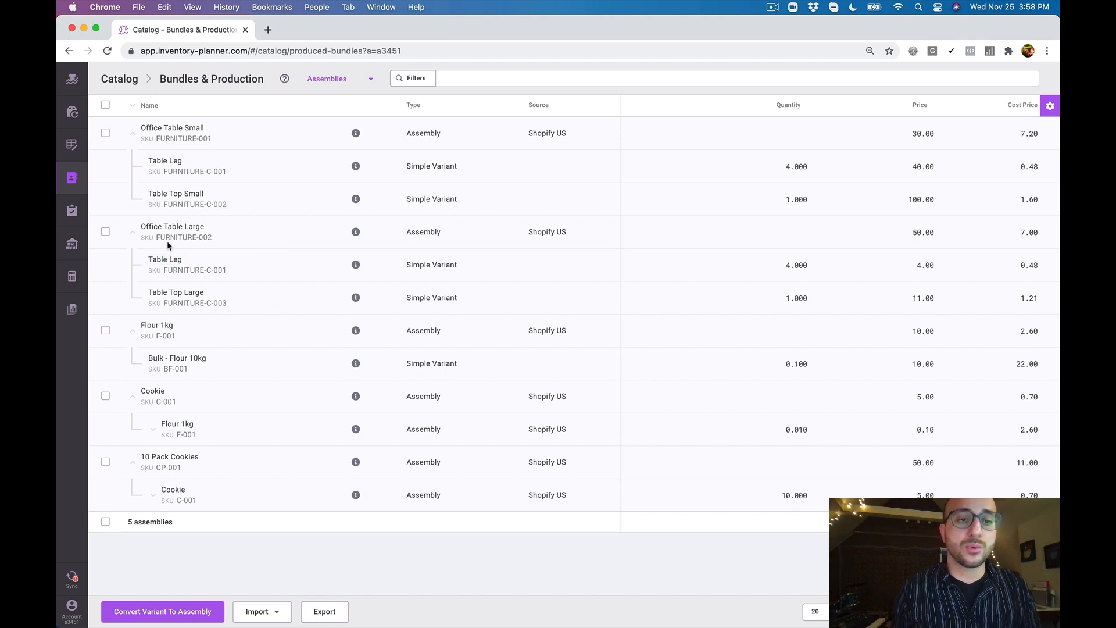
pyautogui.moveTo(141, 227); pyautogui.dragTo(201, 231)
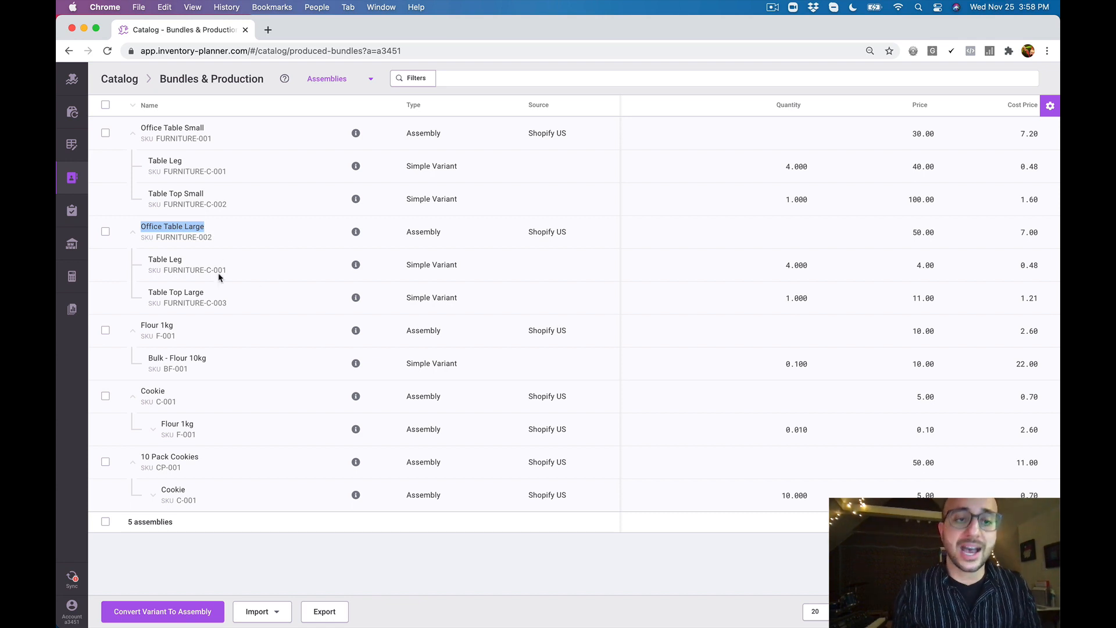
pyautogui.click(271, 287)
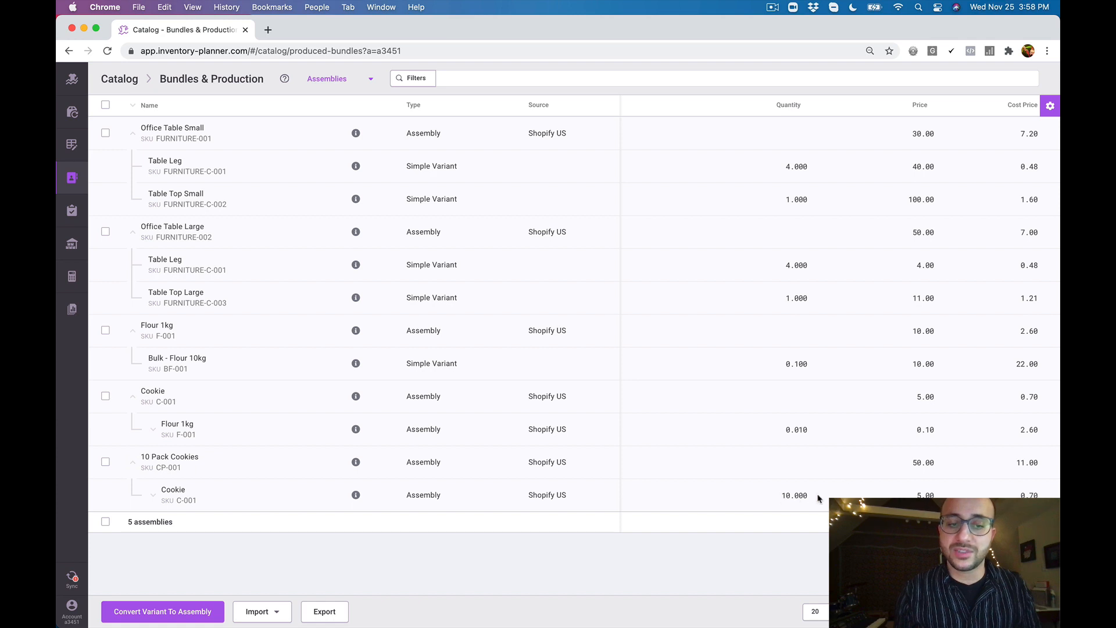
# Expand the Cookie and Flour 1kg levels under 10 Pack Cookies and examine the nested components down to Bulk - Flour 10kg
pyautogui.click(153, 496)
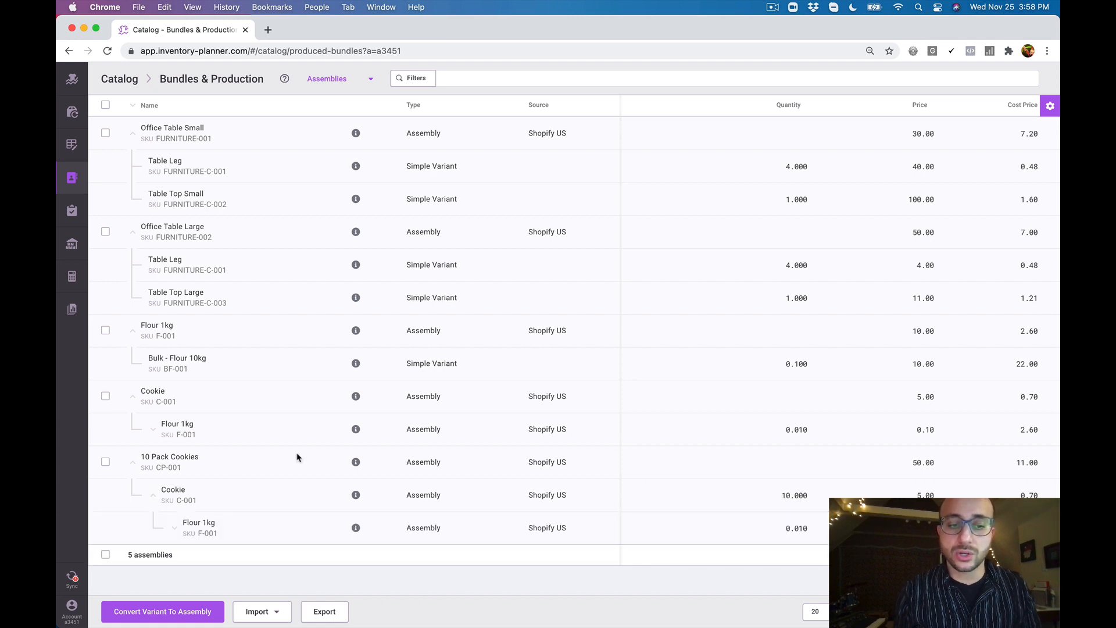
pyautogui.click(174, 527)
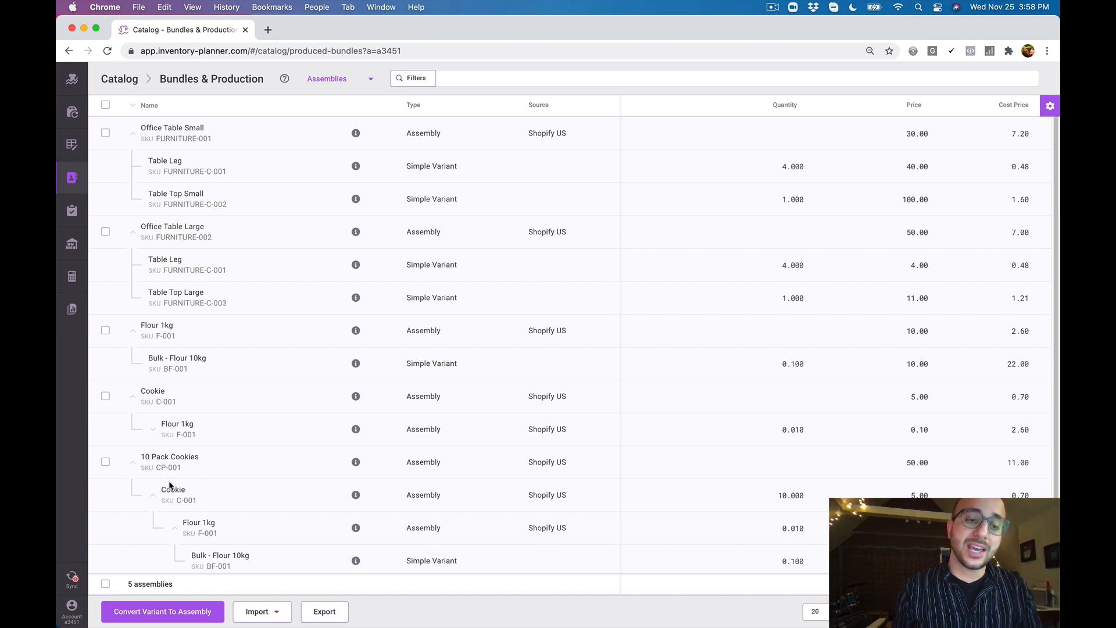
pyautogui.moveTo(163, 489); pyautogui.dragTo(194, 498)
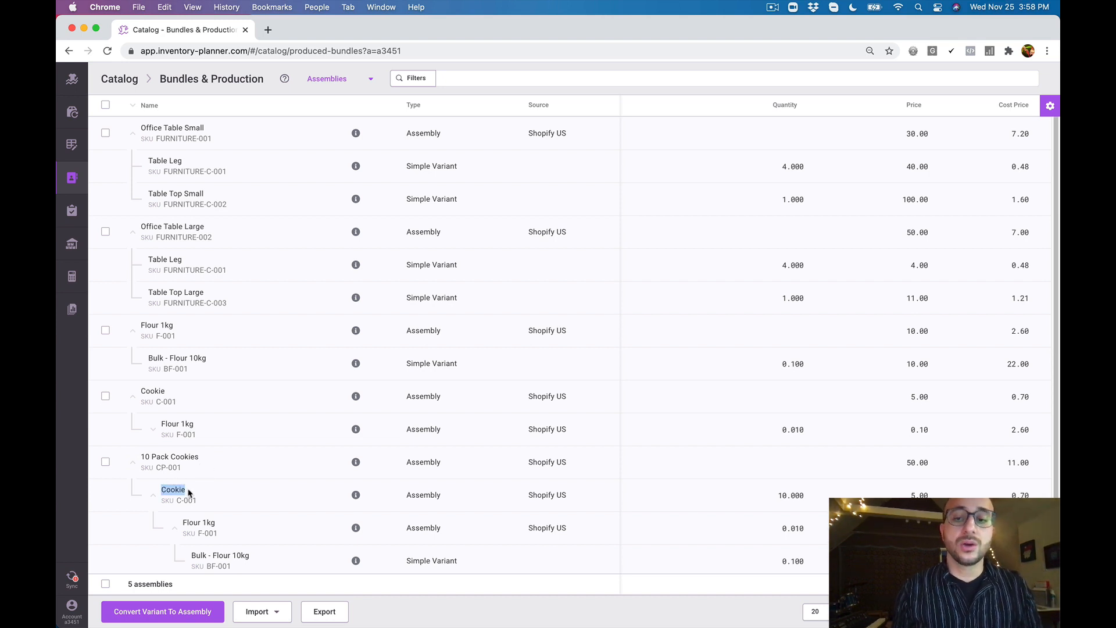
pyautogui.click(209, 519)
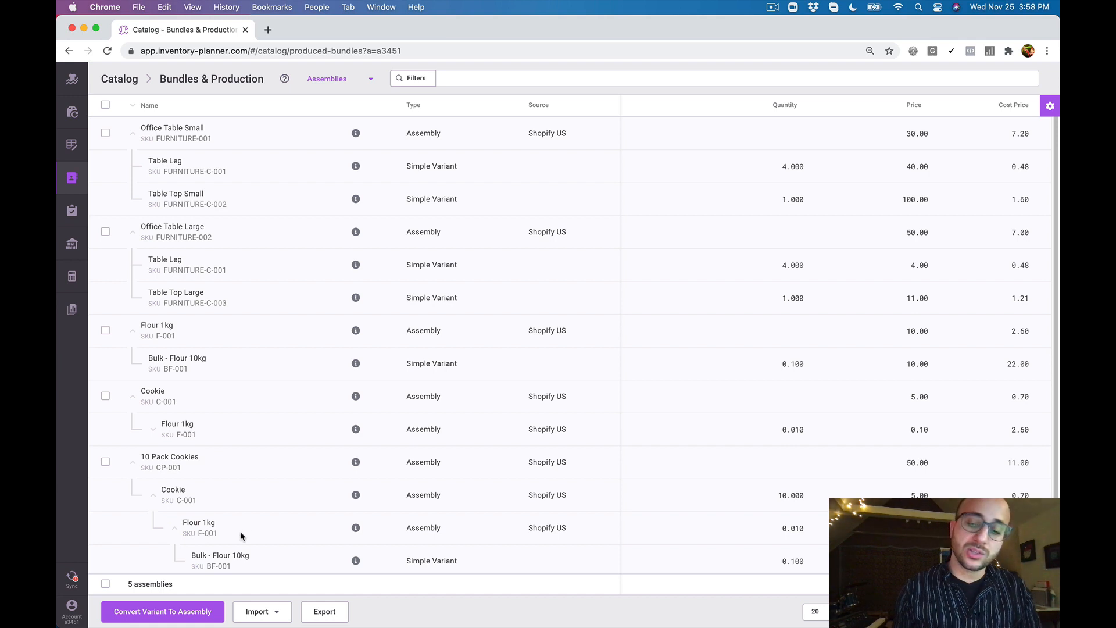
pyautogui.moveTo(193, 555); pyautogui.dragTo(249, 558)
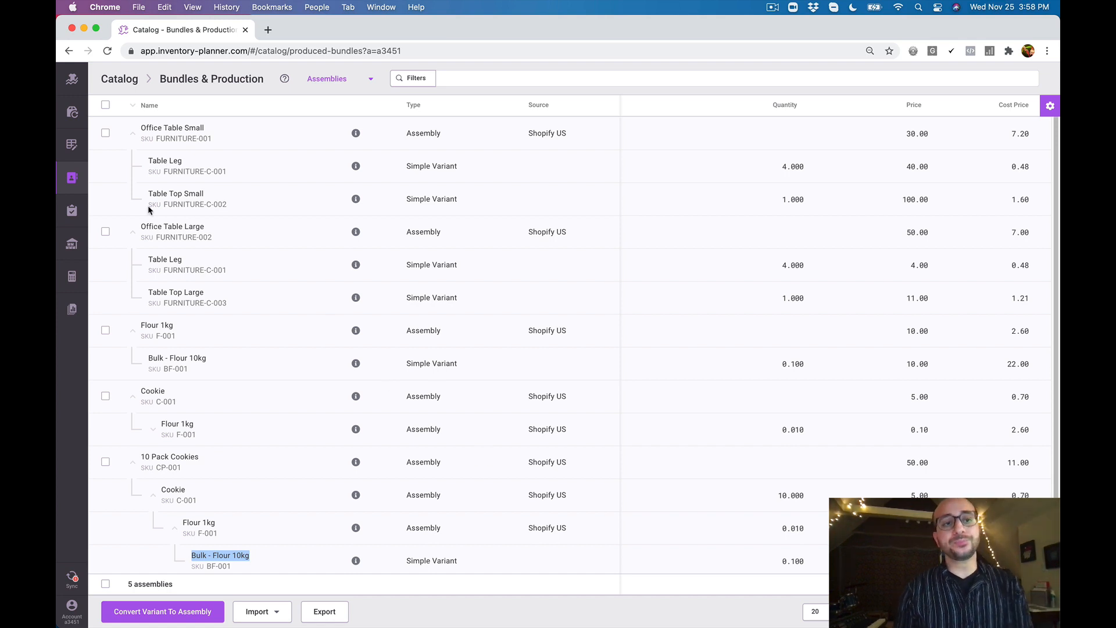
# Return to the catalog's Bundles list and compare the 5 Pack Insight bundle name with its single black tee component
pyautogui.click(73, 182)
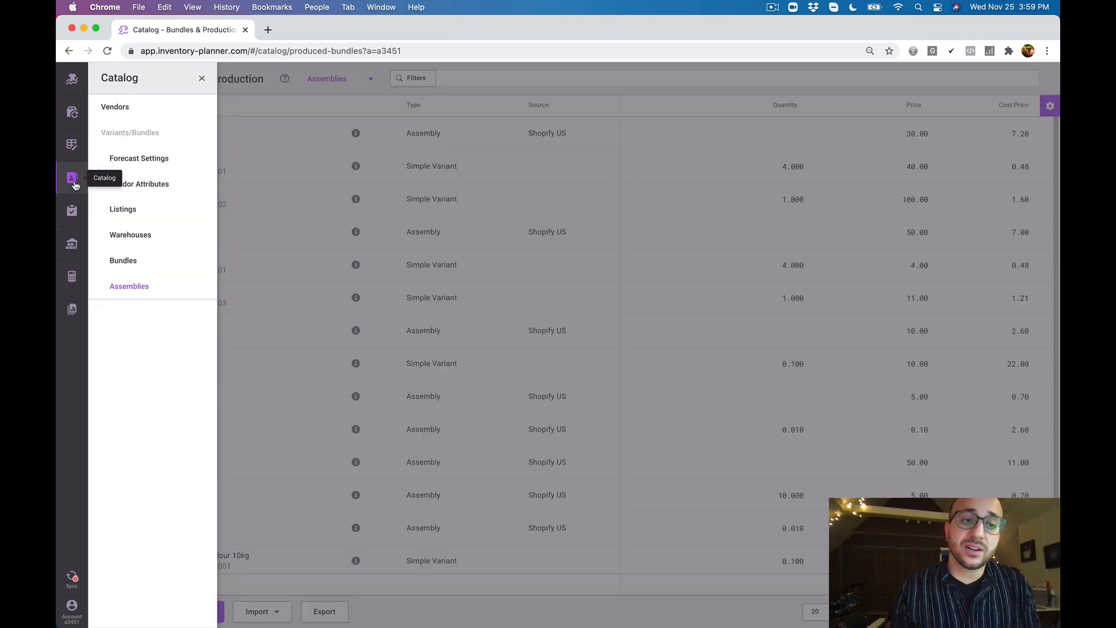
pyautogui.click(152, 262)
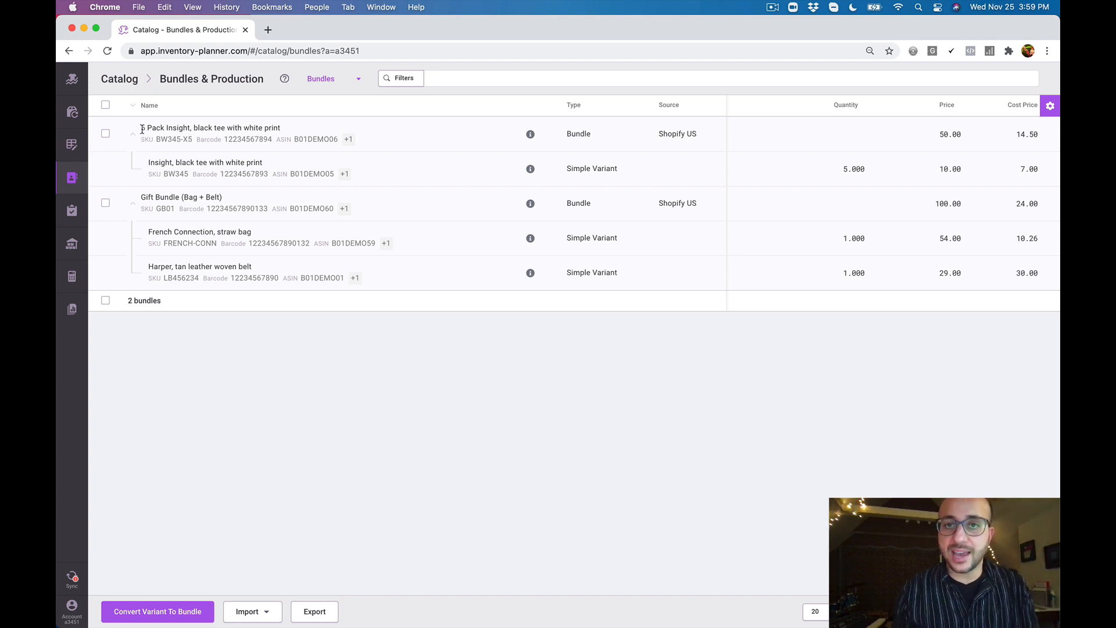
pyautogui.moveTo(142, 129); pyautogui.dragTo(282, 132)
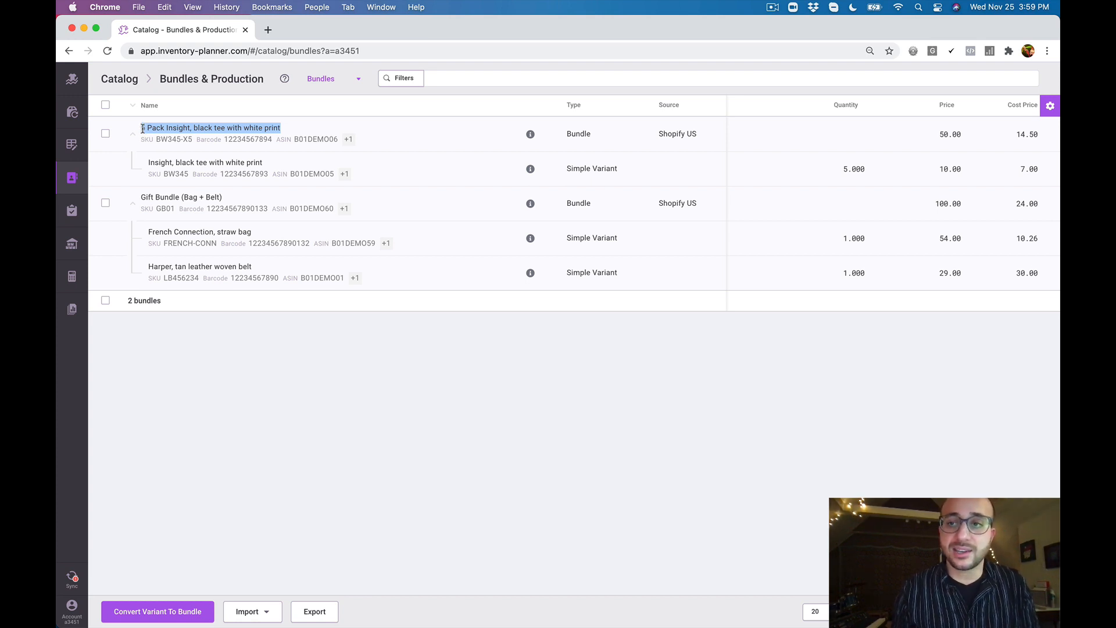
pyautogui.click(150, 160)
pyautogui.moveTo(150, 161); pyautogui.dragTo(263, 168)
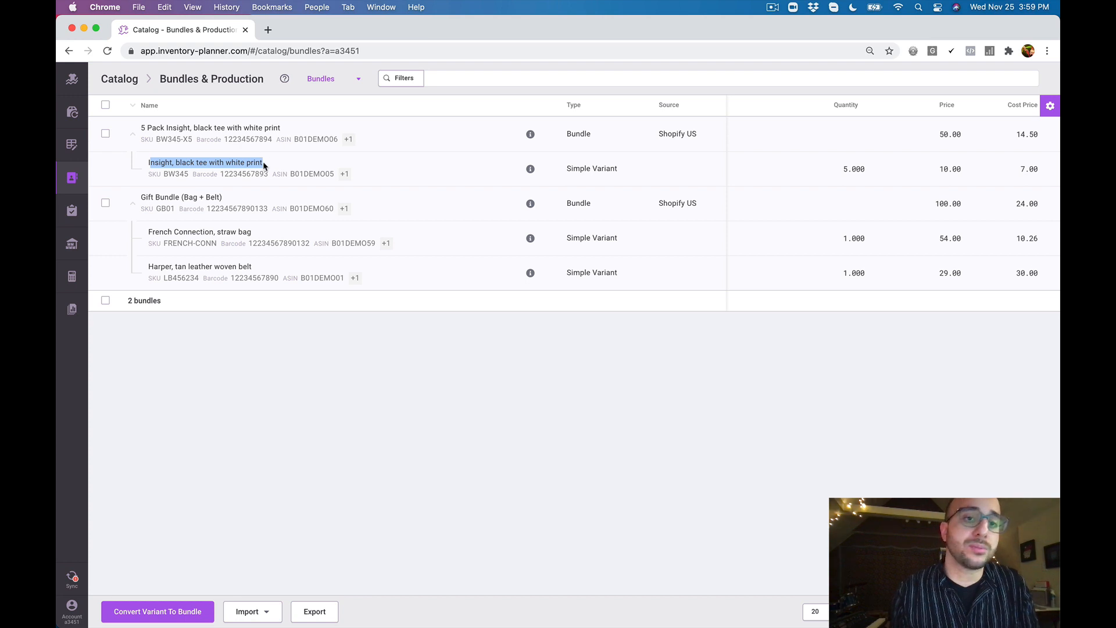
pyautogui.click(296, 349)
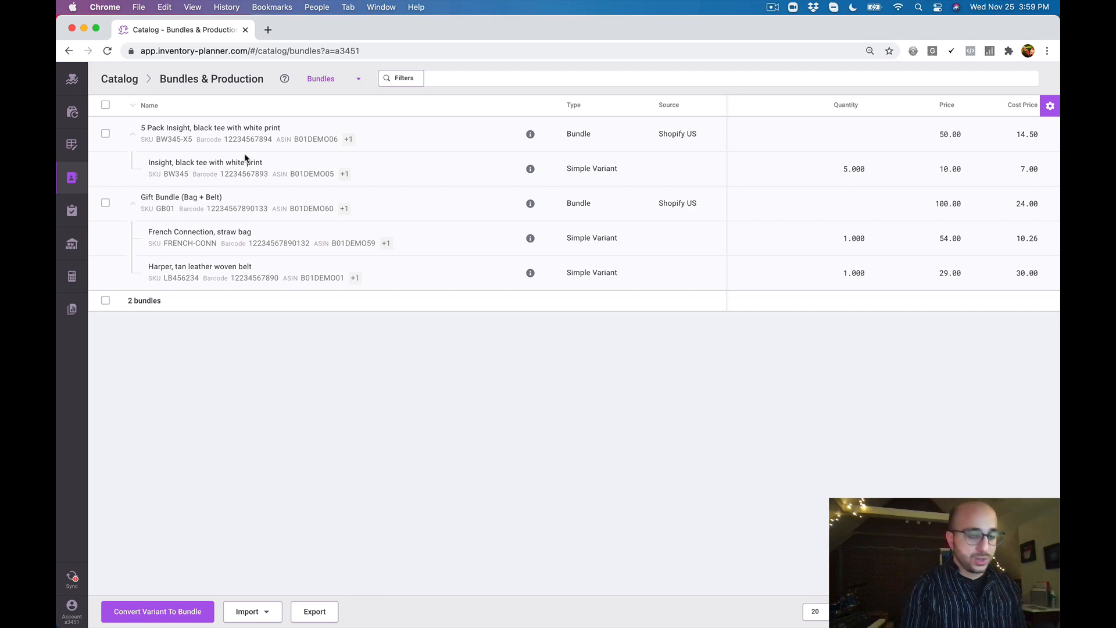
# Open the Inventory Planner website in a new browser tab and go to its integrations page
pyautogui.press('super+t')
pyautogui.write('inve')
pyautogui.press('Return')
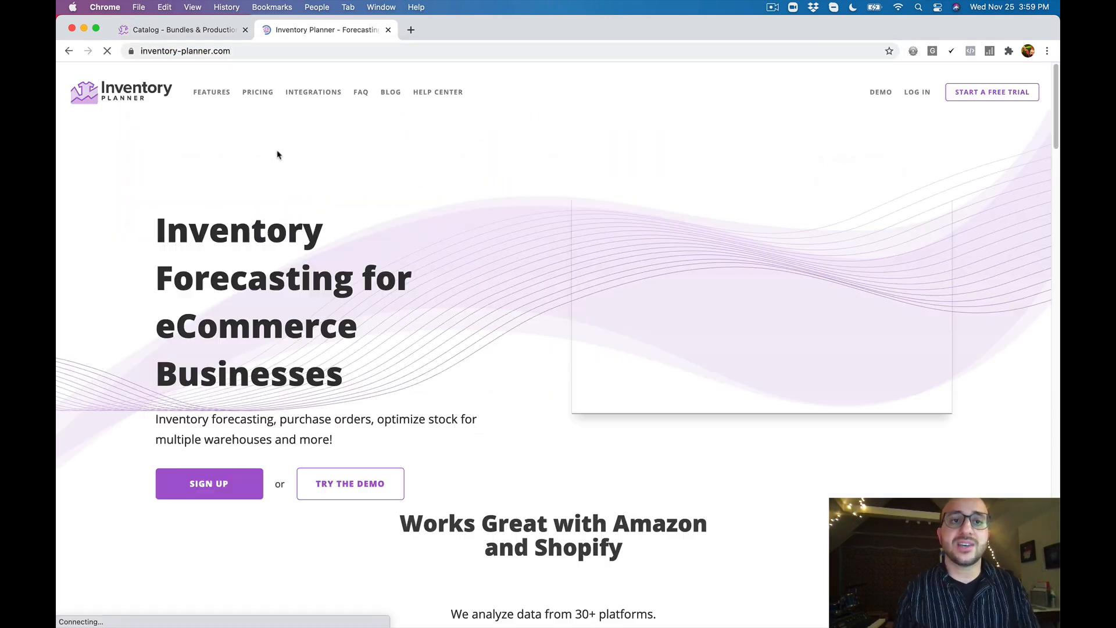
pyautogui.click(319, 92)
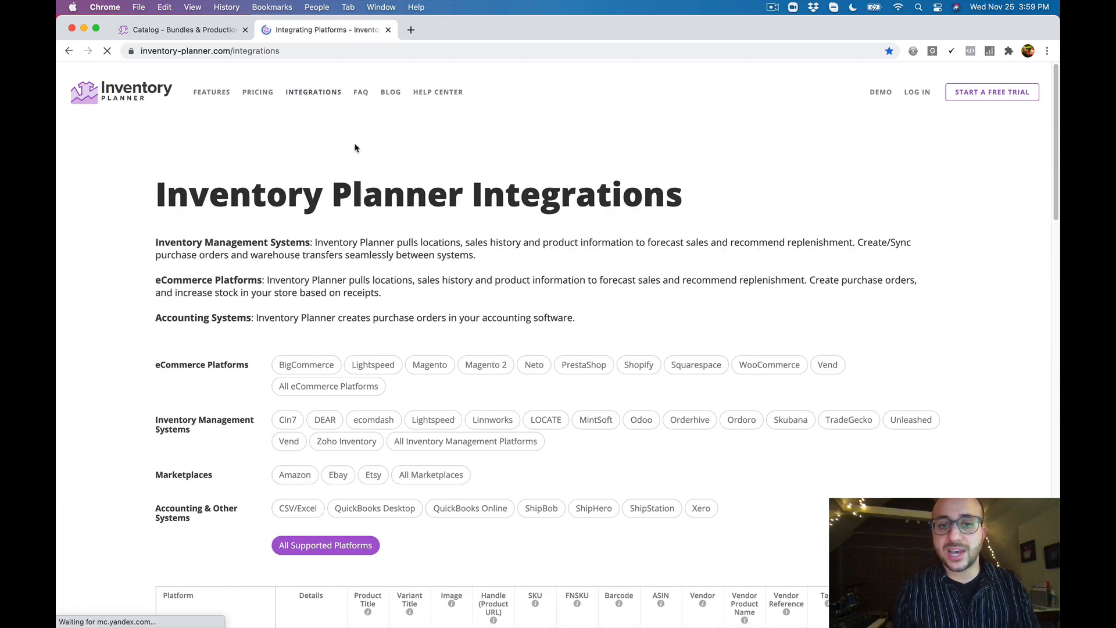
pyautogui.click(521, 441)
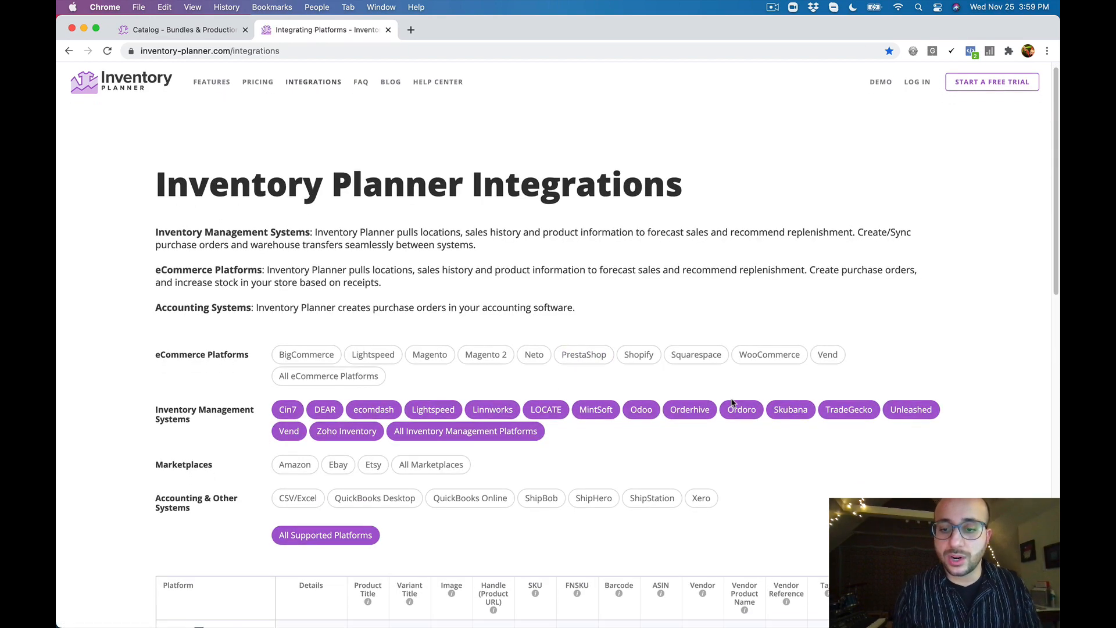
pyautogui.scroll(-3, 732, 401)
pyautogui.scroll(-4, 709, 411)
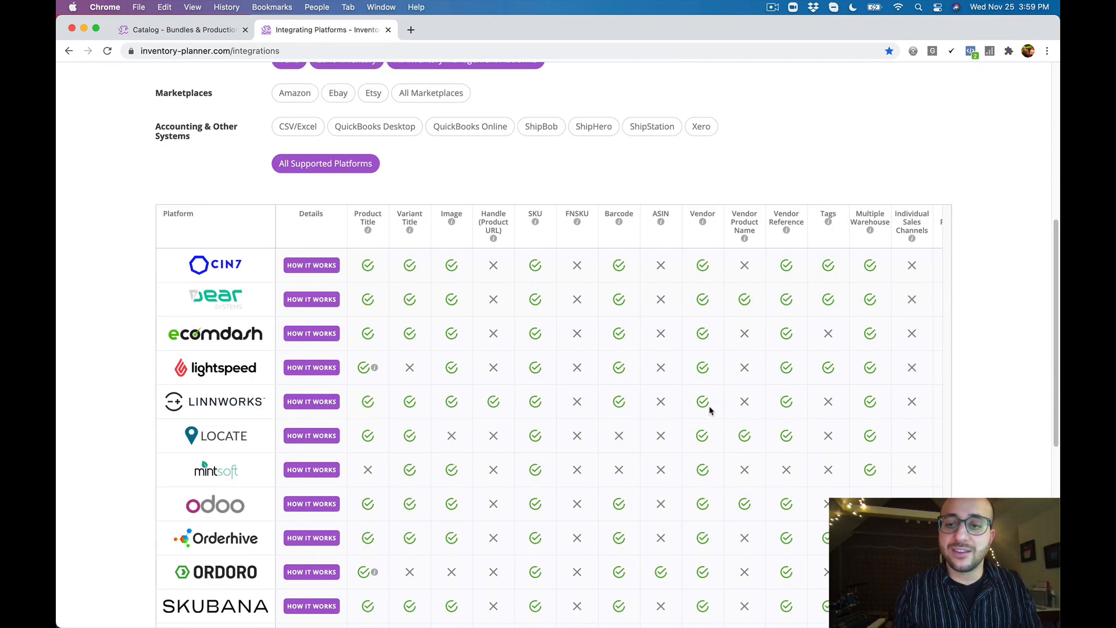
pyautogui.scroll(5, 703, 357)
pyautogui.click(511, 299)
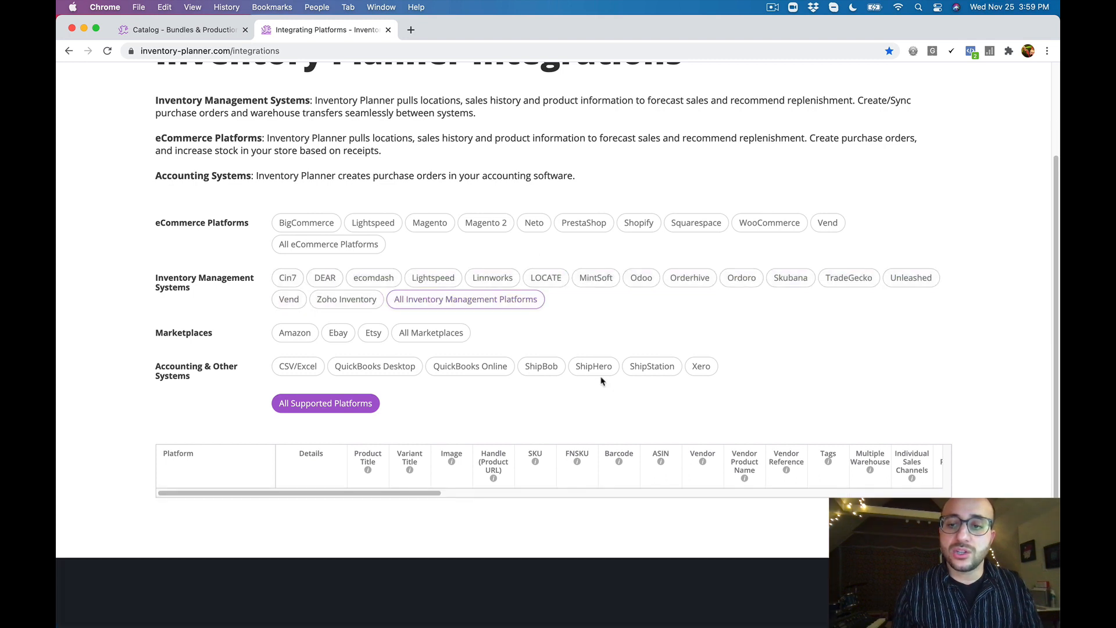
# Show all inventory management platforms in the integrations table and examine the Bundles/Assemblies support for Cin7 and DEAR
pyautogui.moveTo(430, 493); pyautogui.dragTo(590, 493)
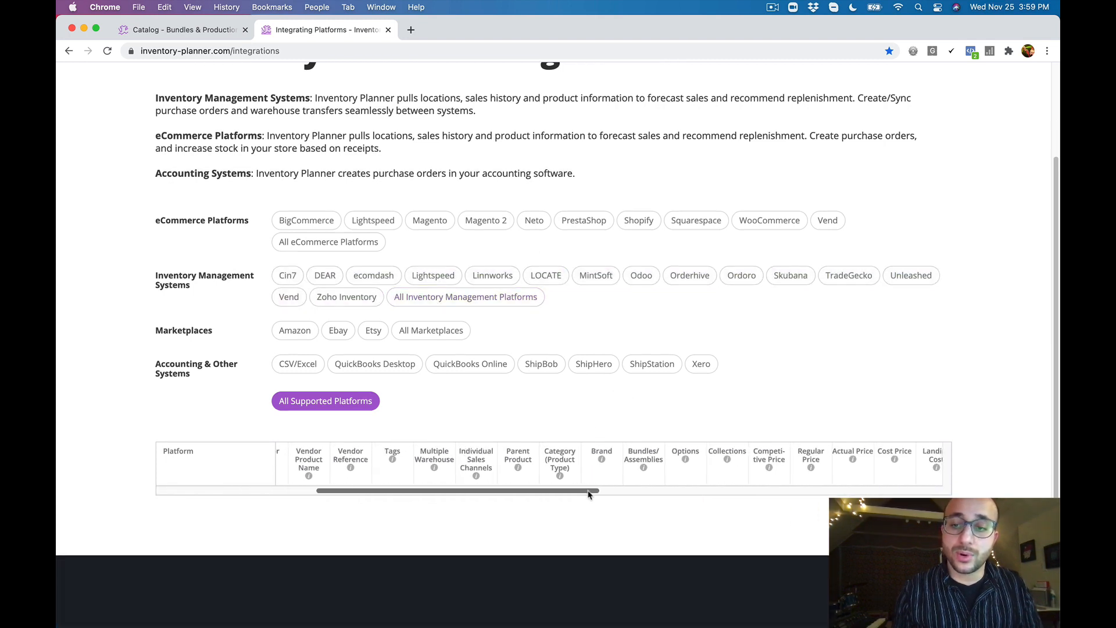
pyautogui.click(451, 301)
pyautogui.scroll(-3, 650, 419)
pyautogui.moveTo(650, 409)
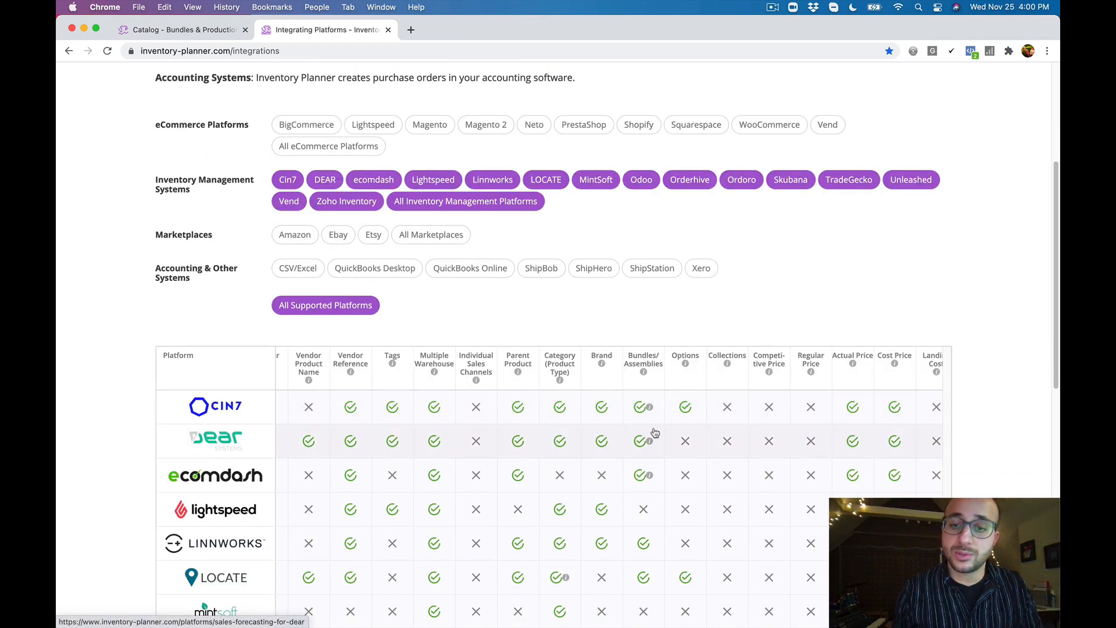
pyautogui.moveTo(650, 440)
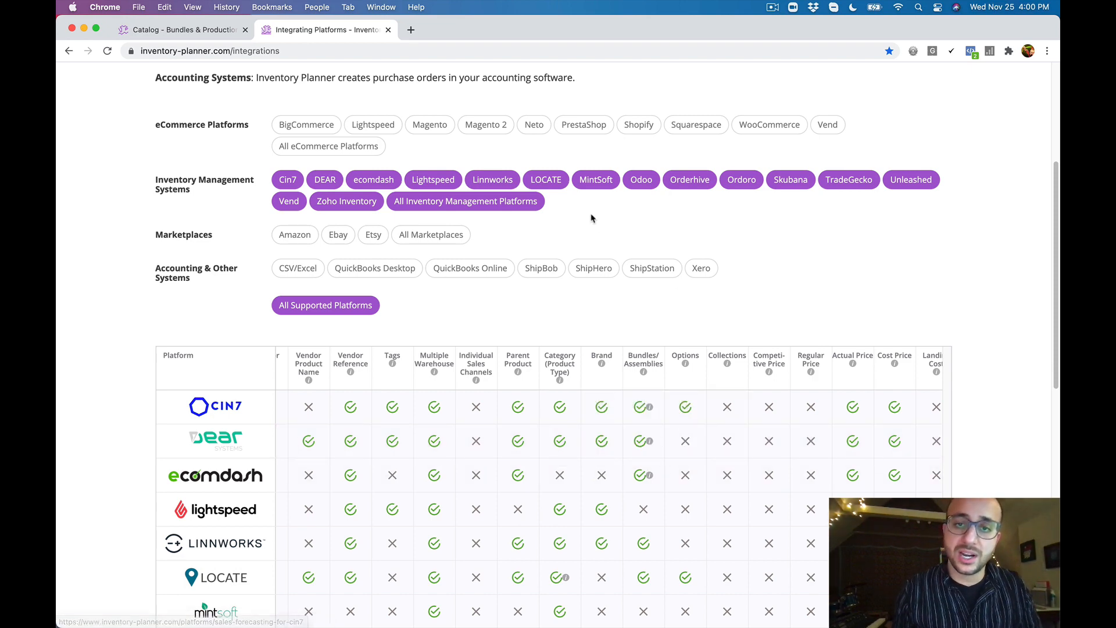
# Limit the integrations table to Shopify in place of the inventory management platforms and examine its Bundles/Assemblies support
pyautogui.click(525, 207)
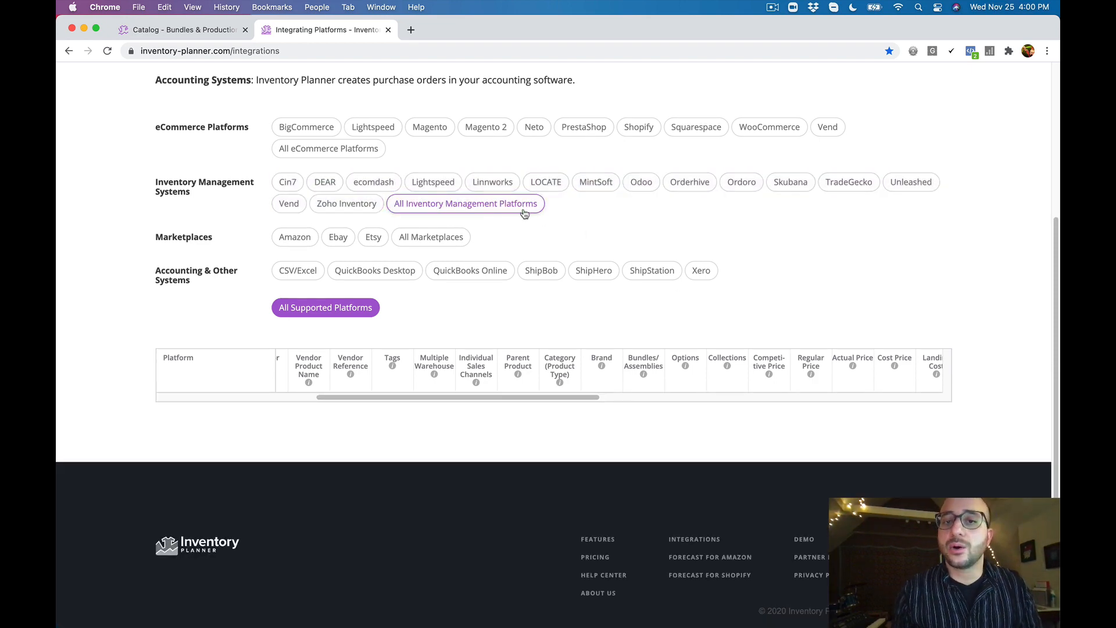
pyautogui.scroll(2, 525, 207)
pyautogui.click(639, 185)
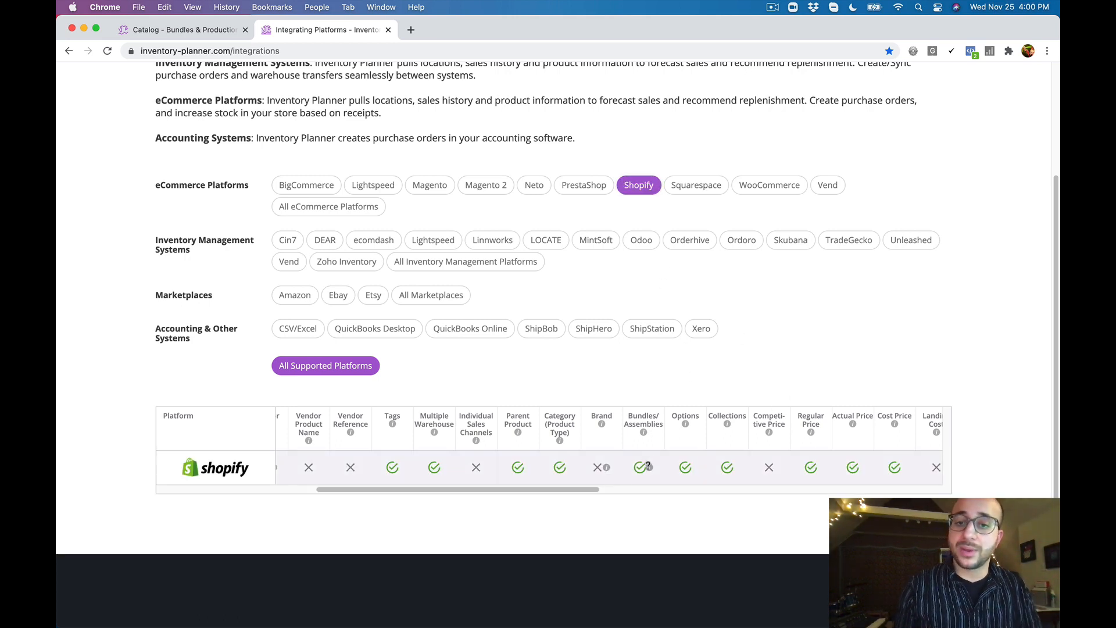
# In the catalog's Bundles list, find variants matching "test", convert Test product inventory tracking (SKU TTPROD) to a bundle and save it
pyautogui.click(202, 37)
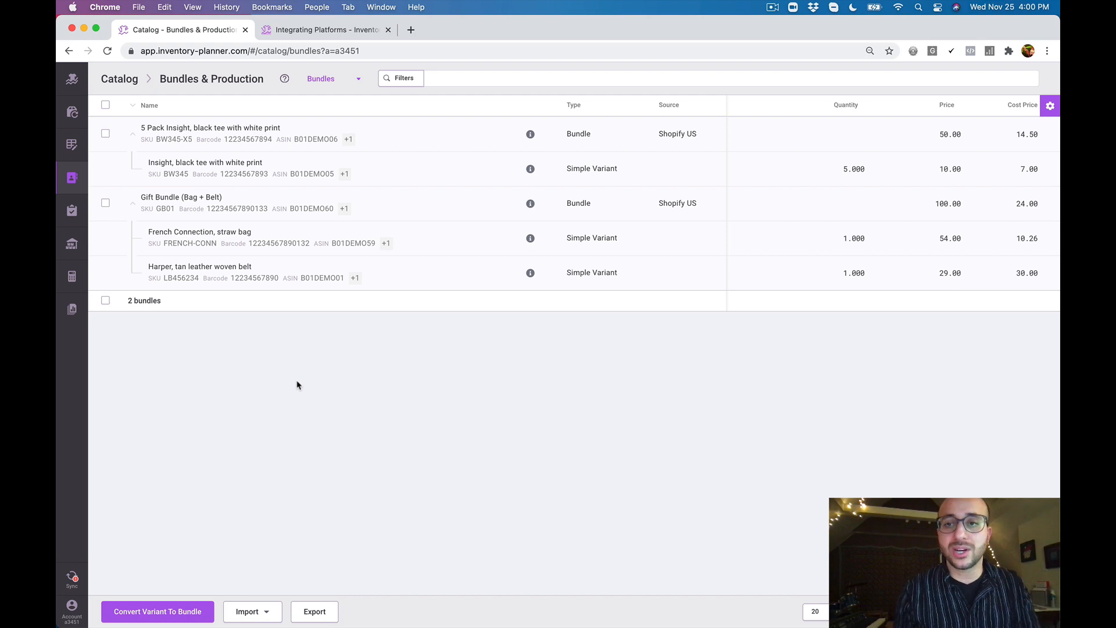
pyautogui.click(169, 615)
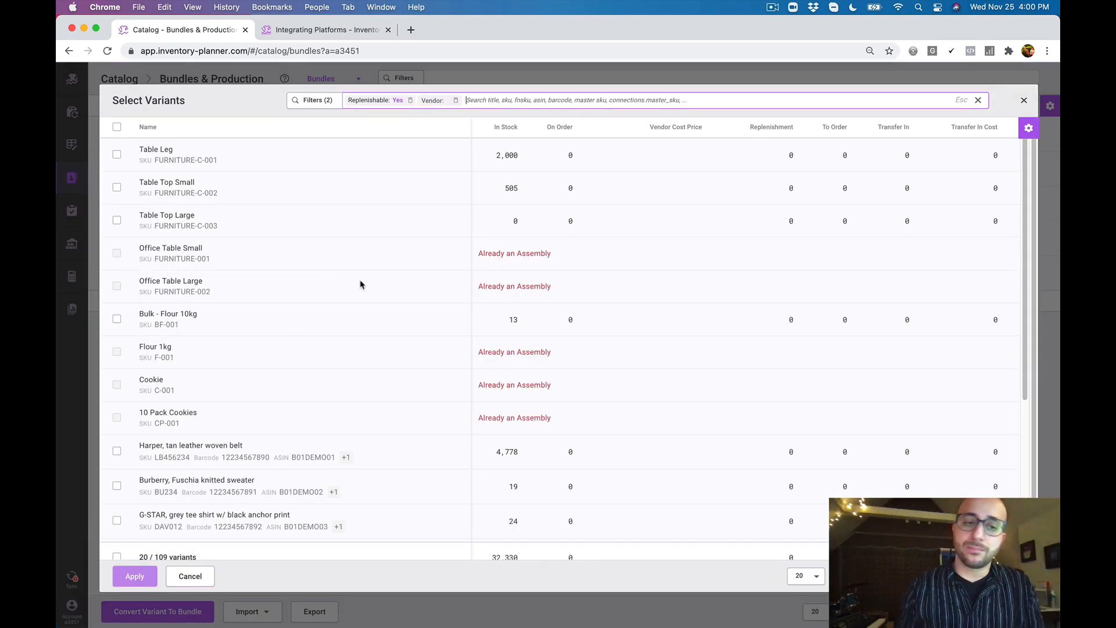
pyautogui.scroll(-10, 343, 291)
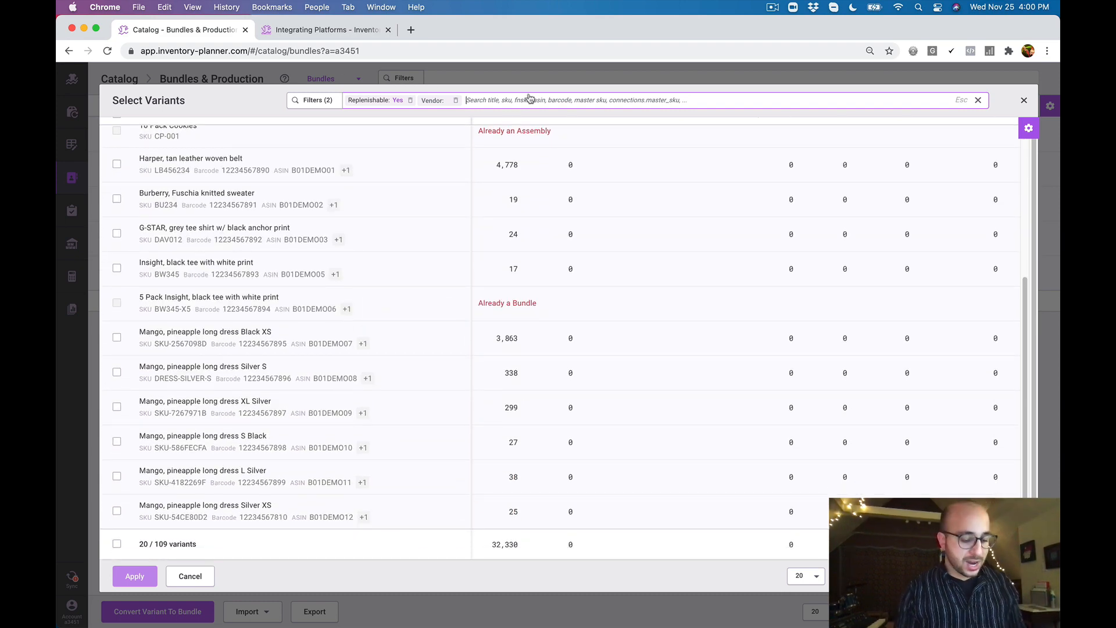
pyautogui.write('test')
pyautogui.press('Return')
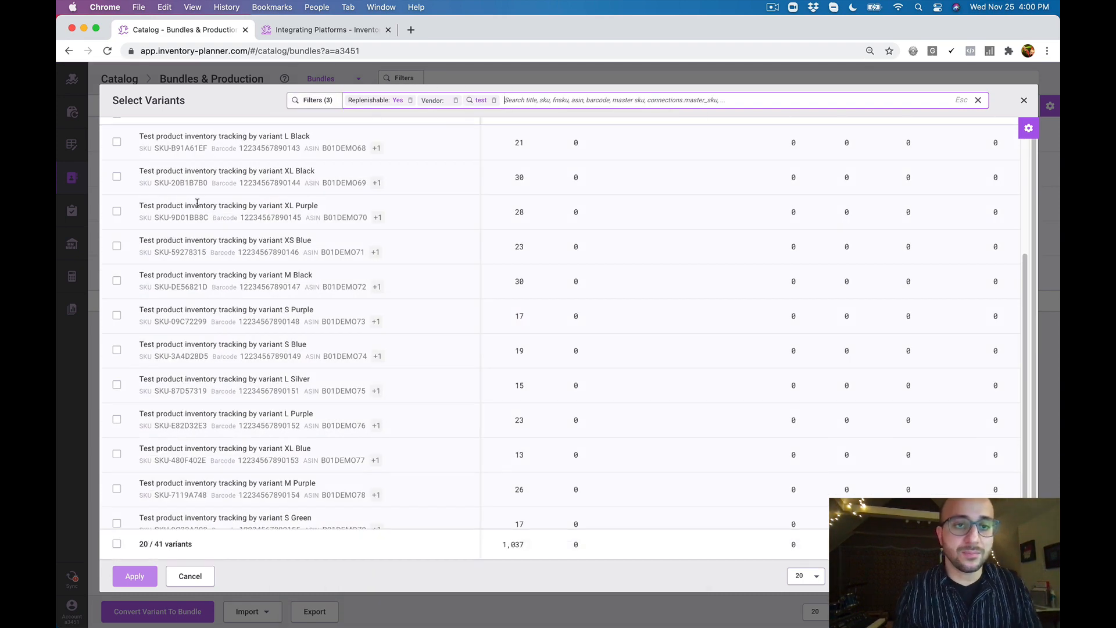
pyautogui.scroll(5, 146, 145)
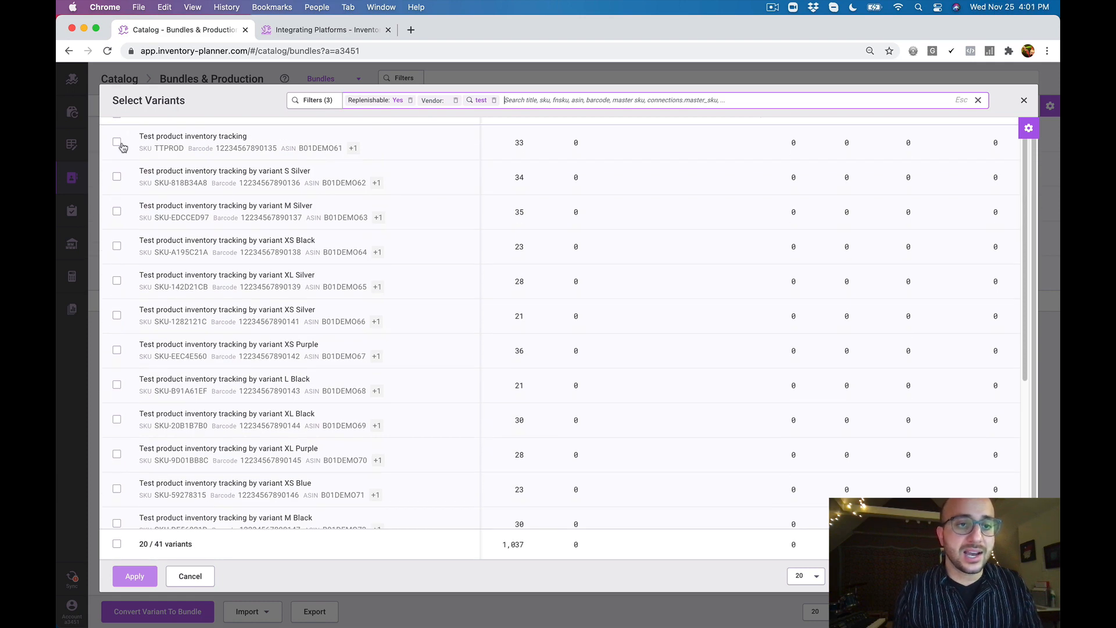
pyautogui.click(117, 142)
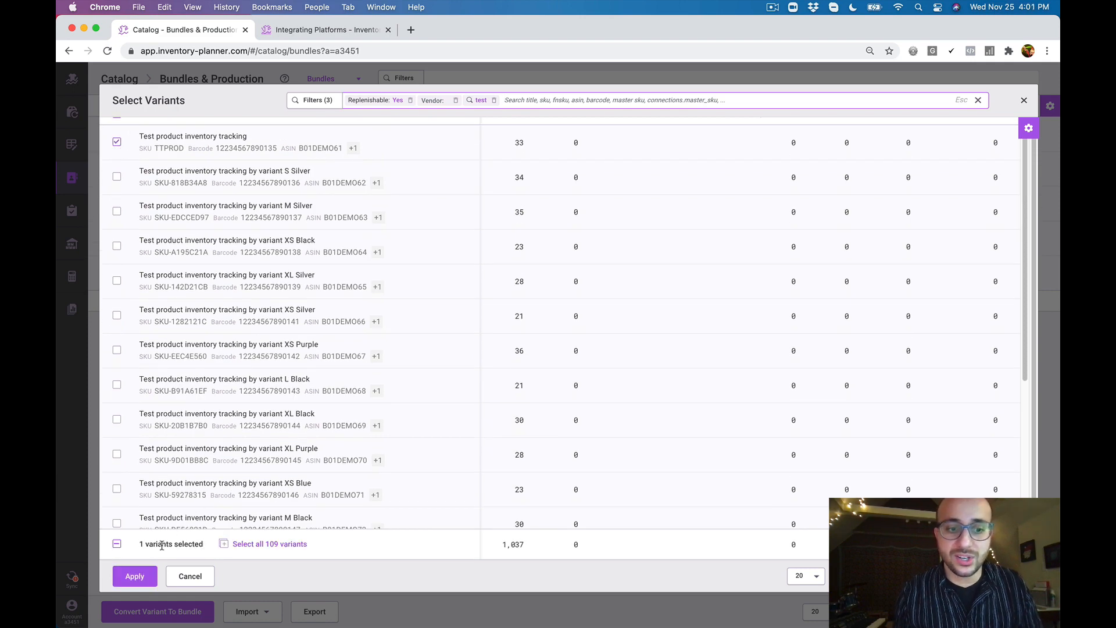
pyautogui.click(135, 577)
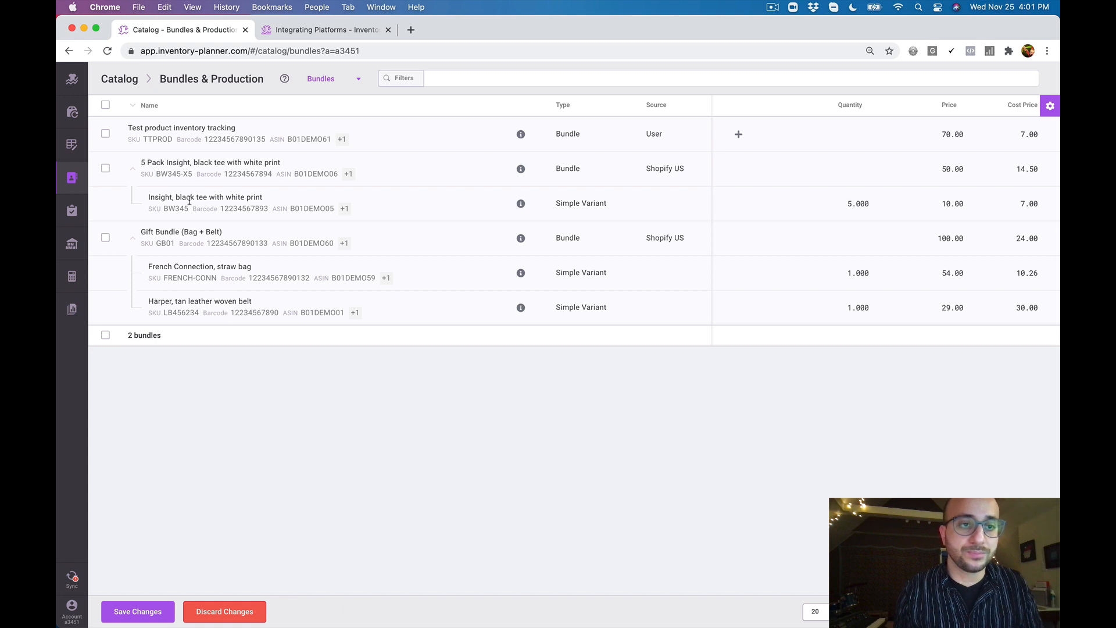
pyautogui.click(146, 611)
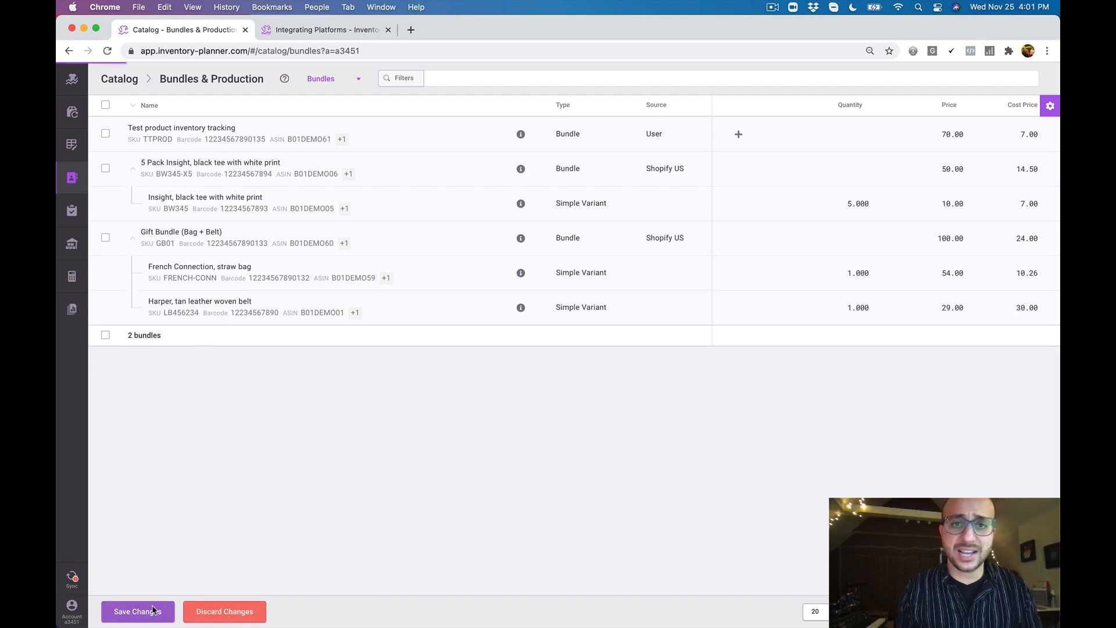
pyautogui.doubleClick(568, 307)
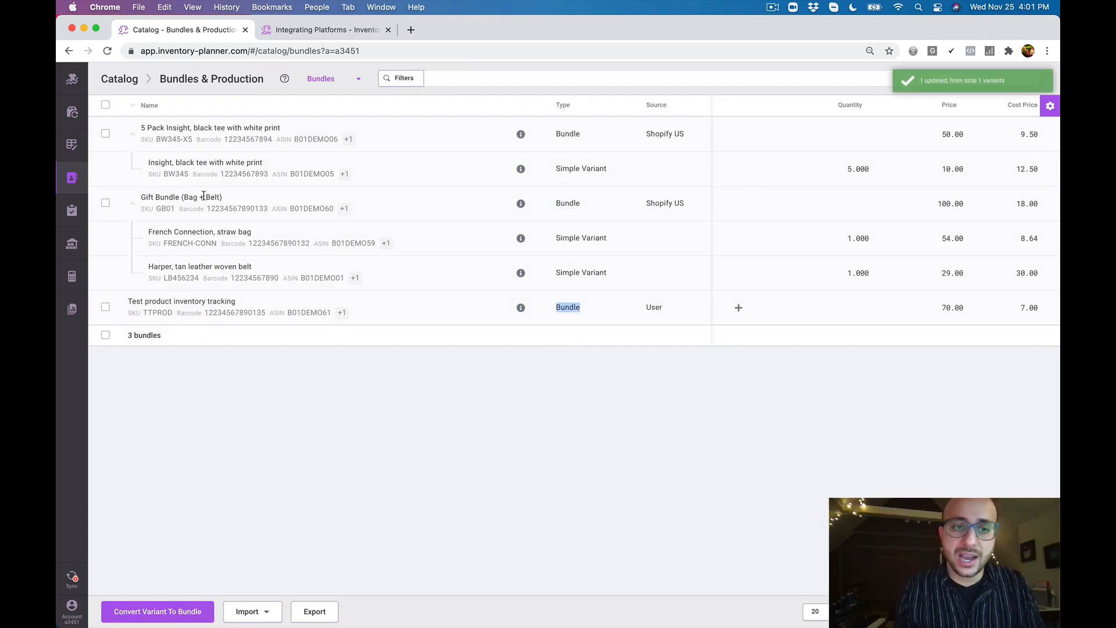
# Add the existing variant Test product inventory tracking by variant S Silver as a component of the new TTPROD bundle, searching for "test"
pyautogui.click(739, 310)
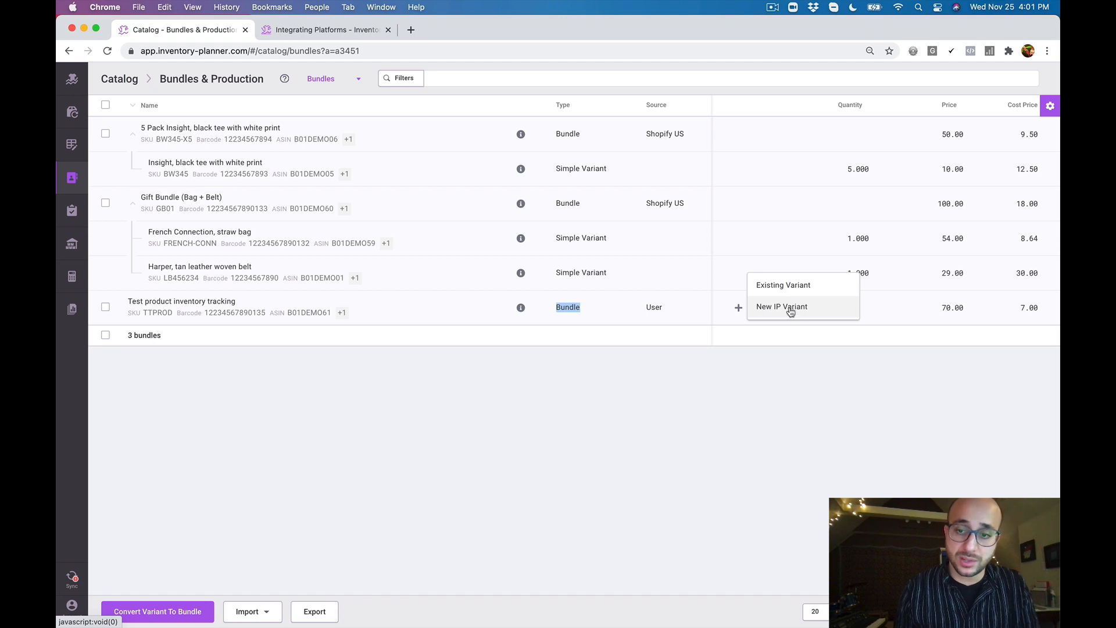
pyautogui.click(785, 286)
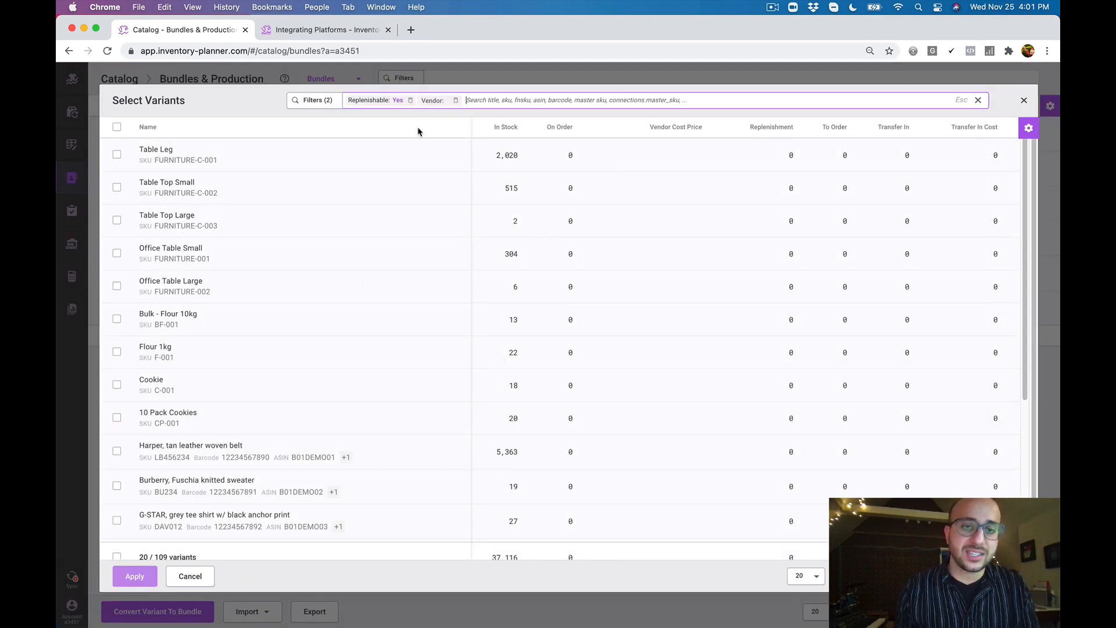
pyautogui.click(539, 103)
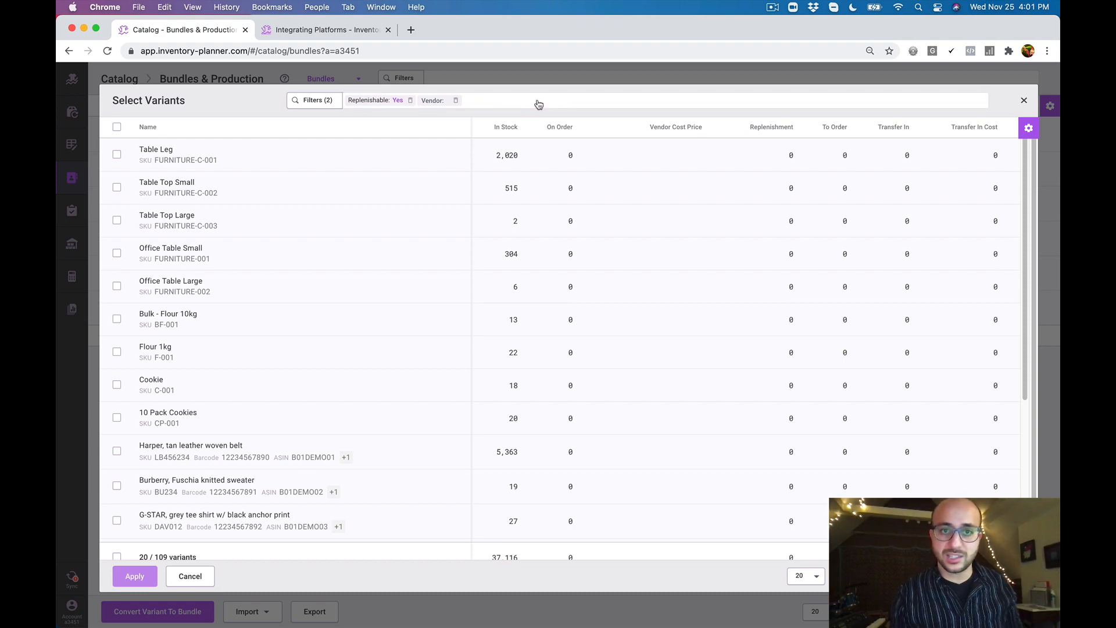
pyautogui.click(539, 104)
pyautogui.write('test')
pyautogui.press('Return')
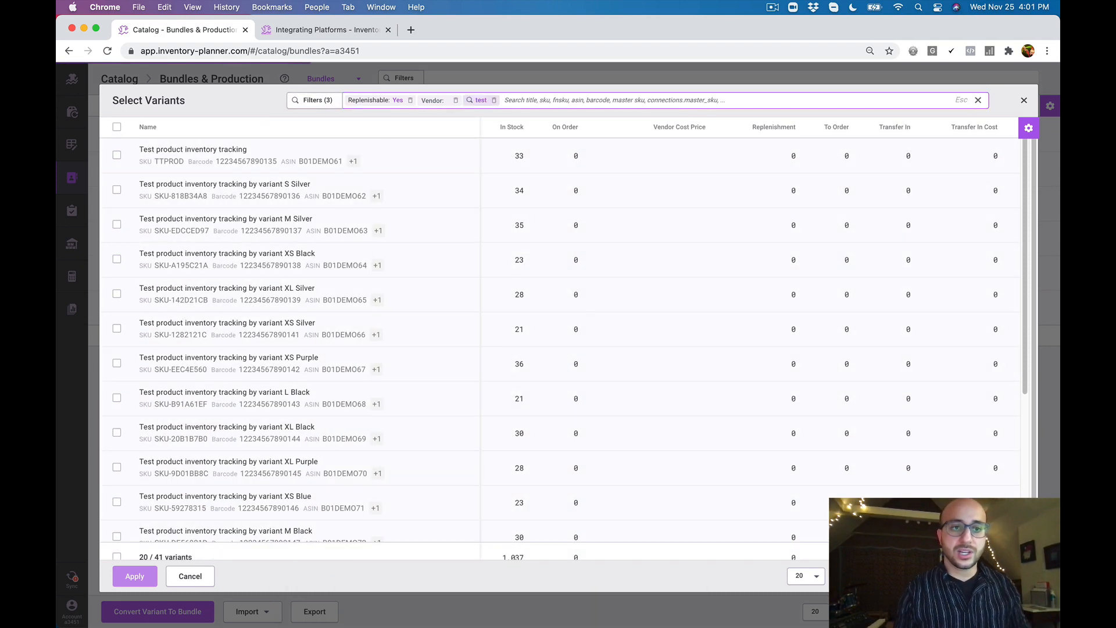
pyautogui.click(116, 189)
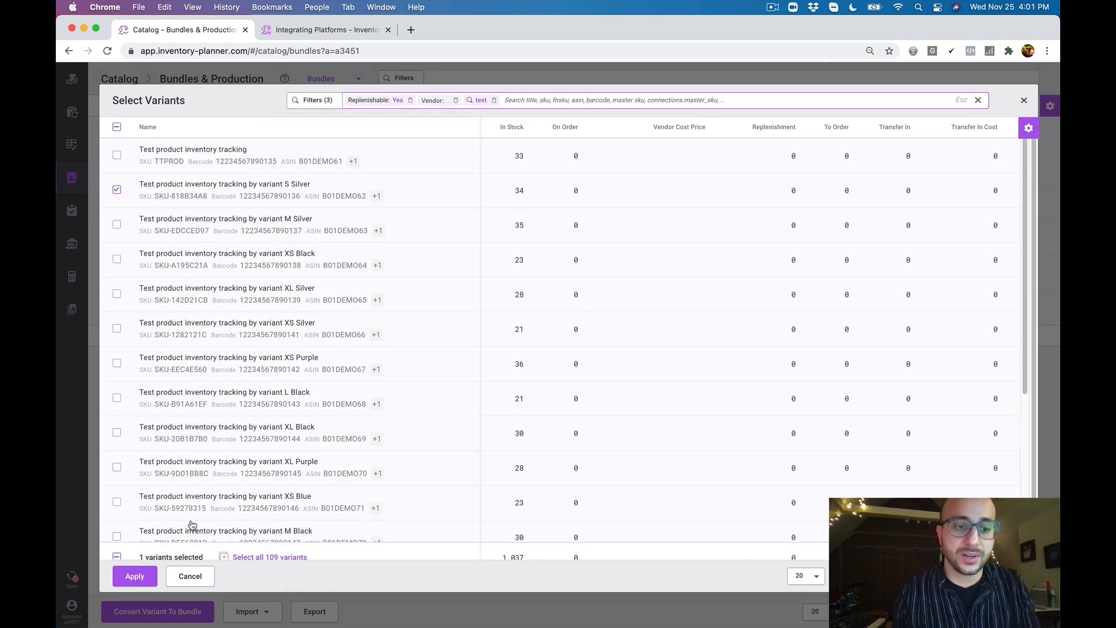
pyautogui.click(134, 576)
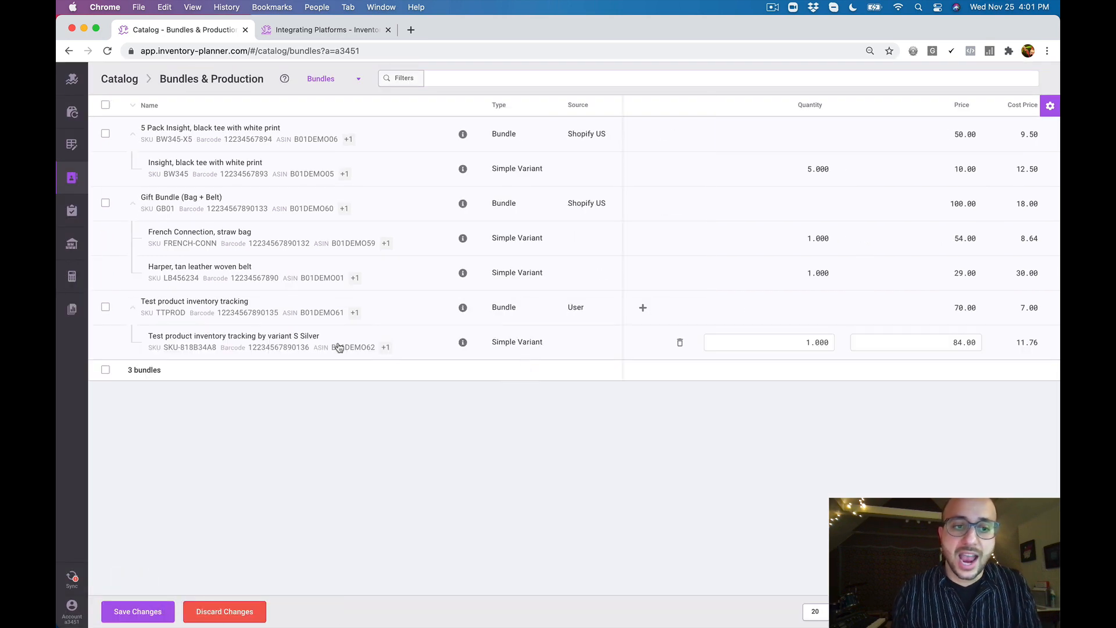
# Set the S Silver component's quantity to 5 in the Test product inventory tracking bundle and save the changes
pyautogui.moveTo(142, 302); pyautogui.dragTo(251, 309)
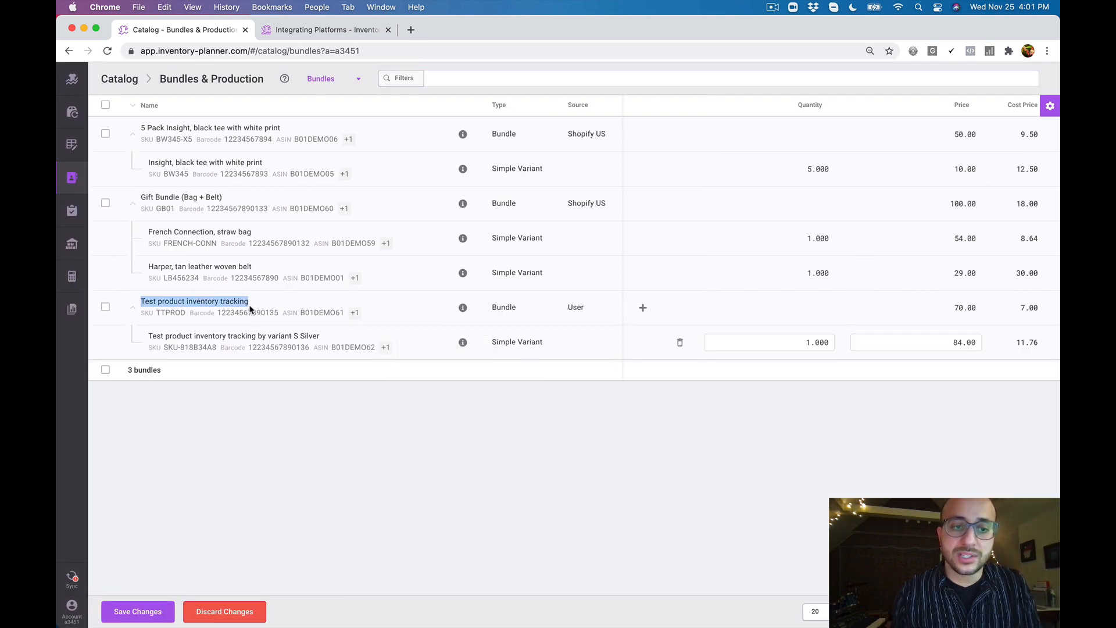
pyautogui.click(804, 342)
pyautogui.press('super+a')
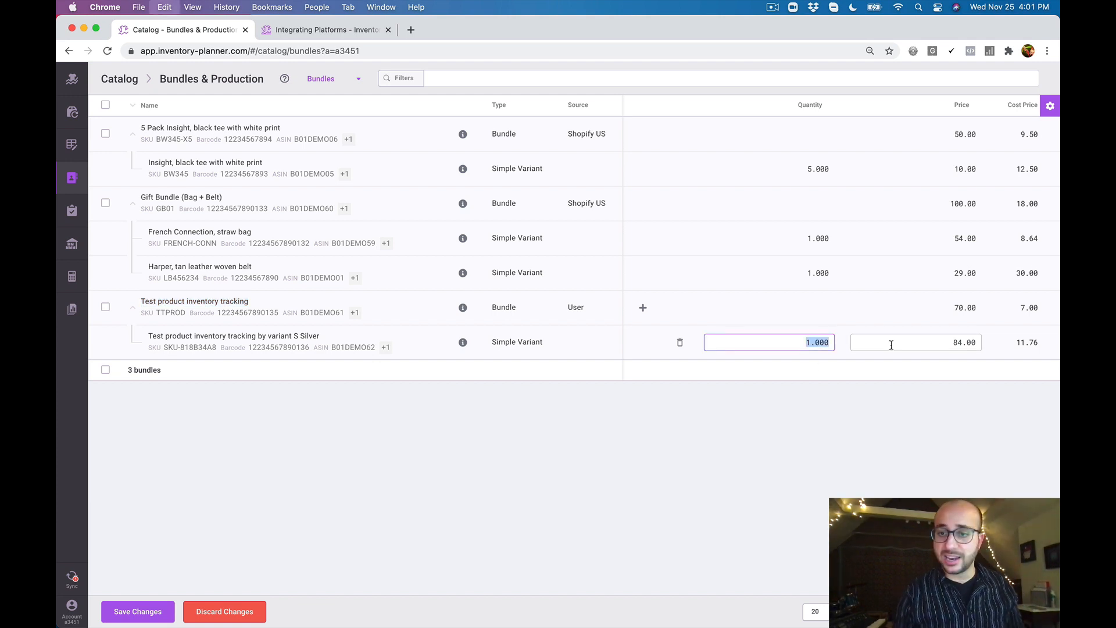
pyautogui.press('BackSpace')
pyautogui.write('5')
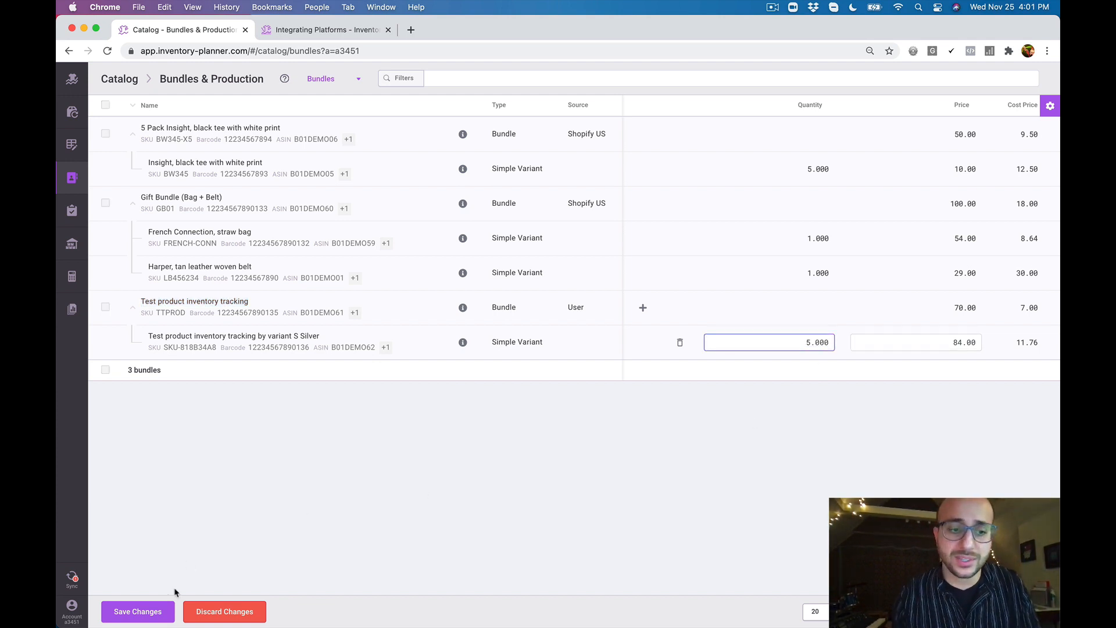
pyautogui.click(149, 614)
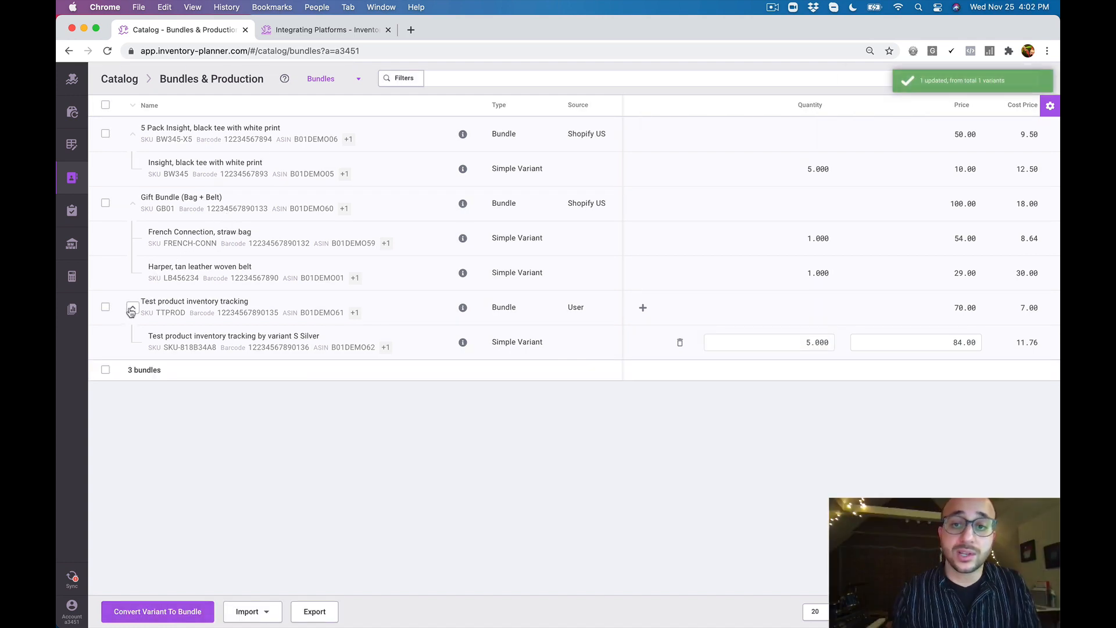
pyautogui.click(643, 309)
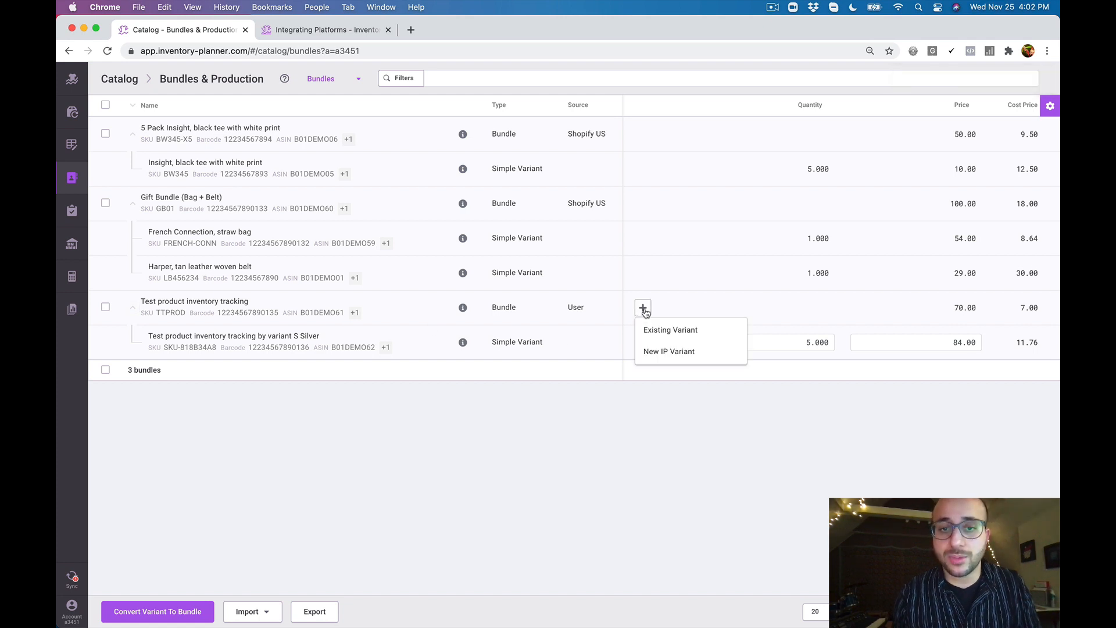
pyautogui.click(653, 329)
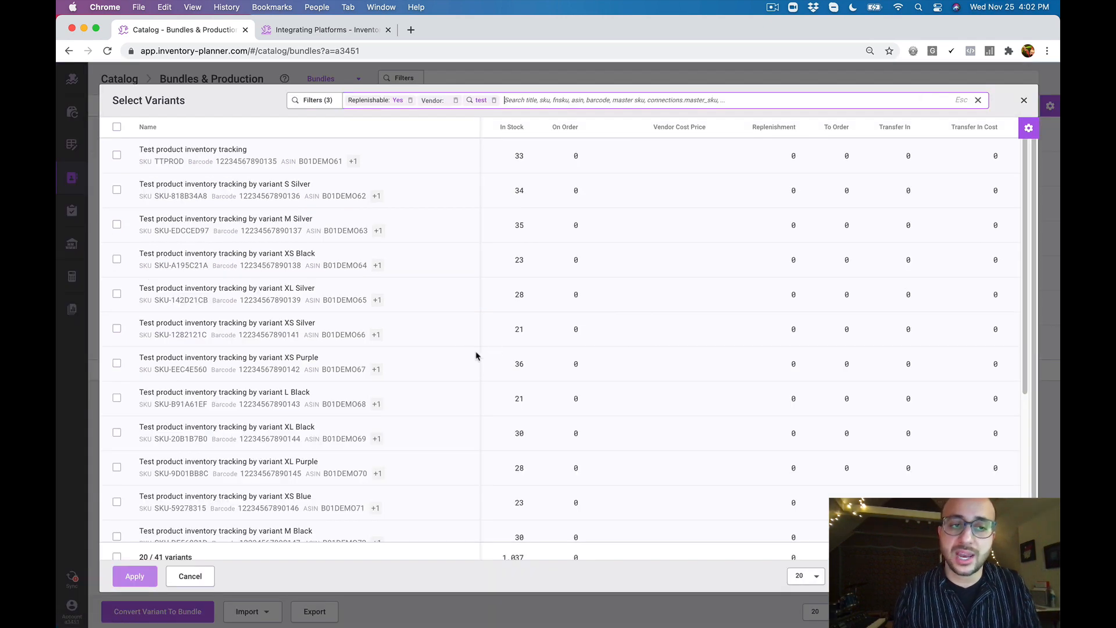
pyautogui.click(1024, 100)
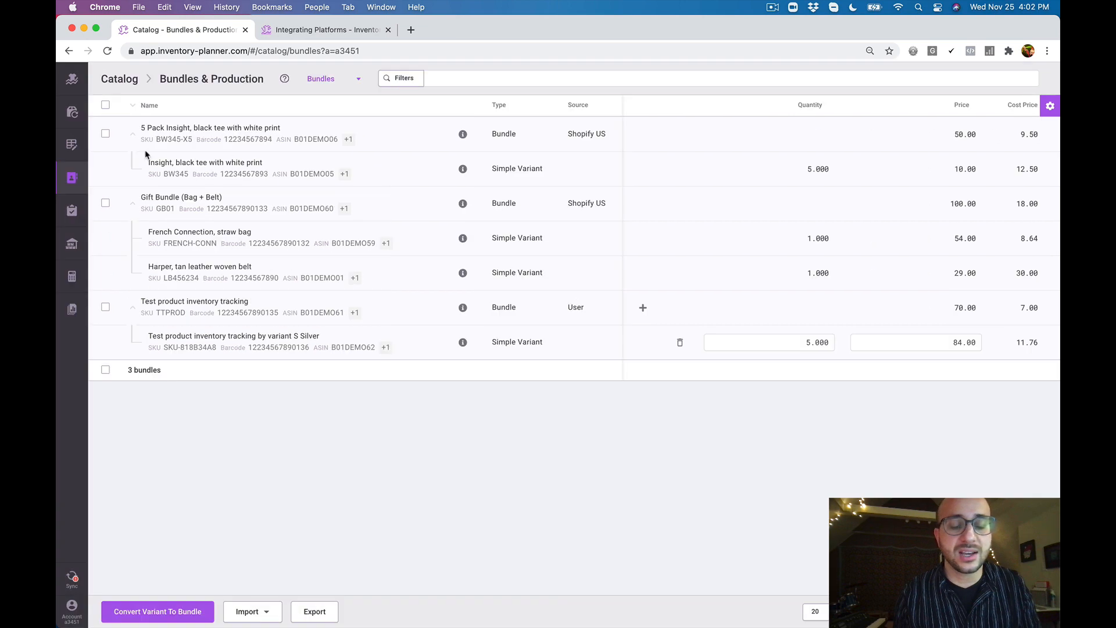
# Open the catalog's Assemblies list and examine the components of Office Table Large and 10 Pack Cookies
pyautogui.click(72, 177)
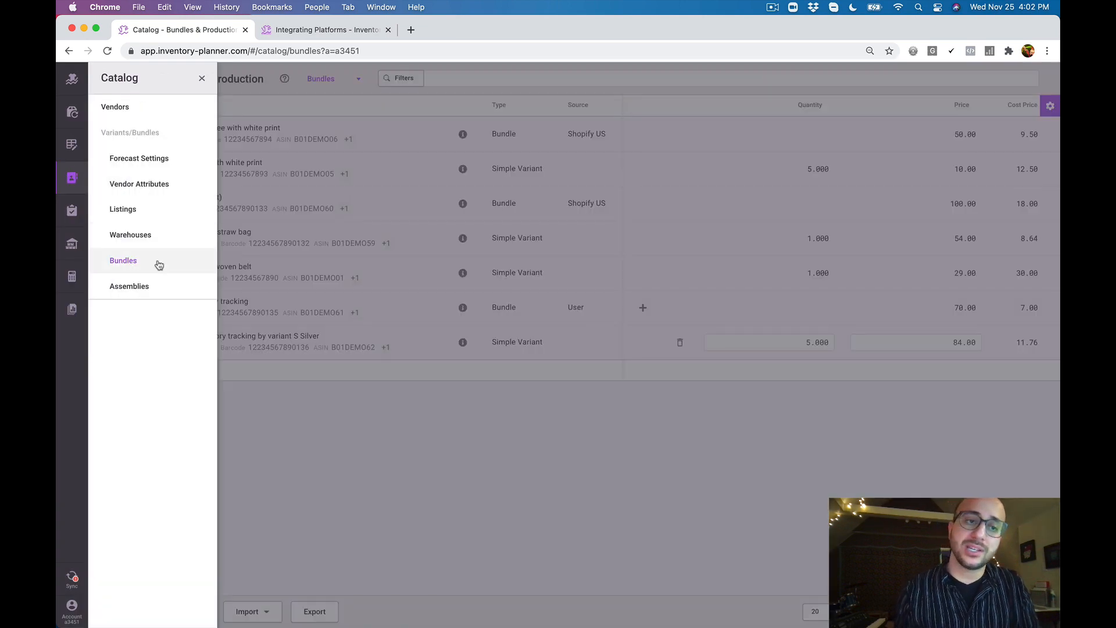
pyautogui.click(139, 286)
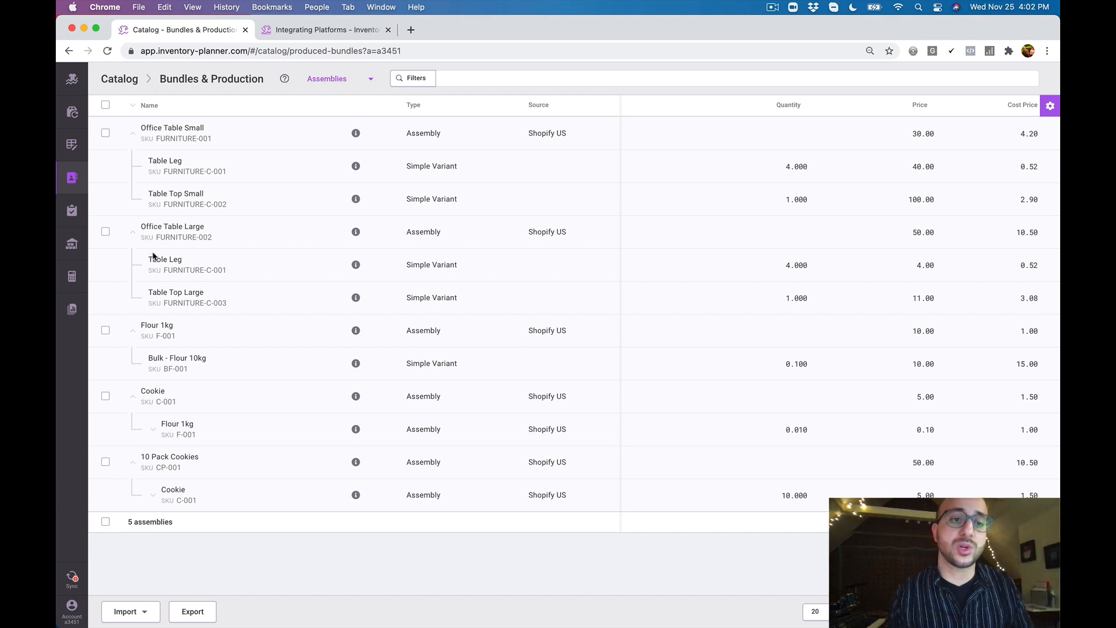
pyautogui.moveTo(149, 259); pyautogui.dragTo(184, 261)
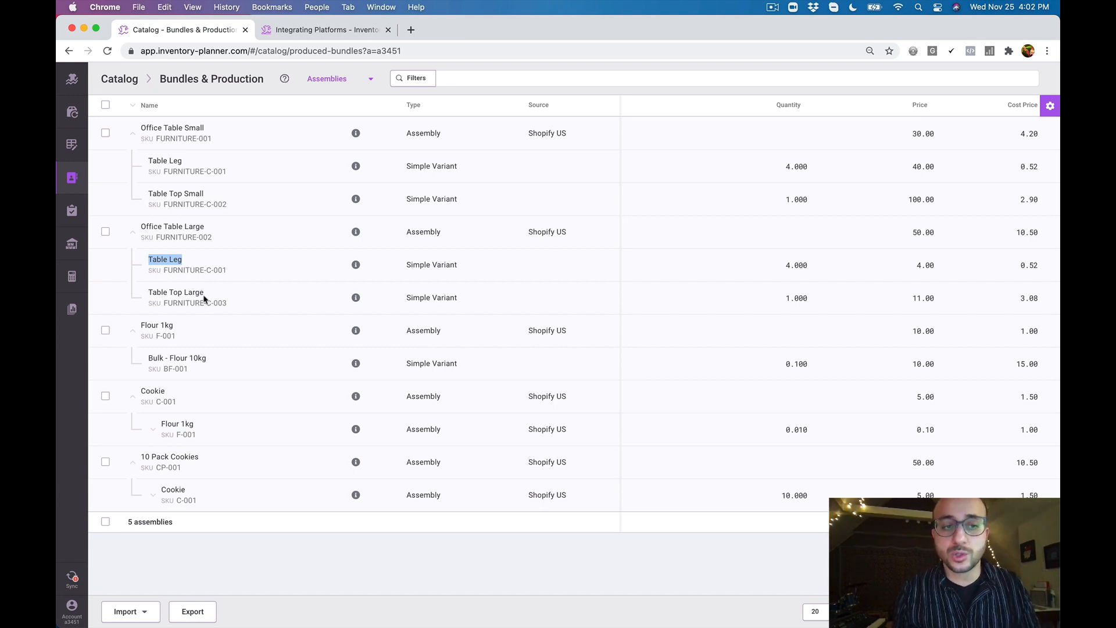
pyautogui.moveTo(205, 294); pyautogui.dragTo(151, 294)
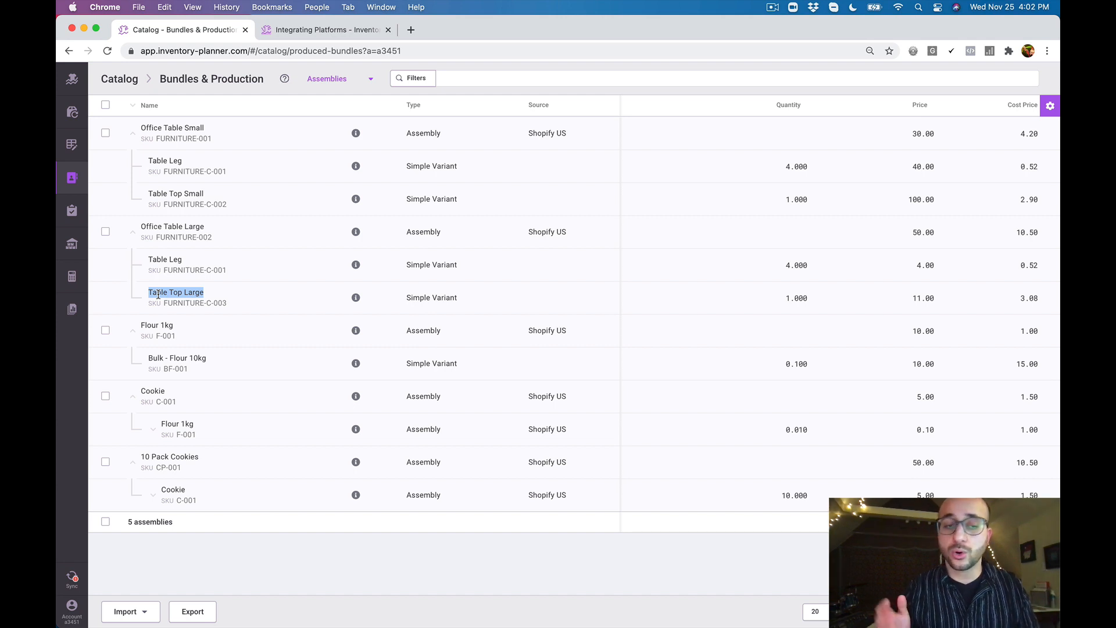
pyautogui.click(235, 295)
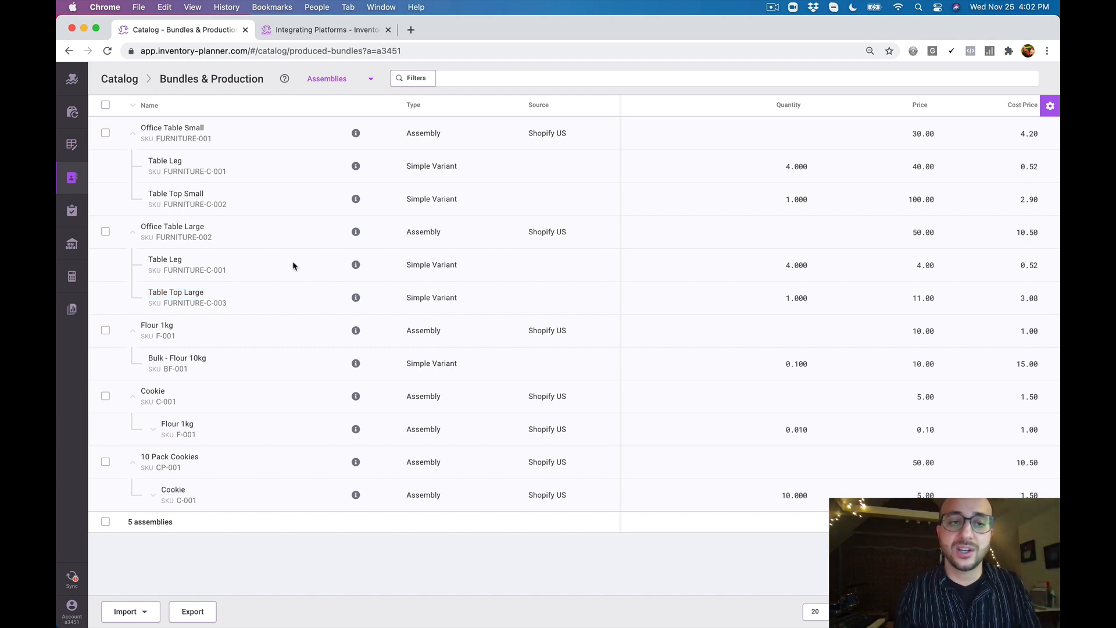
pyautogui.moveTo(140, 227); pyautogui.dragTo(203, 225)
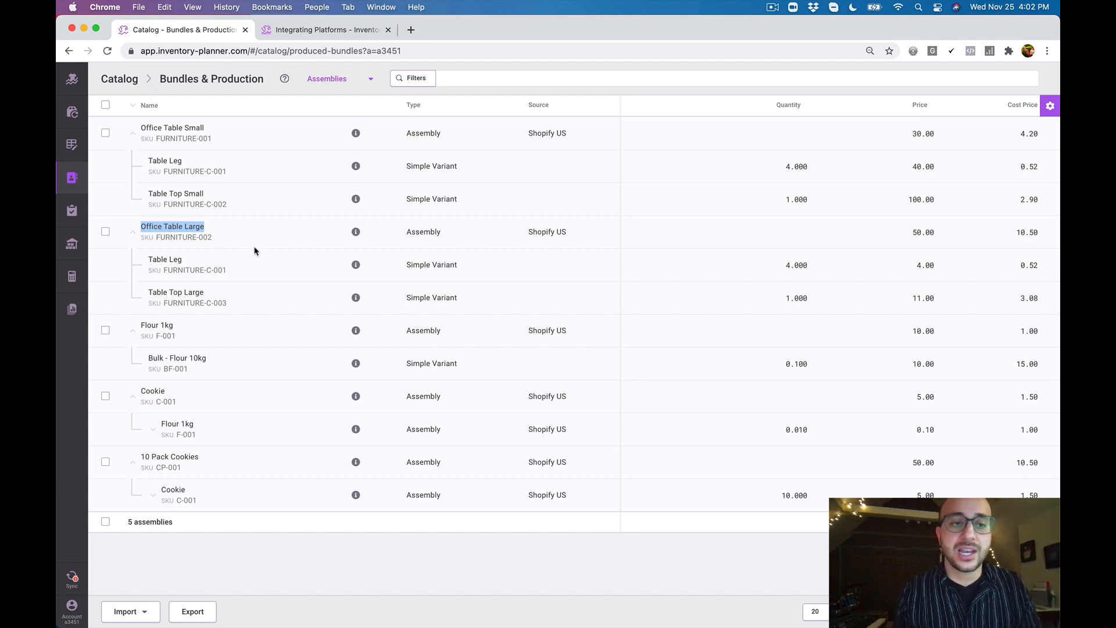
pyautogui.click(253, 307)
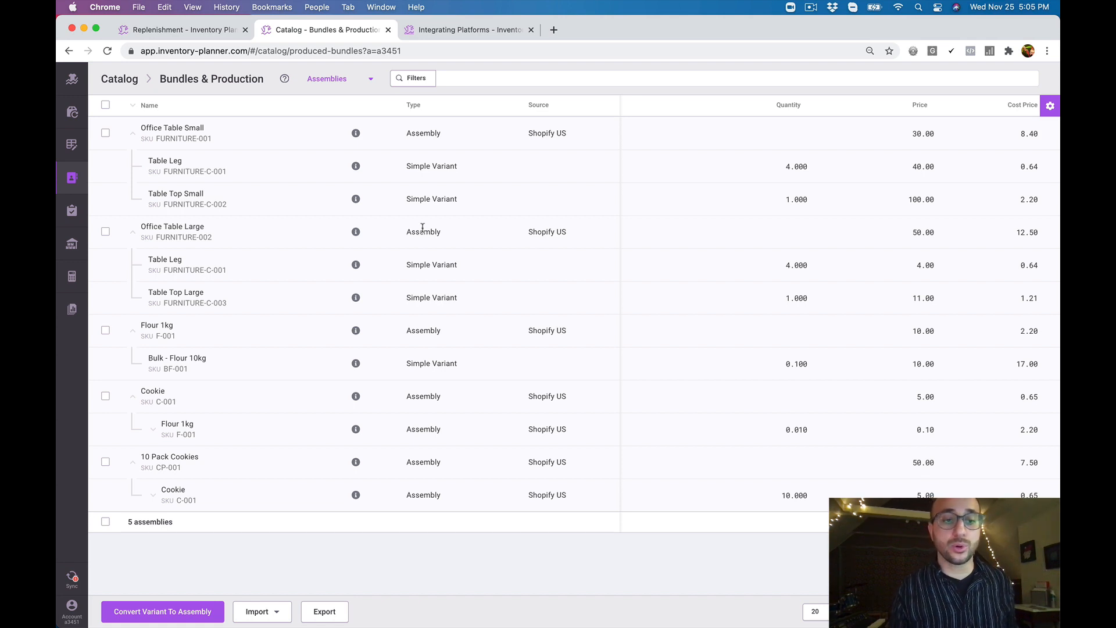
pyautogui.moveTo(142, 453); pyautogui.dragTo(198, 457)
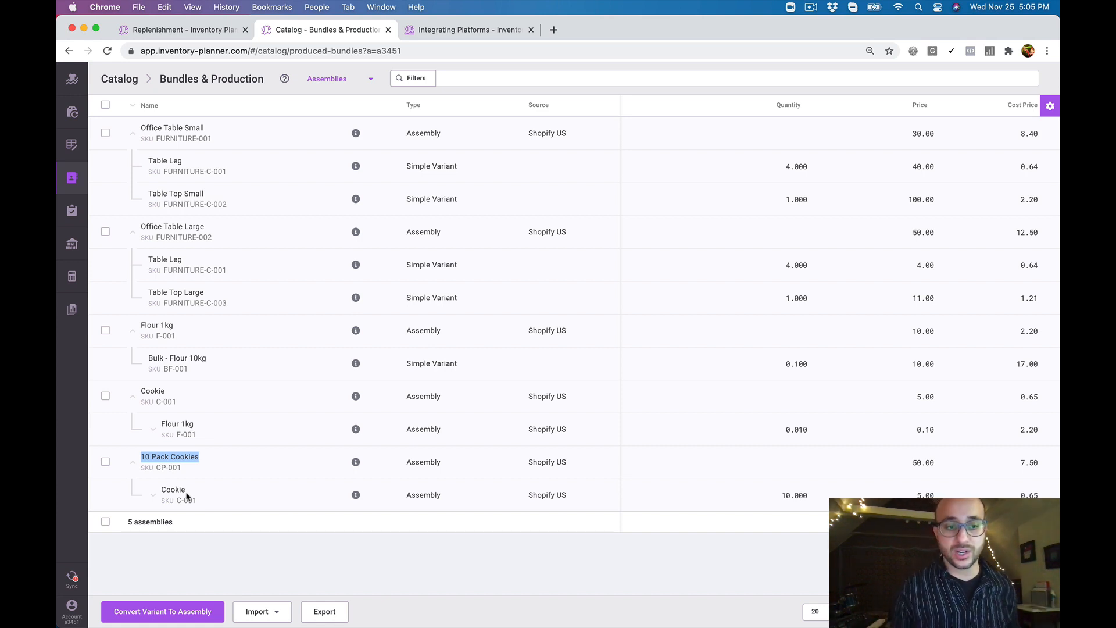
pyautogui.click(258, 480)
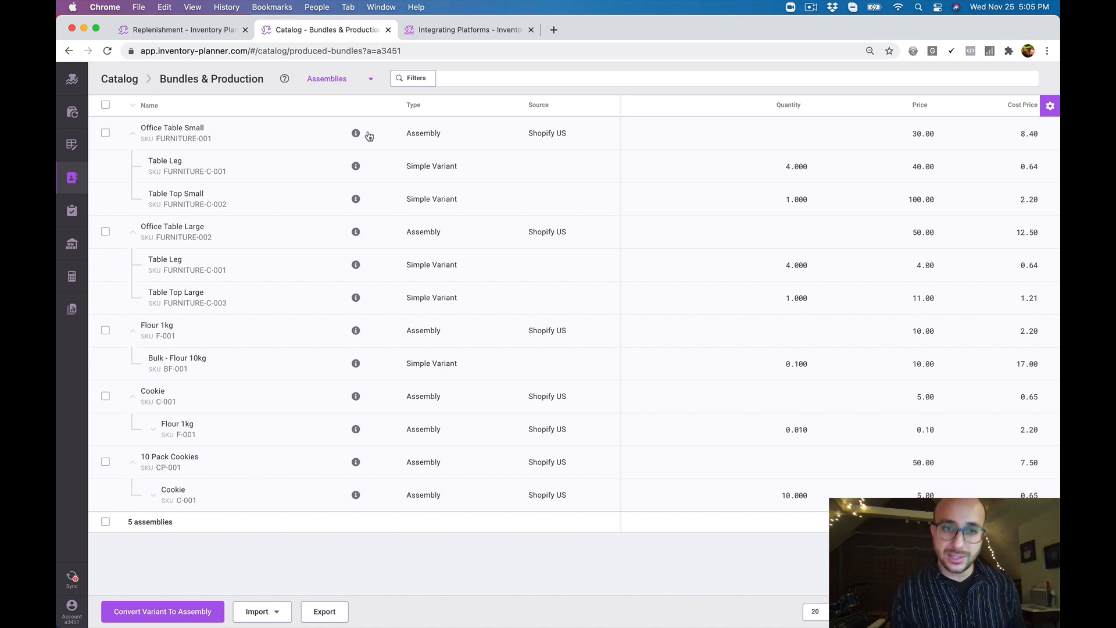
# From the Replenishment report, open the Mango, pineapple long dress XS Green variant, set its item type to Assembly and save
pyautogui.click(72, 111)
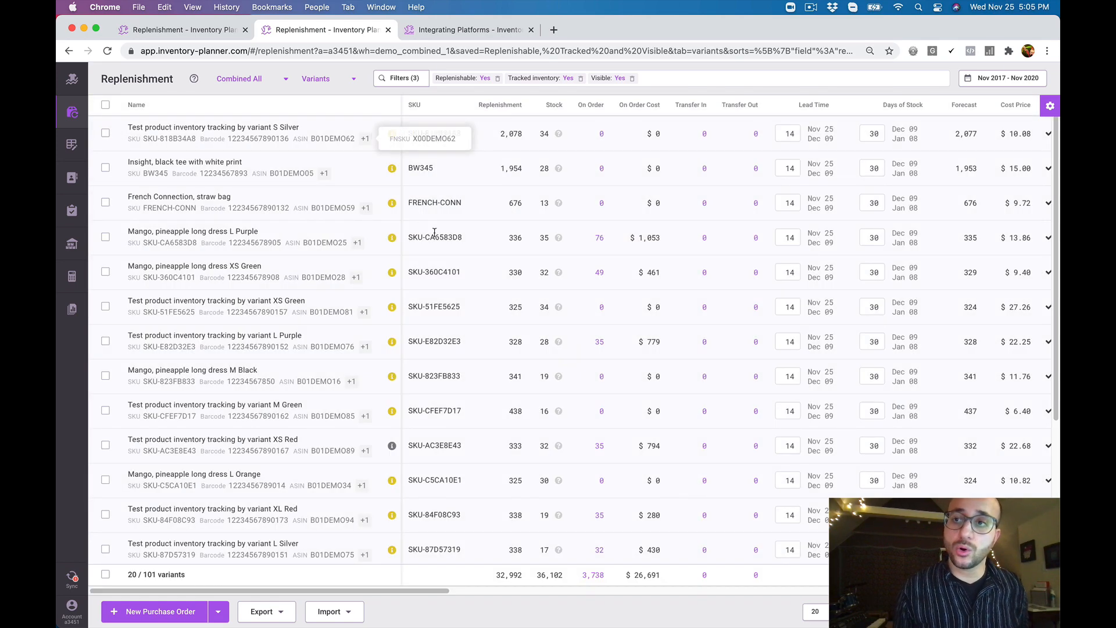
pyautogui.click(1052, 107)
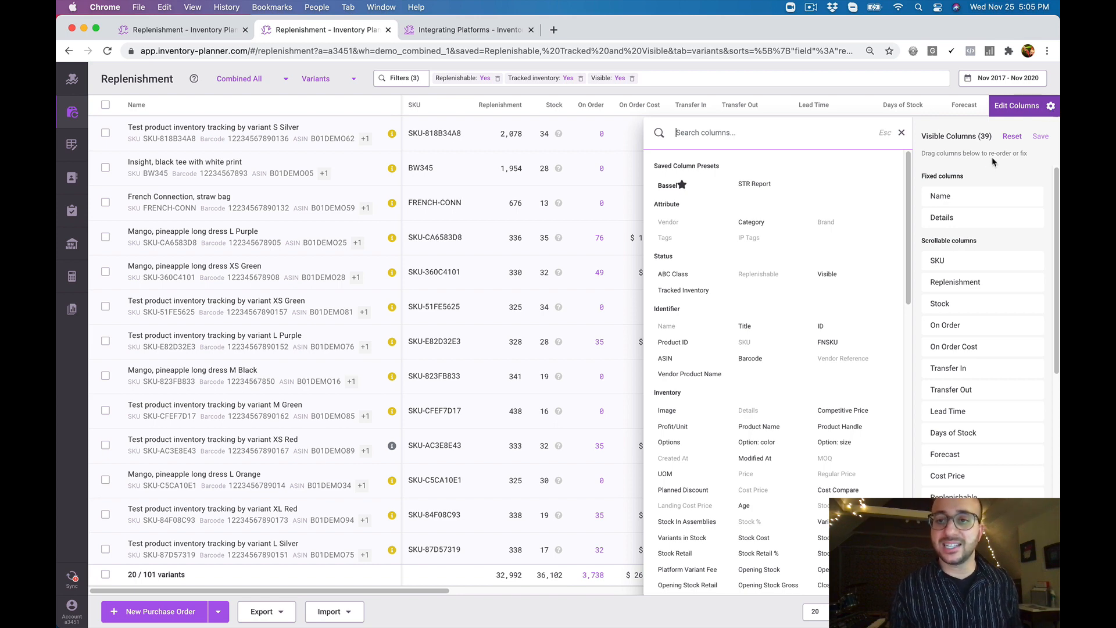
pyautogui.click(1052, 108)
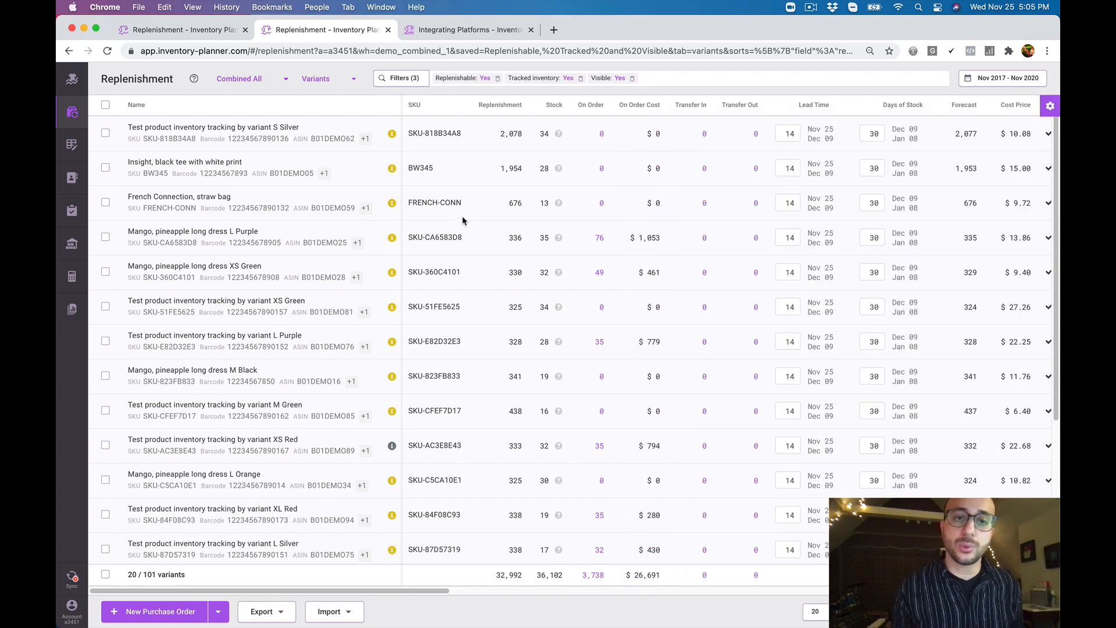
pyautogui.click(390, 277)
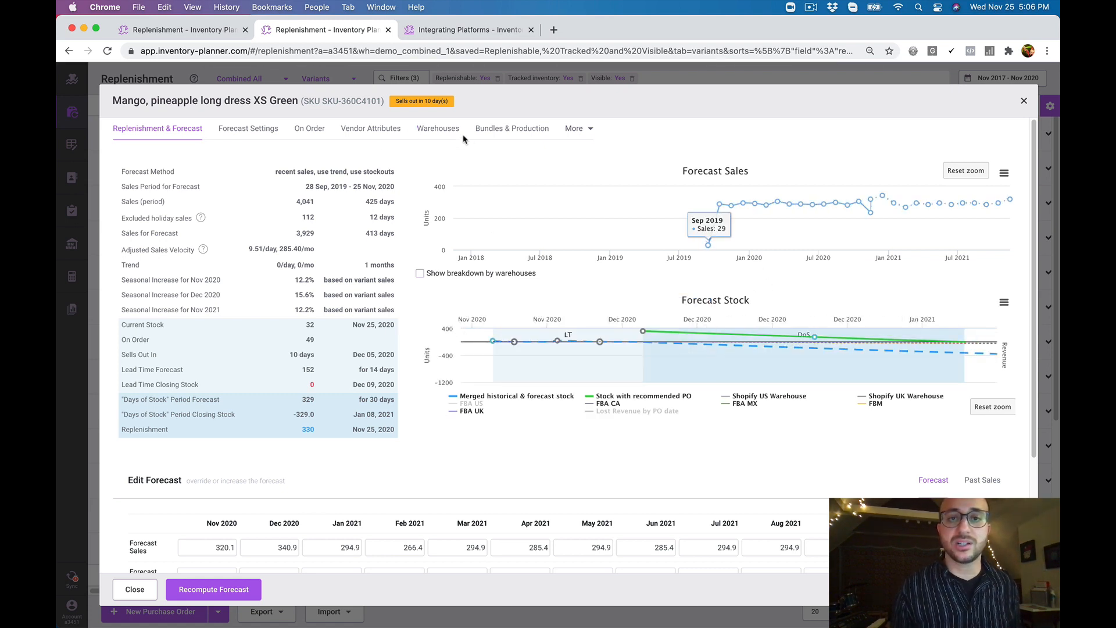
pyautogui.click(512, 131)
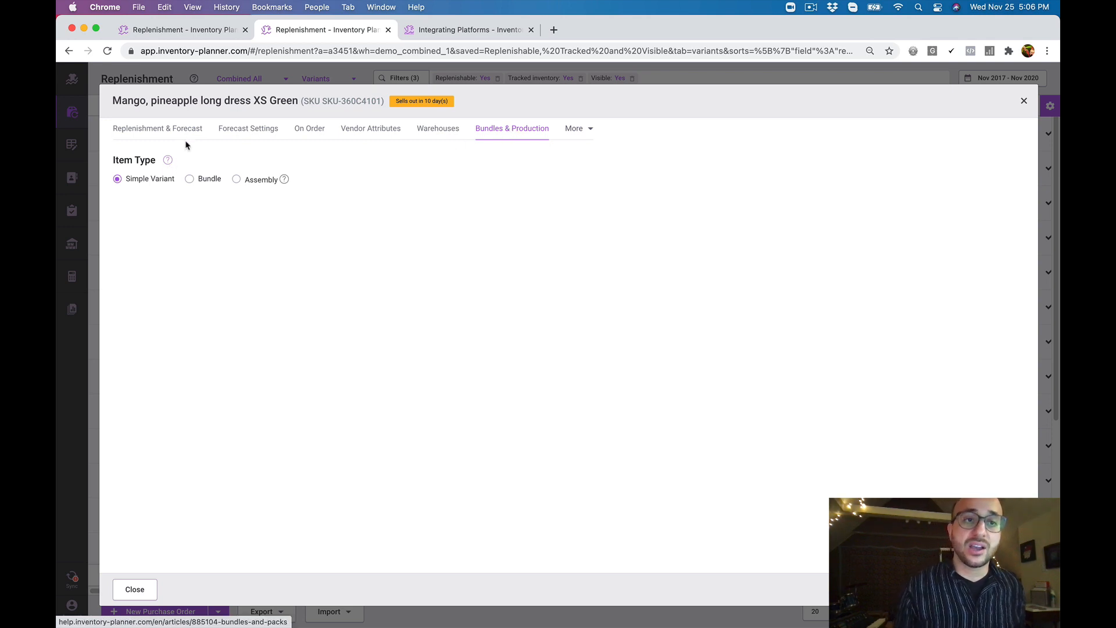
pyautogui.moveTo(113, 102); pyautogui.dragTo(138, 104)
pyautogui.click(246, 204)
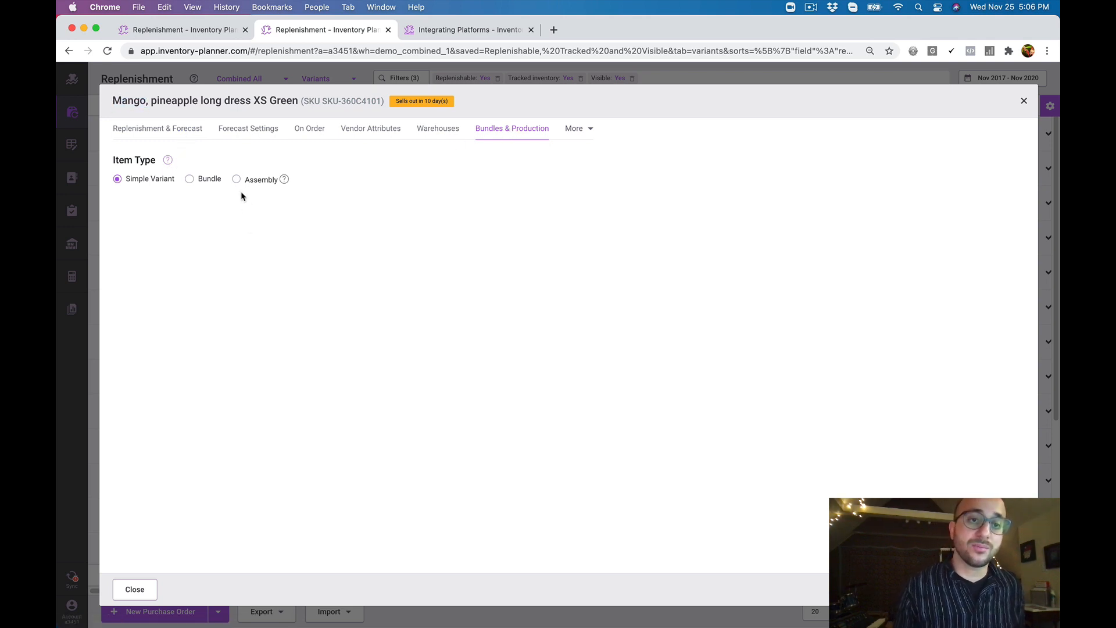
pyautogui.click(235, 181)
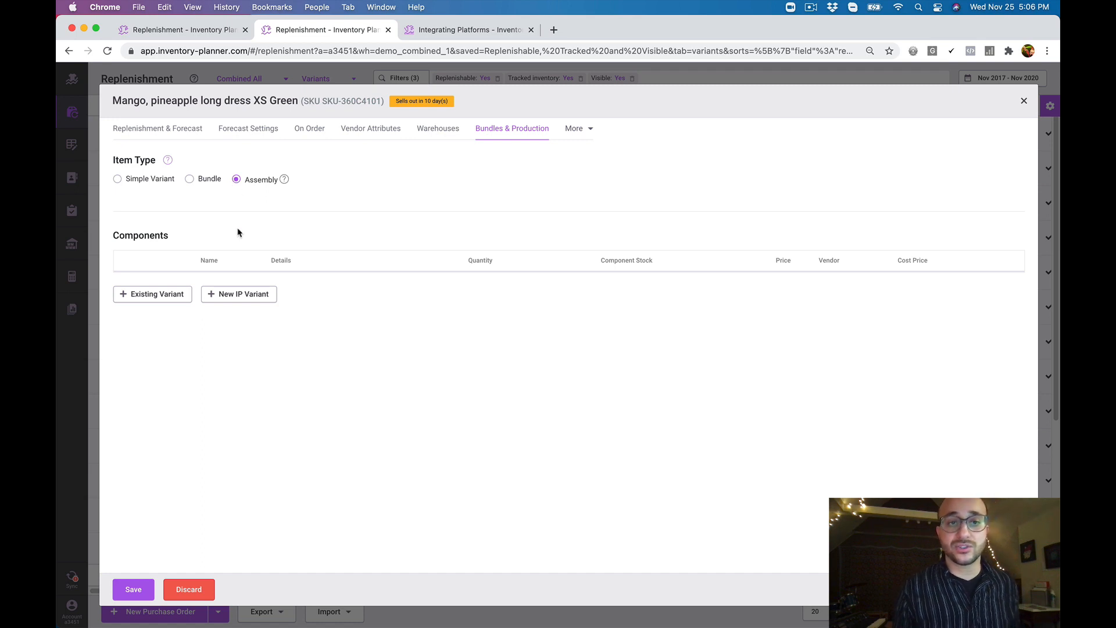
pyautogui.click(133, 590)
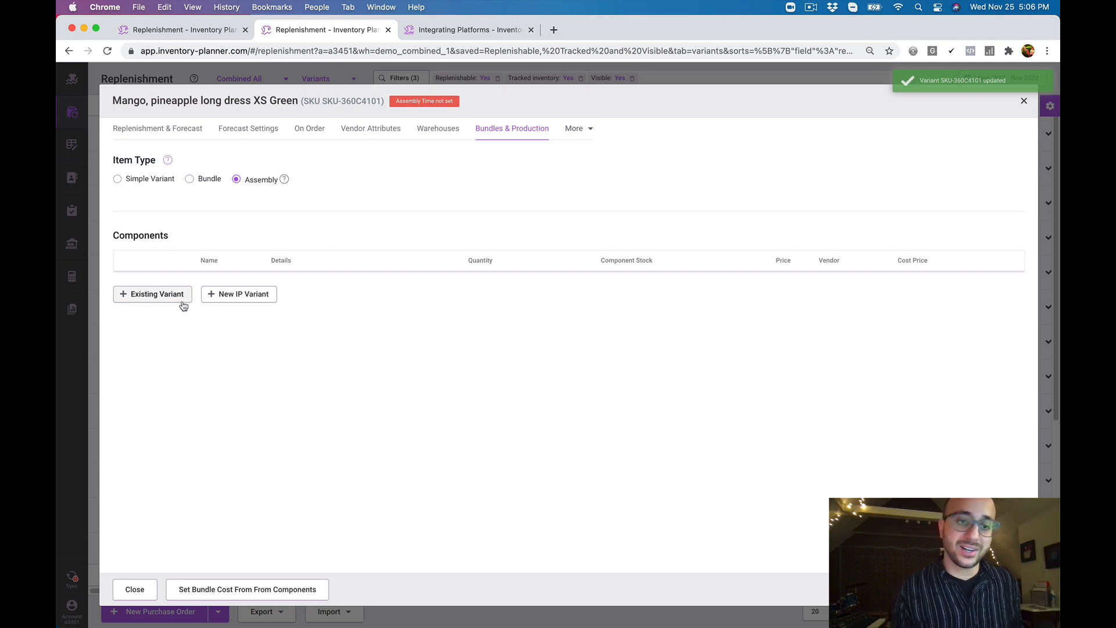
# Create a new IP variant titled Green Dye with SKU GD1 and add it to the dress assembly as a component
pyautogui.click(239, 295)
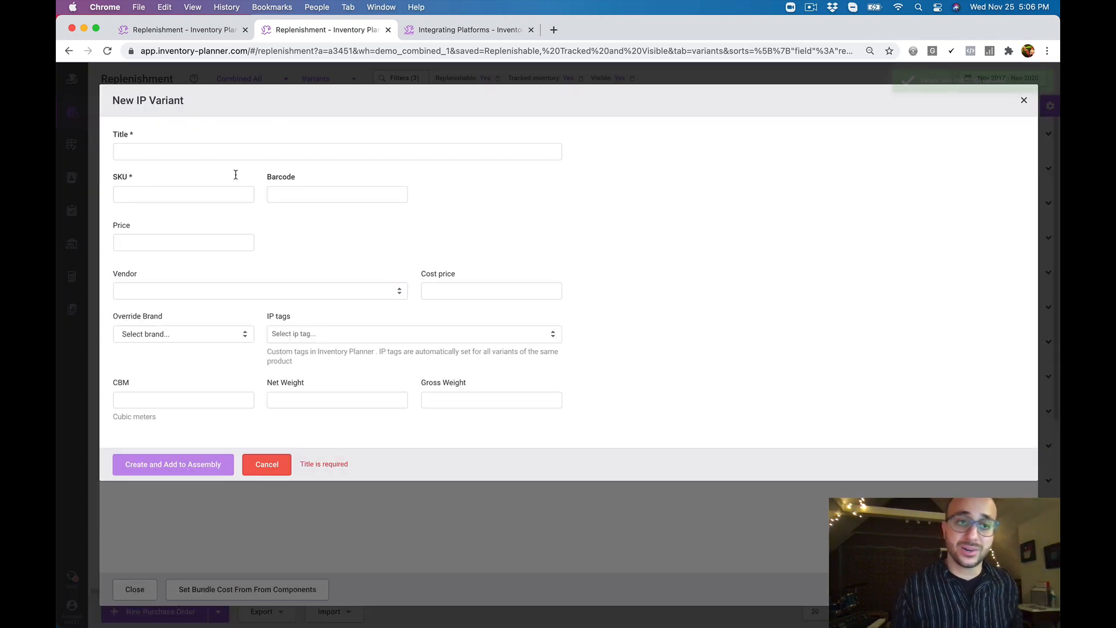
pyautogui.click(247, 153)
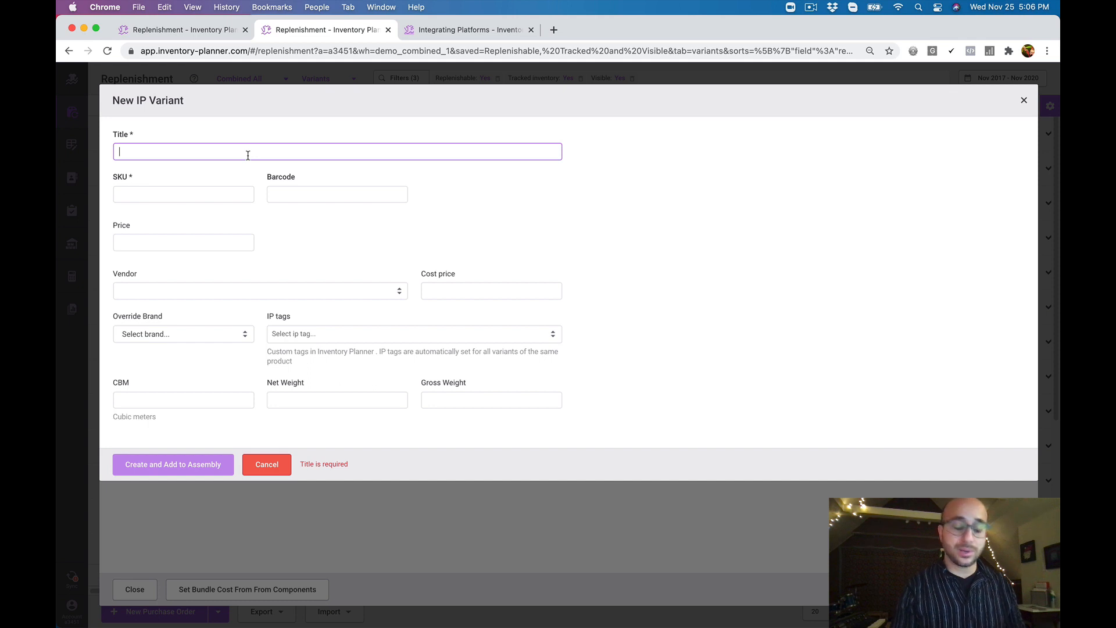
pyautogui.write('Green Dye')
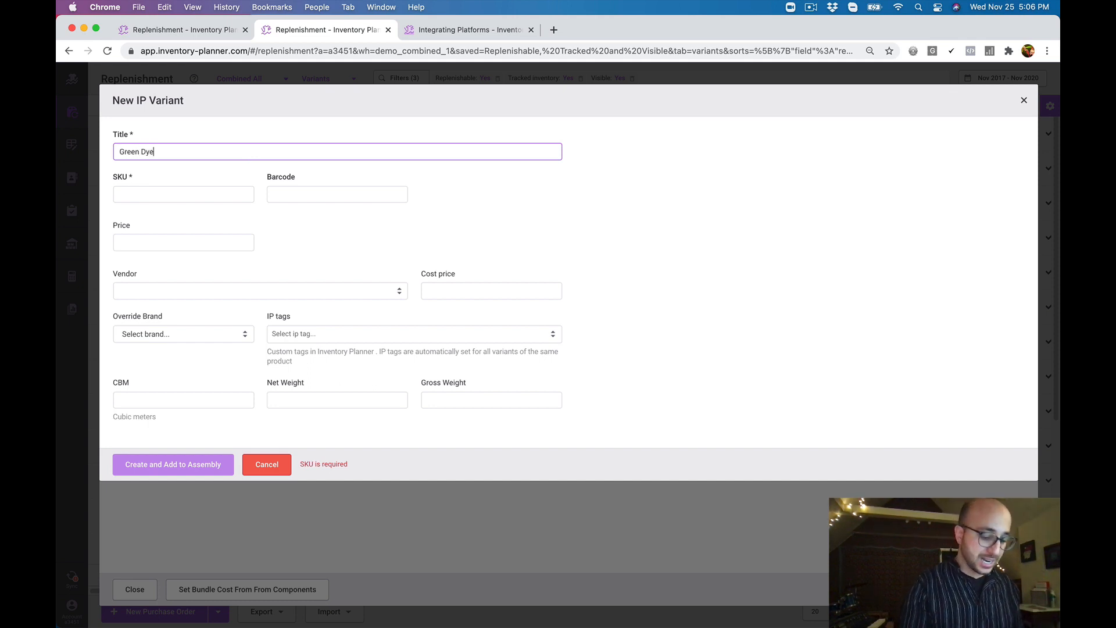
pyautogui.press('Tab')
pyautogui.write('DG1')
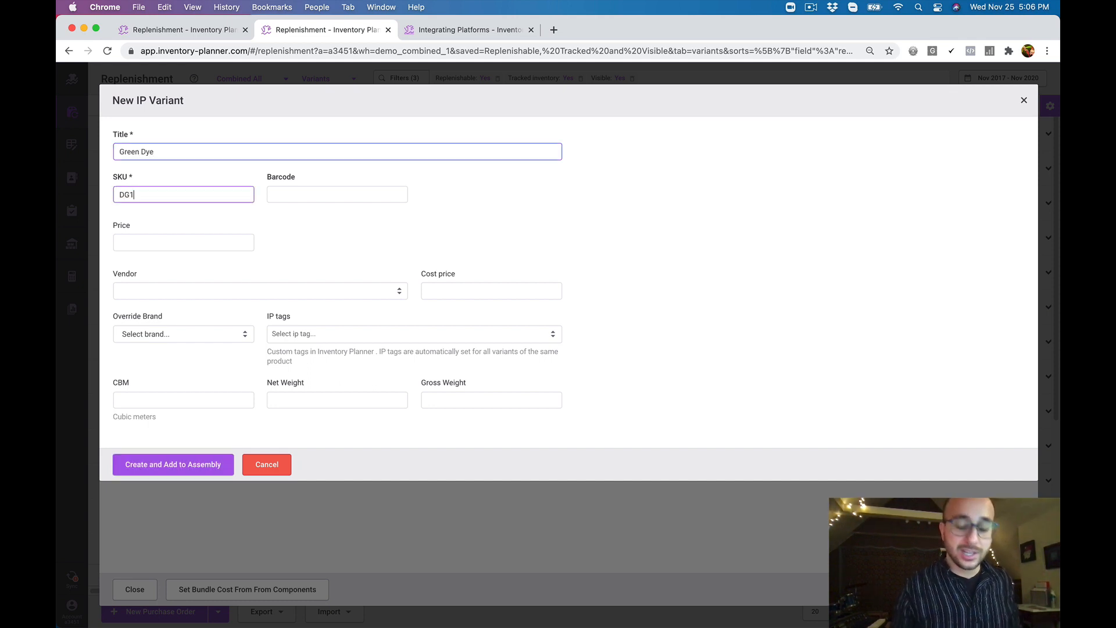
pyautogui.press('super+a')
pyautogui.write('GD1')
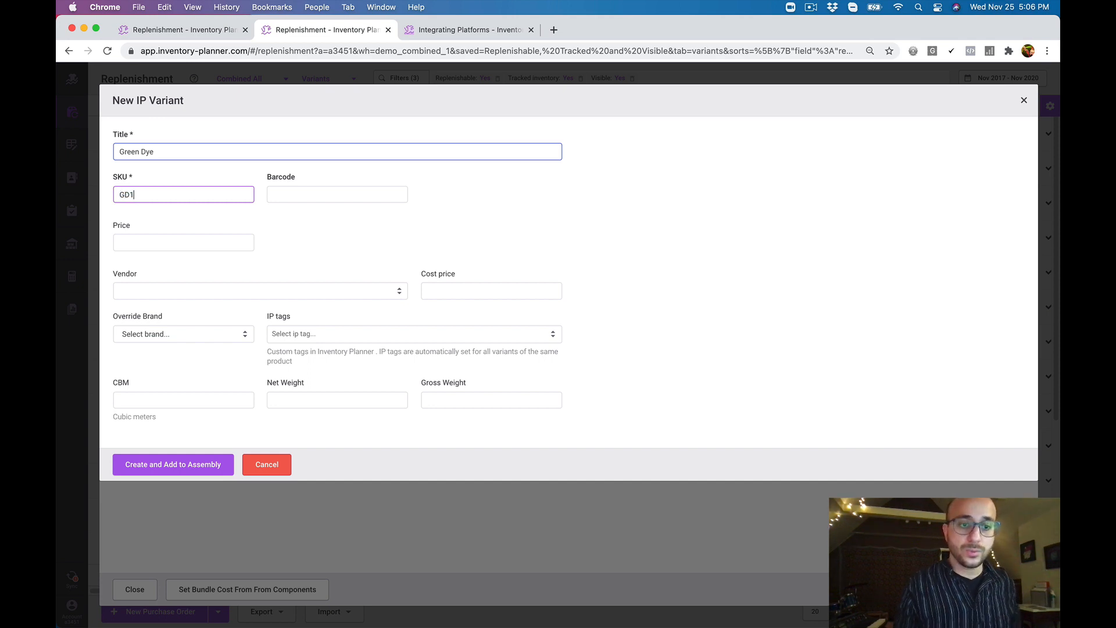
pyautogui.click(192, 468)
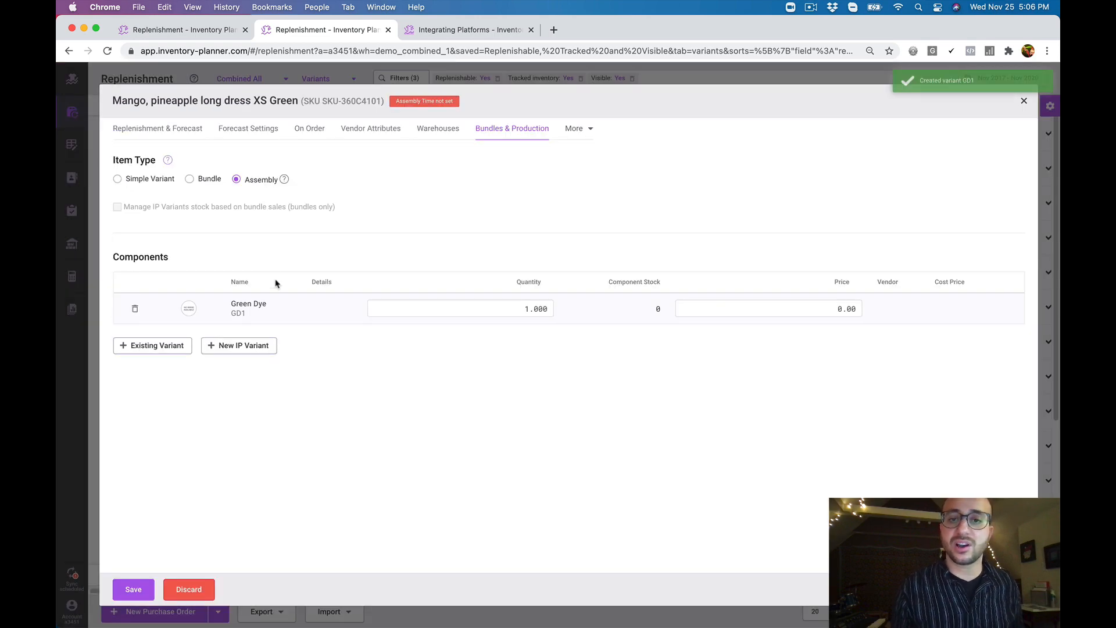
# Set the Green Dye component's quantity to 0.100, save the assembly and close the variant's details
pyautogui.click(526, 308)
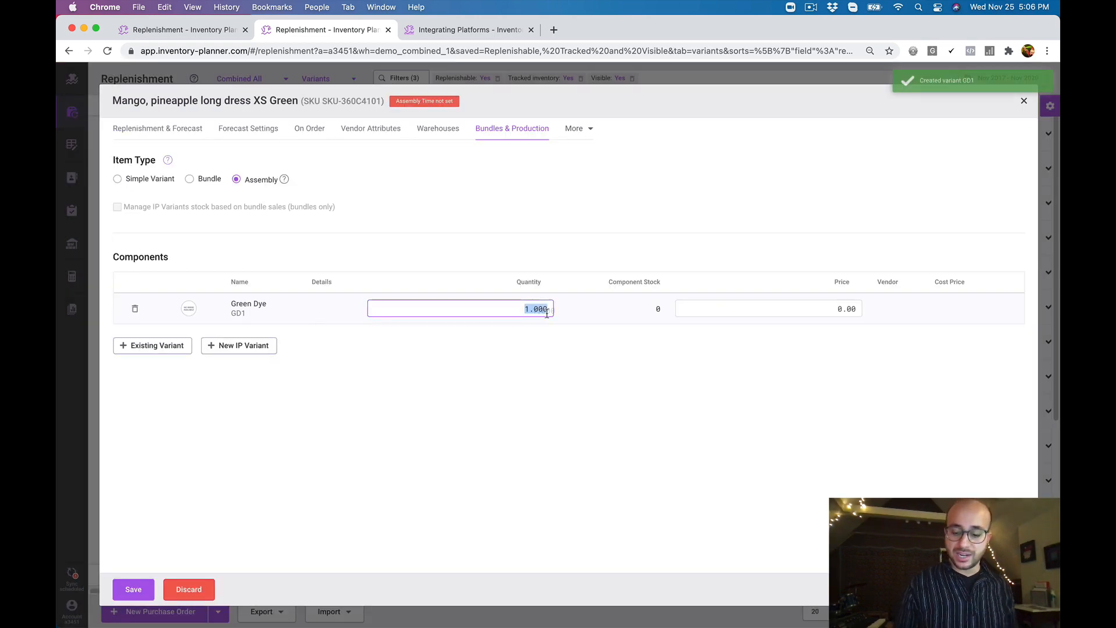
pyautogui.press('BackSpace')
pyautogui.write('0.100')
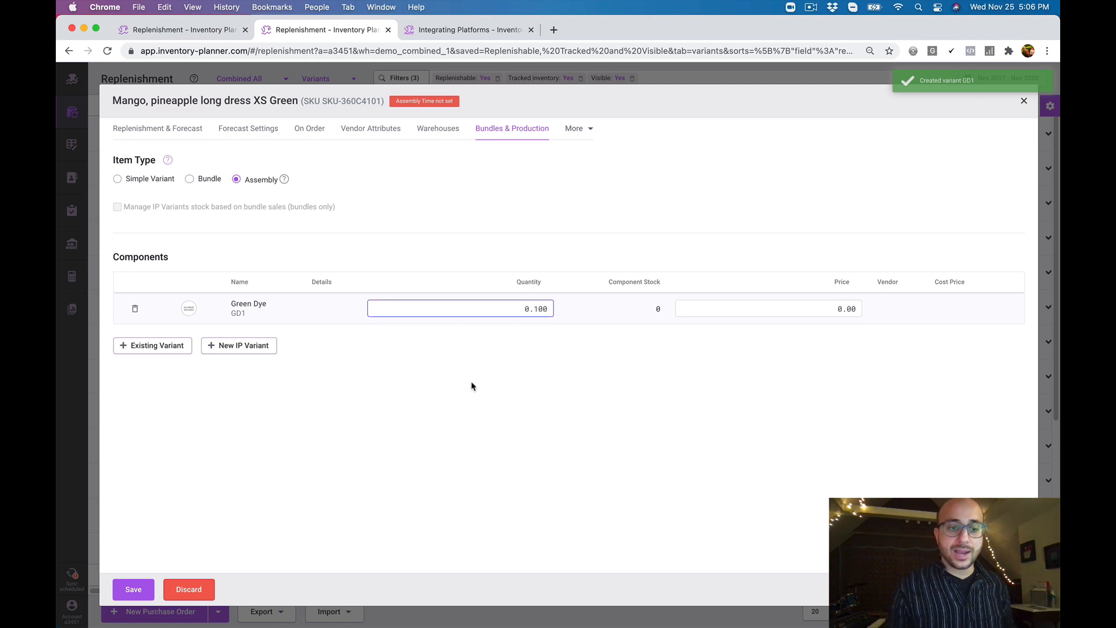
pyautogui.click(124, 591)
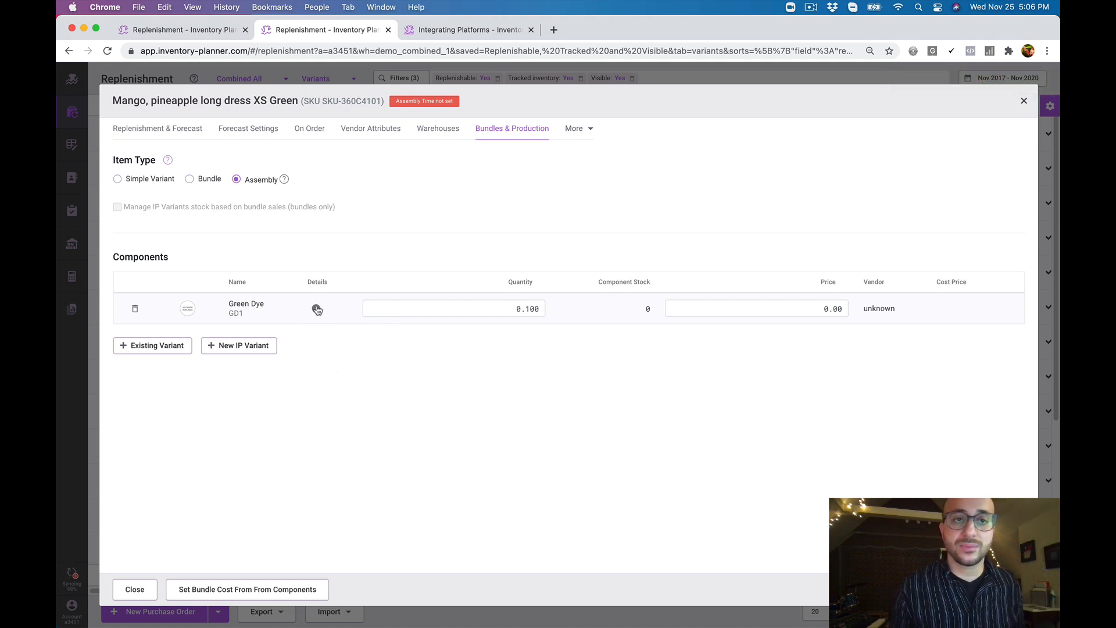
pyautogui.click(343, 79)
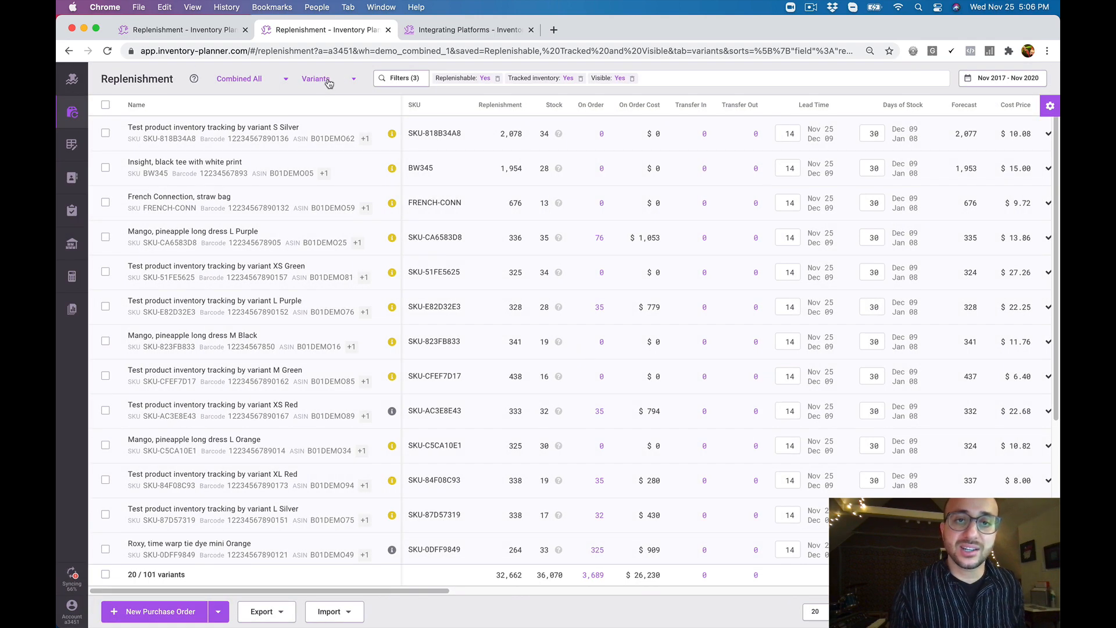
# Filter the Replenishment report to variants with Assembly Component set to Yes
pyautogui.click(407, 81)
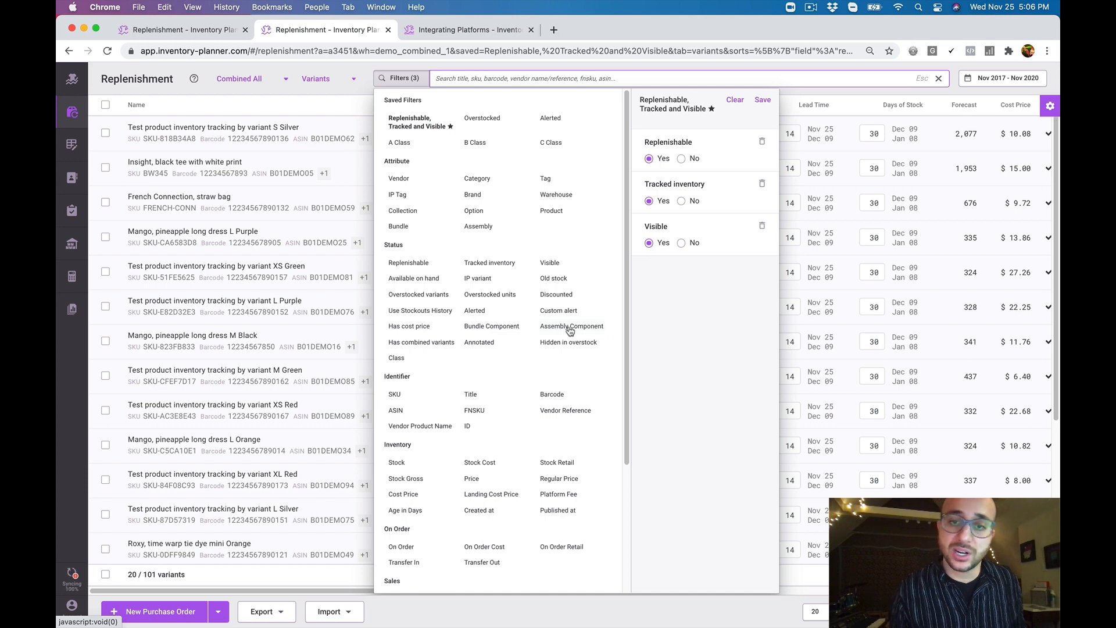
pyautogui.click(570, 330)
pyautogui.click(722, 107)
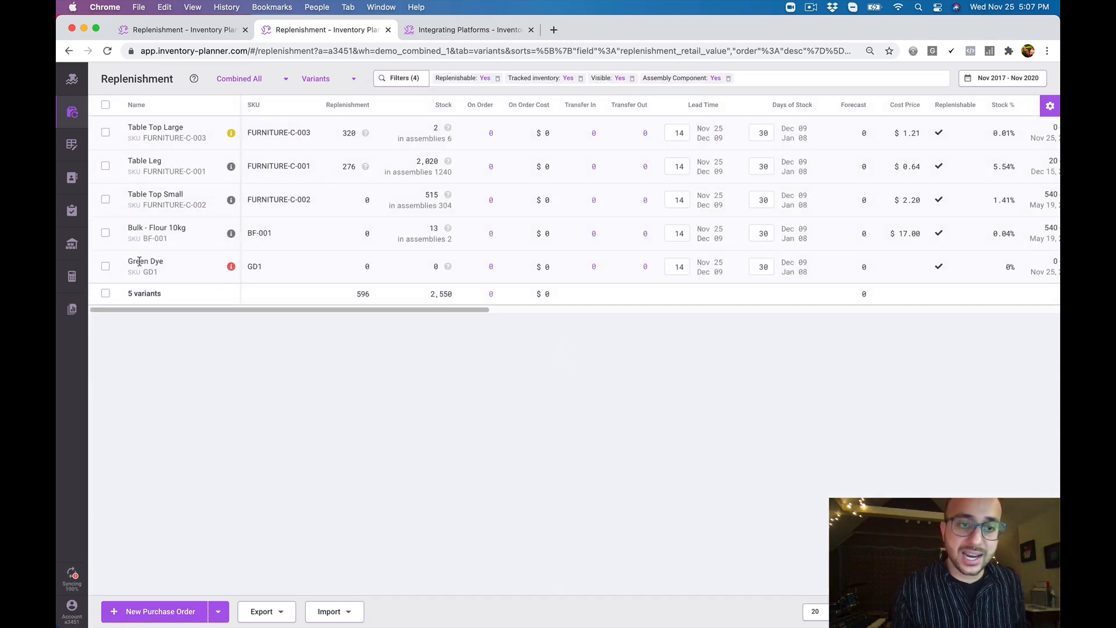
# Open the Green Dye variant's details and examine its IP Variant settings and the stock fields for each warehouse
pyautogui.click(231, 266)
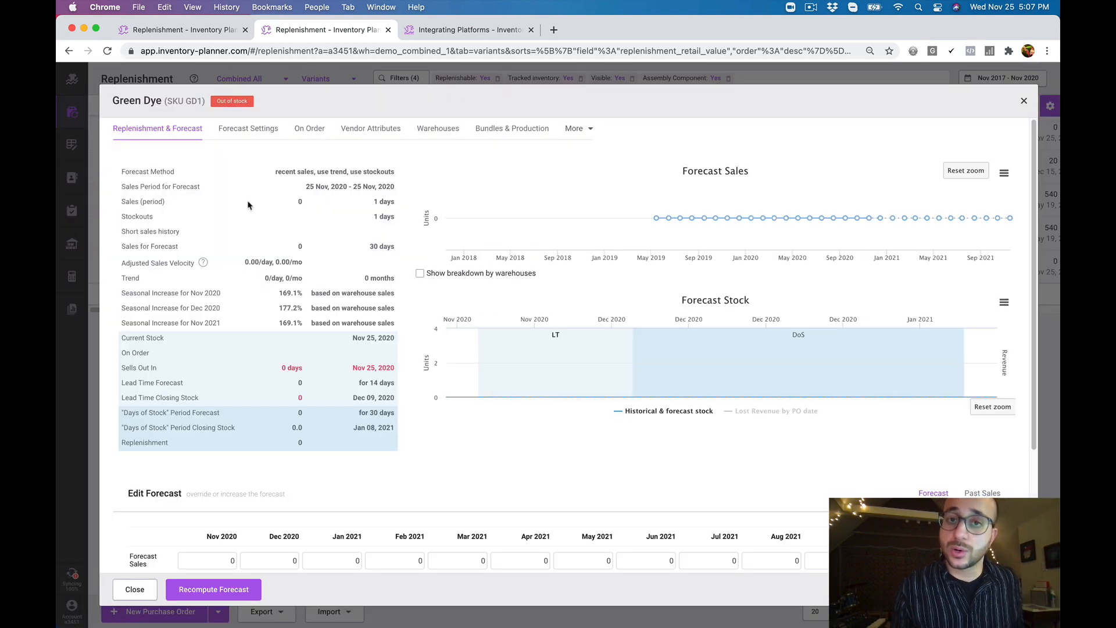
pyautogui.click(577, 131)
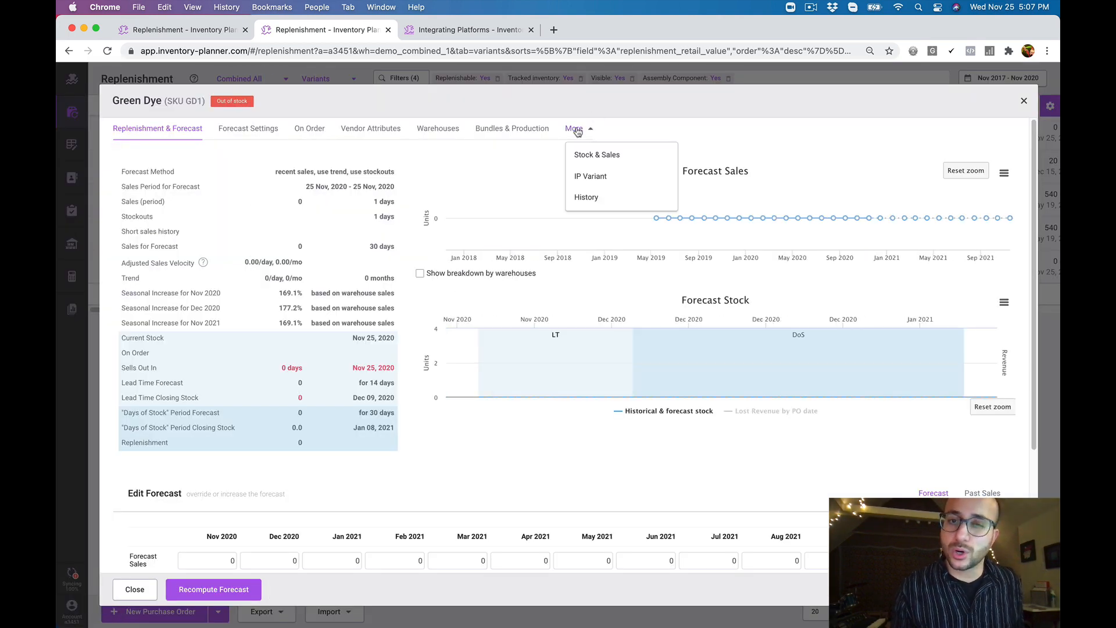
pyautogui.click(609, 180)
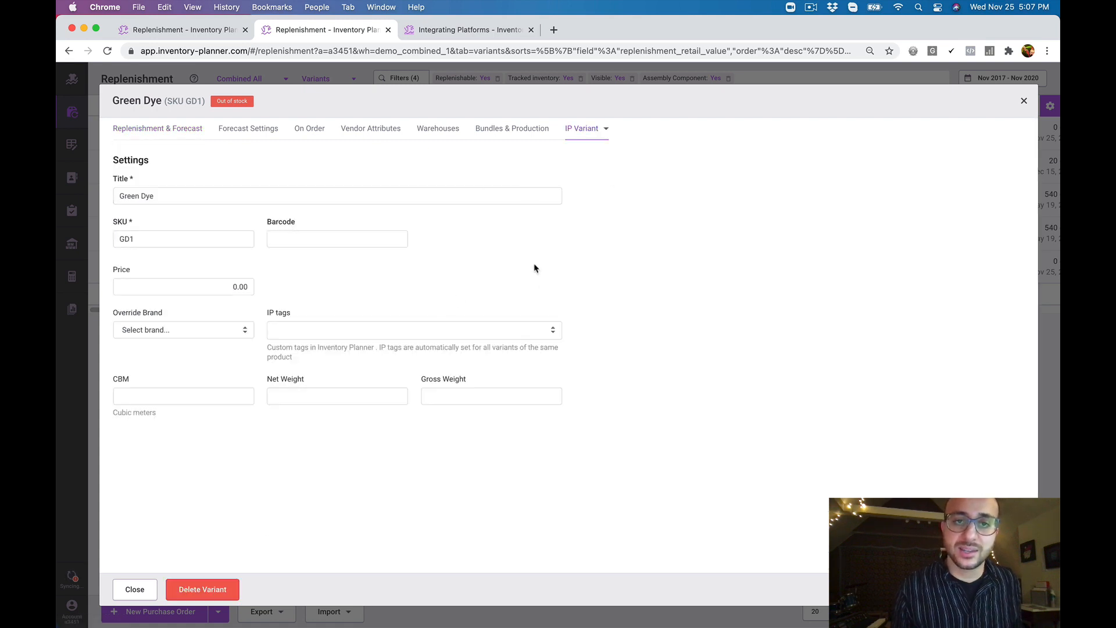
pyautogui.click(449, 130)
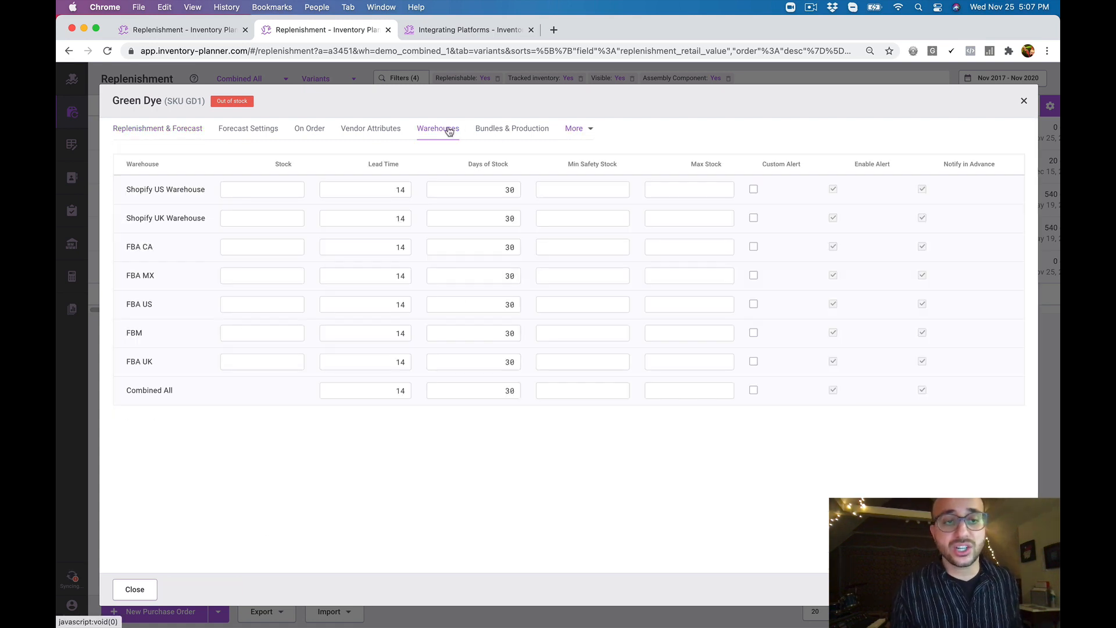
pyautogui.click(270, 190)
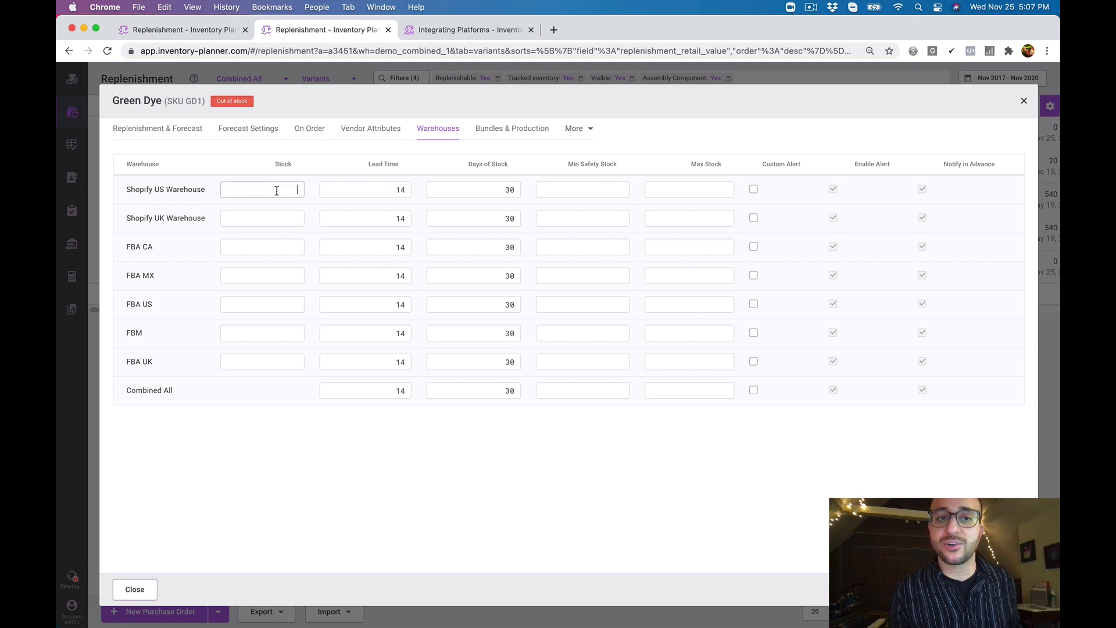
pyautogui.click(295, 219)
pyautogui.click(297, 254)
pyautogui.click(298, 272)
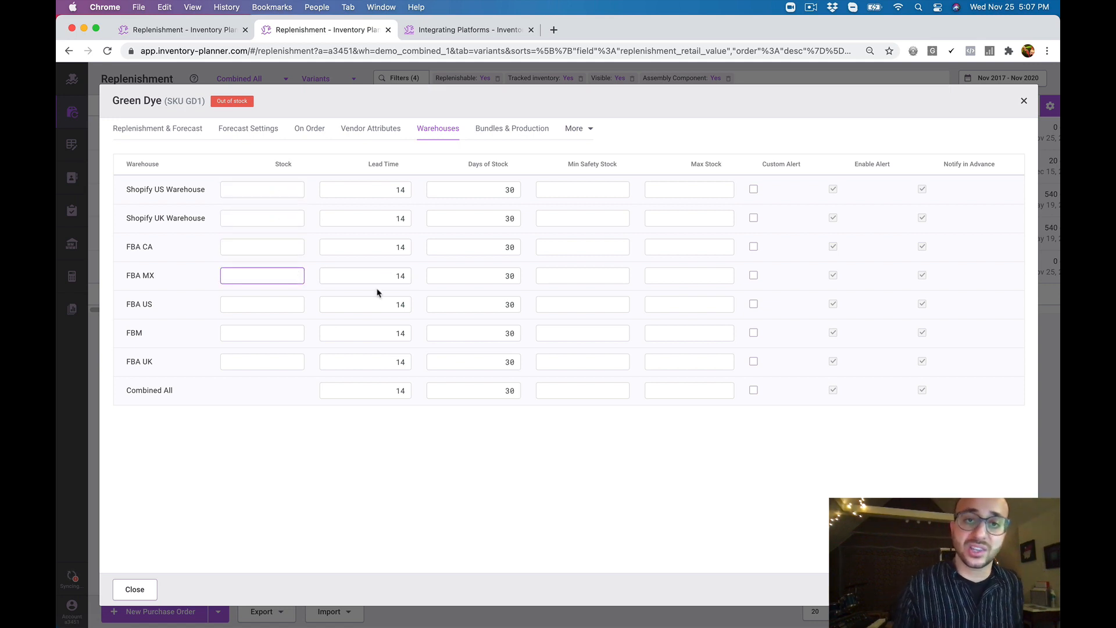
# Check the Bundles & Production details of Green Dye for the assemblies that contain this component
pyautogui.click(520, 131)
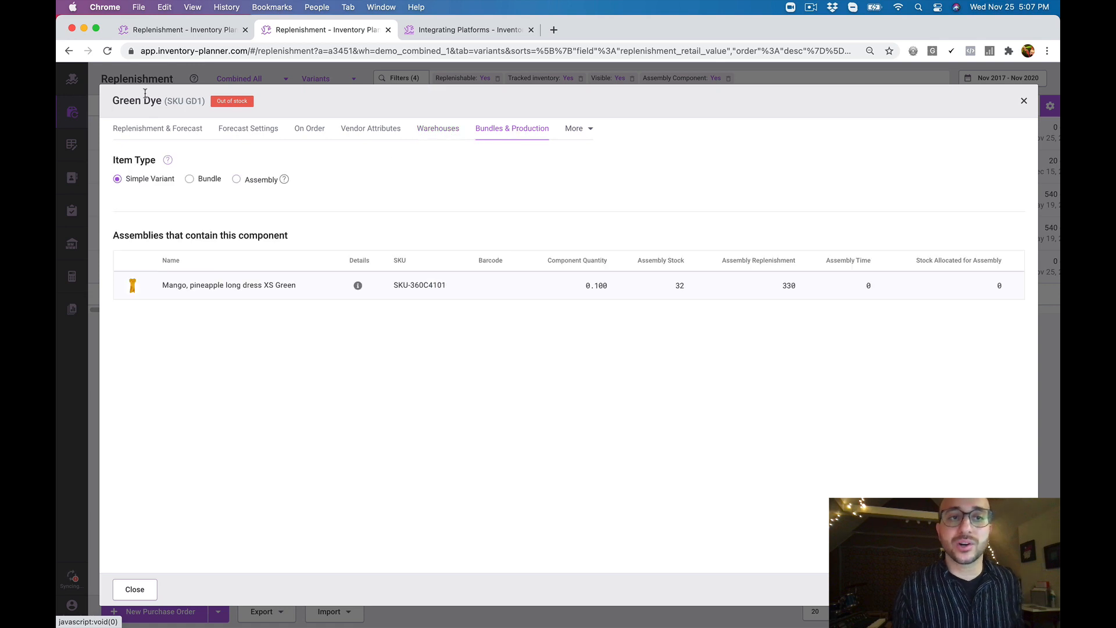
pyautogui.moveTo(112, 100); pyautogui.dragTo(162, 104)
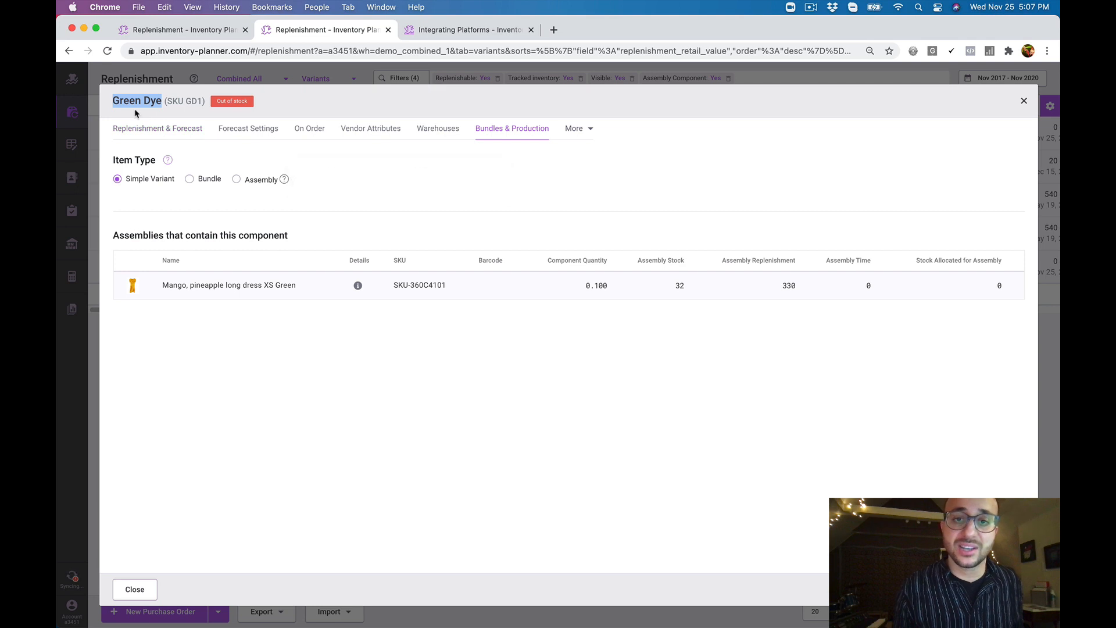
pyautogui.click(211, 338)
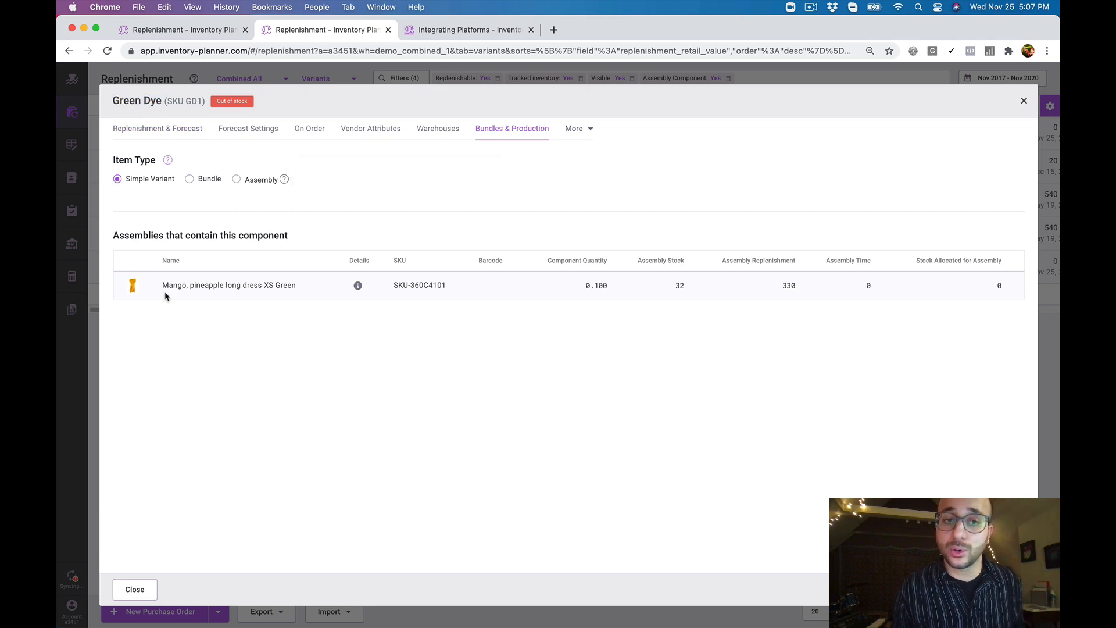
pyautogui.moveTo(163, 285); pyautogui.dragTo(293, 287)
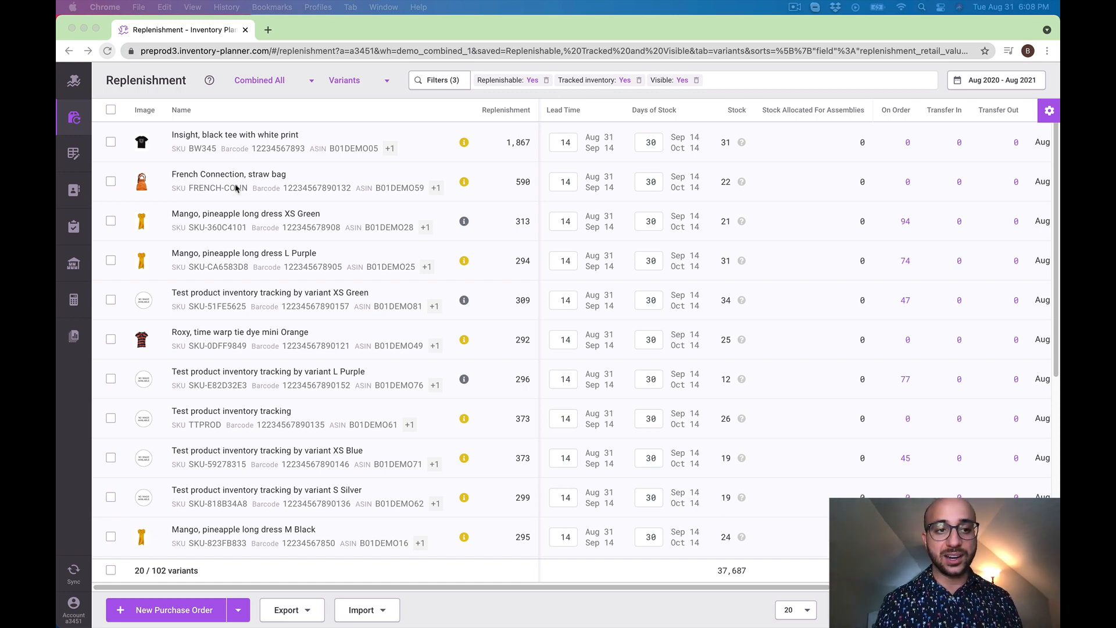
# Open the catalog's Assemblies list and collapse the component rows of all assemblies
pyautogui.click(73, 193)
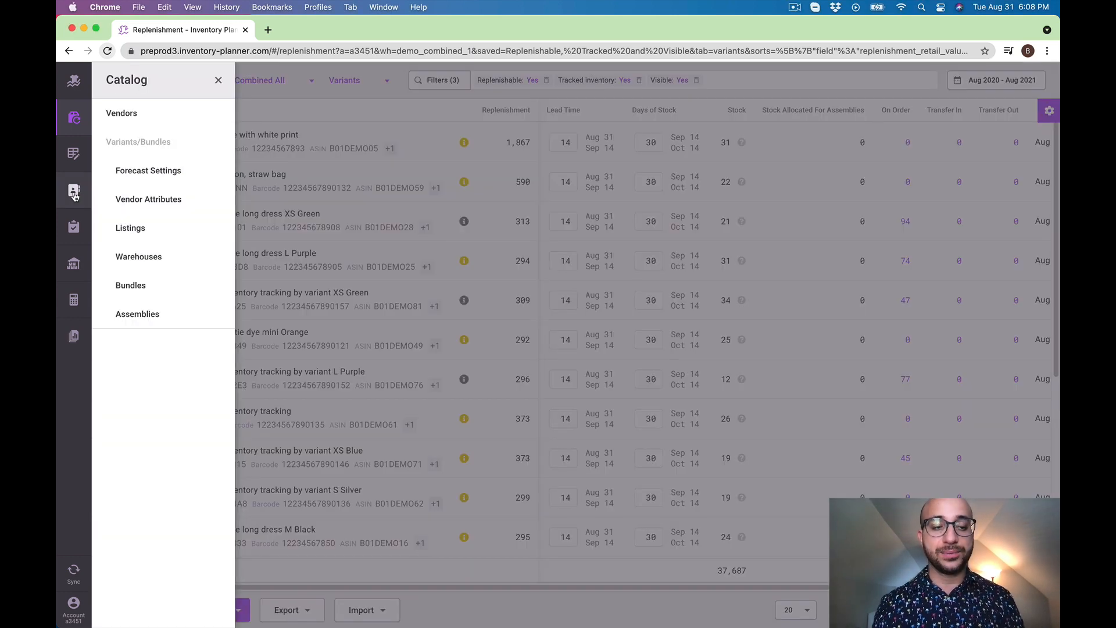
pyautogui.click(165, 311)
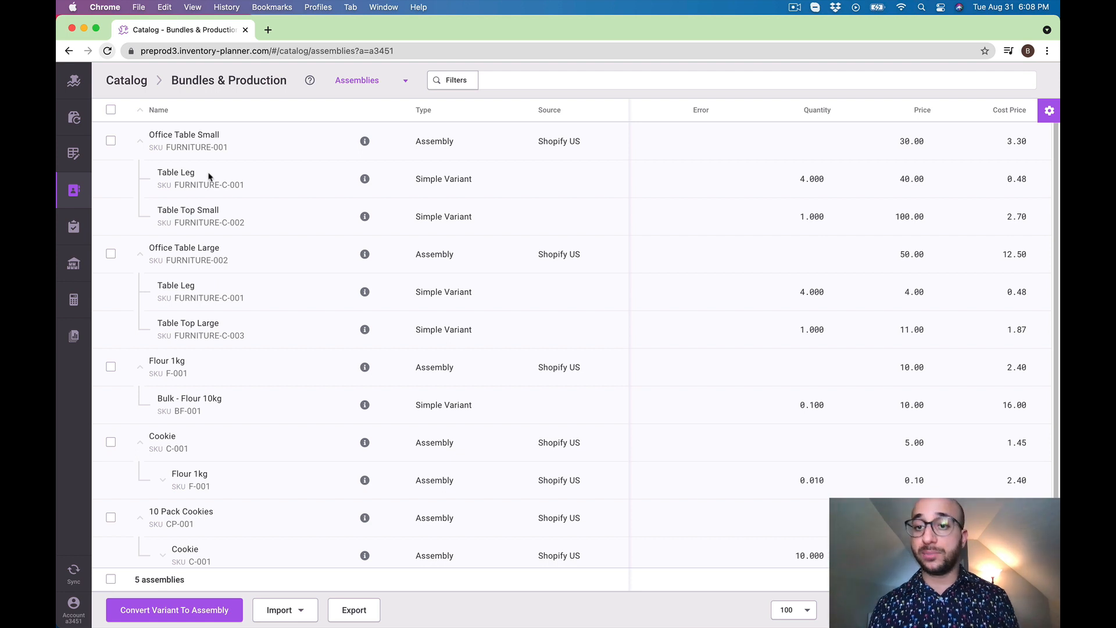
pyautogui.click(140, 111)
pyautogui.click(140, 112)
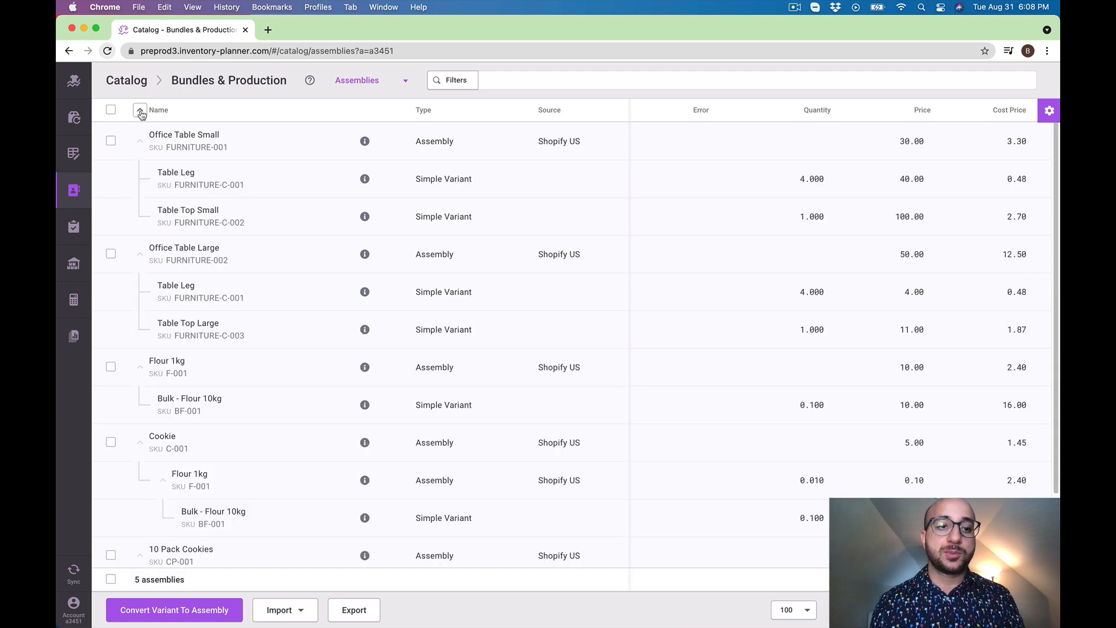
pyautogui.click(140, 111)
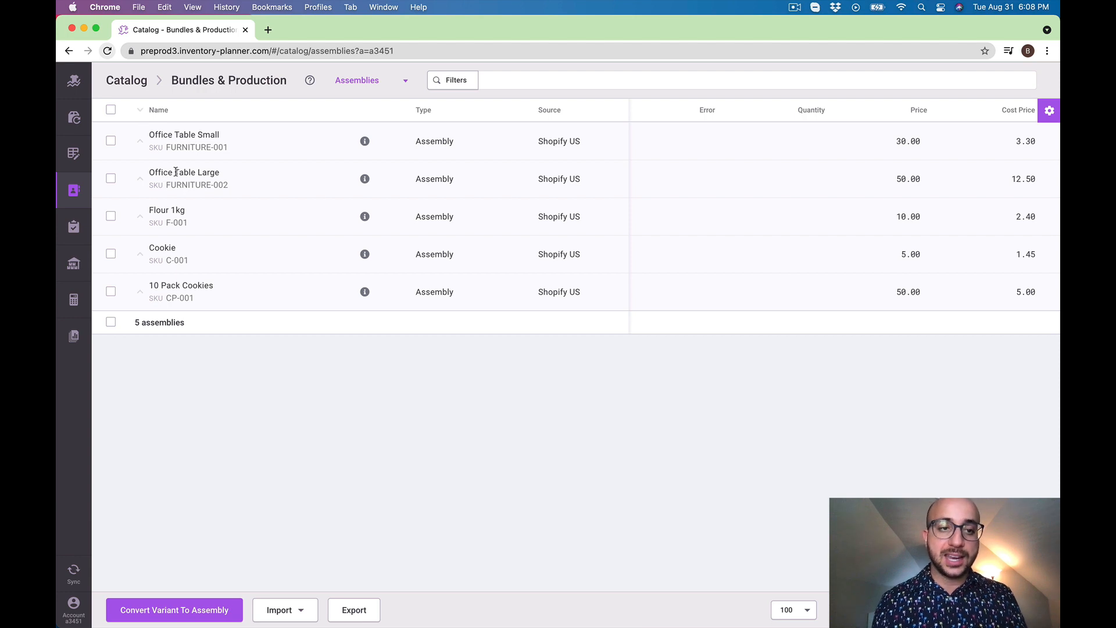
pyautogui.click(191, 186)
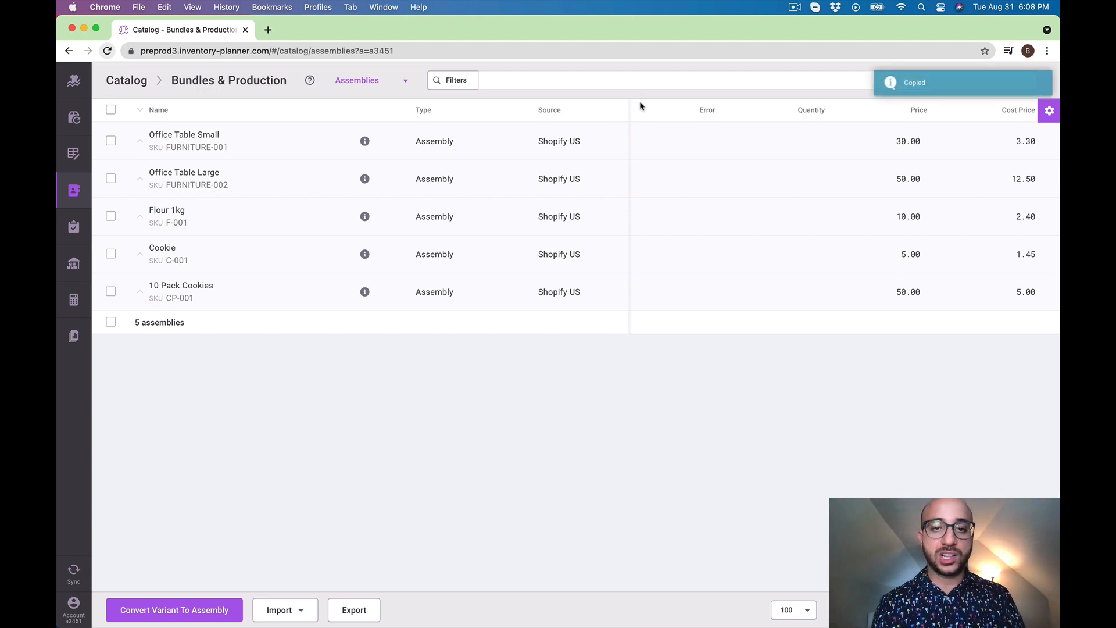
# Filter the catalog's Assemblies list by the copied SKU FURNITURE-002 to show Office Table Large with its components
pyautogui.click(645, 80)
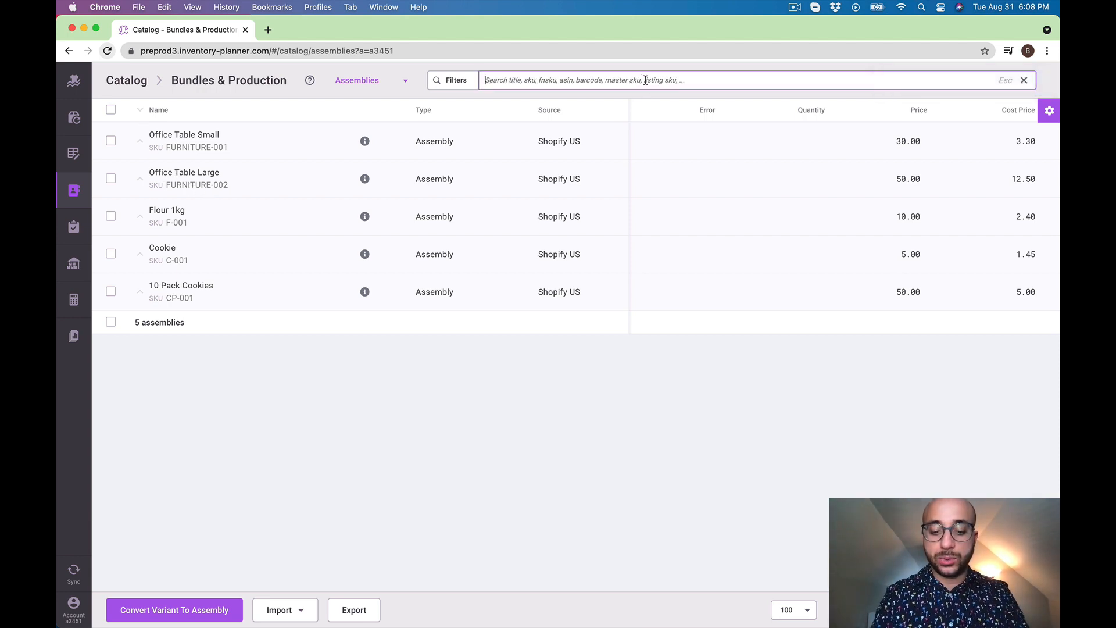
pyautogui.press('super+v')
pyautogui.press('Return')
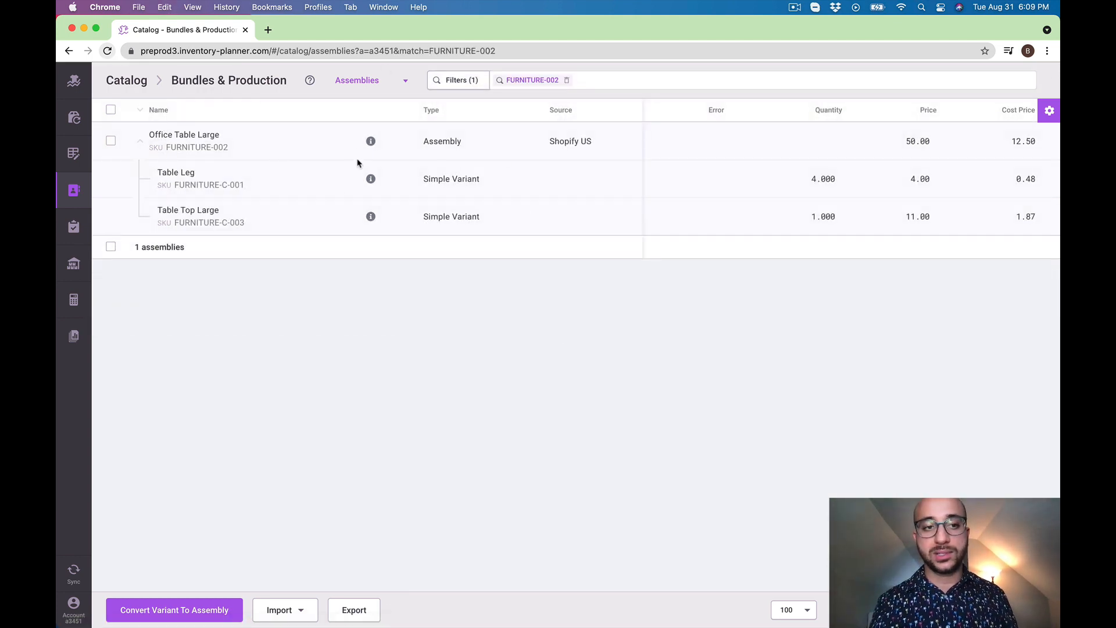
# Open the Replenishment report's Assemblies view and filter it by SKU FURNITURE-002
pyautogui.click(74, 117)
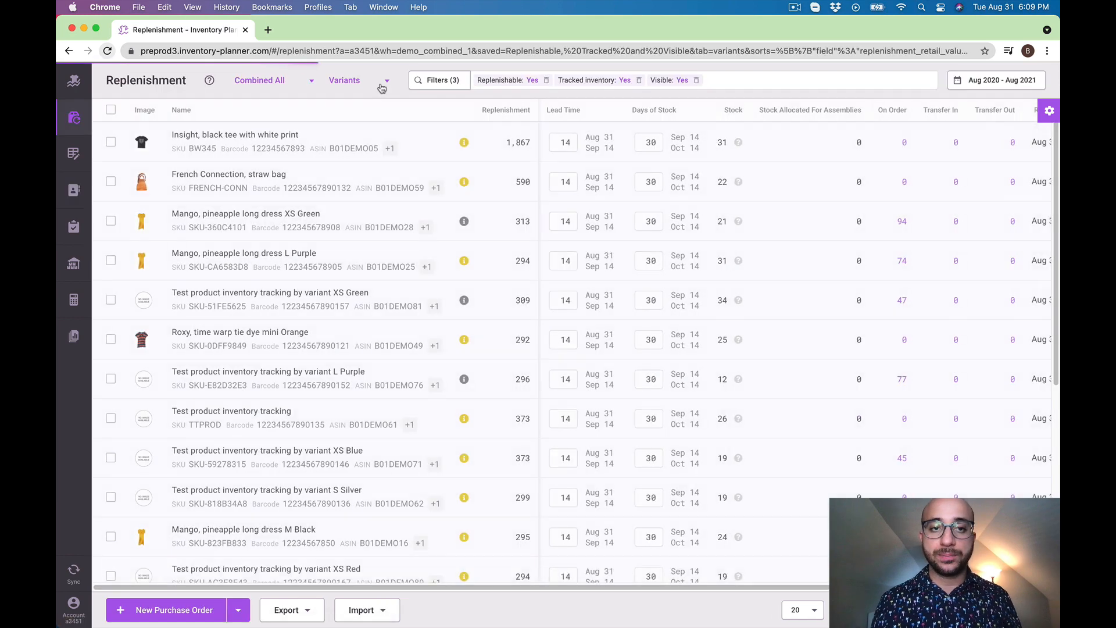
pyautogui.click(381, 87)
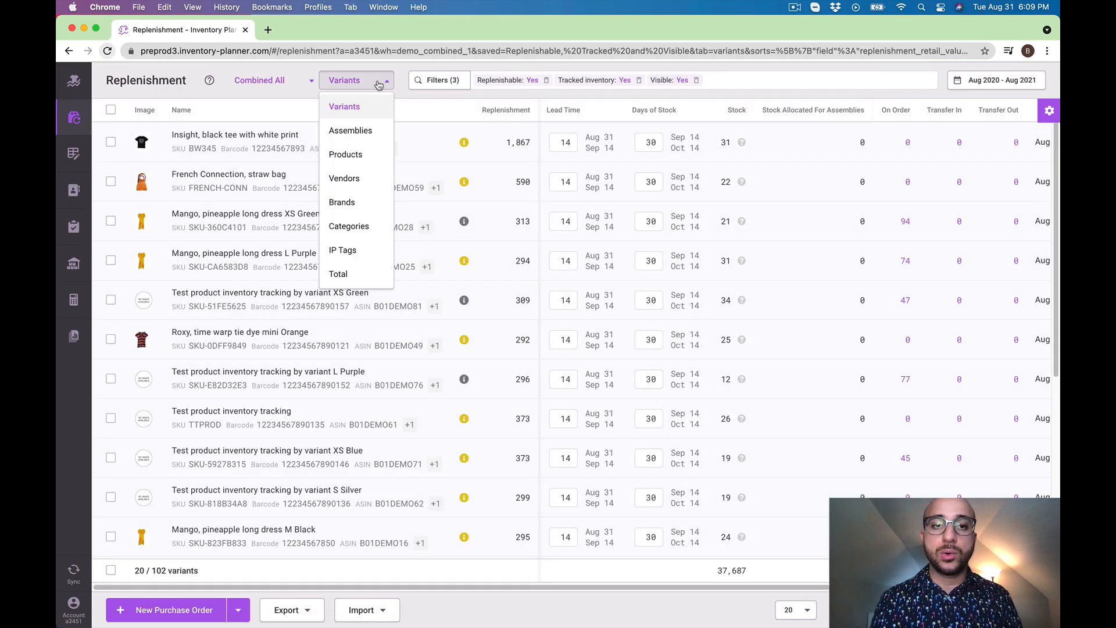
pyautogui.click(361, 138)
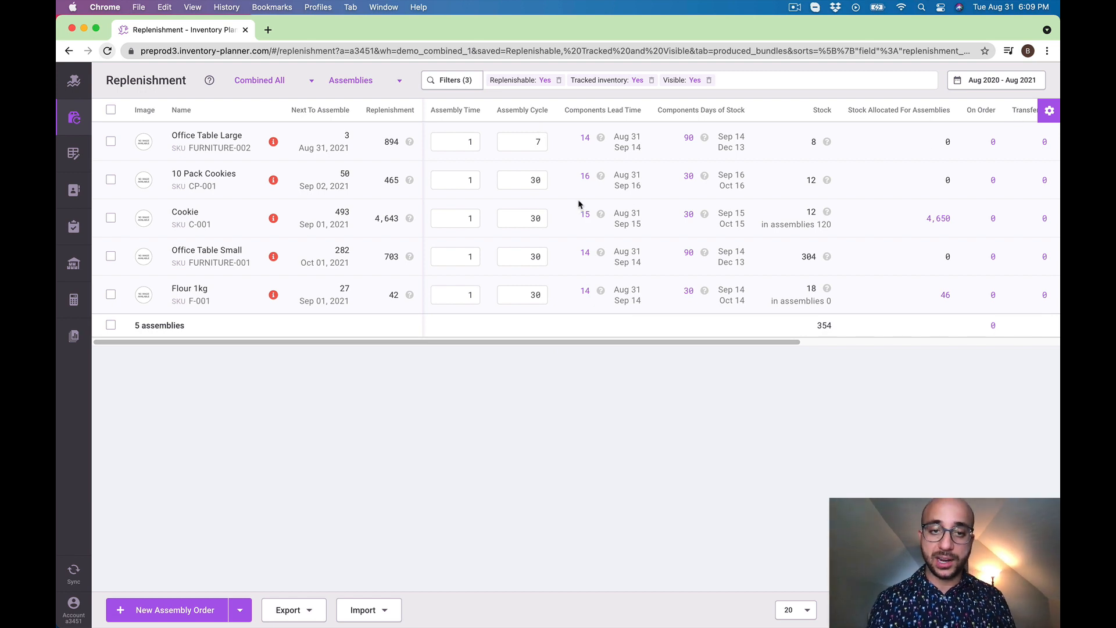
pyautogui.click(771, 86)
pyautogui.press('super+v')
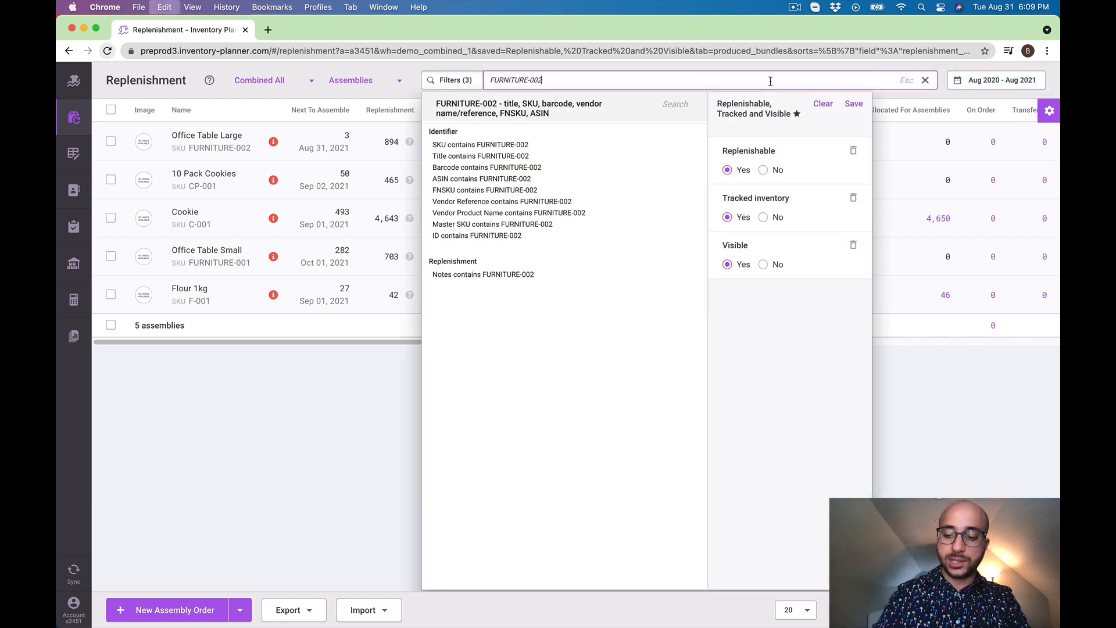
pyautogui.press('Return')
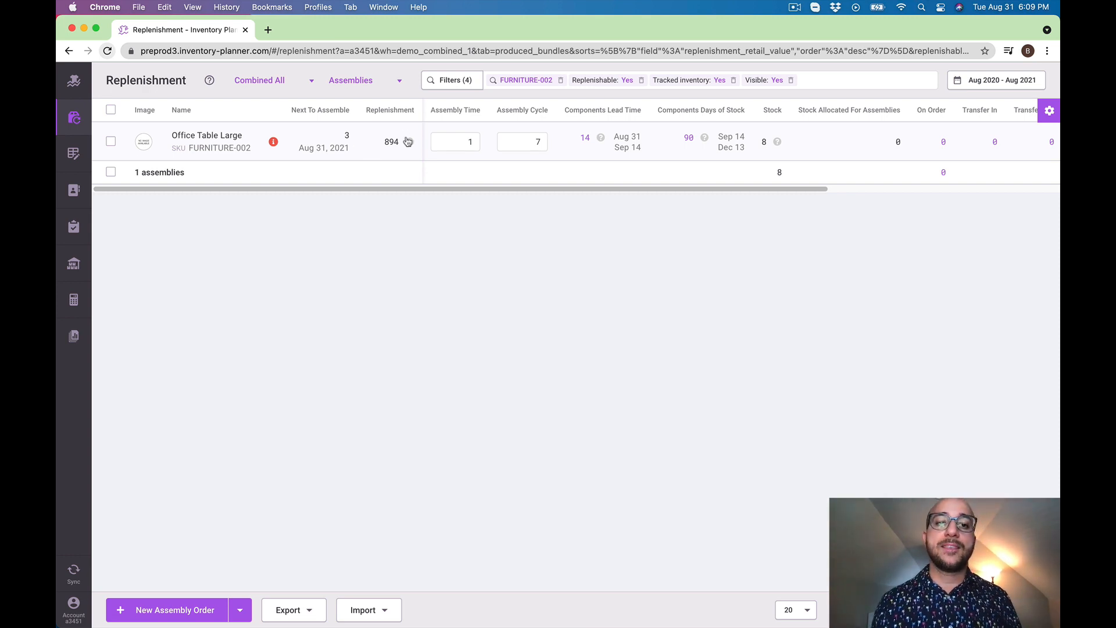
# Examine the replenishment quantity and Assembly Cycle of Office Table Large, leaving the cycle value as it is
pyautogui.moveTo(410, 145)
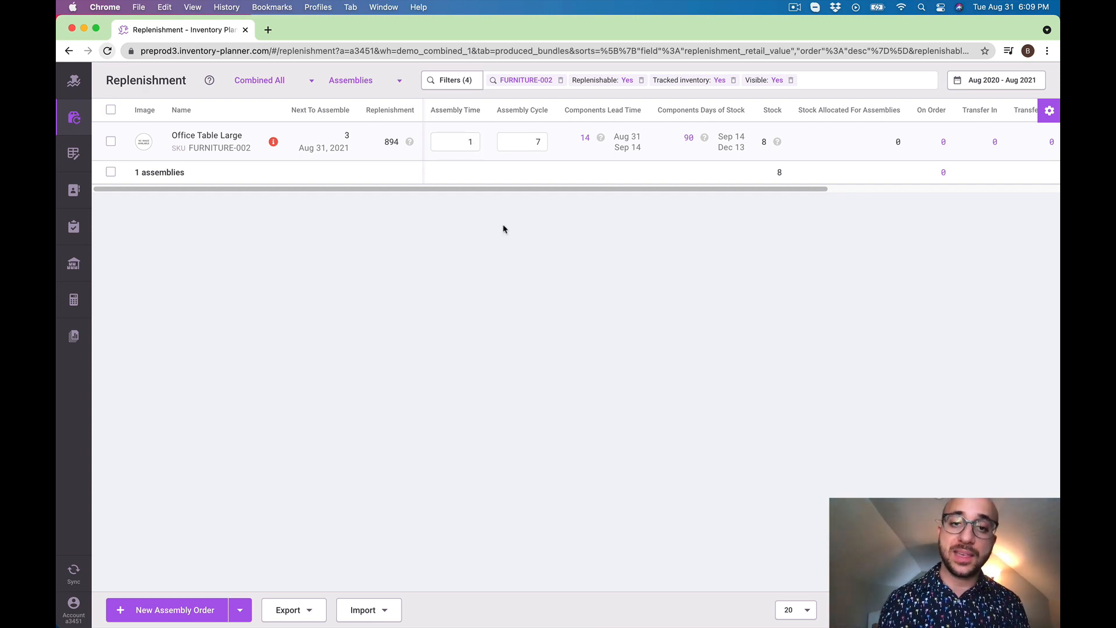
pyautogui.doubleClick(540, 141)
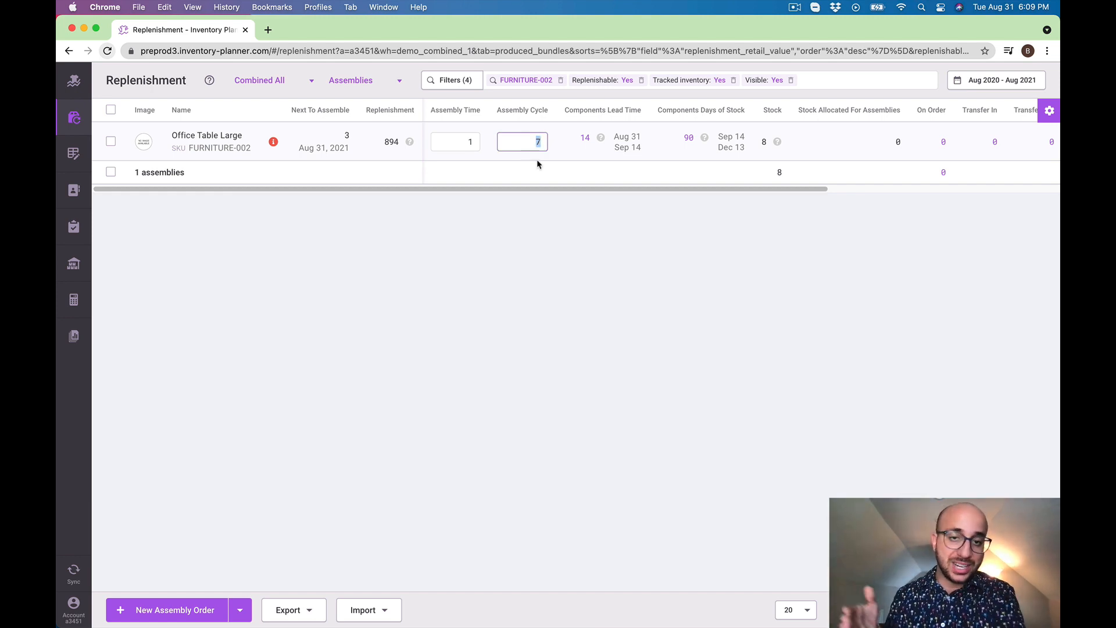
pyautogui.click(600, 265)
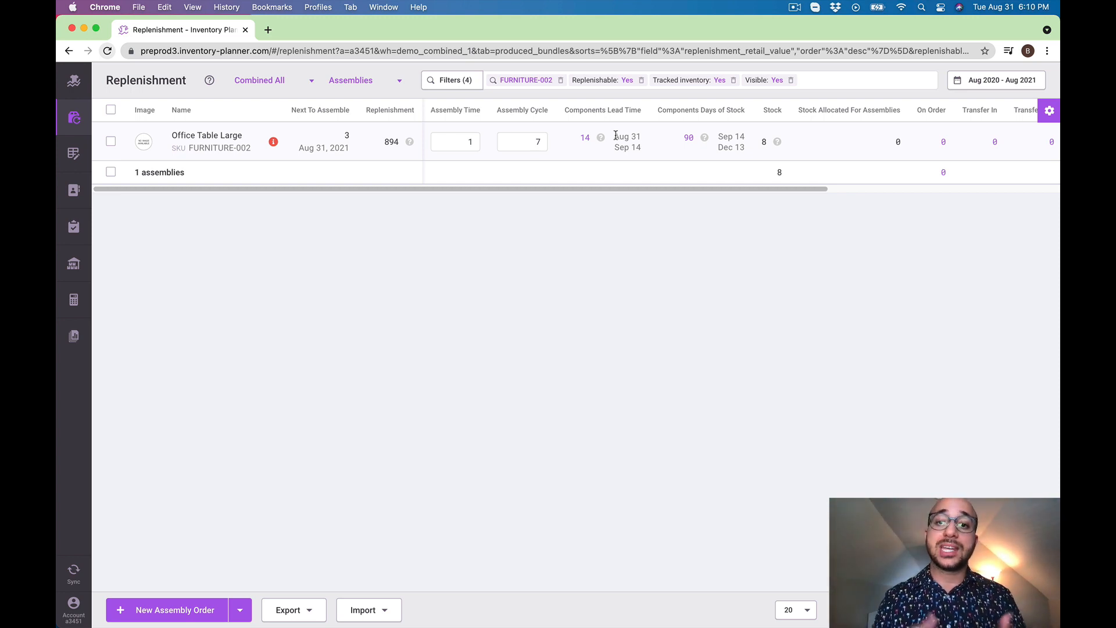
# Open the component variants of Office Table Large from its Components Lead Time and examine Table Top Large's stock per warehouse
pyautogui.click(586, 140)
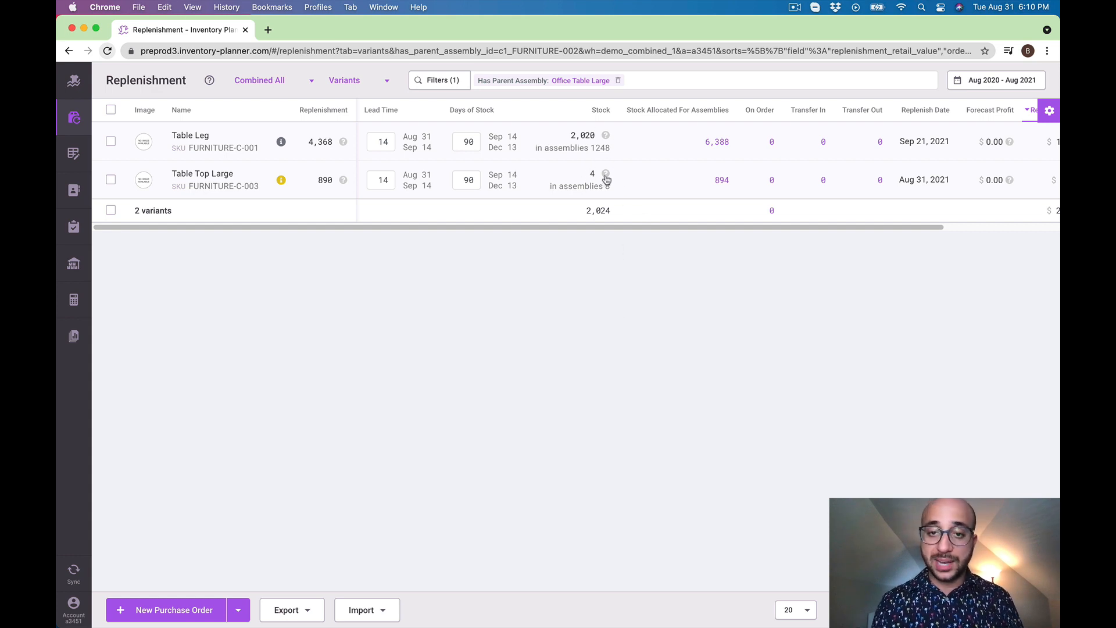
pyautogui.moveTo(606, 176)
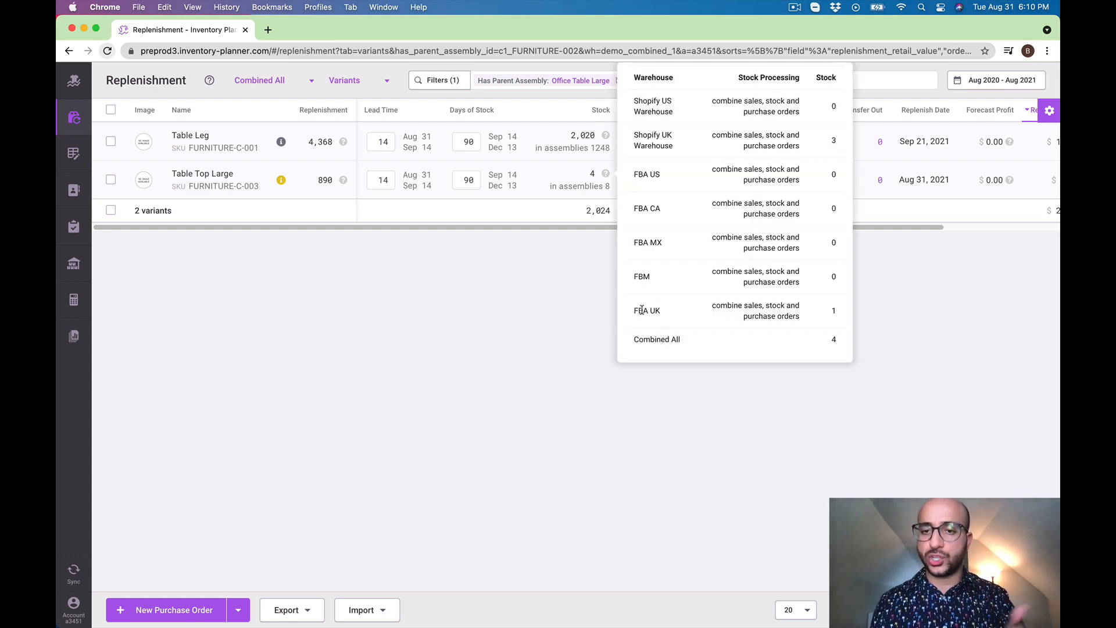
pyautogui.moveTo(662, 311); pyautogui.dragTo(634, 312)
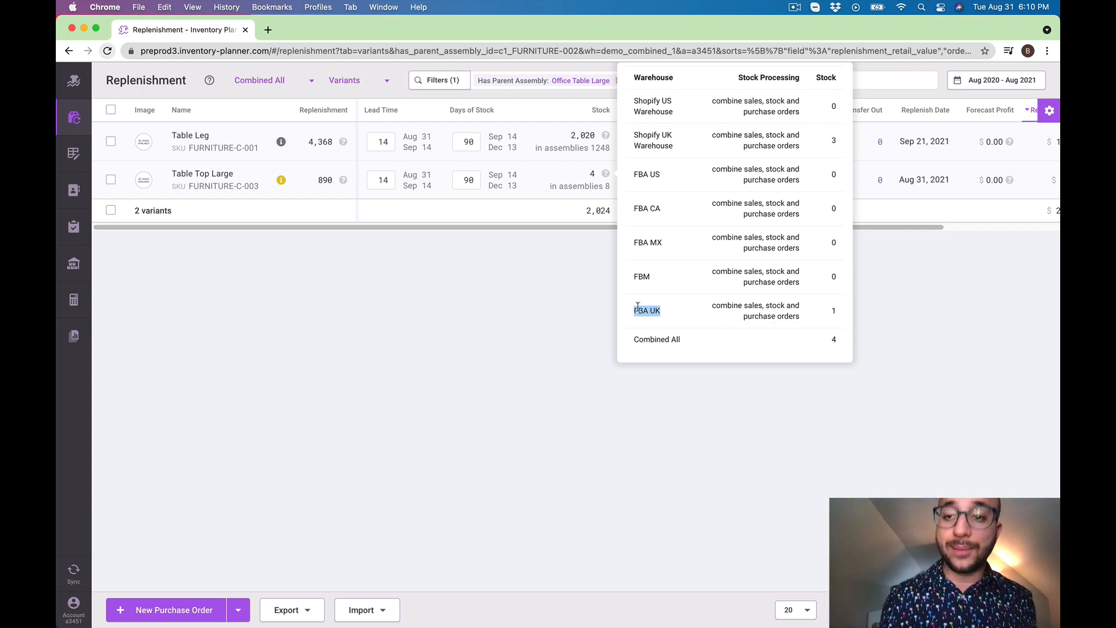
pyautogui.click(681, 146)
pyautogui.moveTo(838, 143); pyautogui.dragTo(831, 142)
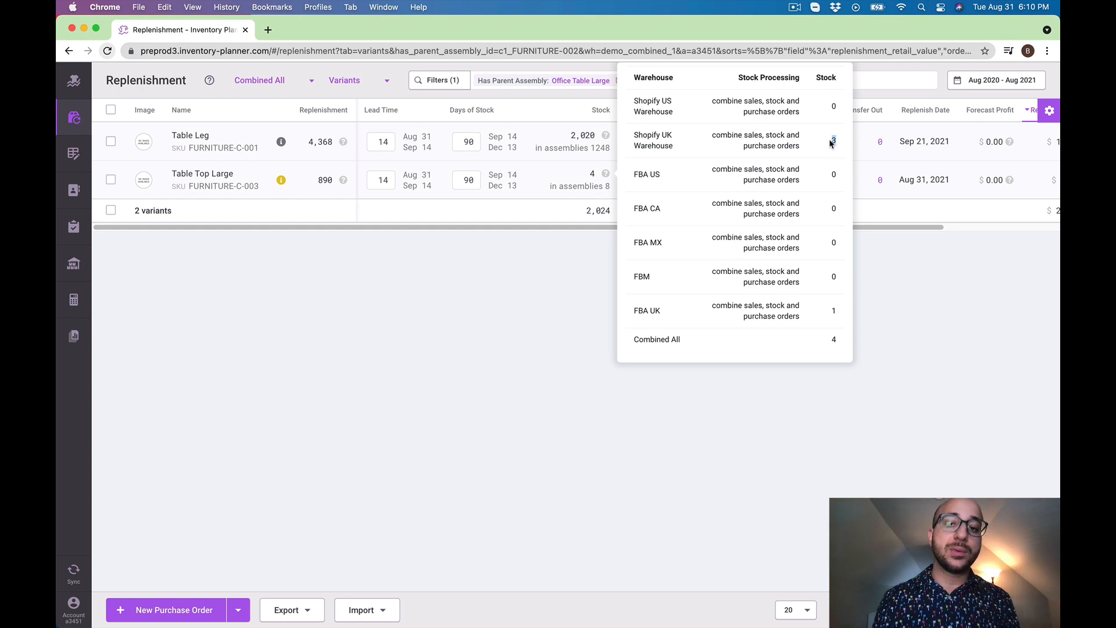
pyautogui.click(477, 303)
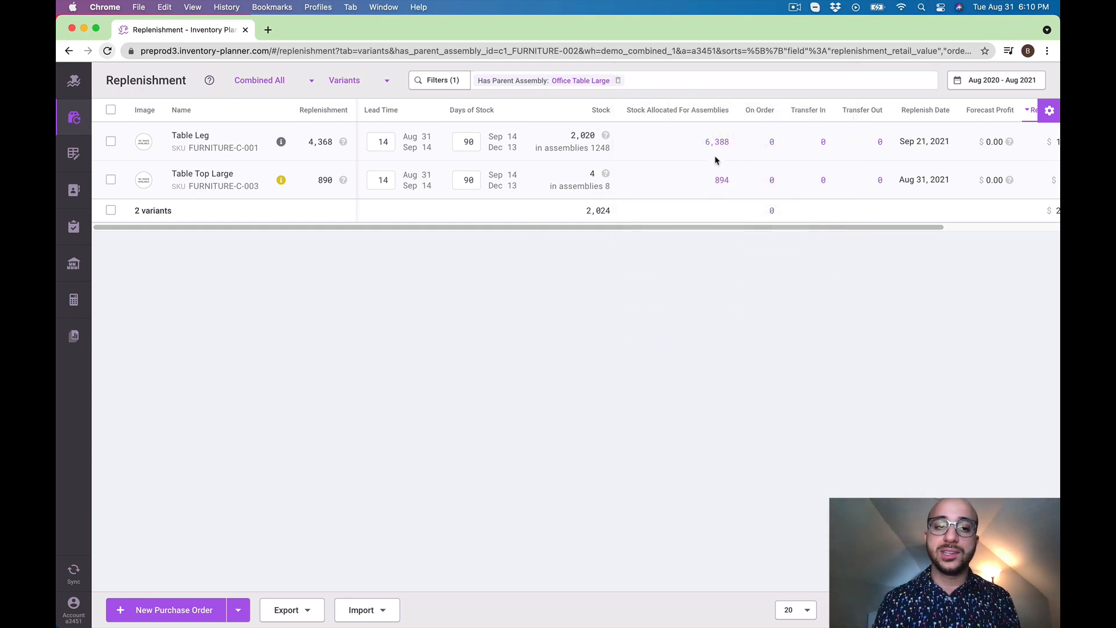
# Open the assembly that Table Top Large stock is allocated to and review its Next To Assemble quantity, Recommended Assembly Orders and days-of-stock end date
pyautogui.click(721, 180)
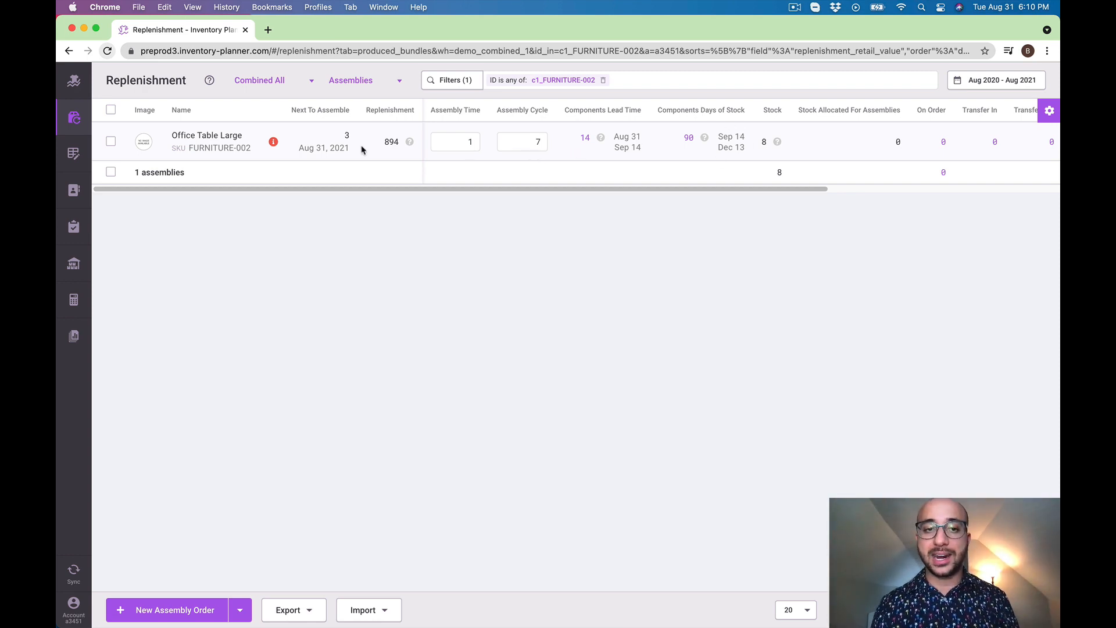
pyautogui.doubleClick(347, 138)
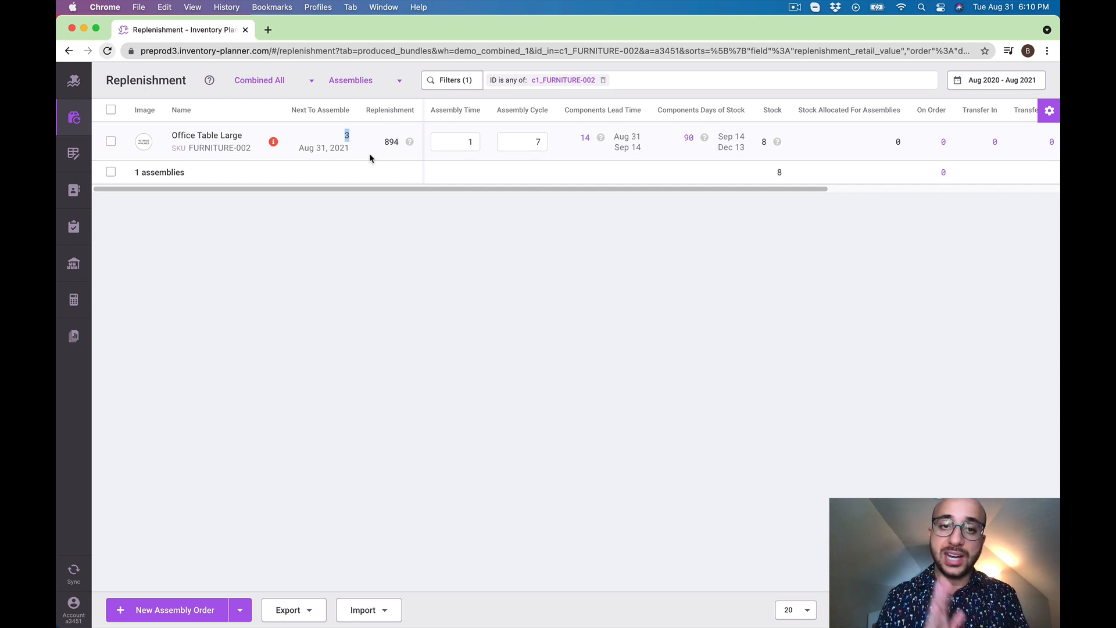
pyautogui.click(409, 142)
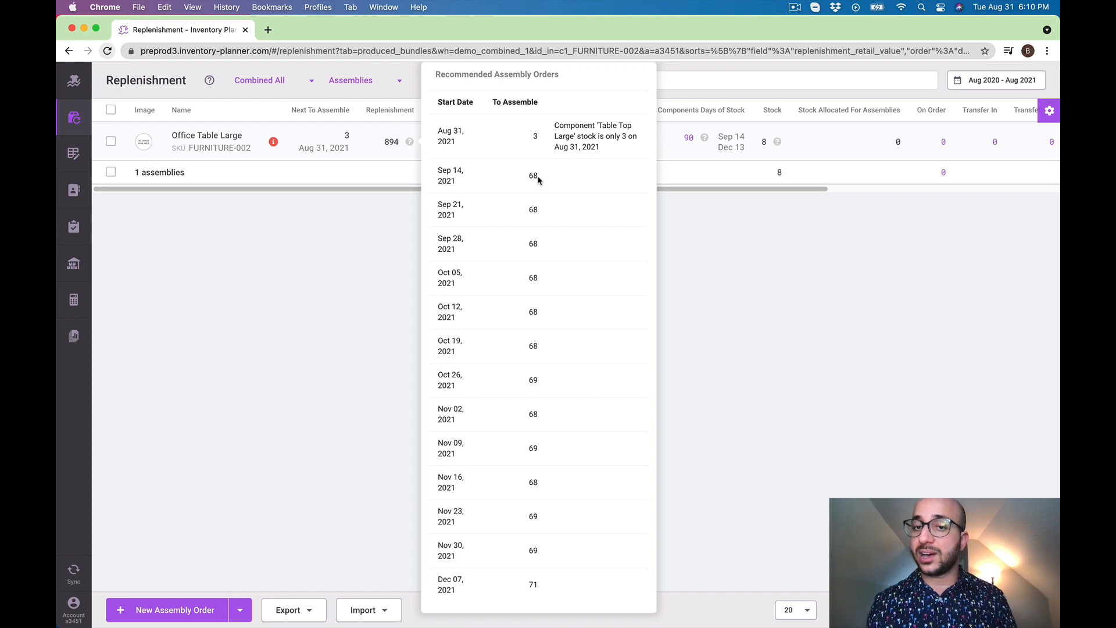
pyautogui.moveTo(539, 179); pyautogui.dragTo(525, 180)
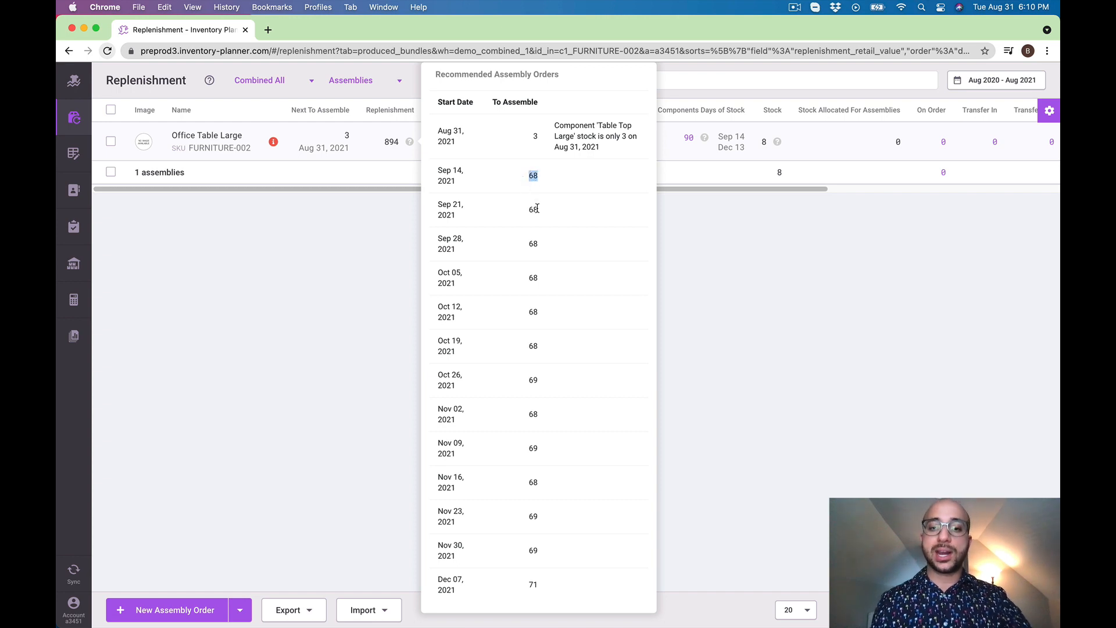
pyautogui.click(534, 241)
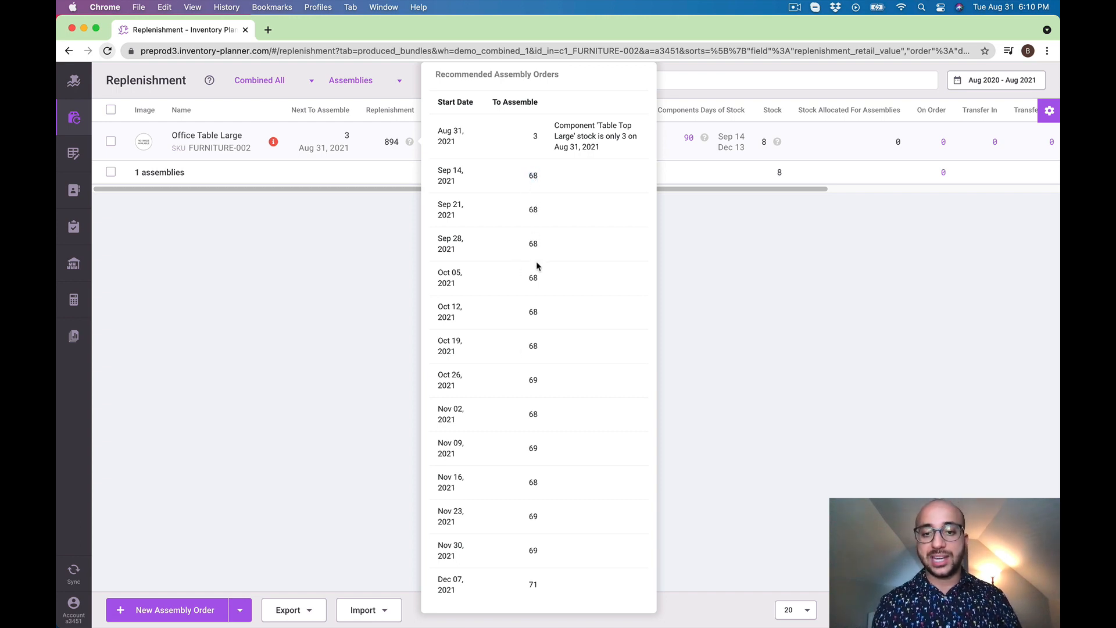
pyautogui.click(841, 263)
pyautogui.moveTo(745, 150); pyautogui.dragTo(719, 149)
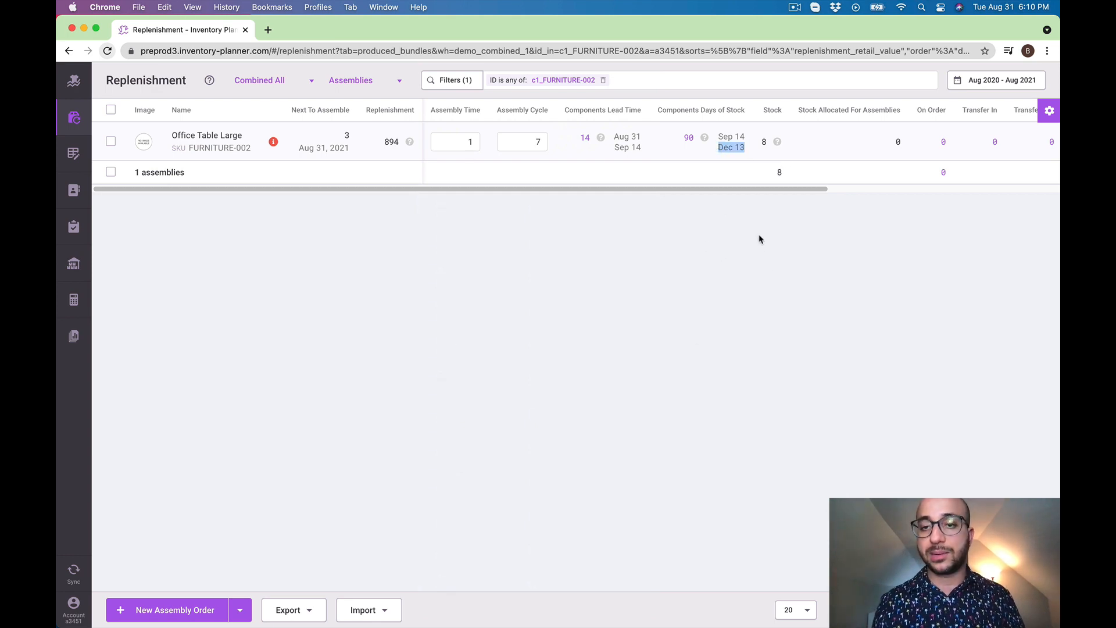
pyautogui.click(679, 227)
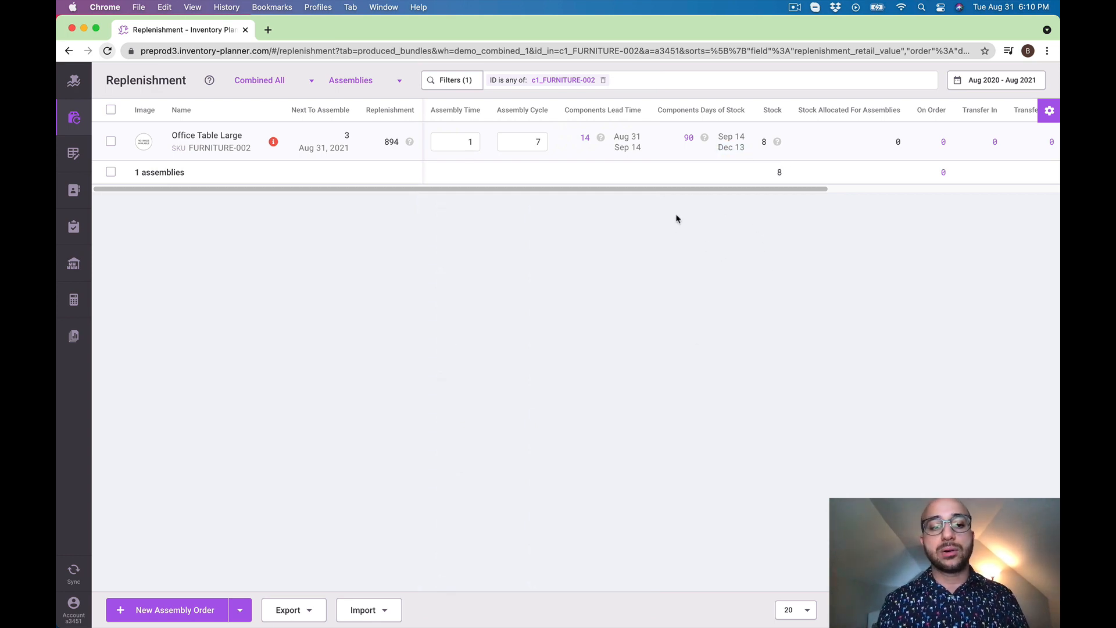
# Open the Assembly Schedule report and filter it by the SKU of Office Table Large, FURNITURE-002
pyautogui.click(76, 340)
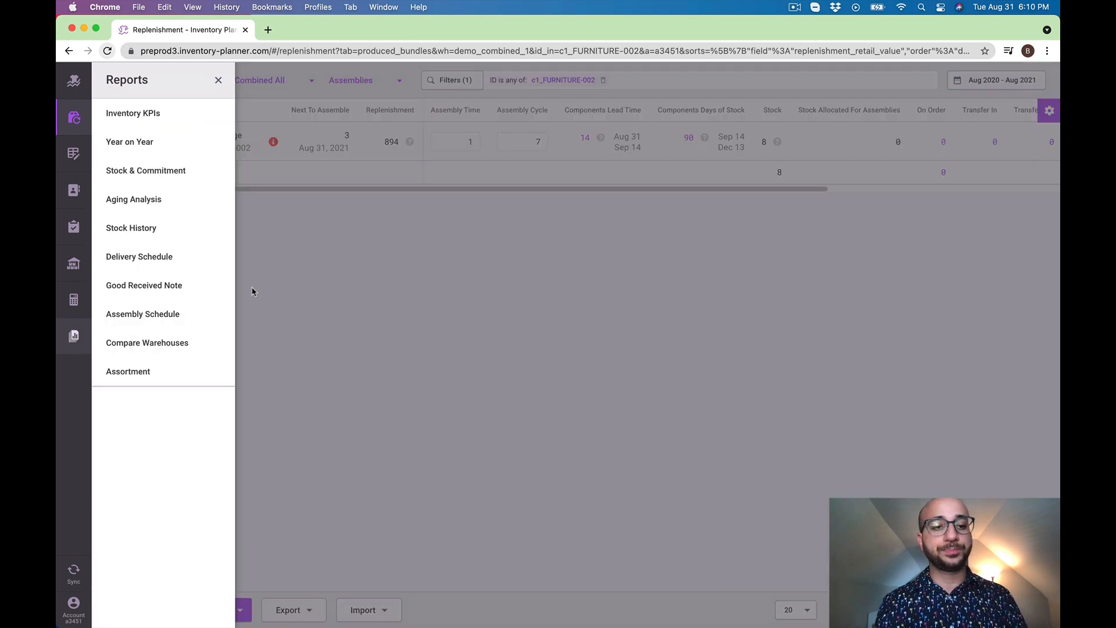
pyautogui.click(152, 314)
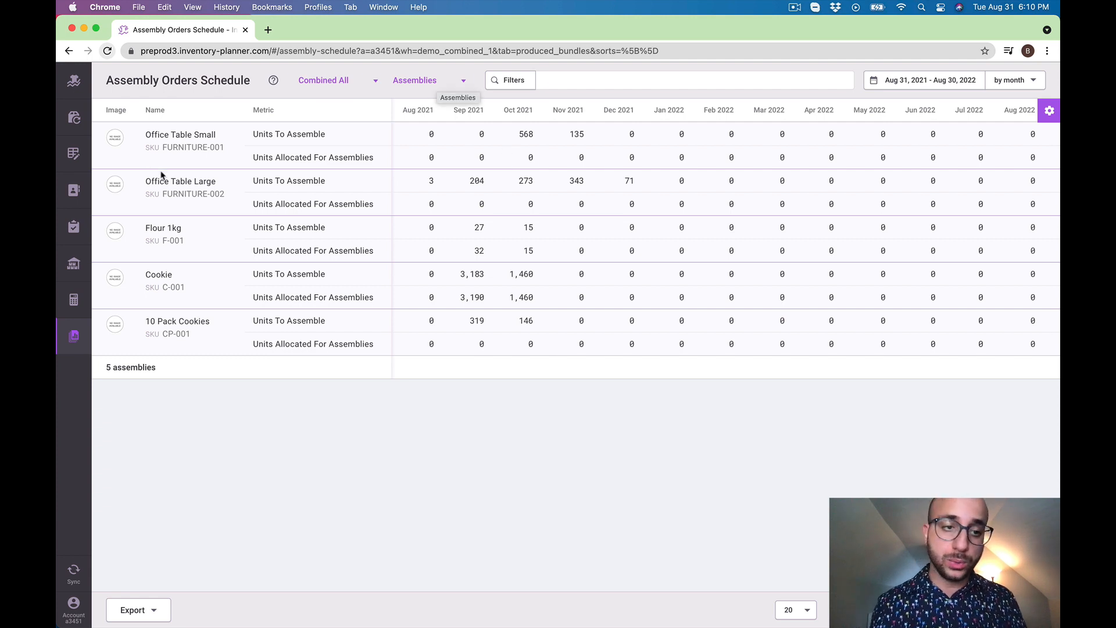
pyautogui.click(169, 194)
pyautogui.click(618, 86)
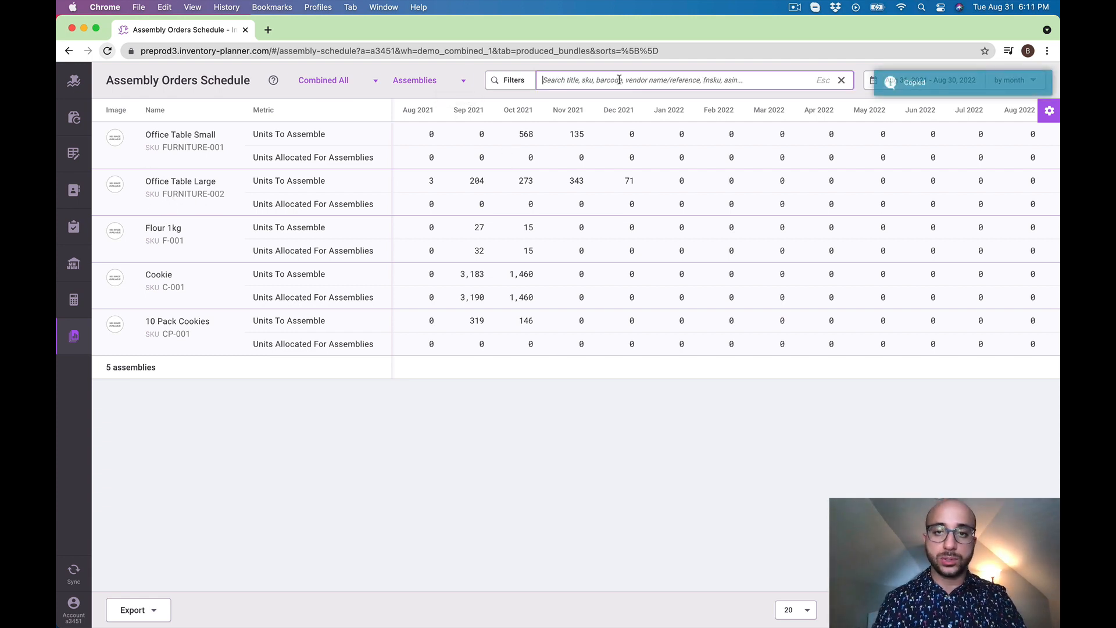
pyautogui.press('super+v')
pyautogui.press('Return')
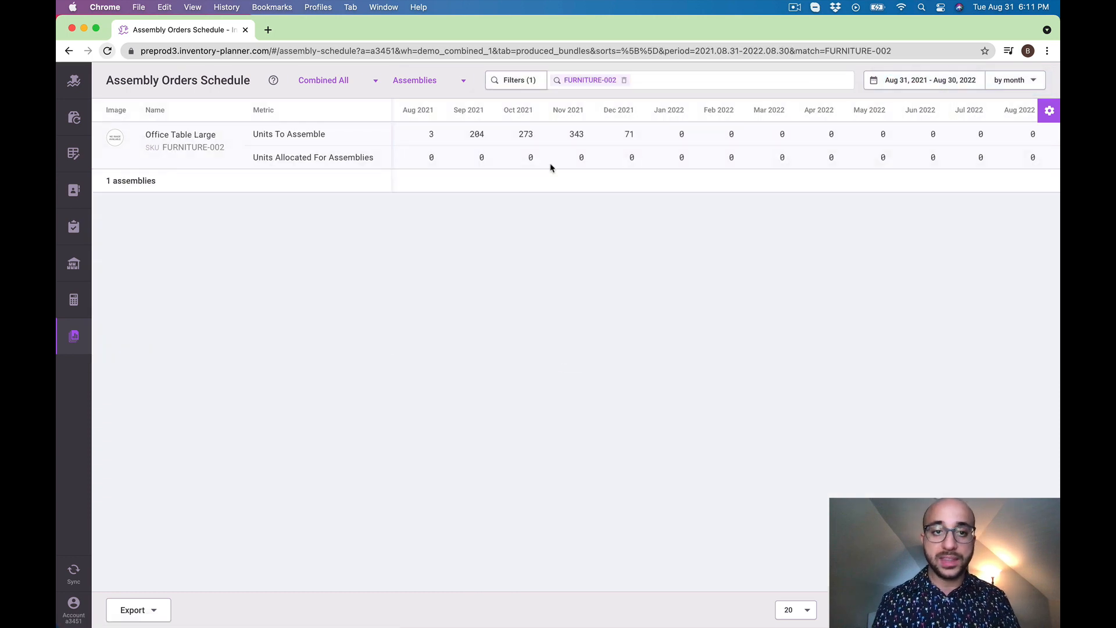
# Check the August and September 2021 units to assemble for Office Table Large and group the schedule by week
pyautogui.doubleClick(433, 135)
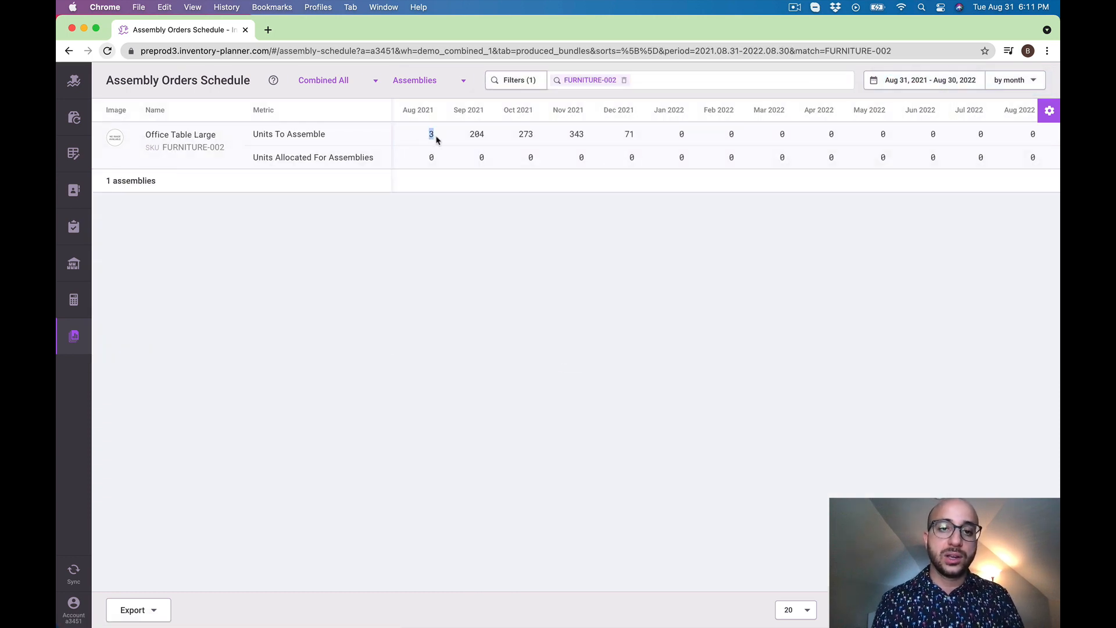
pyautogui.doubleClick(472, 135)
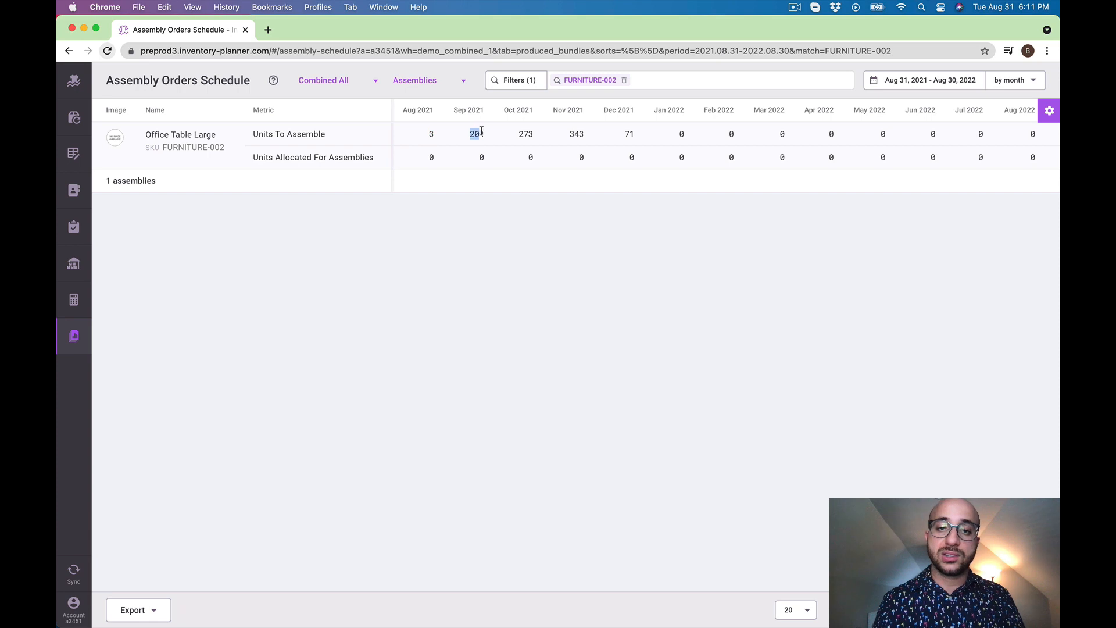
pyautogui.click(1015, 80)
pyautogui.click(963, 125)
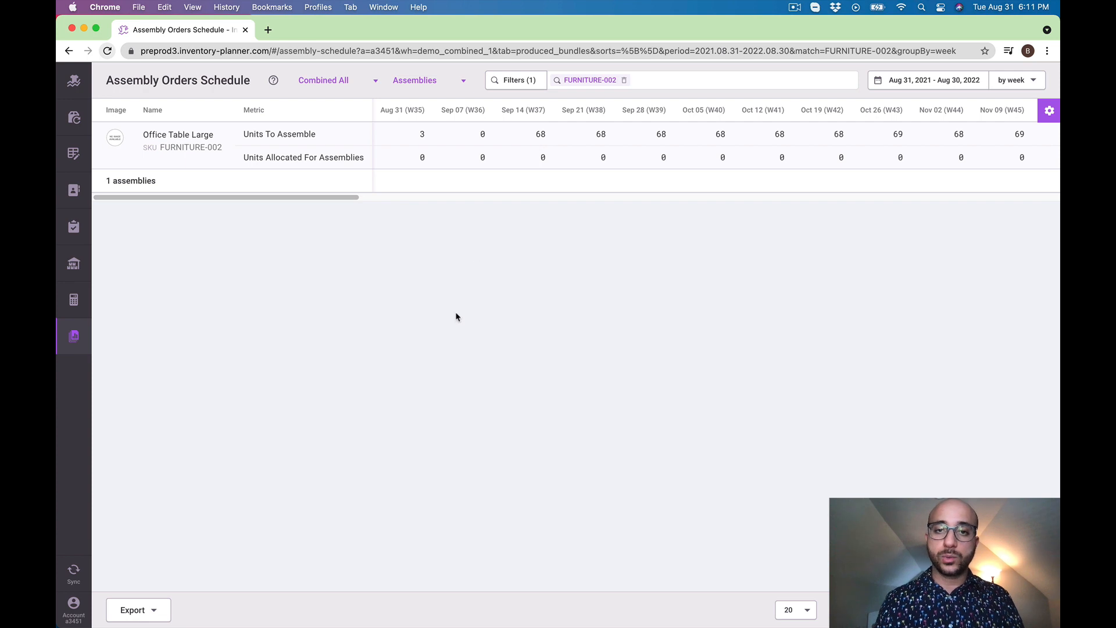
# View the schedule's export format options and examine the units to assemble for the weeks of Sep 14 and Sep 21
pyautogui.click(132, 612)
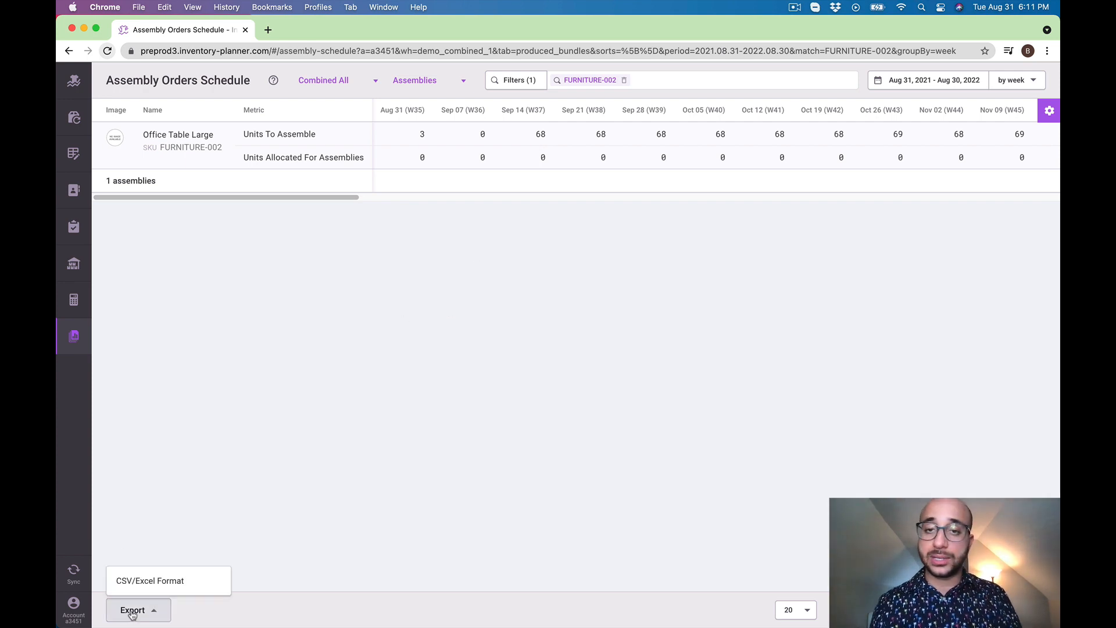
pyautogui.click(505, 245)
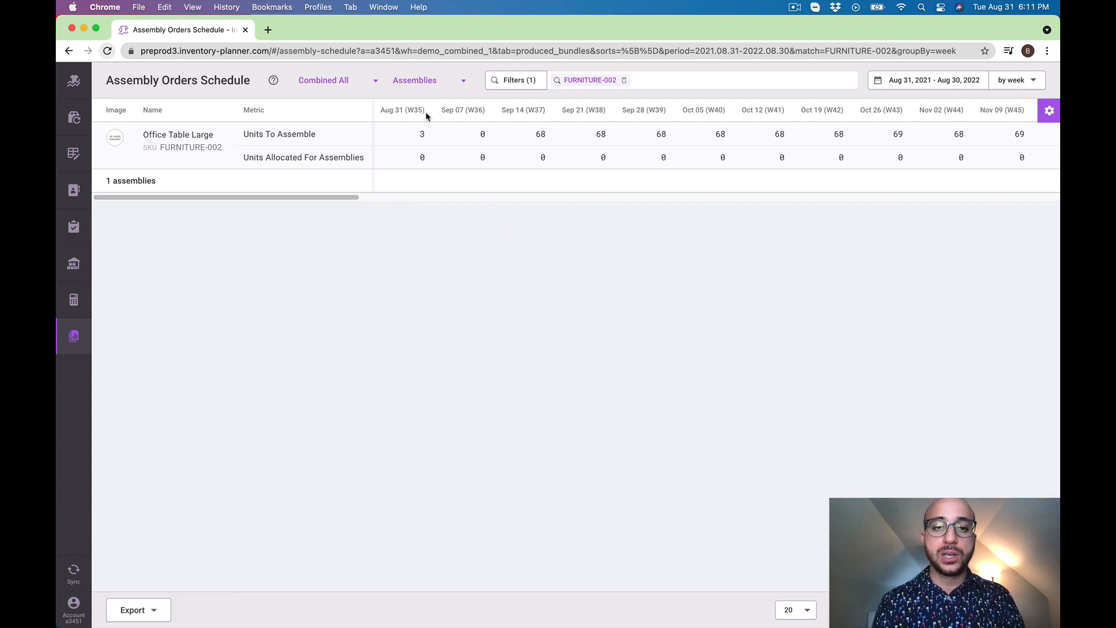
pyautogui.doubleClick(538, 137)
pyautogui.moveTo(613, 135); pyautogui.dragTo(588, 140)
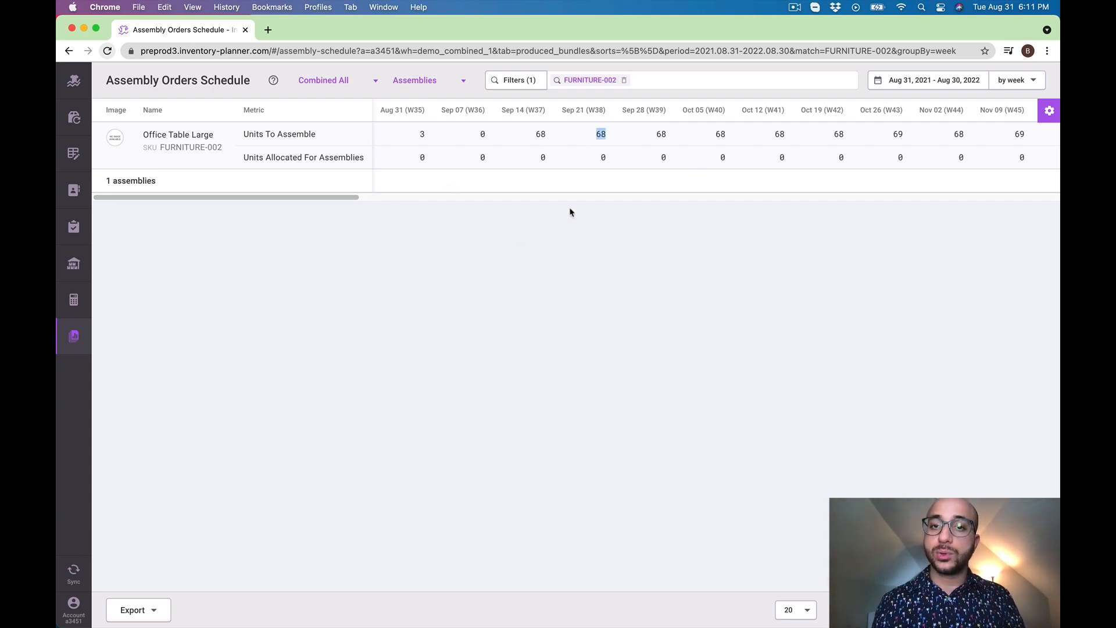
# Clear the FURNITURE-002 filter, switch the schedule to Variants and filter it by the assembly Office Table Large
pyautogui.click(624, 80)
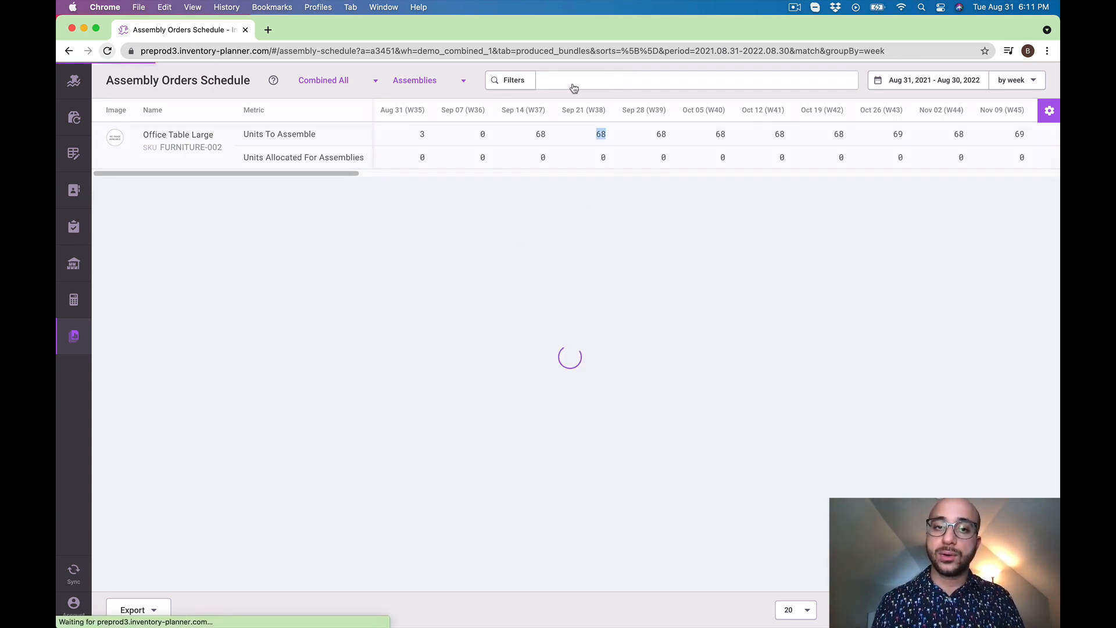
pyautogui.click(442, 85)
pyautogui.click(439, 109)
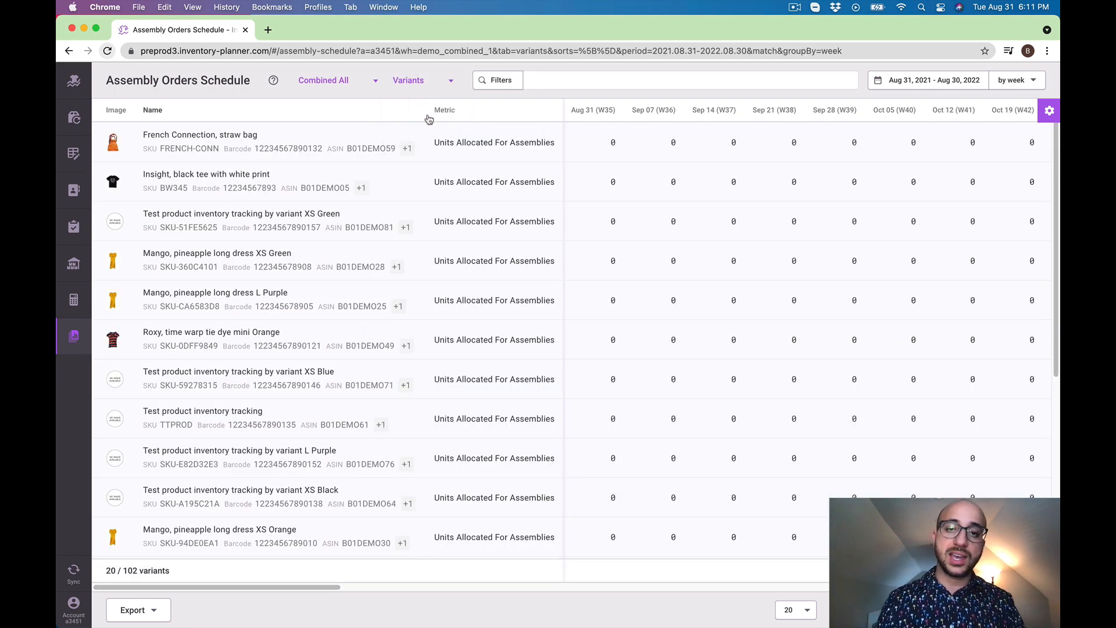
pyautogui.click(514, 81)
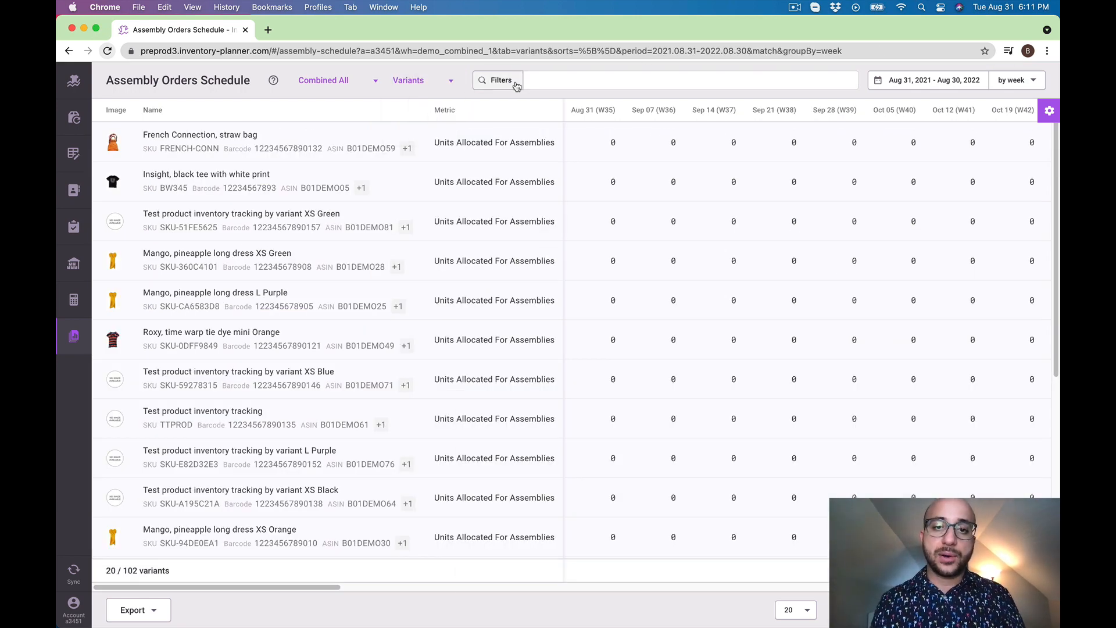
pyautogui.click(629, 248)
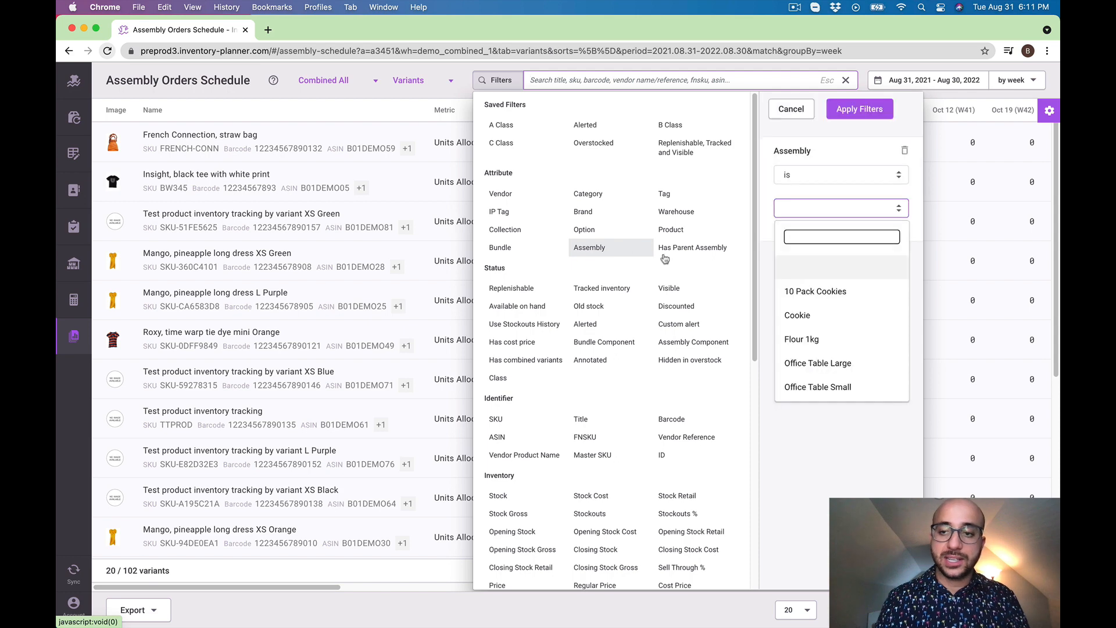
pyautogui.click(848, 365)
pyautogui.click(879, 111)
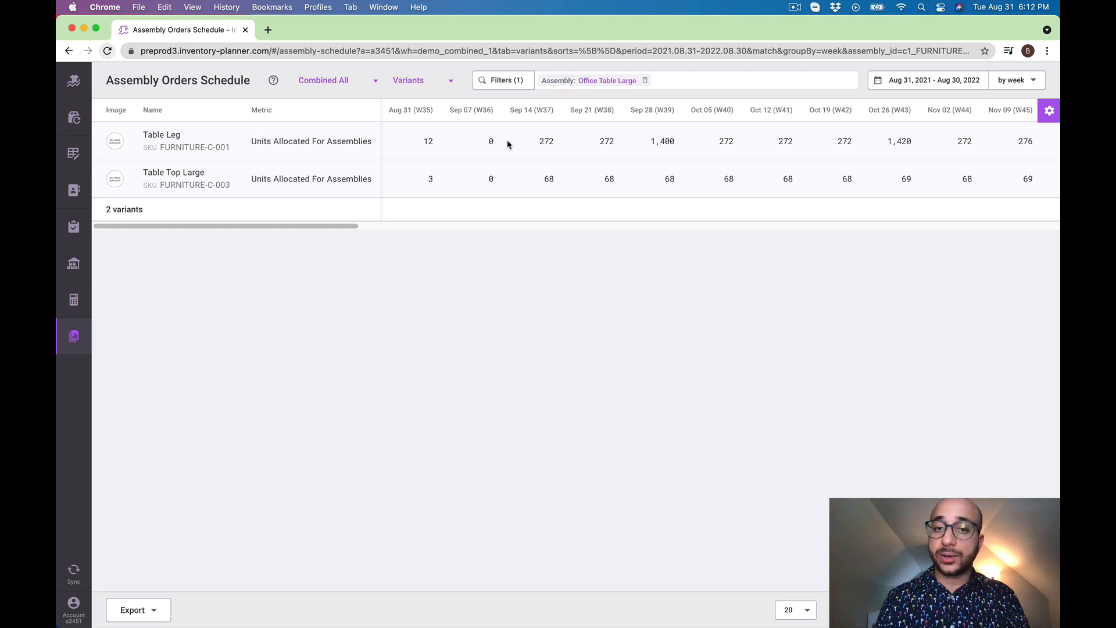
# Check the units allocated for assemblies in the week of Sep 14 for Table Top Large and Table Leg
pyautogui.moveTo(542, 182); pyautogui.dragTo(560, 184)
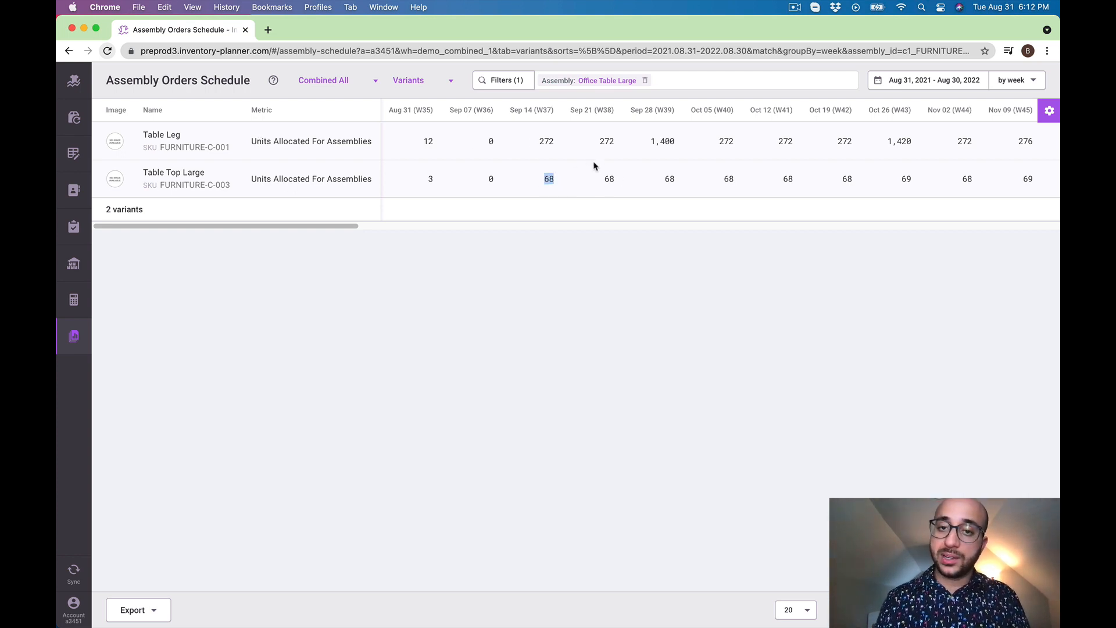
pyautogui.click(563, 141)
pyautogui.moveTo(560, 142); pyautogui.dragTo(532, 141)
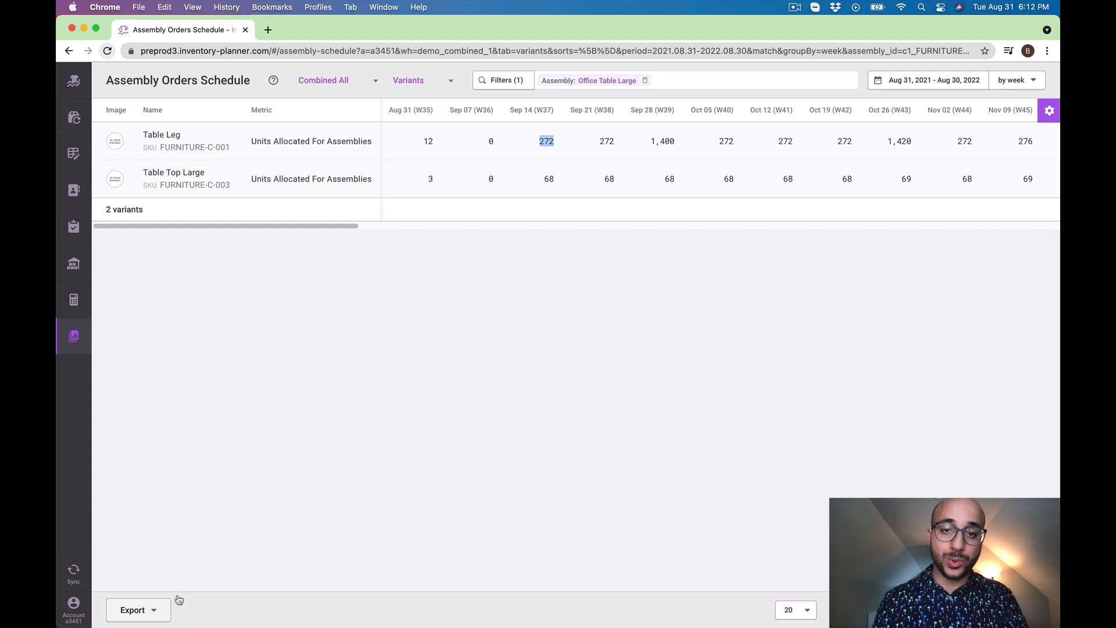
pyautogui.click(720, 162)
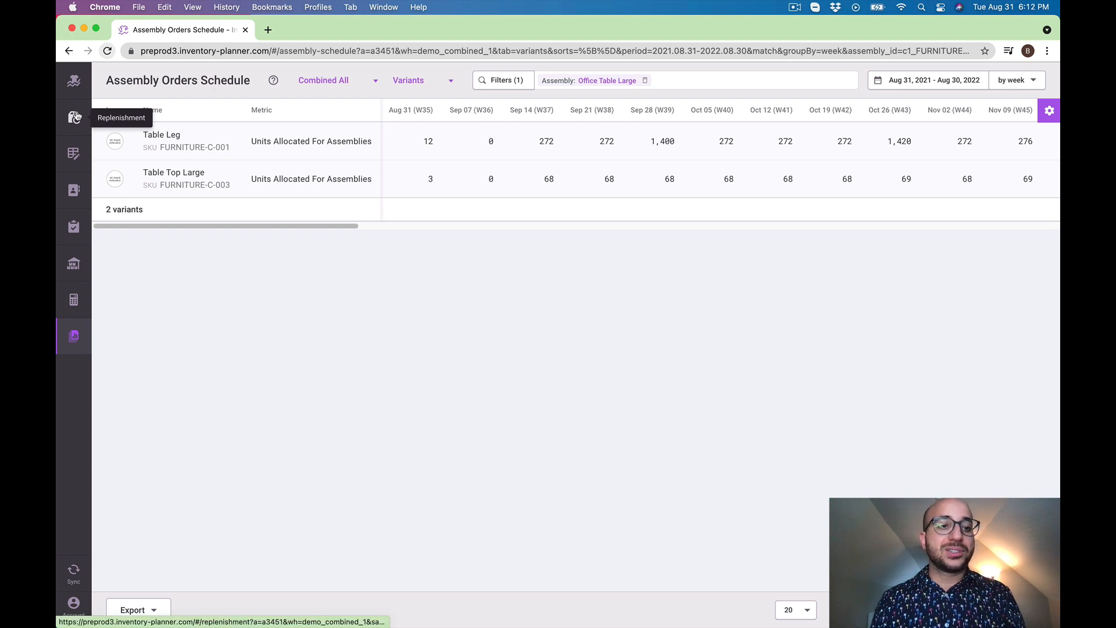
# Open the Bundles catalog, collapse all bundles and expand only 5 Pack Insight, black tee with white print to examine its component
pyautogui.click(74, 190)
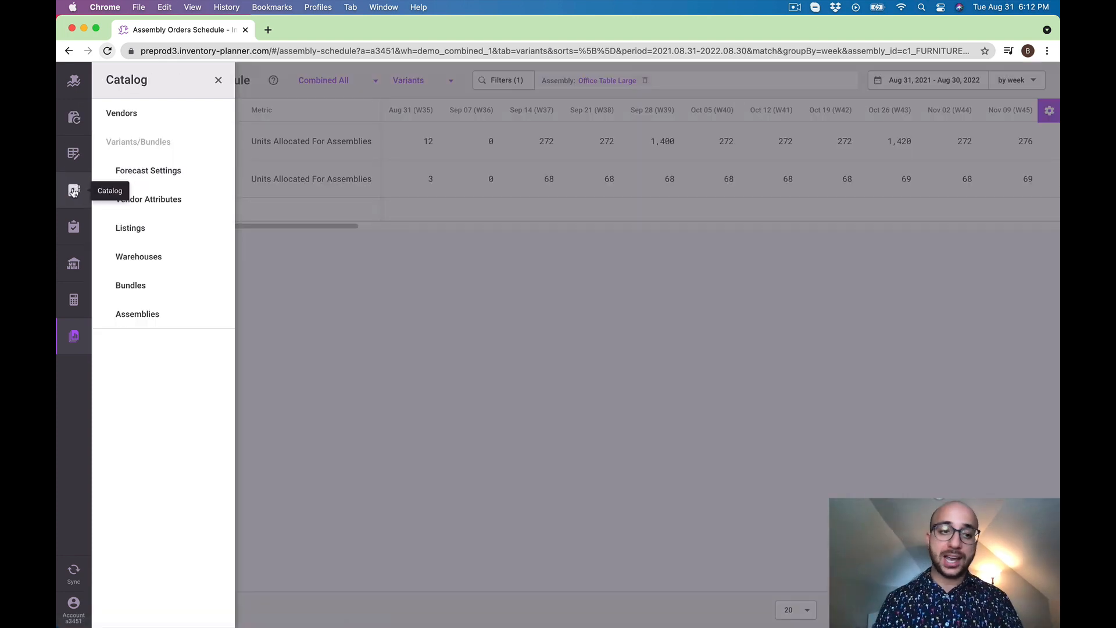
pyautogui.click(165, 284)
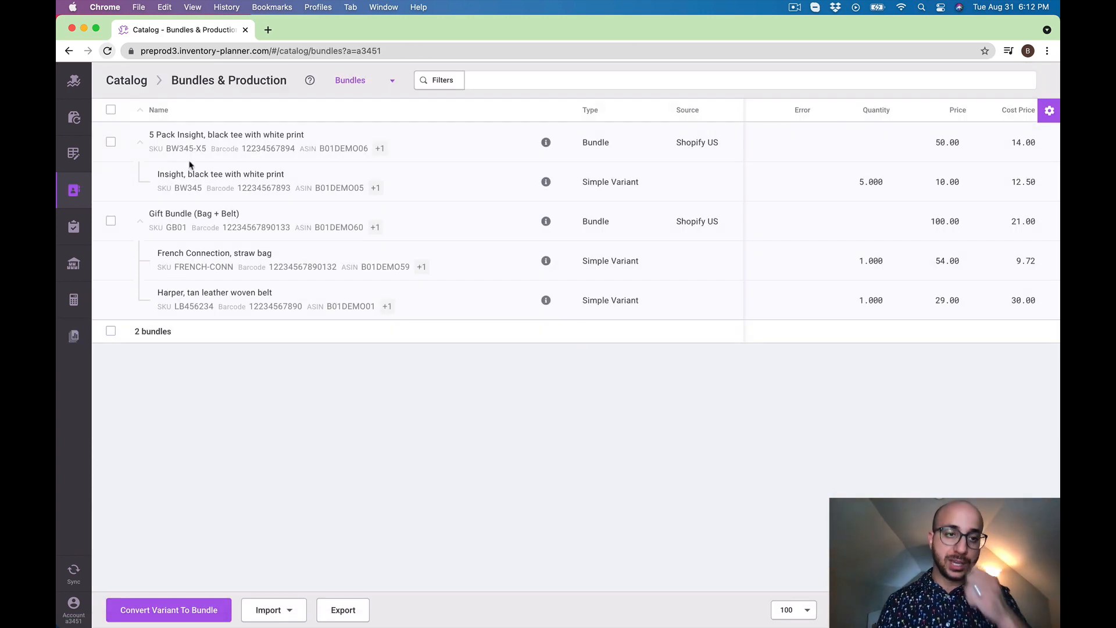
pyautogui.click(140, 110)
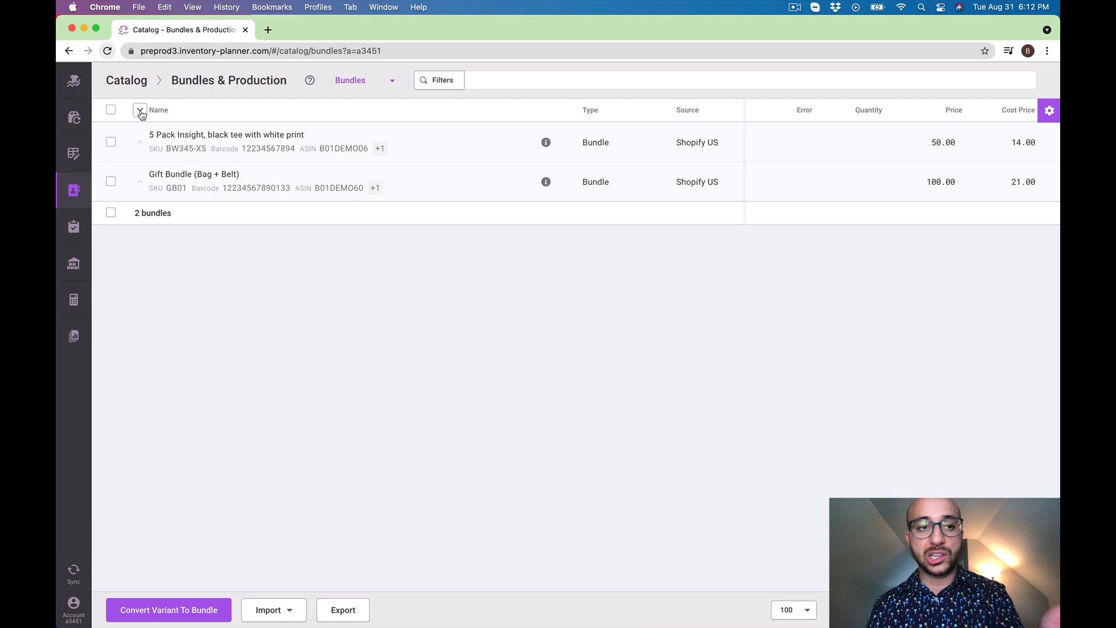
pyautogui.click(141, 143)
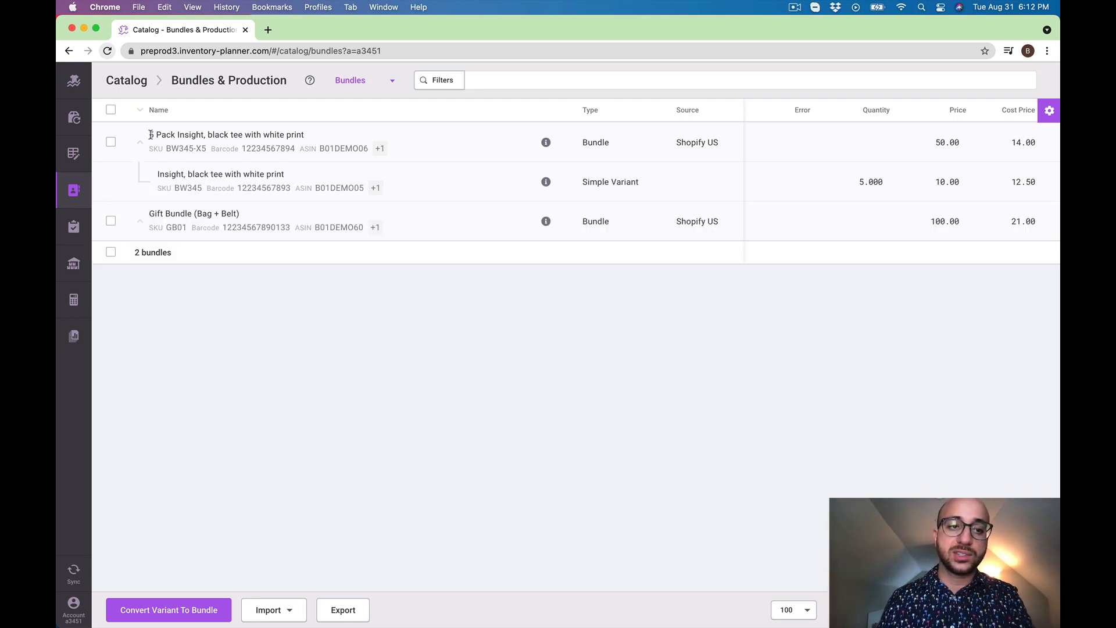
pyautogui.tripleClick(277, 134)
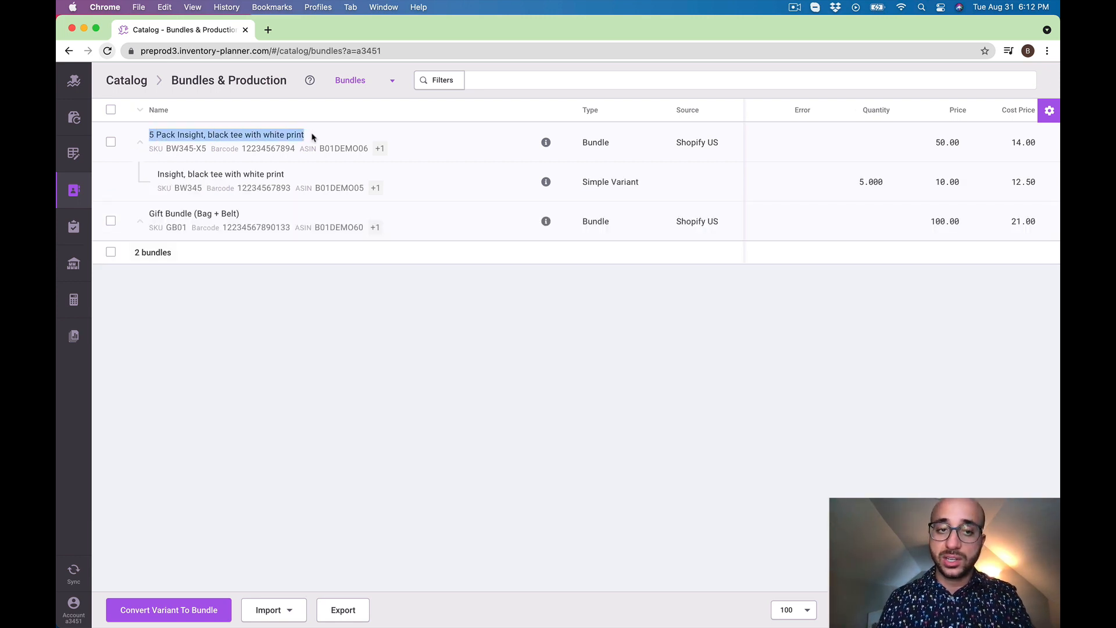
pyautogui.click(158, 171)
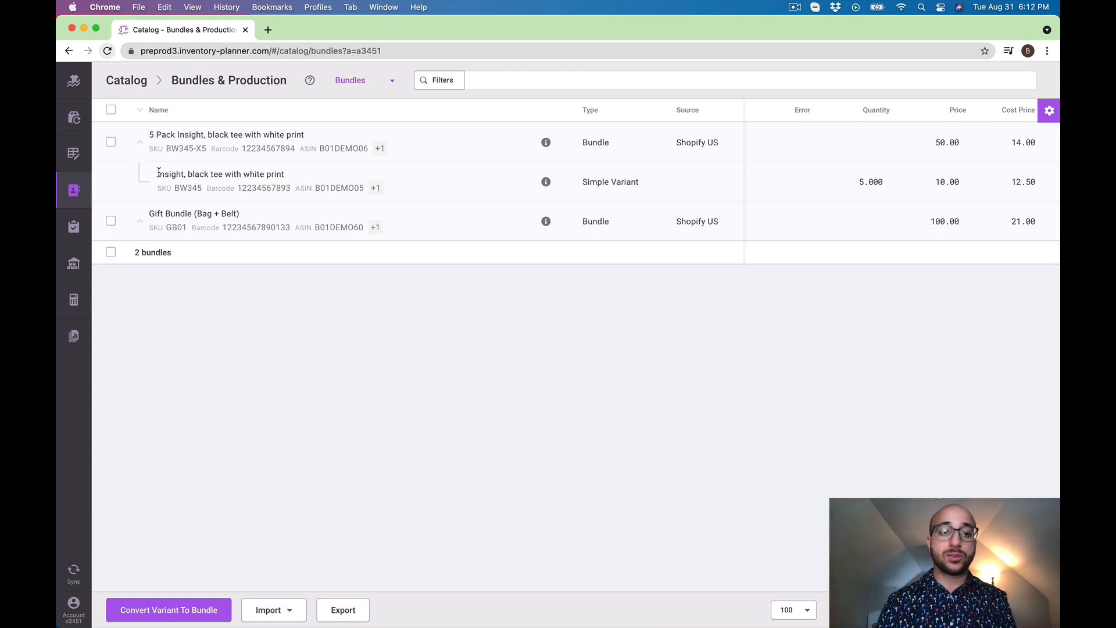
pyautogui.moveTo(284, 172); pyautogui.dragTo(144, 178)
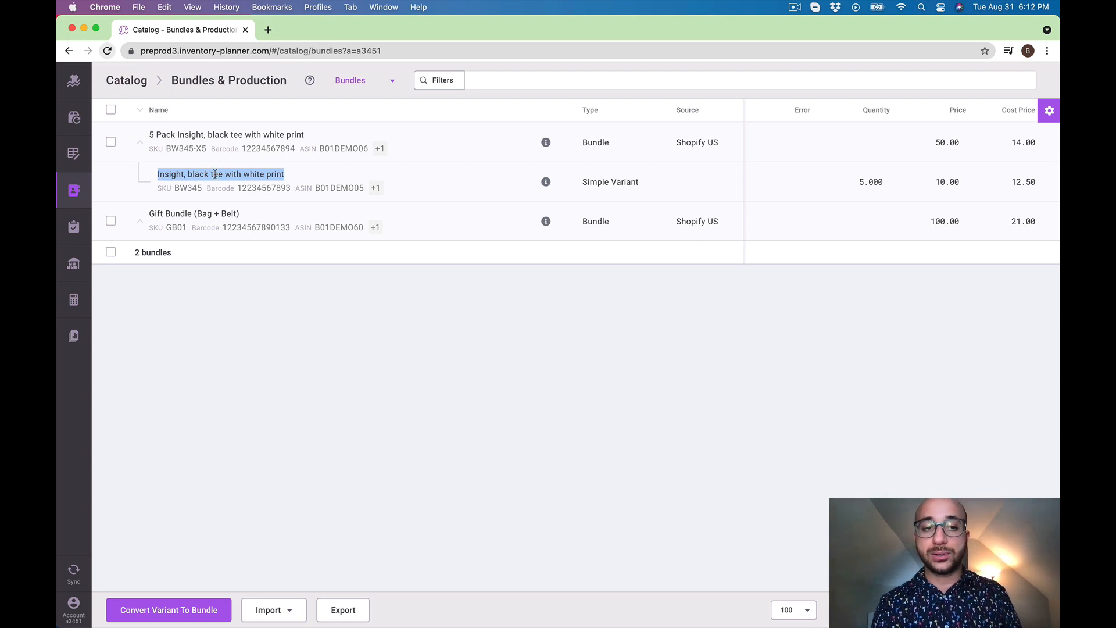
# Open the details of Insight, black tee with white print in Replenishment and check its June 2021 total and bundle sales on the chart
pyautogui.click(73, 118)
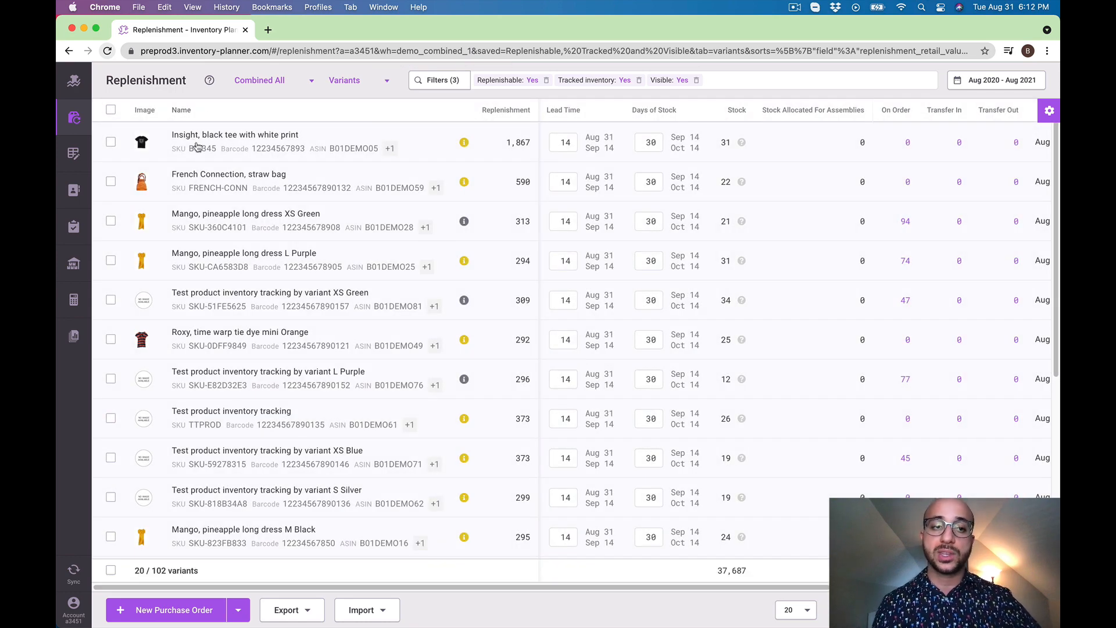
pyautogui.moveTo(171, 135); pyautogui.dragTo(304, 135)
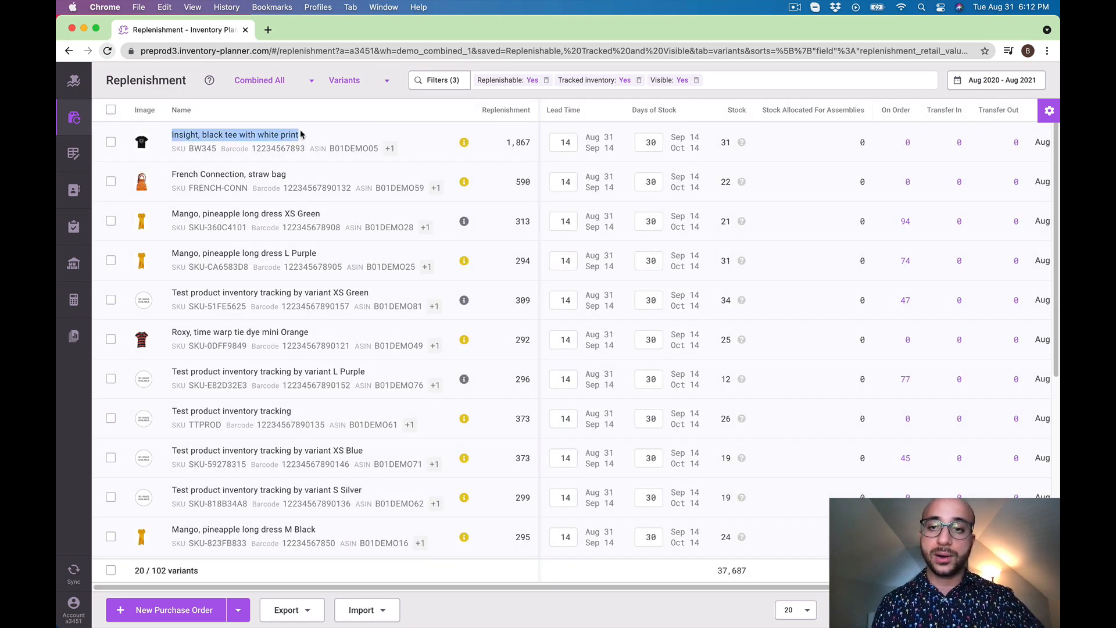
pyautogui.click(464, 144)
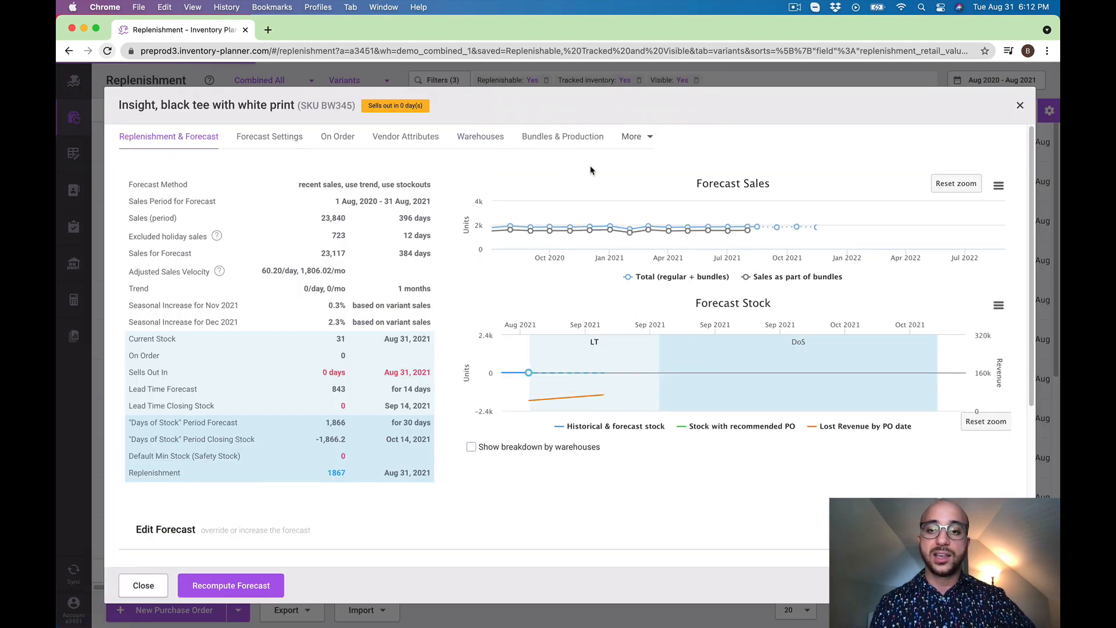
pyautogui.moveTo(703, 226)
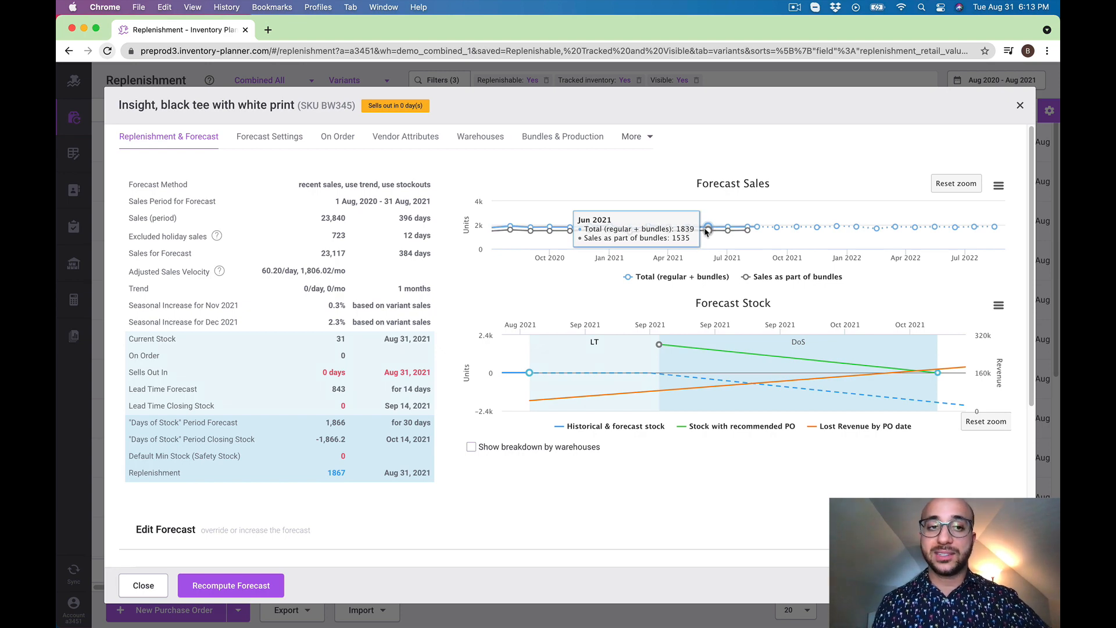
# Review the black tee's monthly past sales, then its monthly forecast and the Forecast Sales chart
pyautogui.scroll(-2, 994, 471)
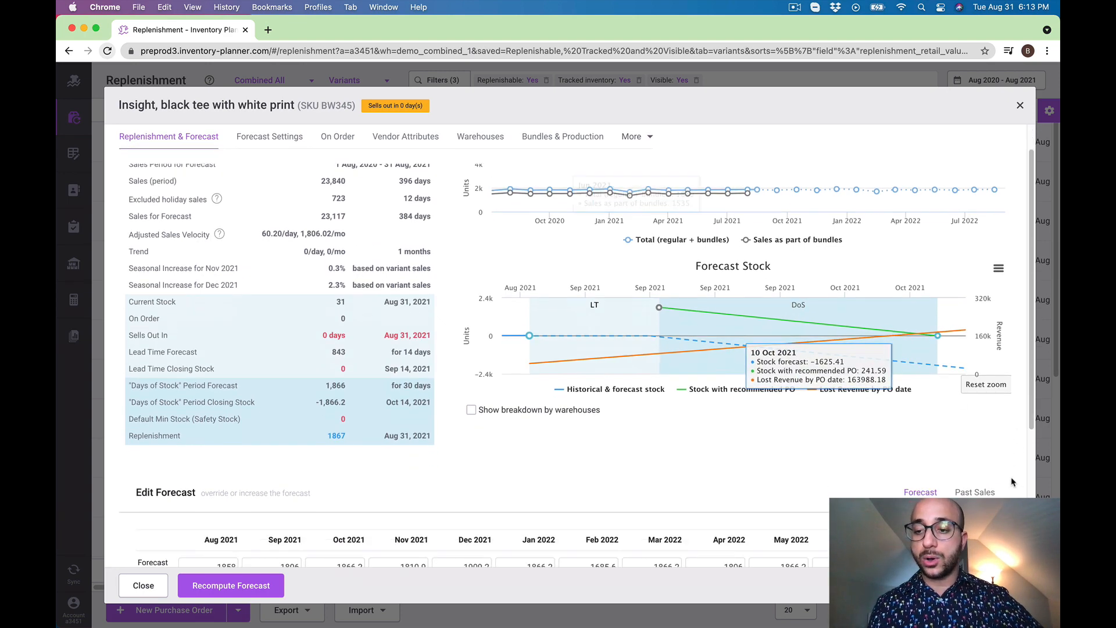
pyautogui.click(965, 457)
pyautogui.scroll(-3, 966, 456)
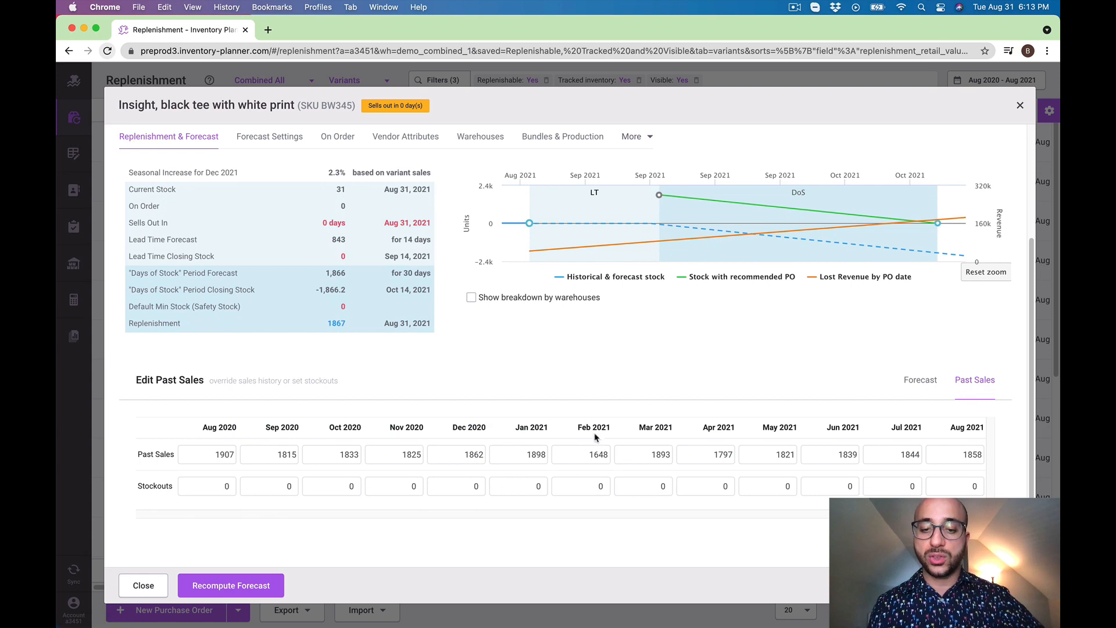
pyautogui.click(921, 380)
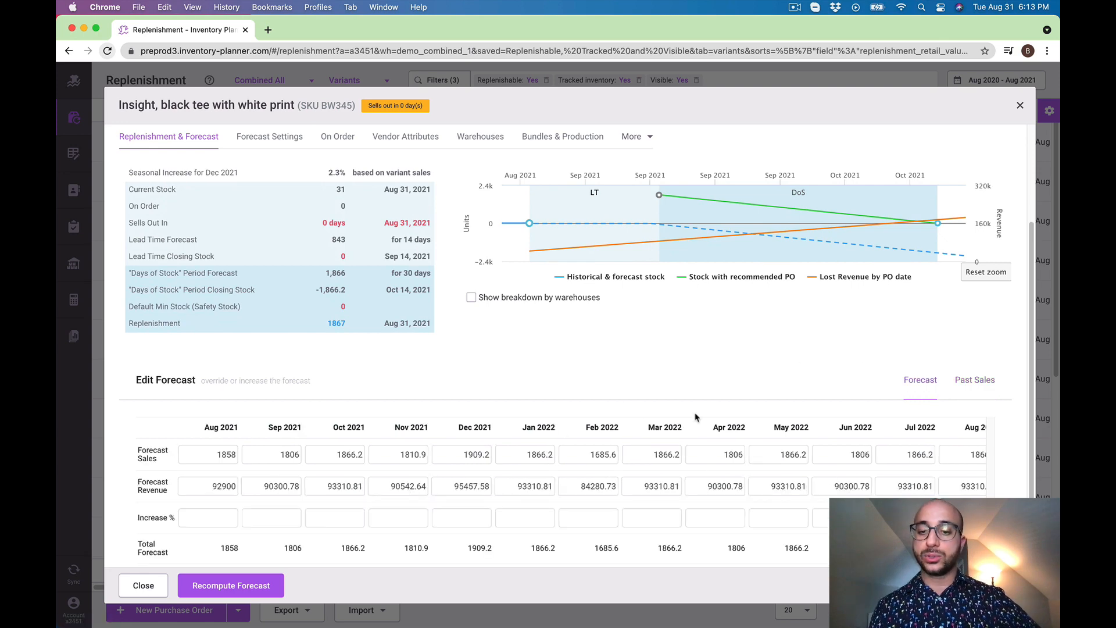
pyautogui.scroll(5, 703, 419)
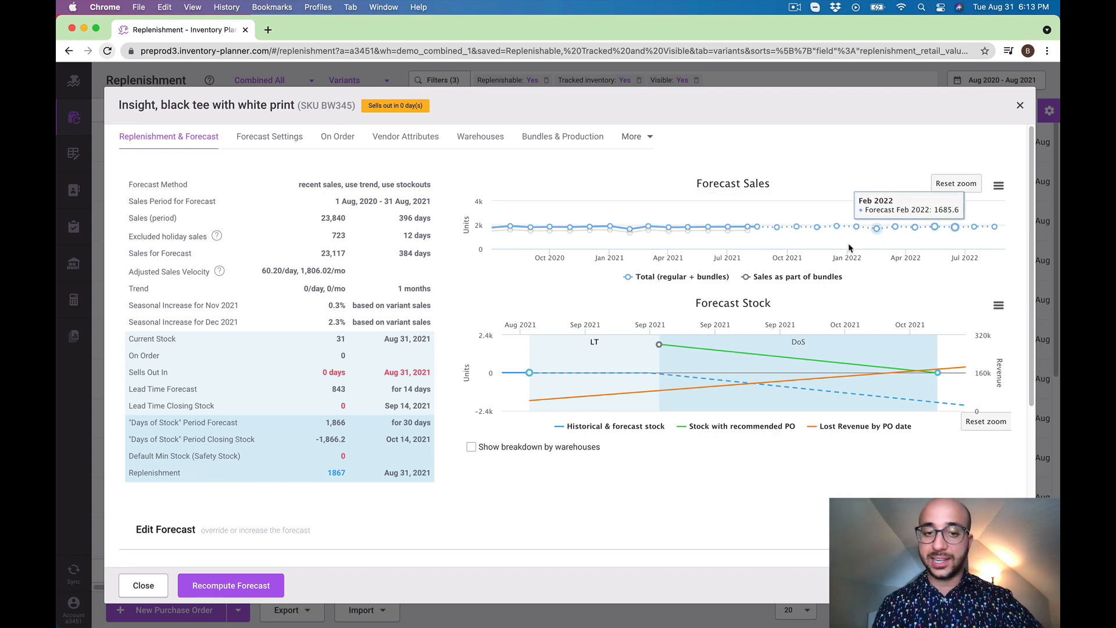
# Override the black tee's September 2021 forecast sales with 2500 units
pyautogui.scroll(-5, 766, 306)
pyautogui.scroll(-2, 767, 307)
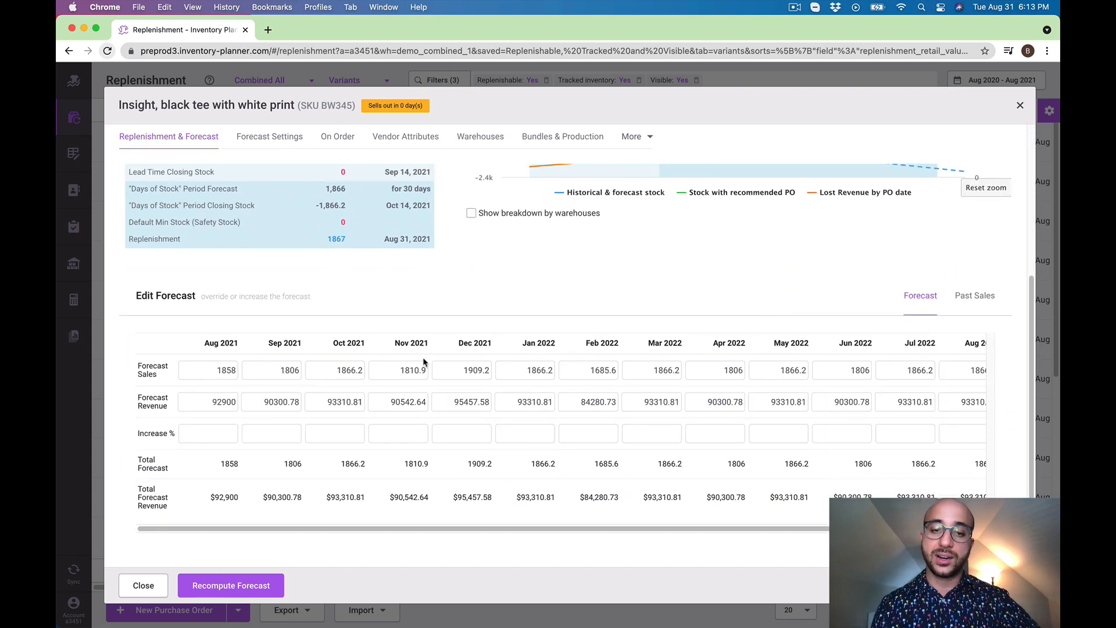
pyautogui.click(273, 378)
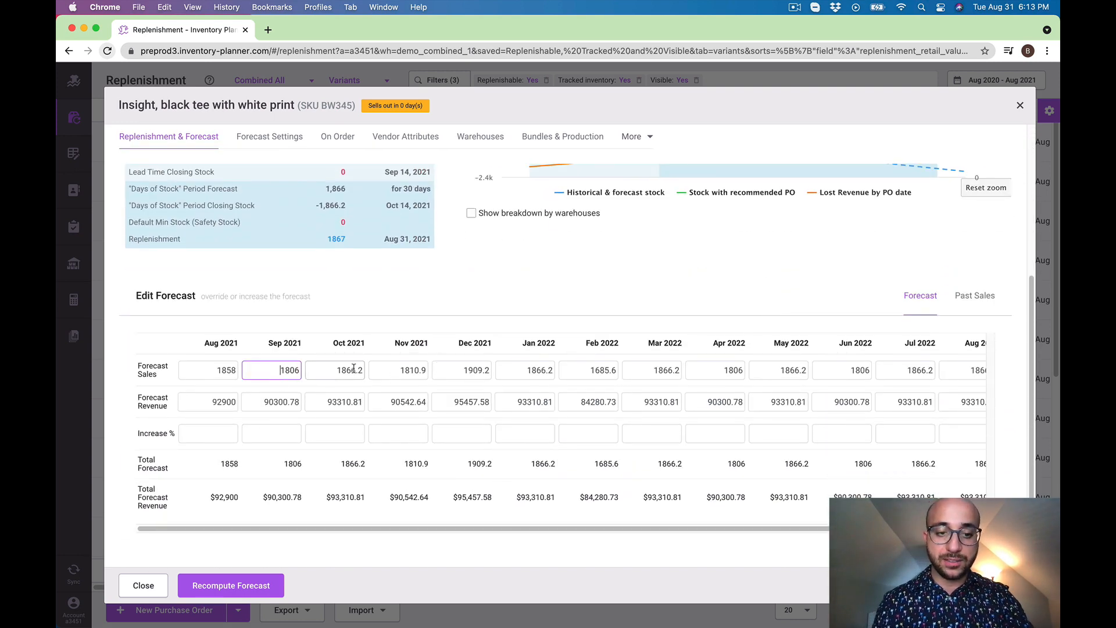
pyautogui.press('super+a')
pyautogui.press('super+space')
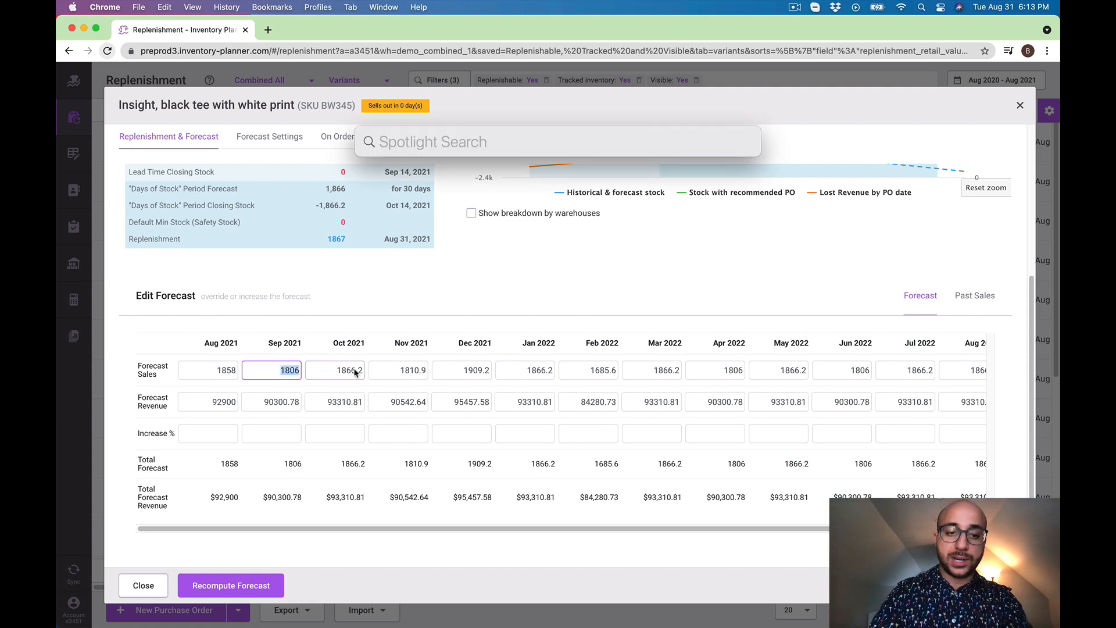
pyautogui.write('250')
pyautogui.press('Escape')
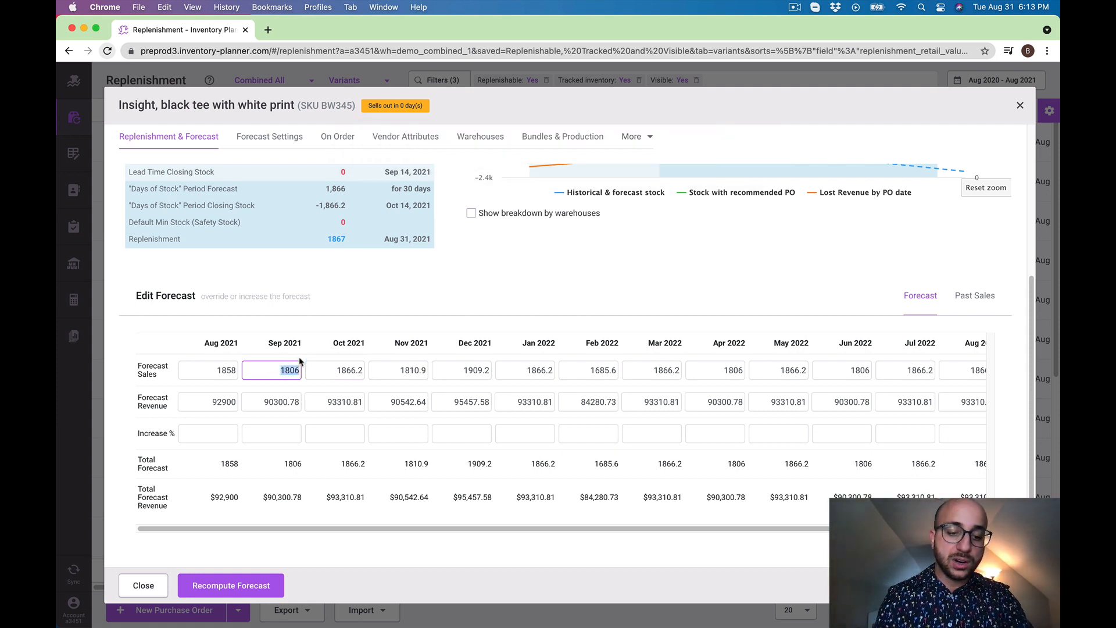
pyautogui.write('2500')
# Increase the October, November and December 2021 forecasts by 10% each and save the variant
pyautogui.click(337, 433)
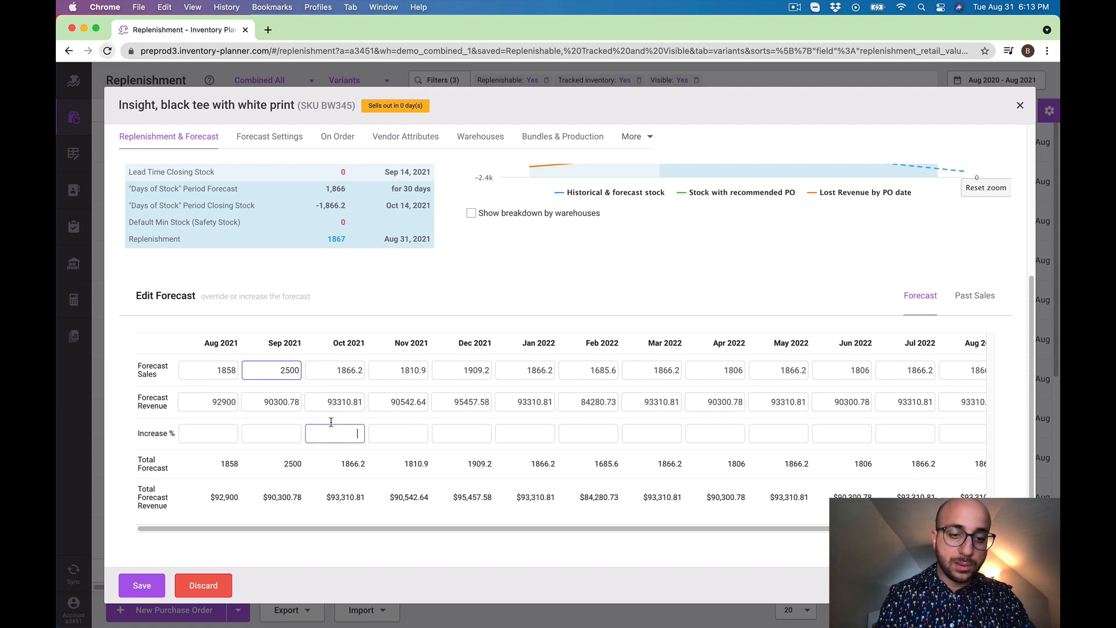
pyautogui.write('10')
pyautogui.press('Tab')
pyautogui.write('10')
pyautogui.press('Tab')
pyautogui.write('10')
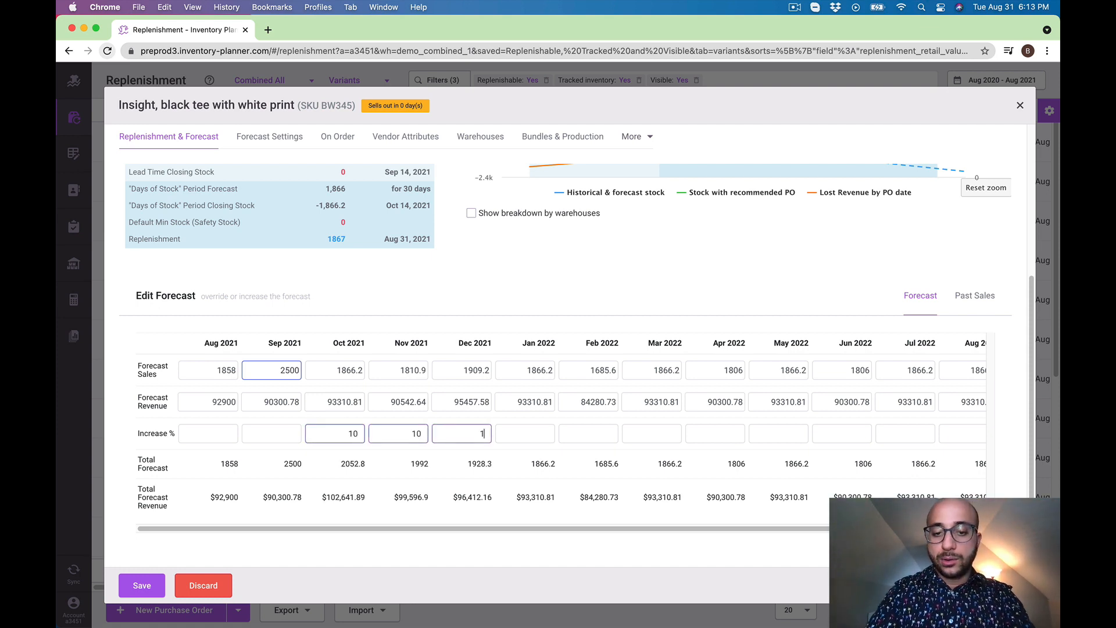
pyautogui.click(160, 581)
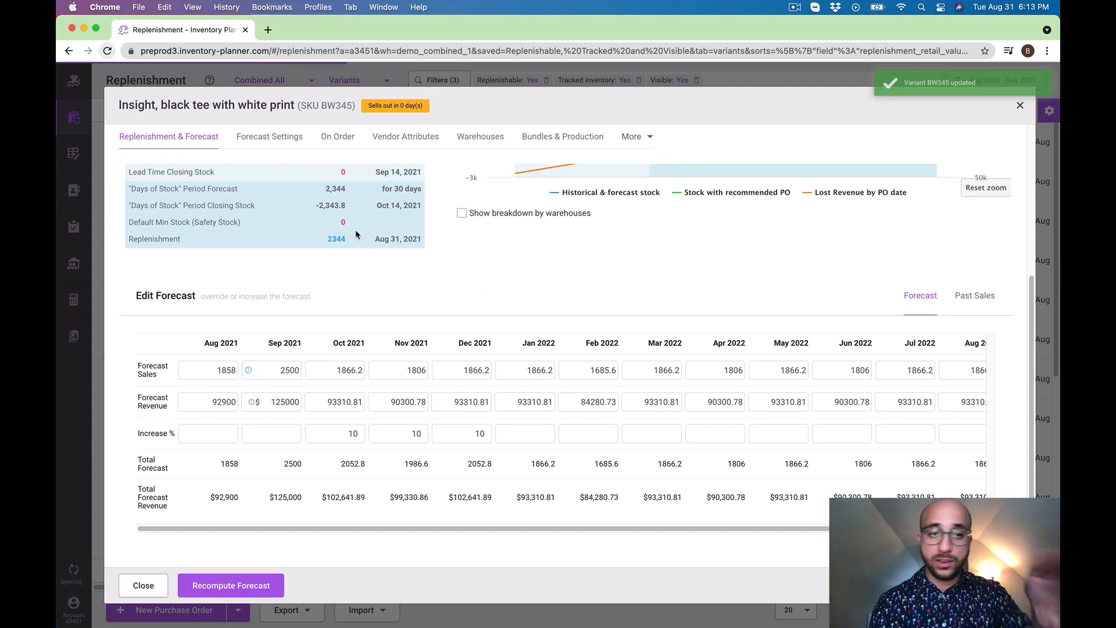
# Review the updated forecast, close the variant's details and check the black tee's lead time dates in the Replenishment list
pyautogui.scroll(5, 586, 294)
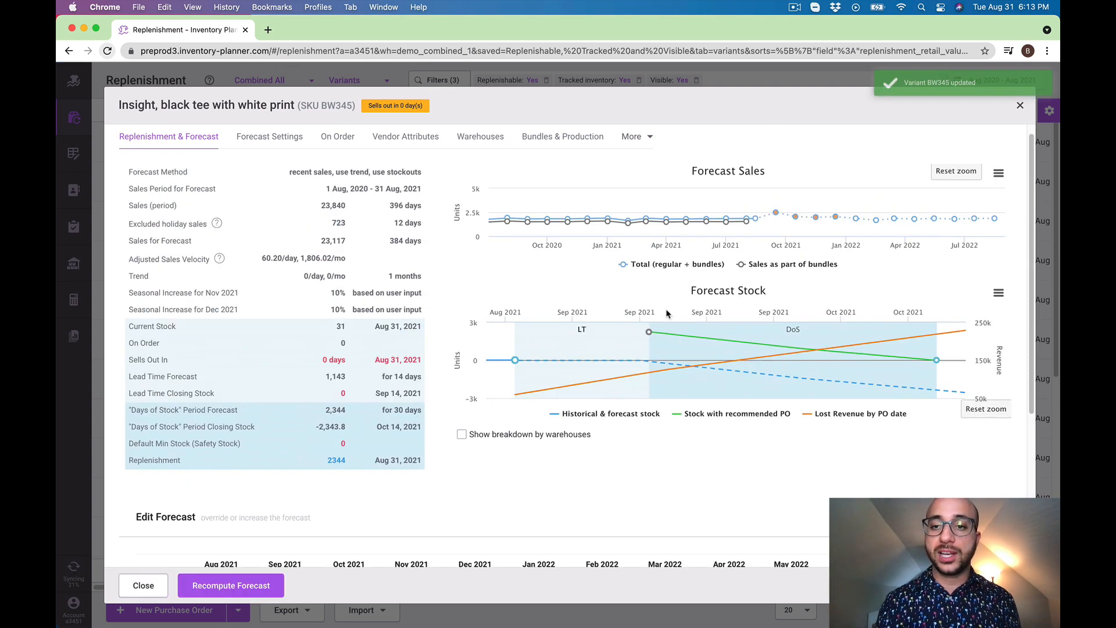
pyautogui.click(1020, 106)
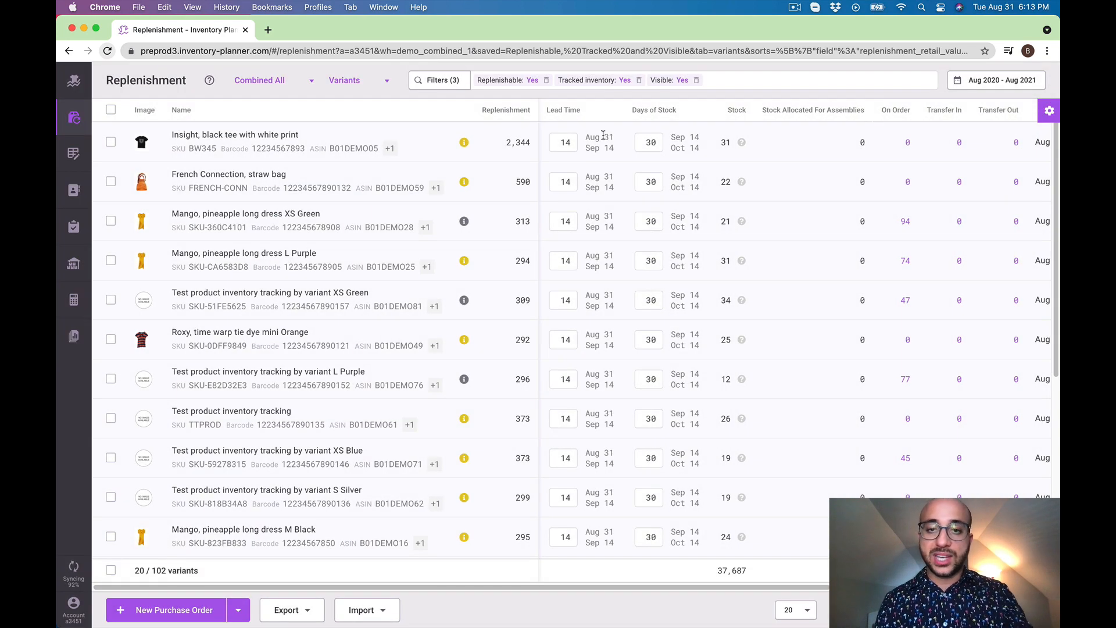
pyautogui.moveTo(586, 136); pyautogui.dragTo(614, 139)
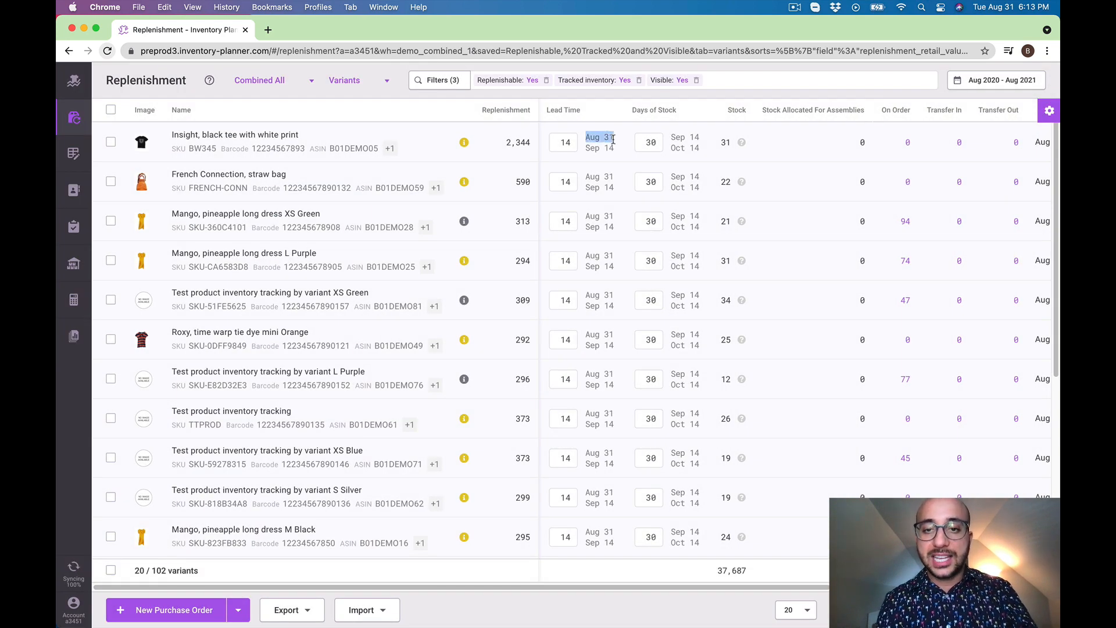
pyautogui.click(616, 144)
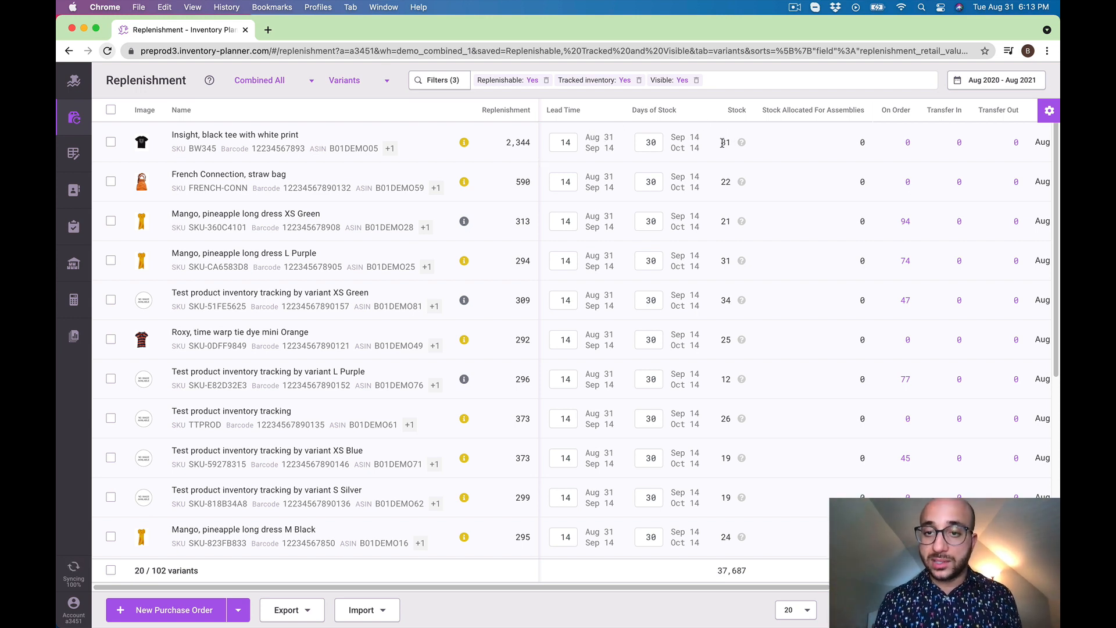
pyautogui.moveTo(463, 145)
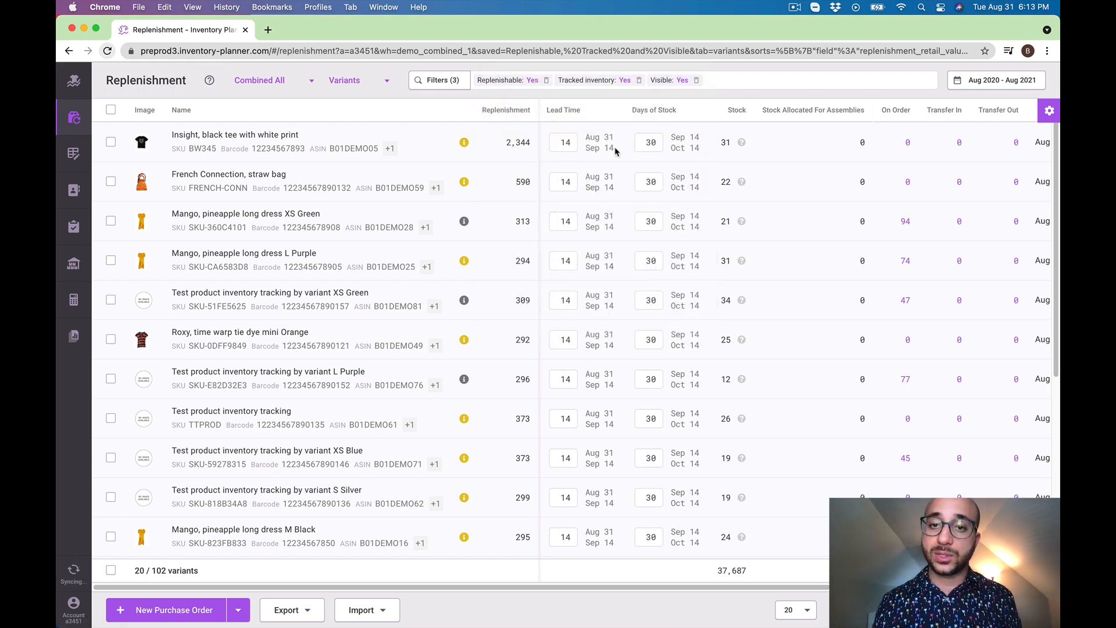
# Check the black tee's lead time and days-of-stock dates, set its Days of Stock to 45 and save the change
pyautogui.moveTo(586, 138); pyautogui.dragTo(609, 152)
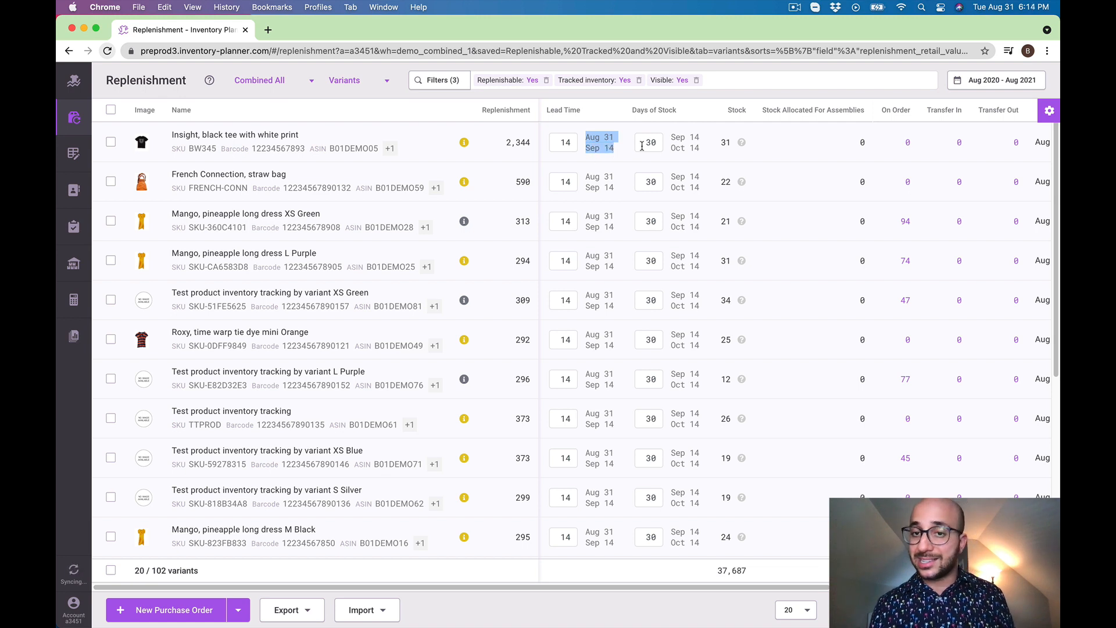
pyautogui.moveTo(673, 137); pyautogui.dragTo(699, 151)
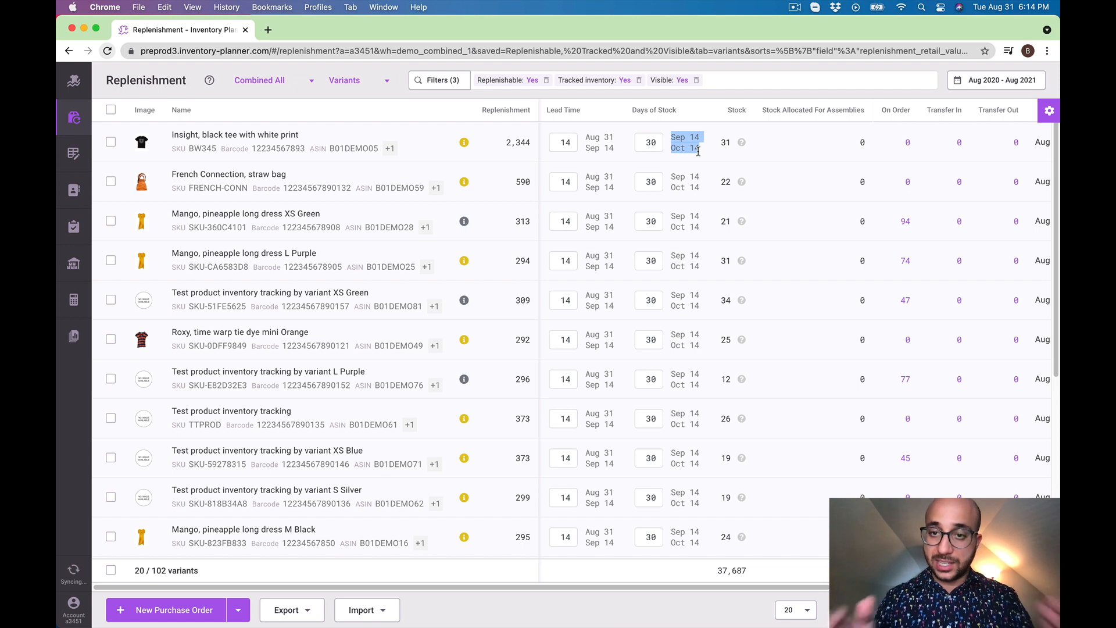
pyautogui.click(654, 147)
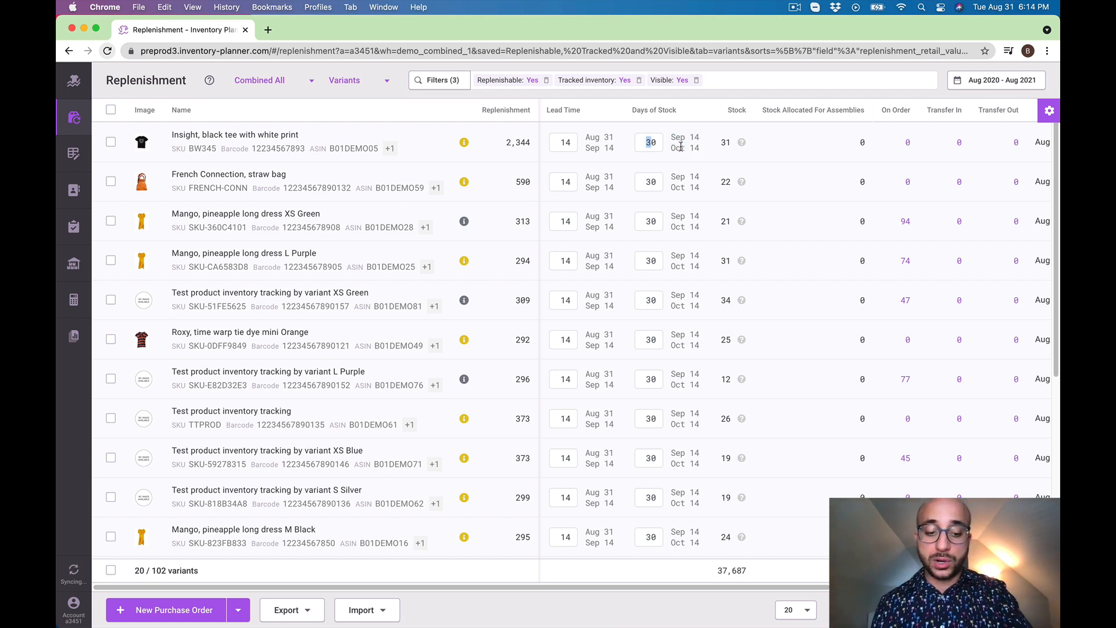
pyautogui.write('45')
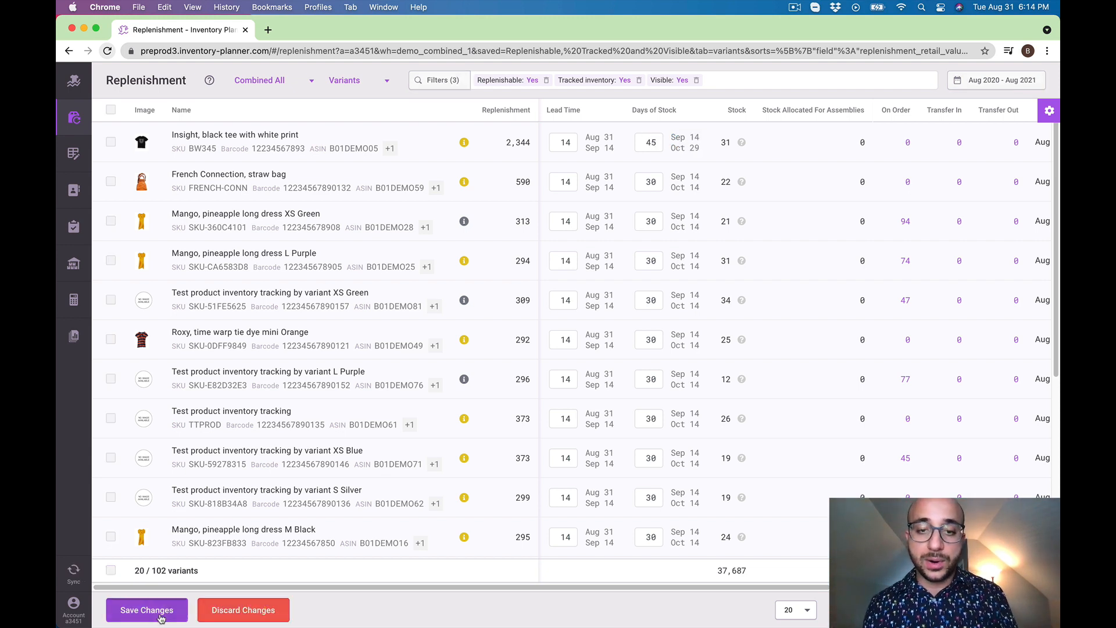
pyautogui.press('Return')
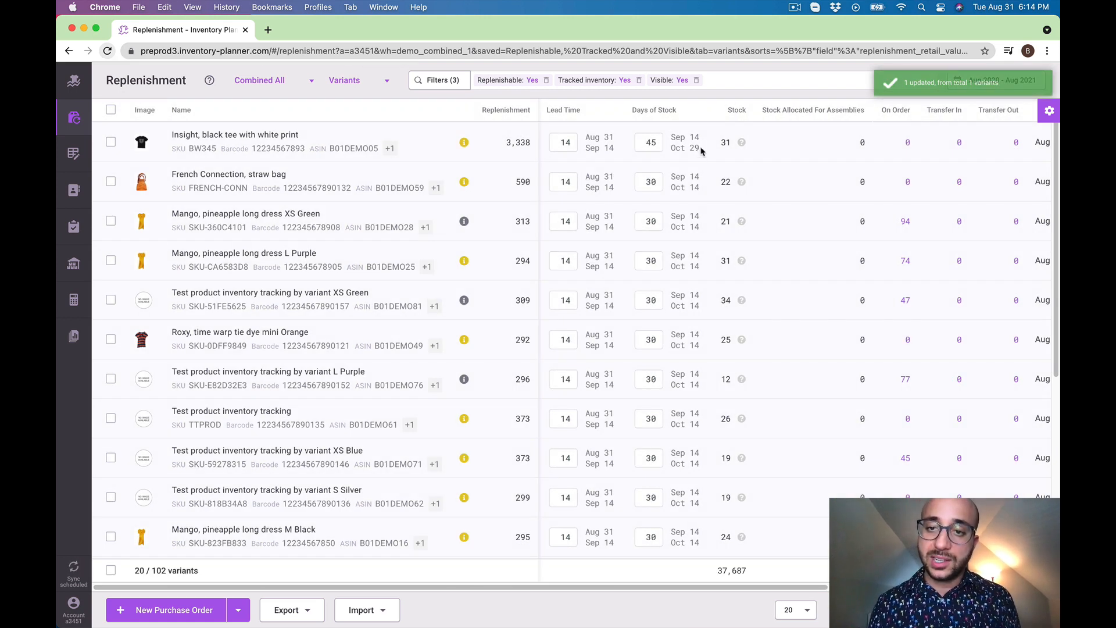
# Review the black tee's recalculated replenishment quantity against its updated days-of-stock date range
pyautogui.moveTo(505, 143); pyautogui.dragTo(537, 153)
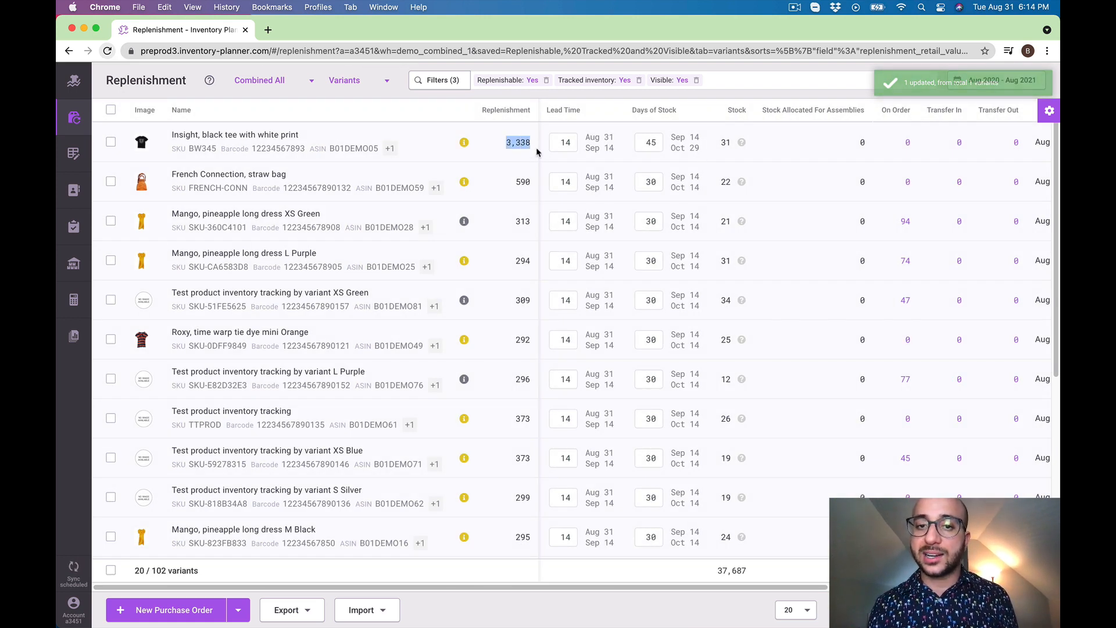
pyautogui.click(673, 135)
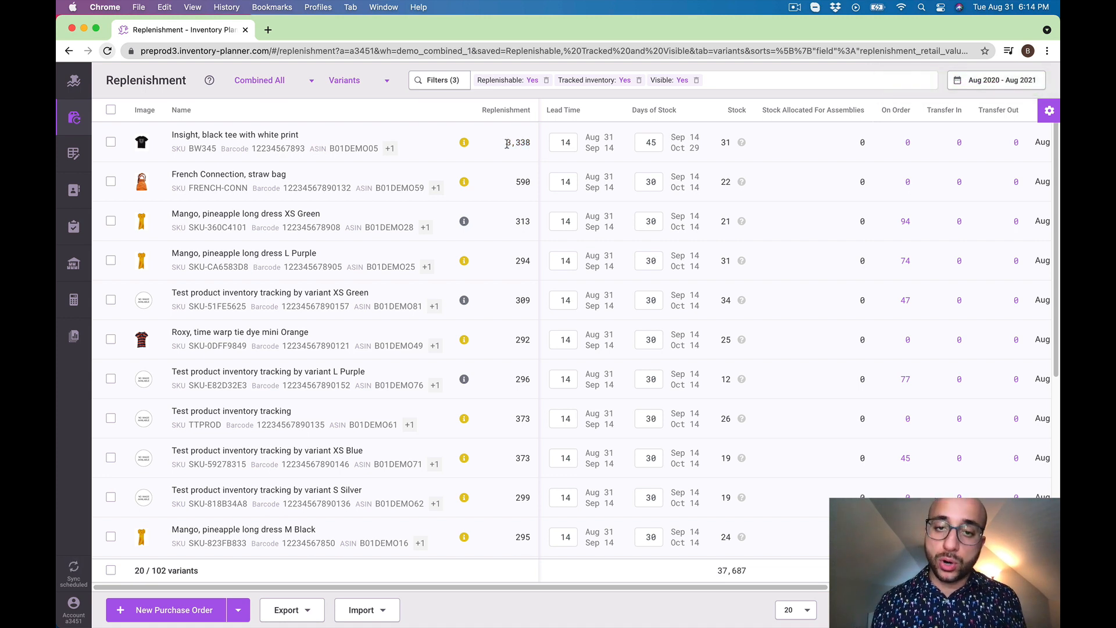
pyautogui.moveTo(507, 143); pyautogui.dragTo(525, 143)
pyautogui.moveTo(672, 135); pyautogui.dragTo(700, 141)
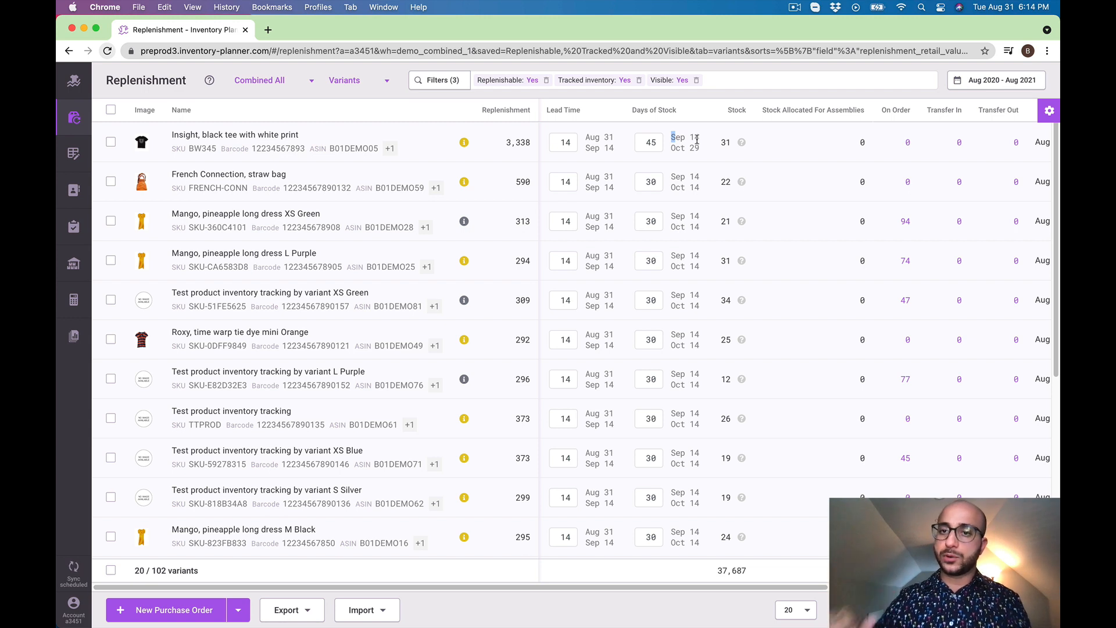
pyautogui.click(699, 150)
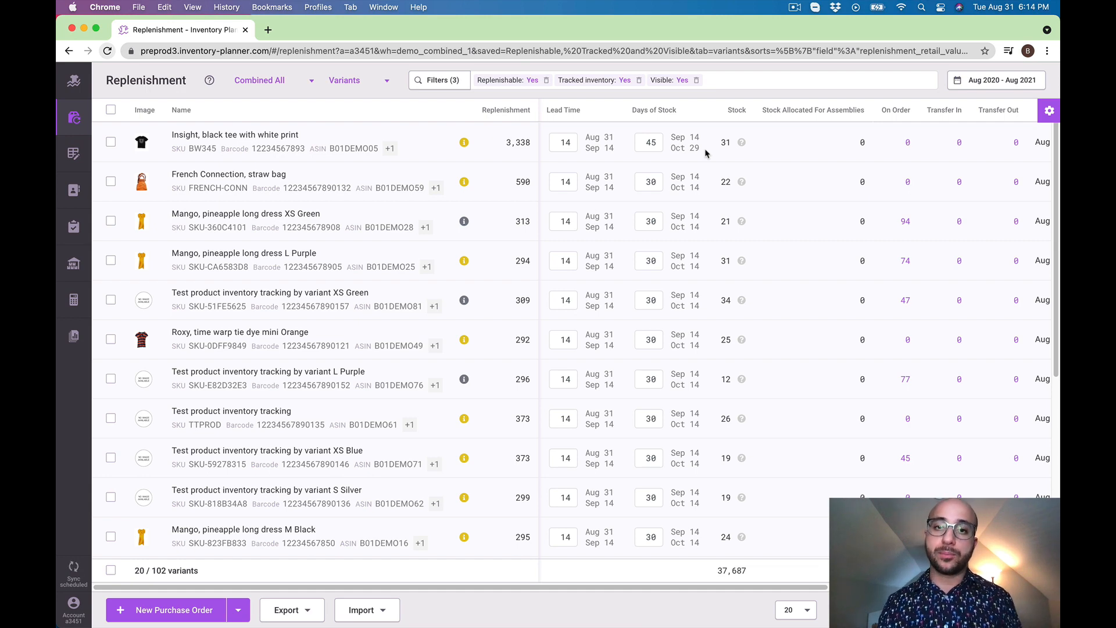
# Filter the variants to bundle components to review them, and remove the Bundle Component filter again
pyautogui.click(444, 81)
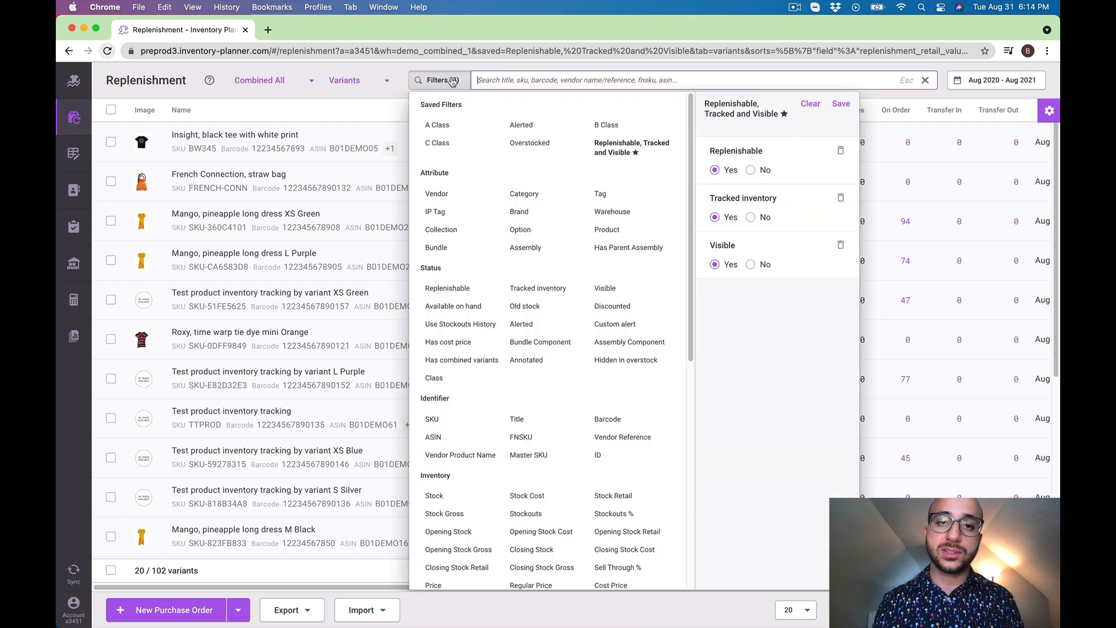
pyautogui.click(540, 341)
pyautogui.click(798, 107)
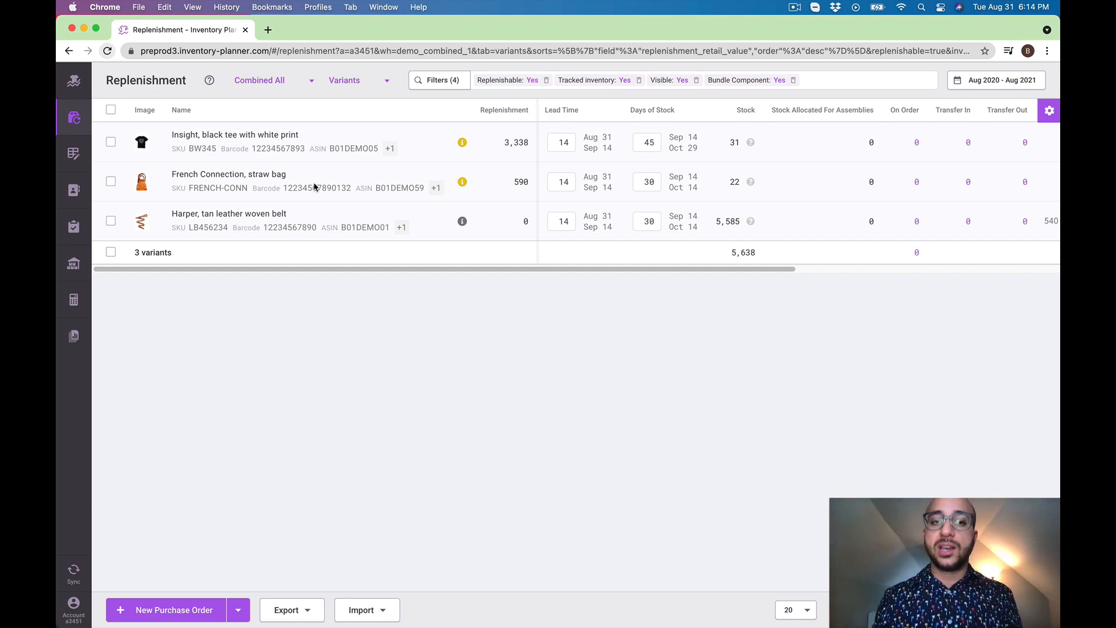
pyautogui.click(793, 80)
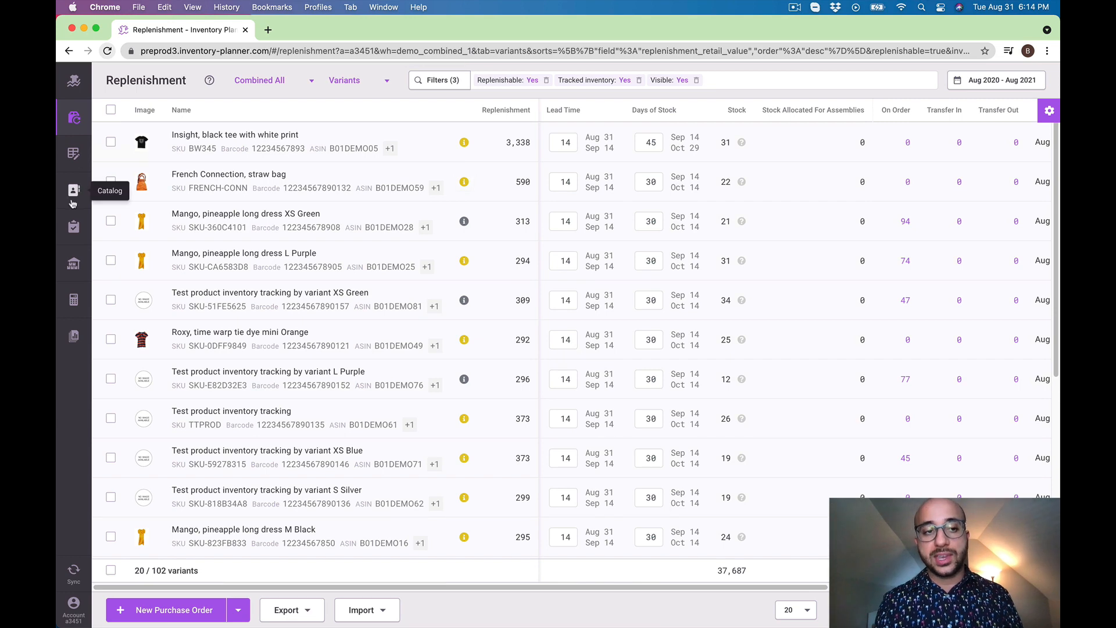
# Open the Assemblies catalog and filter it by the Office Table Large SKU FURNITURE-002
pyautogui.click(74, 191)
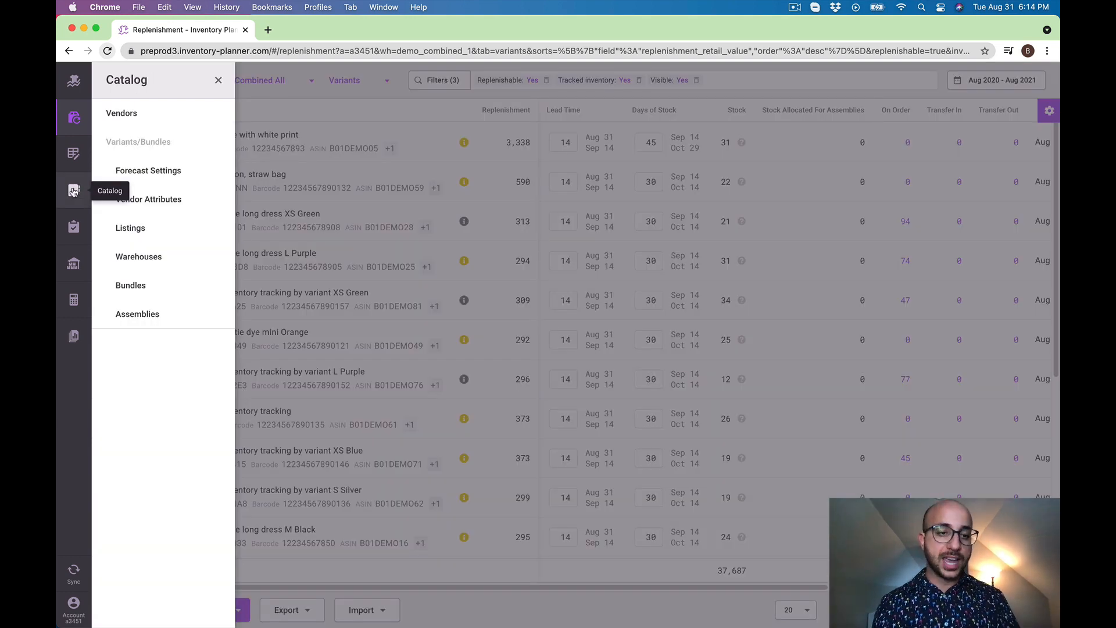
pyautogui.click(154, 316)
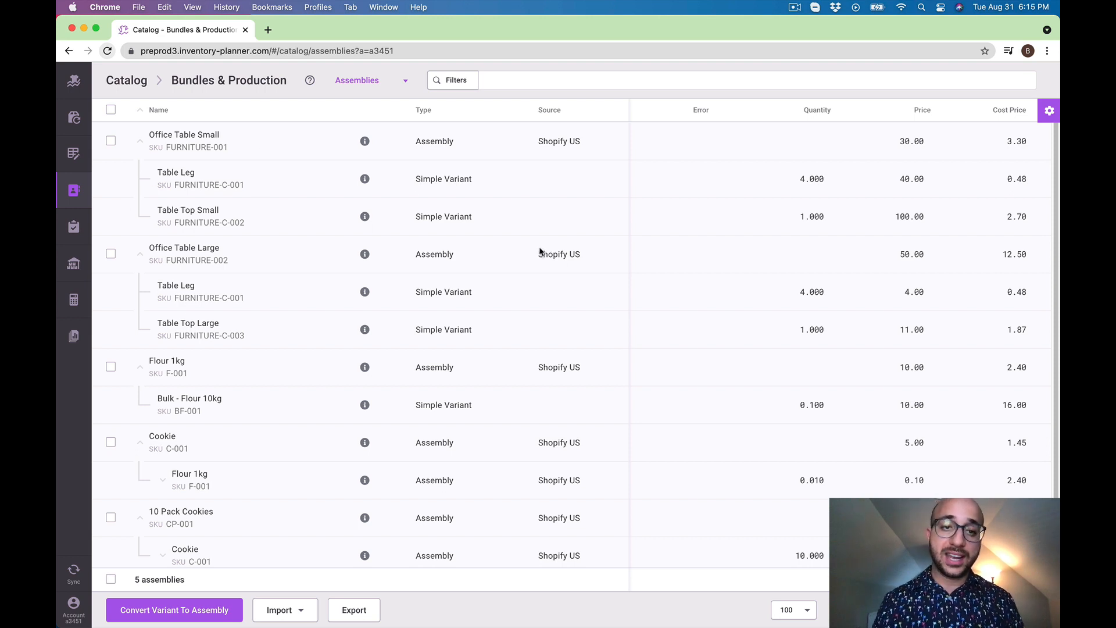
pyautogui.click(224, 261)
pyautogui.click(524, 82)
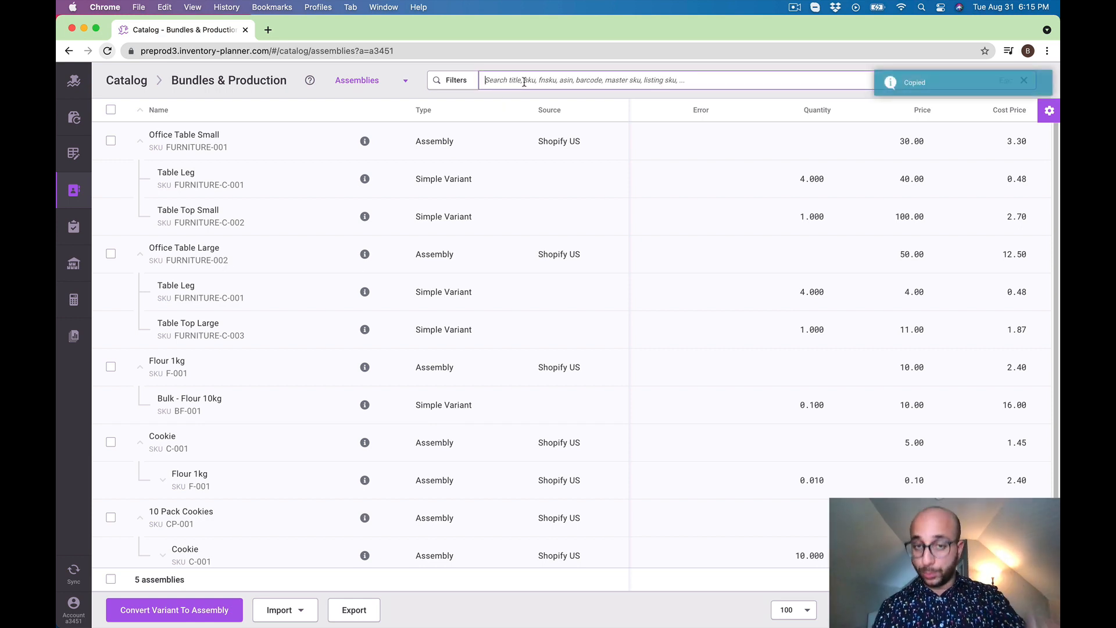
pyautogui.press('super+v')
pyautogui.press('Return')
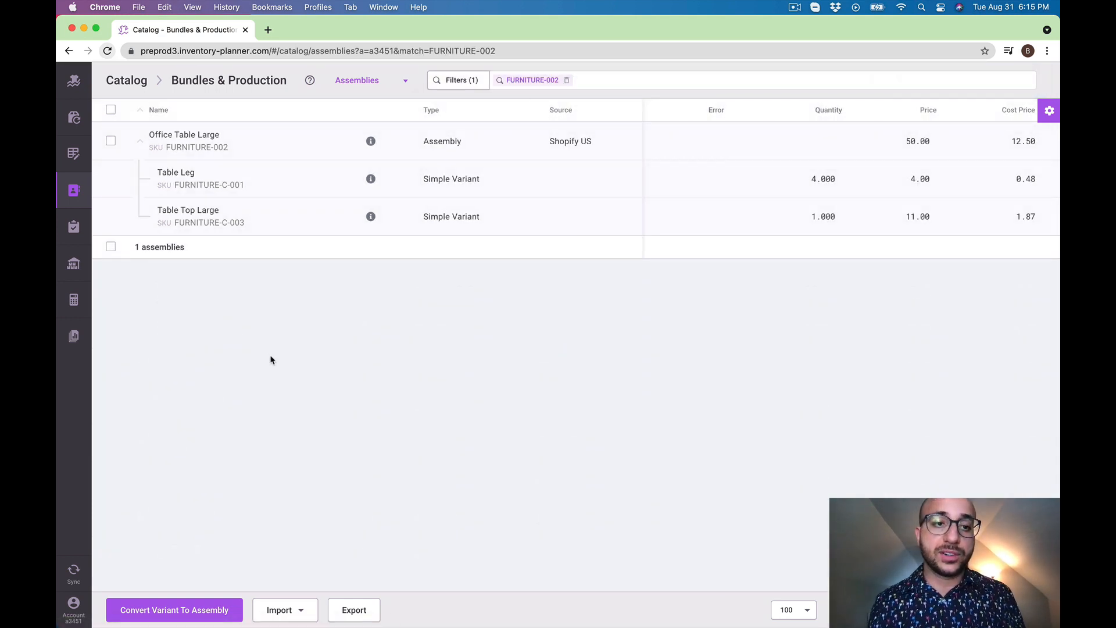
# Review the quantities of Table Leg and Table Top Large needed for one Office Table Large
pyautogui.moveTo(152, 132); pyautogui.dragTo(211, 134)
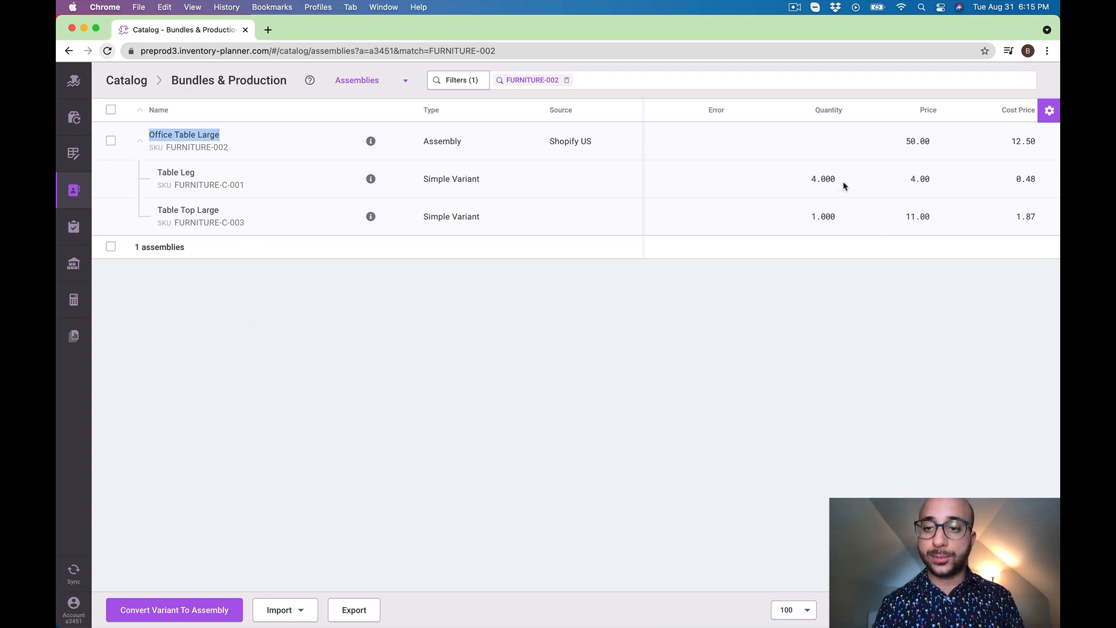
pyautogui.moveTo(843, 182); pyautogui.dragTo(808, 180)
pyautogui.moveTo(840, 218); pyautogui.dragTo(805, 222)
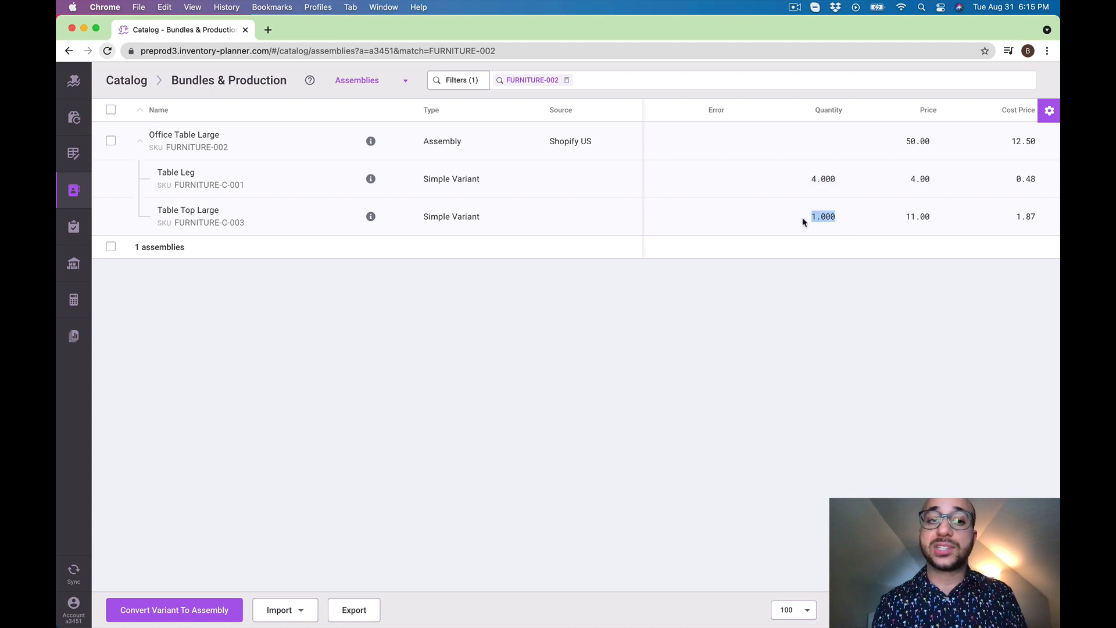
pyautogui.click(329, 364)
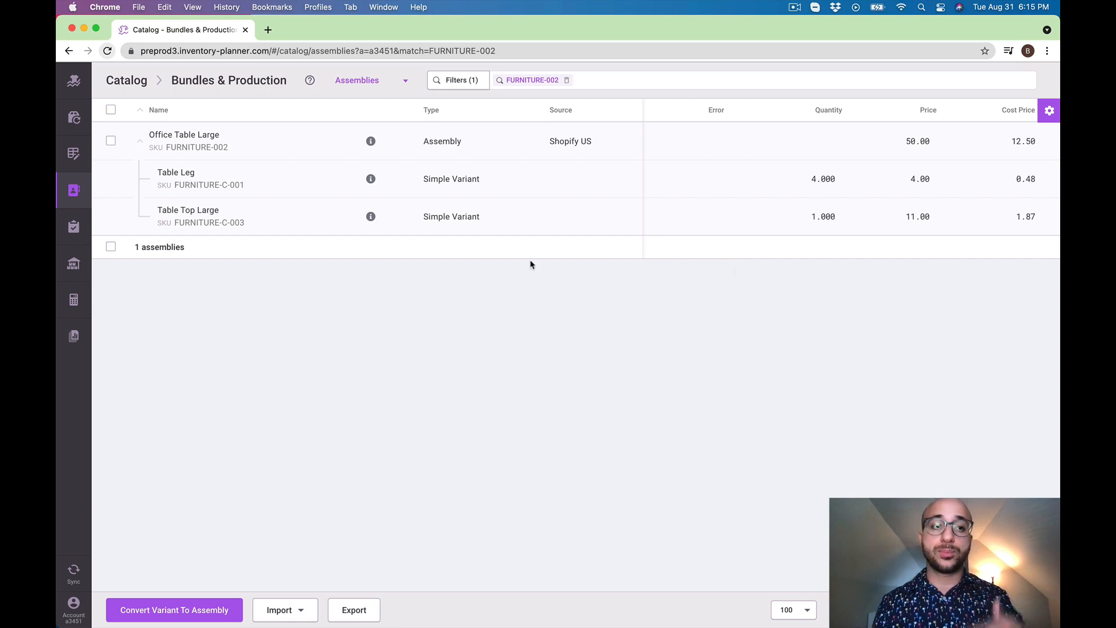
# Show assemblies in the Replenishment report and check the recommended assembly orders for Office Table Large
pyautogui.click(73, 116)
pyautogui.click(364, 80)
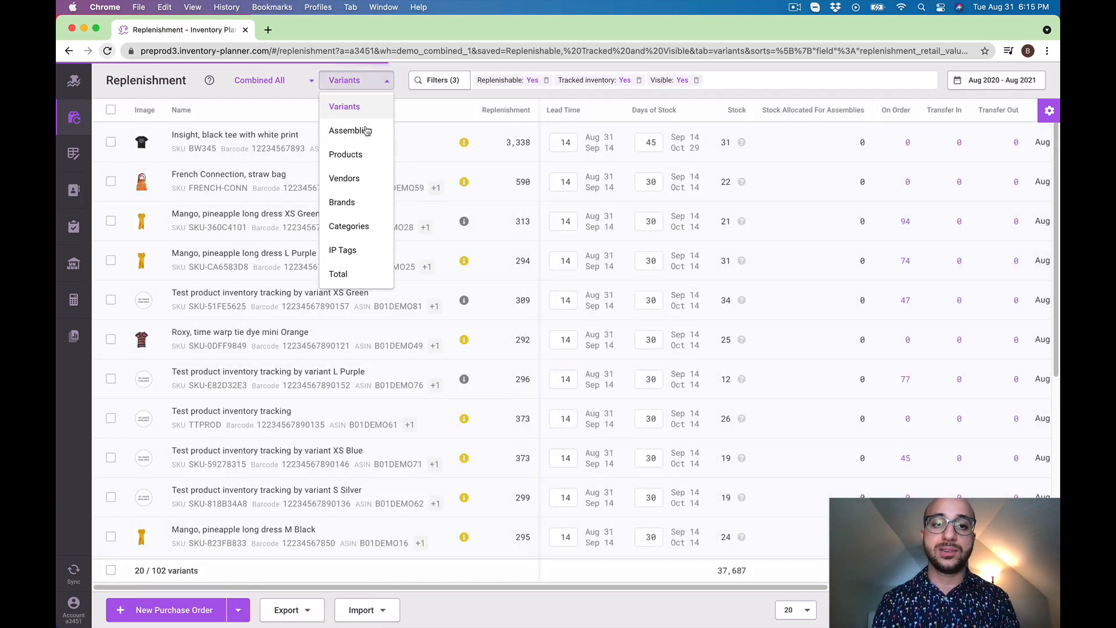
pyautogui.click(366, 130)
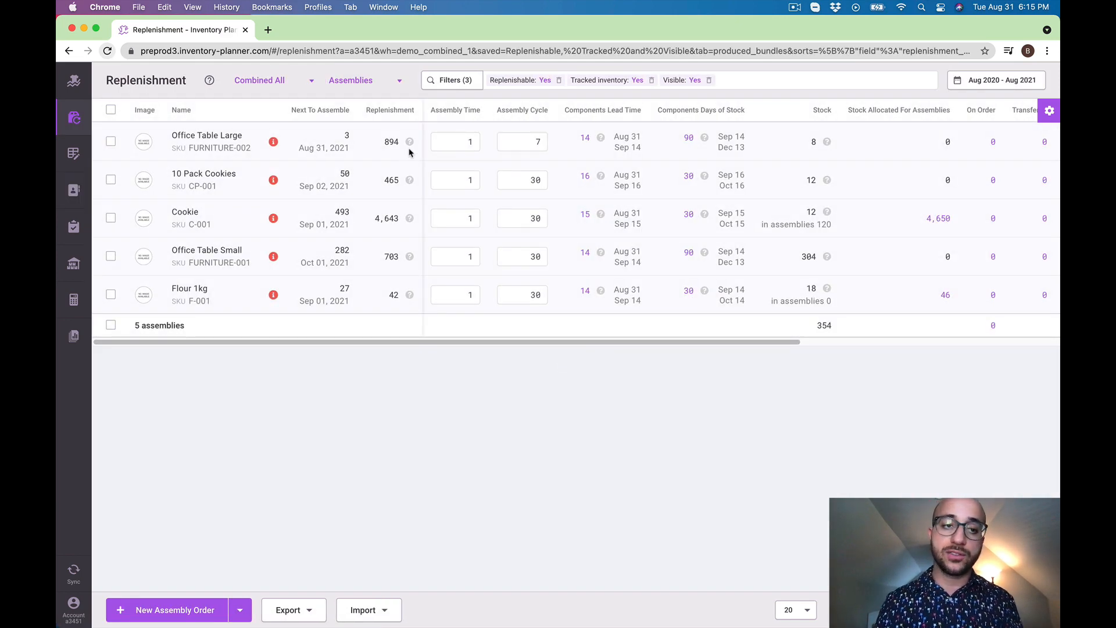
pyautogui.moveTo(411, 143)
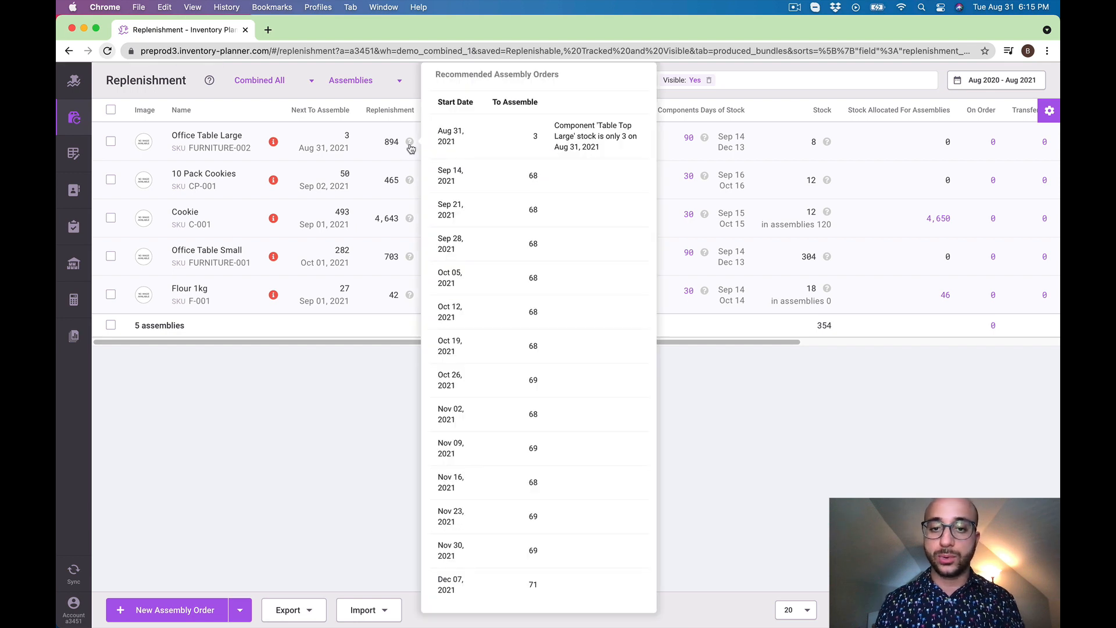
# Filter the replenishment assemblies by SKU FURNITURE-002
pyautogui.click(795, 453)
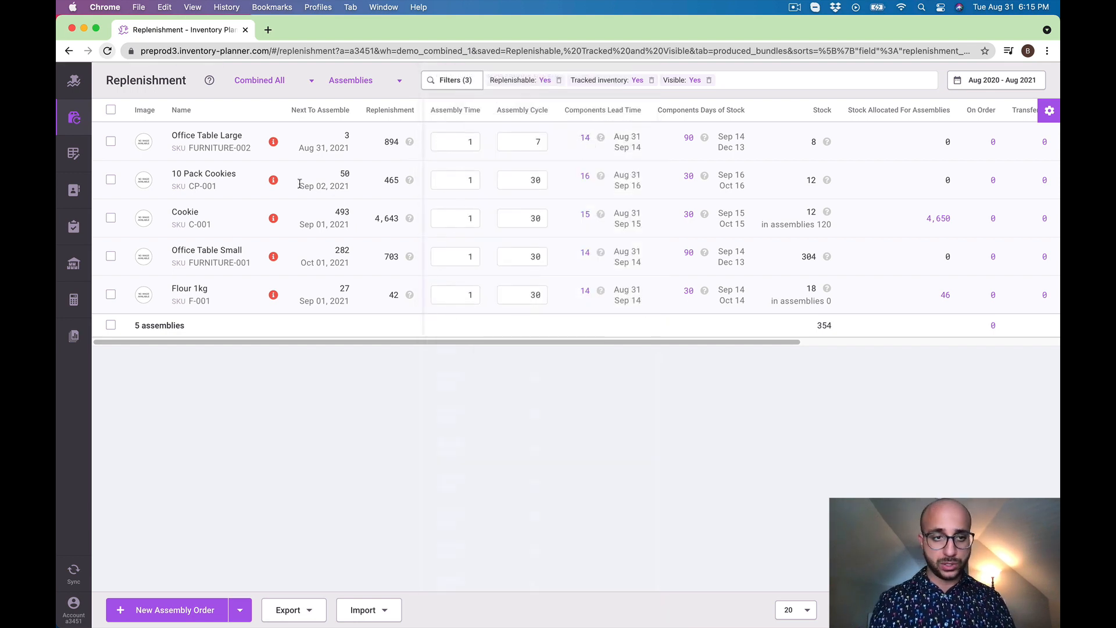
pyautogui.click(762, 85)
pyautogui.press('super+v')
pyautogui.press('Return')
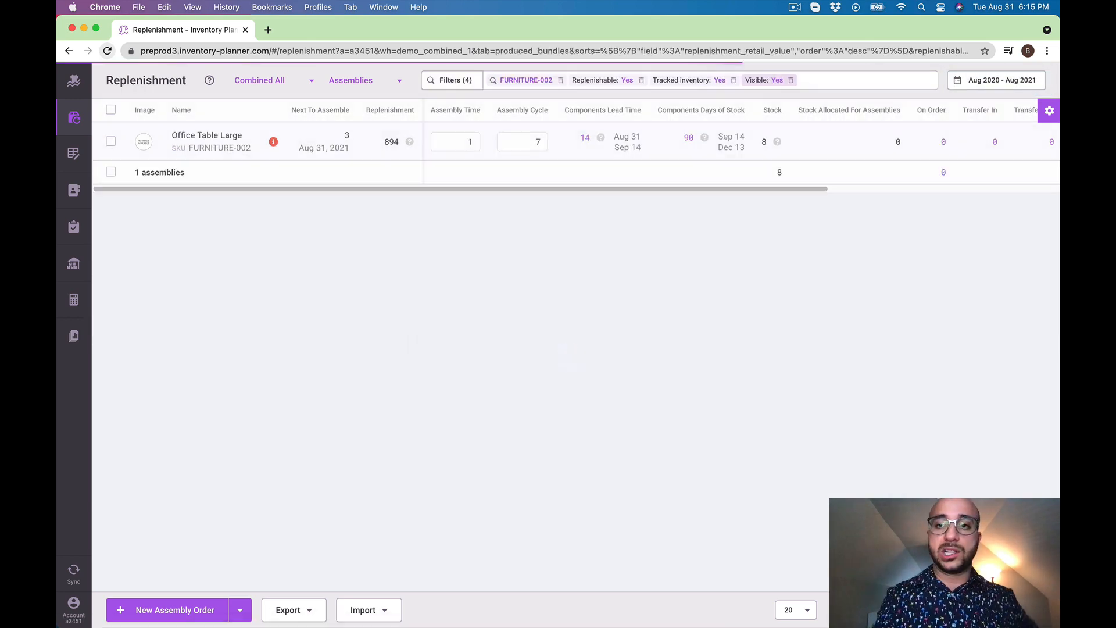
# Review Office Table Large's replenishment forecast and its assembly components, close the details and check its next assembly quantity
pyautogui.click(274, 142)
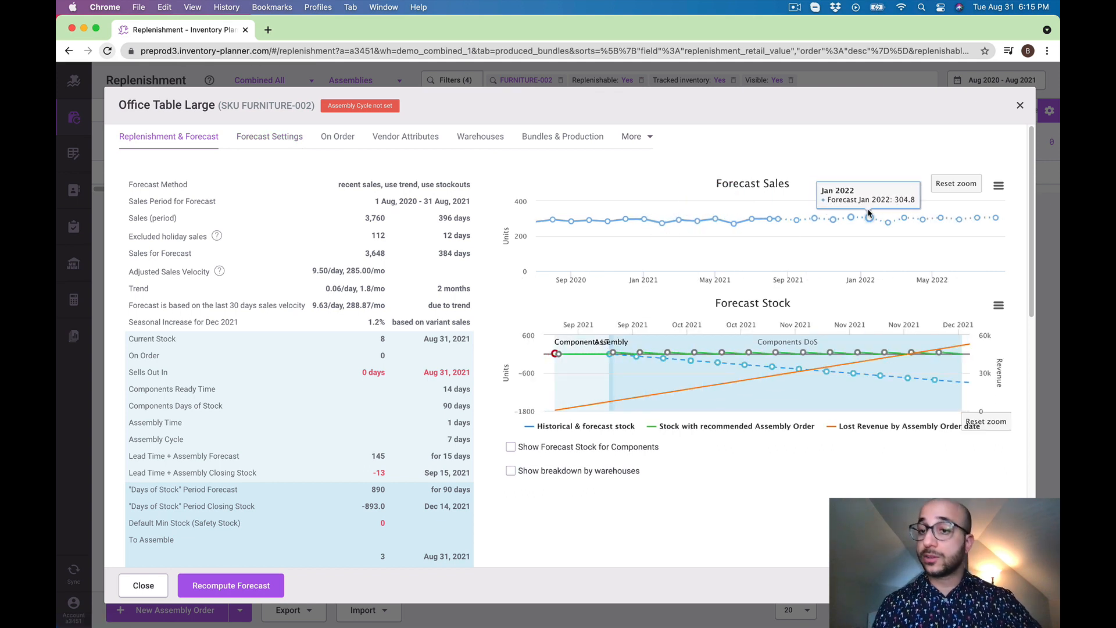
pyautogui.click(582, 142)
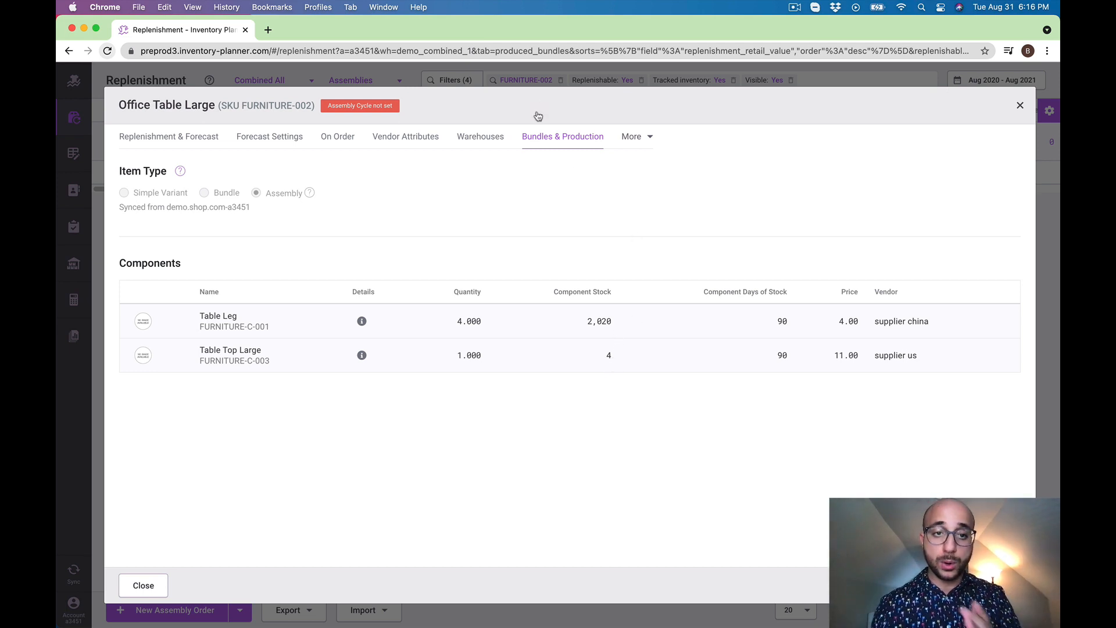
pyautogui.click(533, 70)
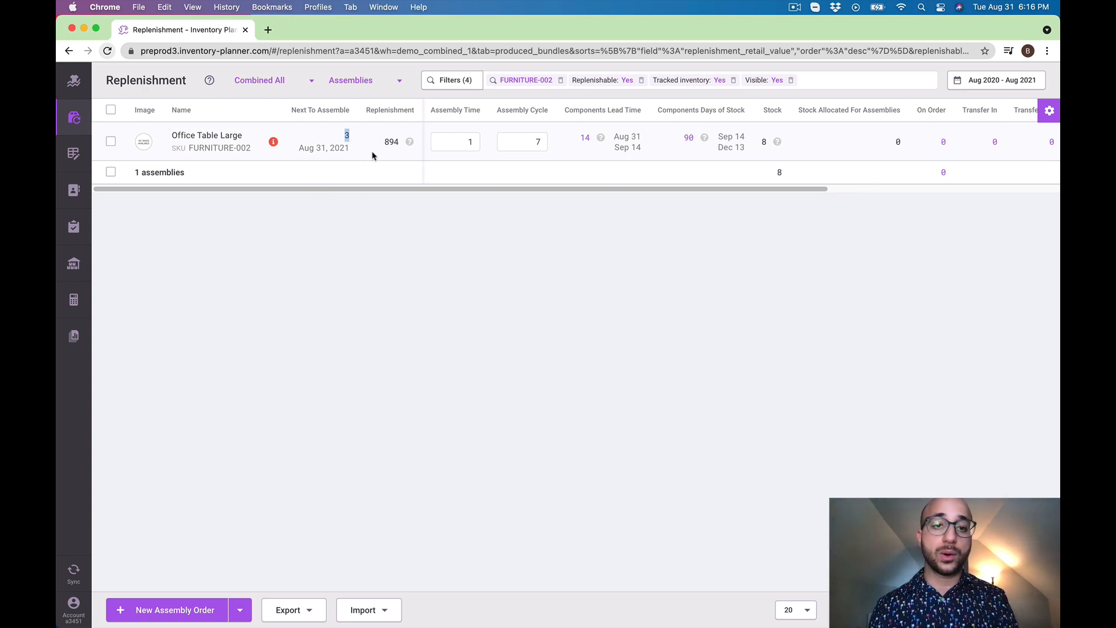
pyautogui.click(393, 145)
# Review Office Table Large's forecast method, the Use Stockouts History setting and the Forecast Stock chart, and close the details
pyautogui.click(276, 143)
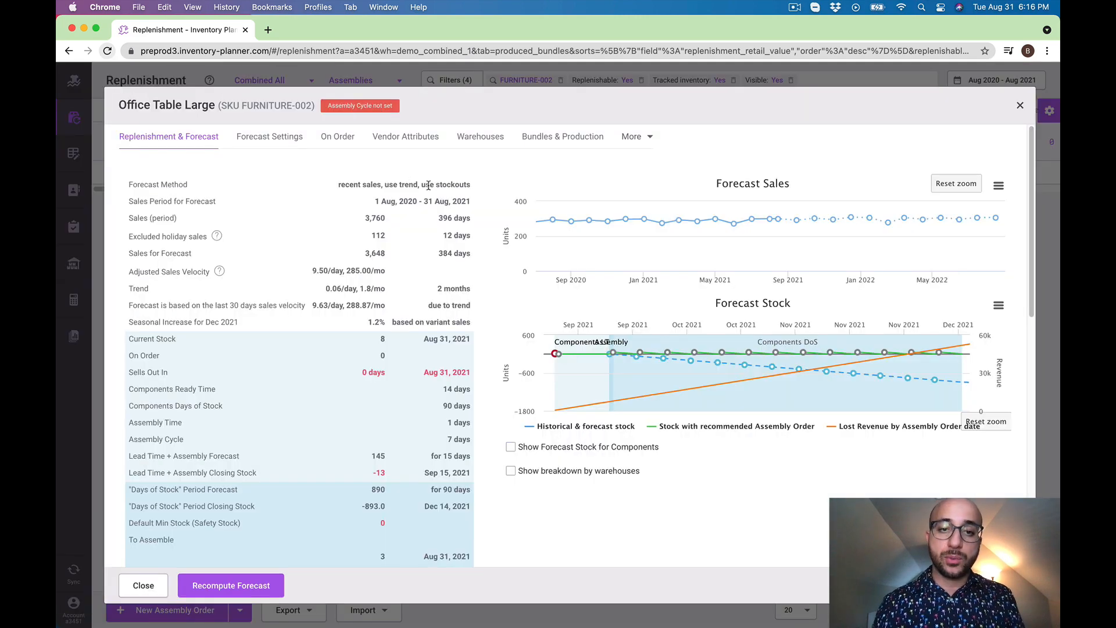
pyautogui.moveTo(421, 185); pyautogui.dragTo(472, 186)
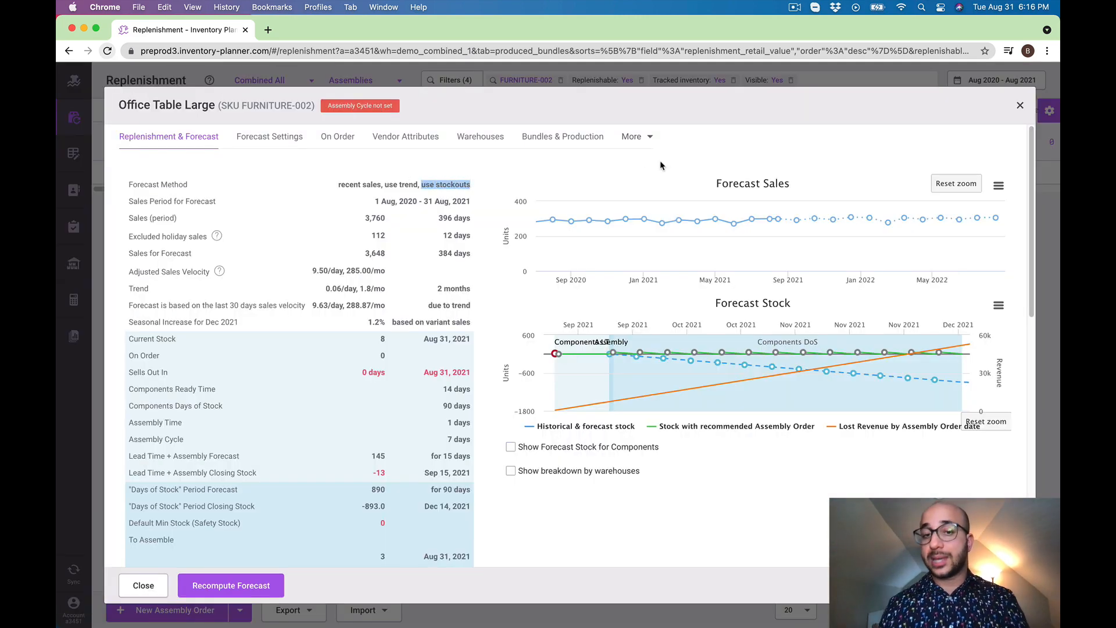
pyautogui.click(270, 137)
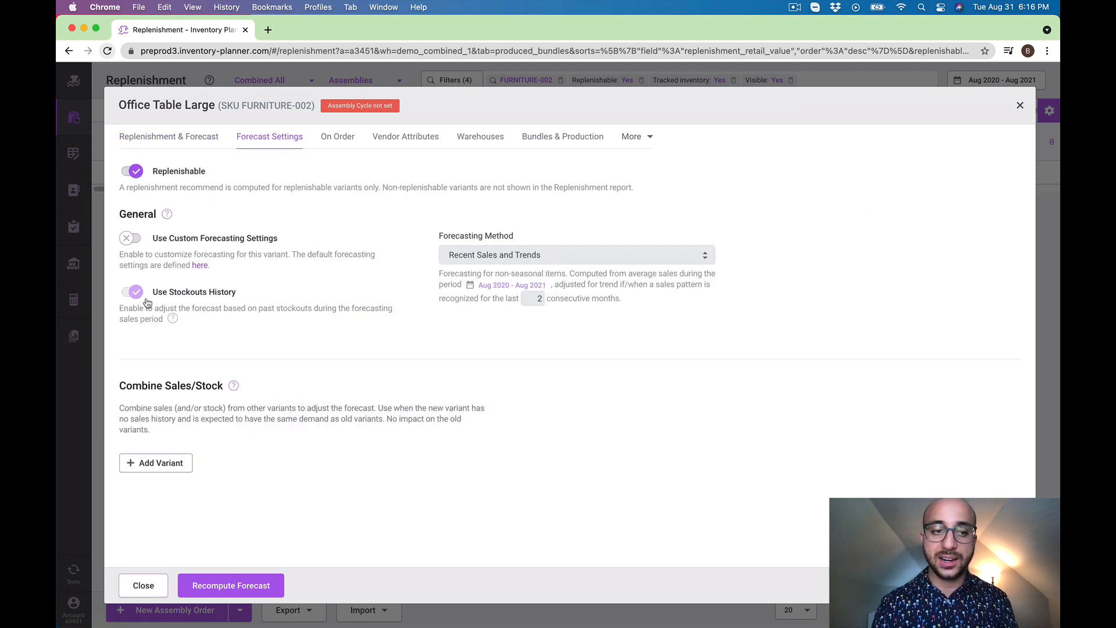
pyautogui.moveTo(157, 293); pyautogui.dragTo(237, 293)
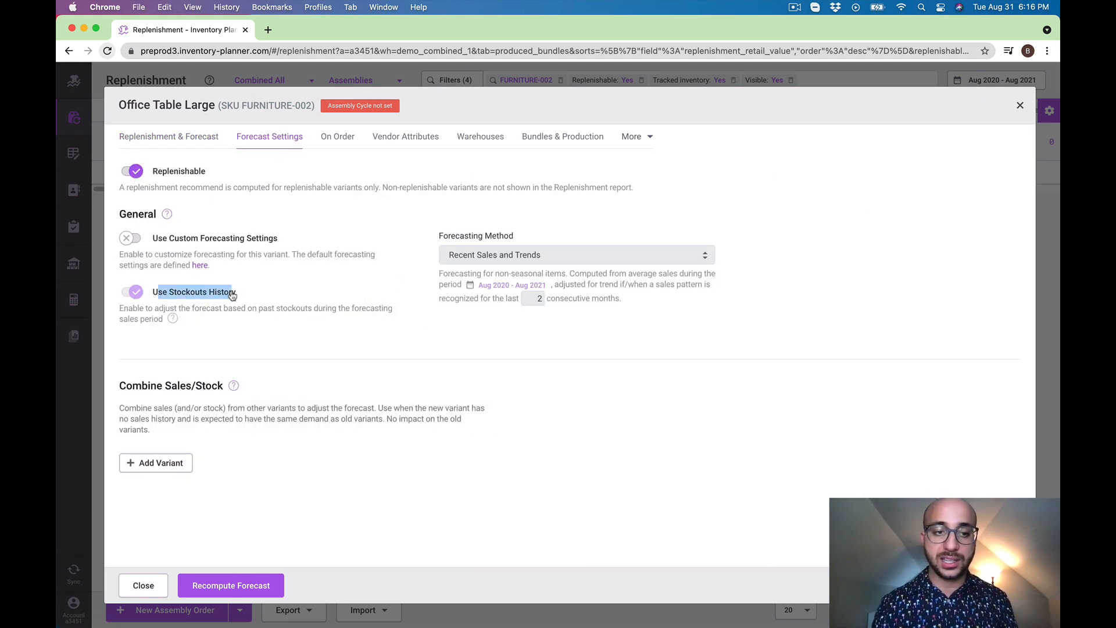
pyautogui.click(187, 145)
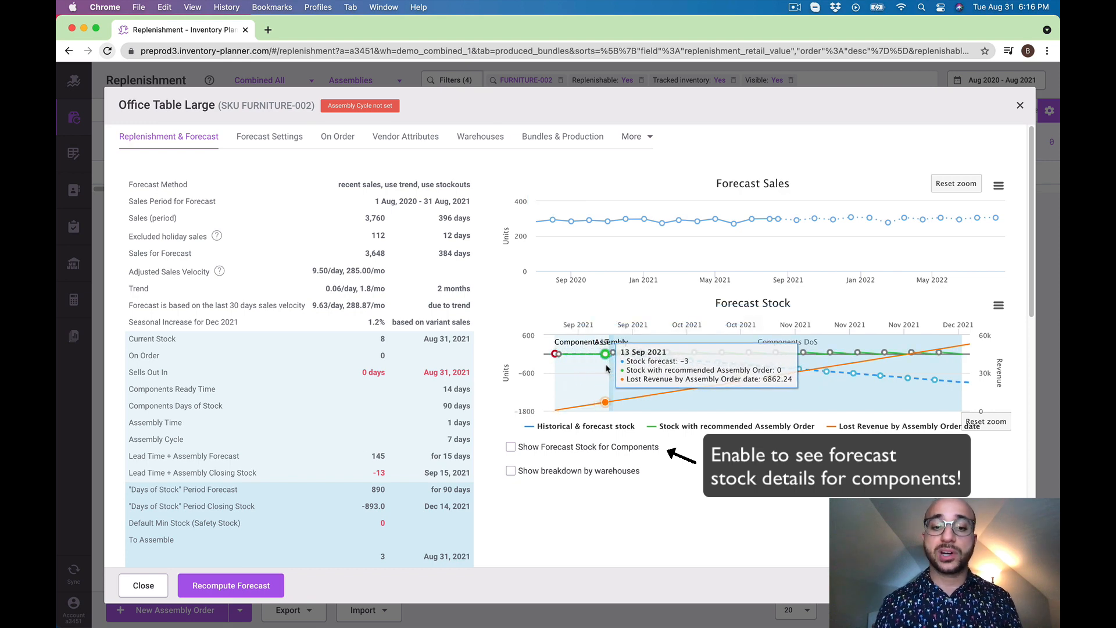
pyautogui.click(614, 81)
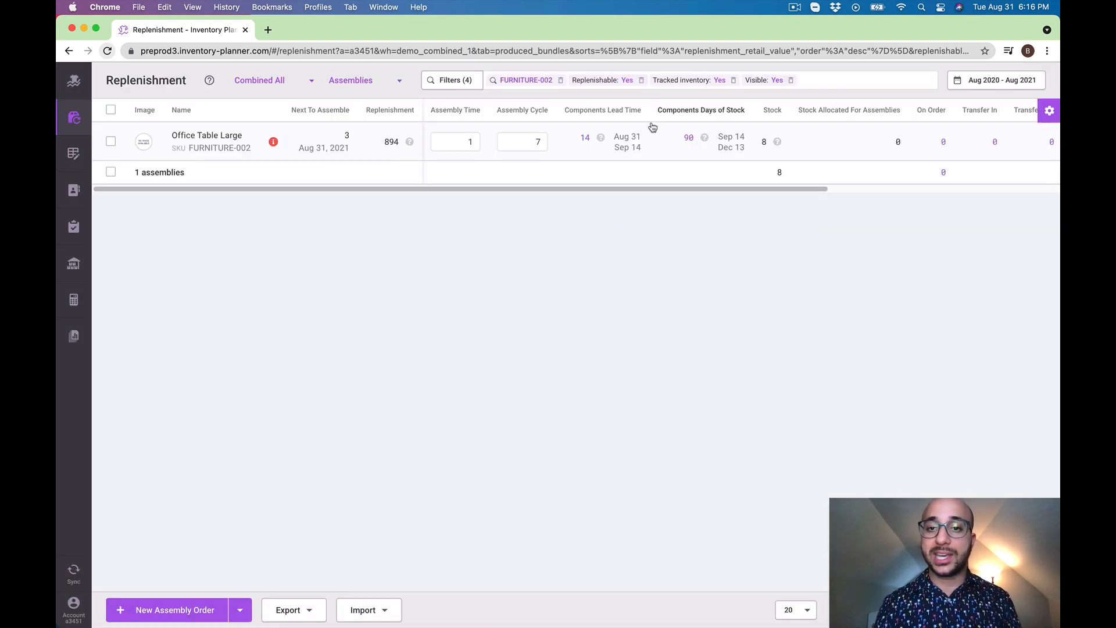
# Review Office Table Large's components lead time dates, its recommended assembly orders and the end date of the components' days of stock
pyautogui.moveTo(642, 149); pyautogui.dragTo(614, 149)
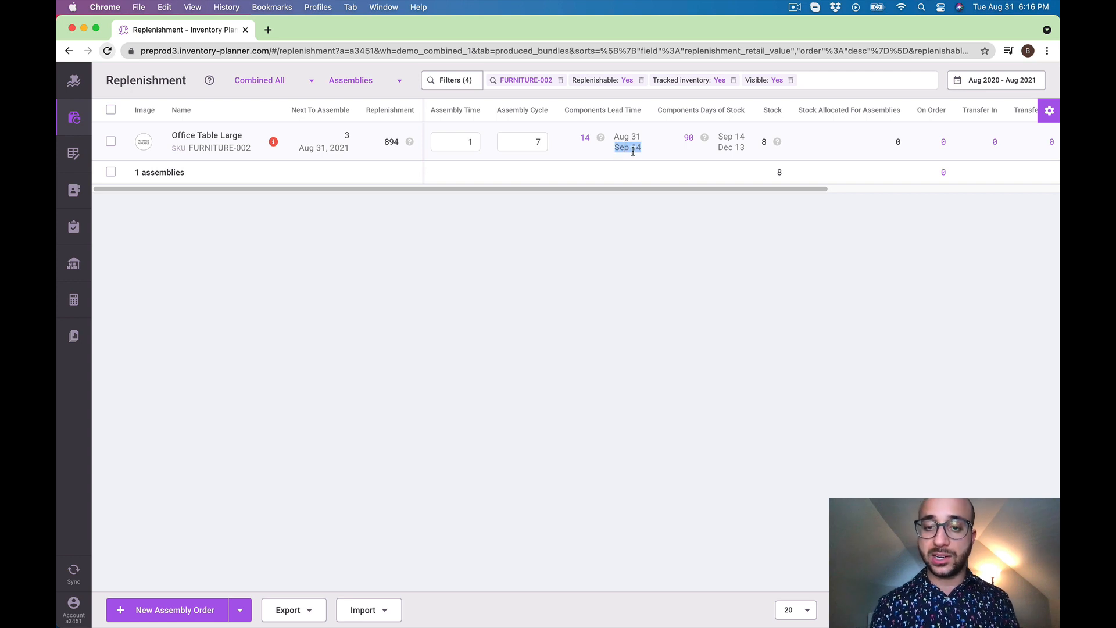
pyautogui.click(589, 138)
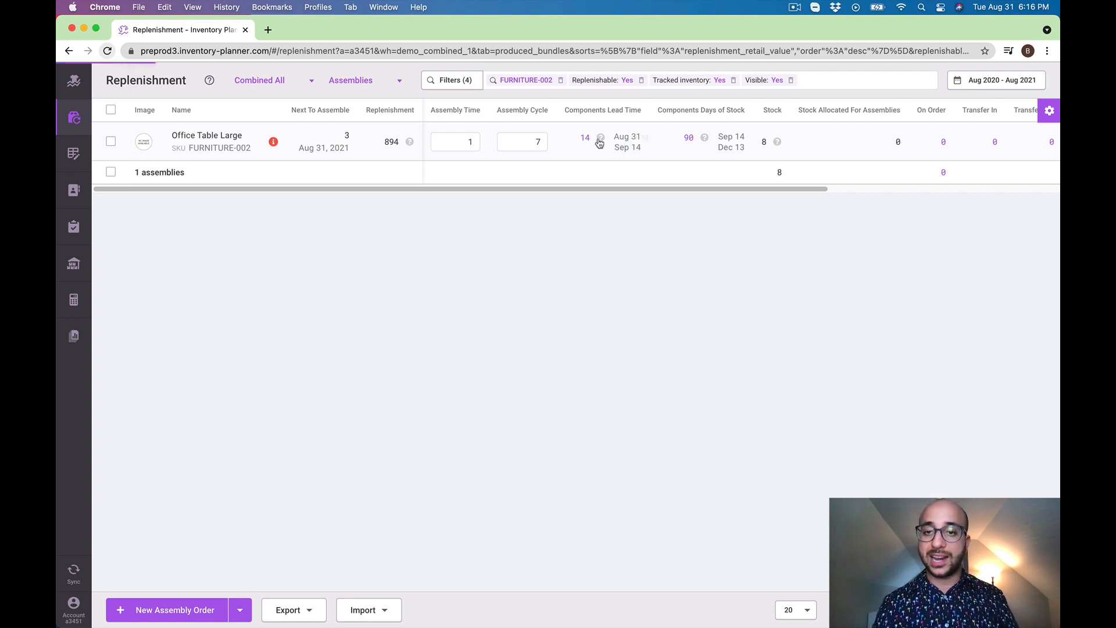
pyautogui.click(663, 247)
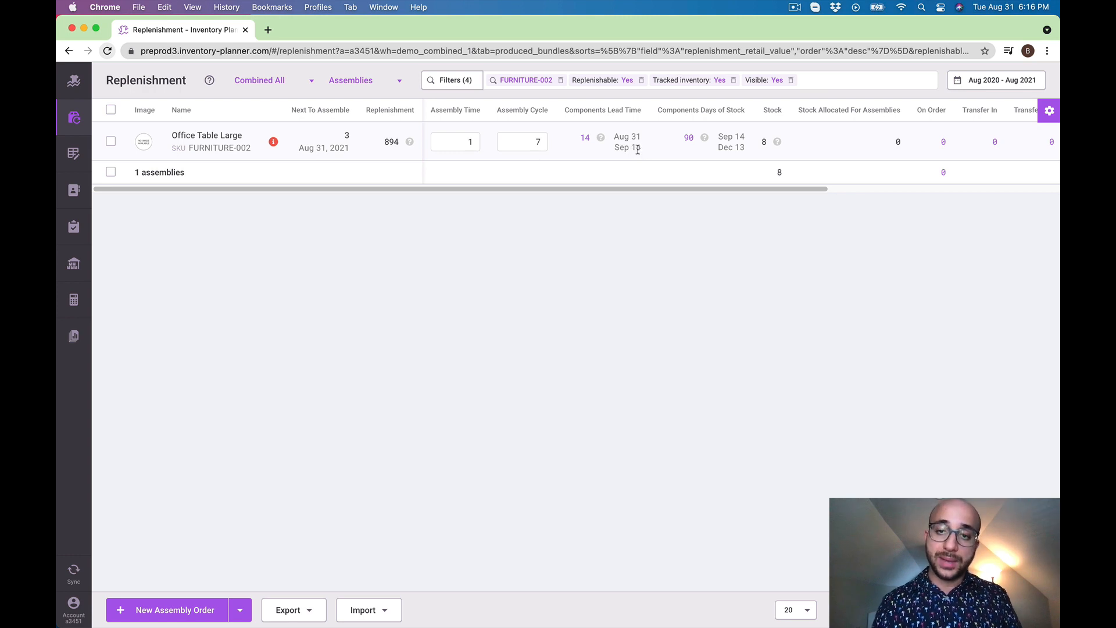
pyautogui.click(410, 143)
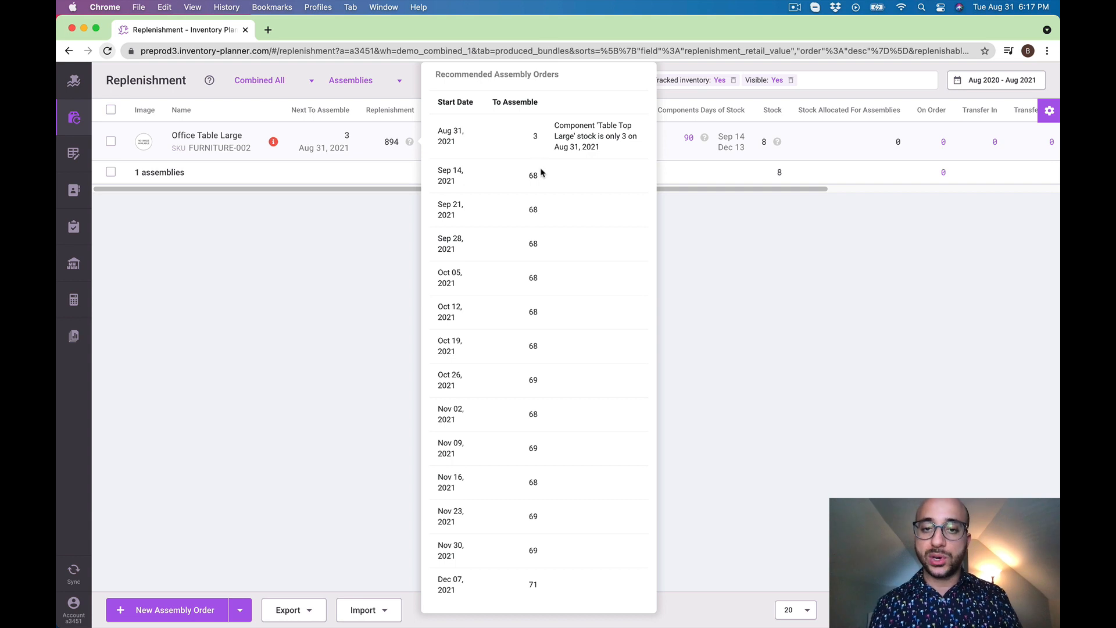
pyautogui.moveTo(542, 177); pyautogui.dragTo(530, 172)
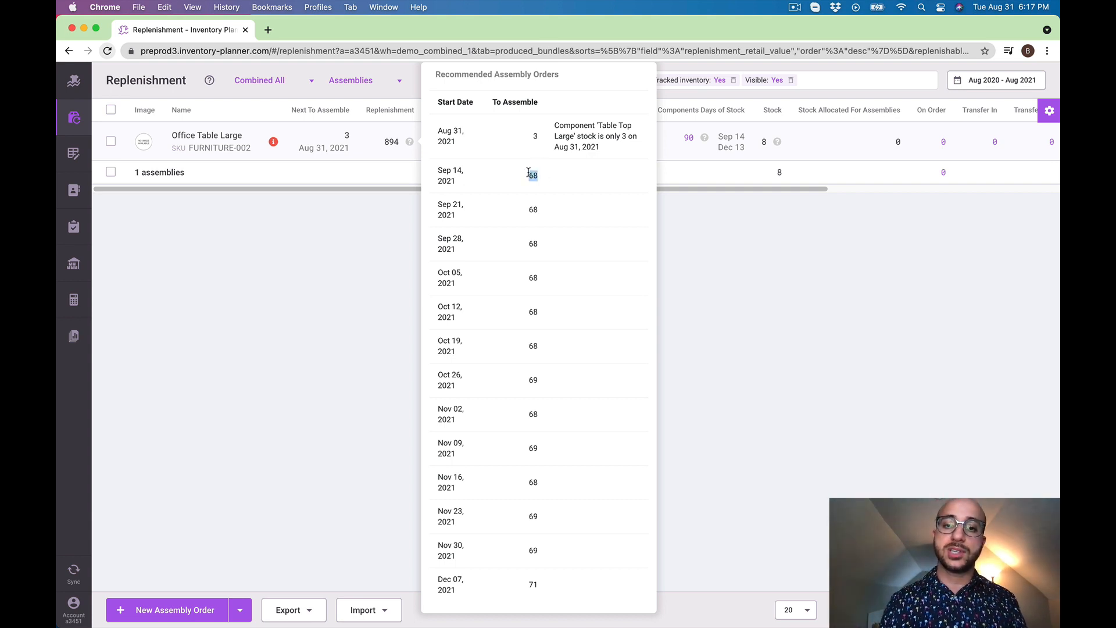
pyautogui.click(558, 192)
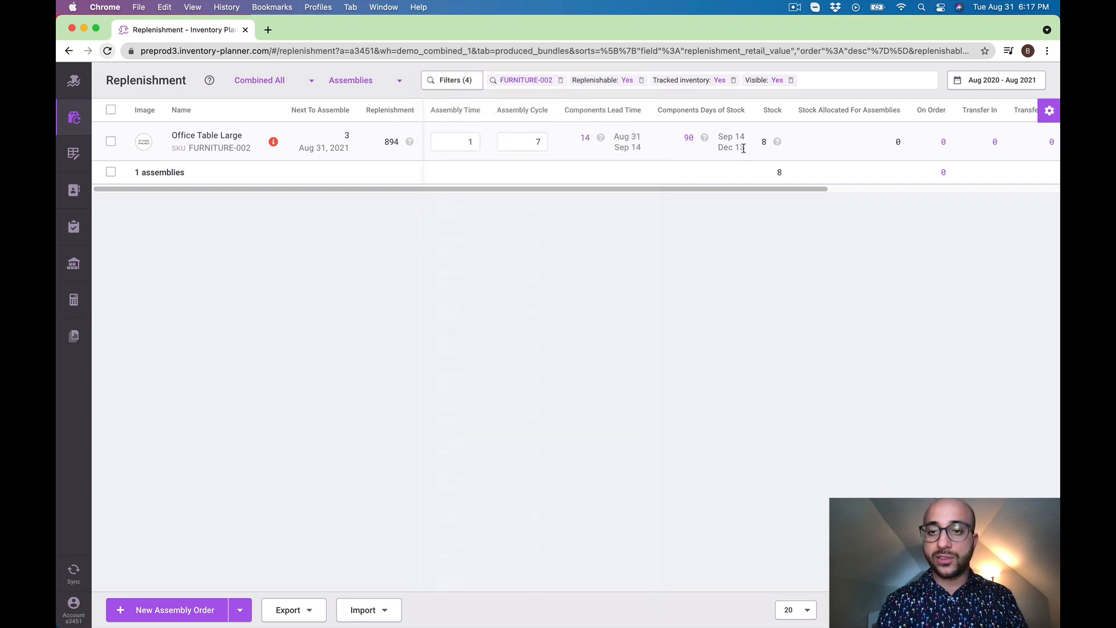
pyautogui.moveTo(744, 149); pyautogui.dragTo(719, 154)
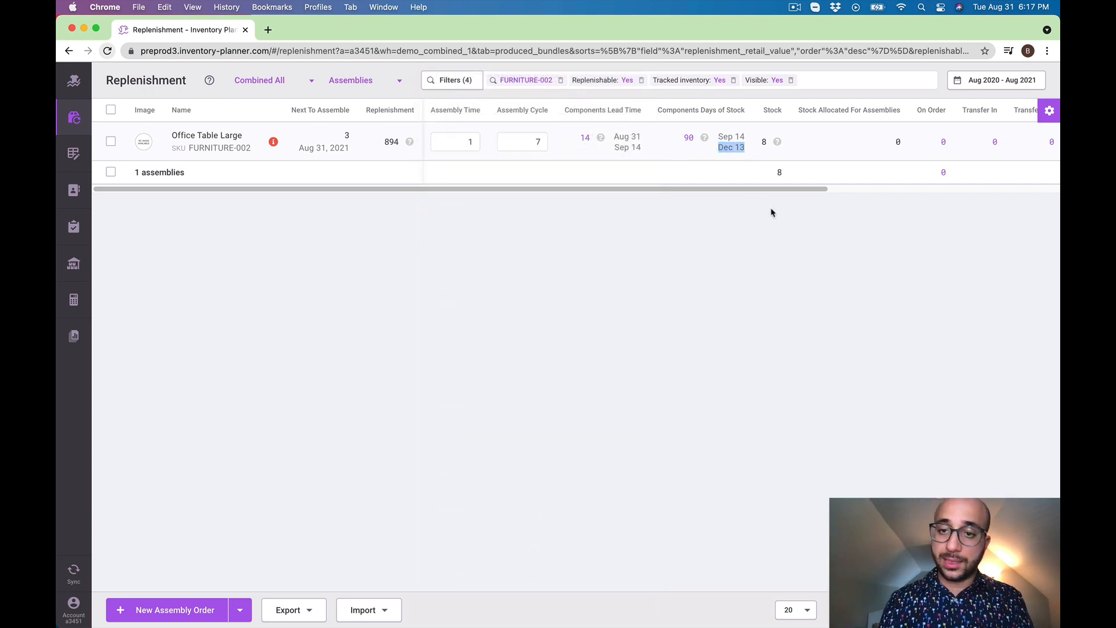
pyautogui.click(597, 253)
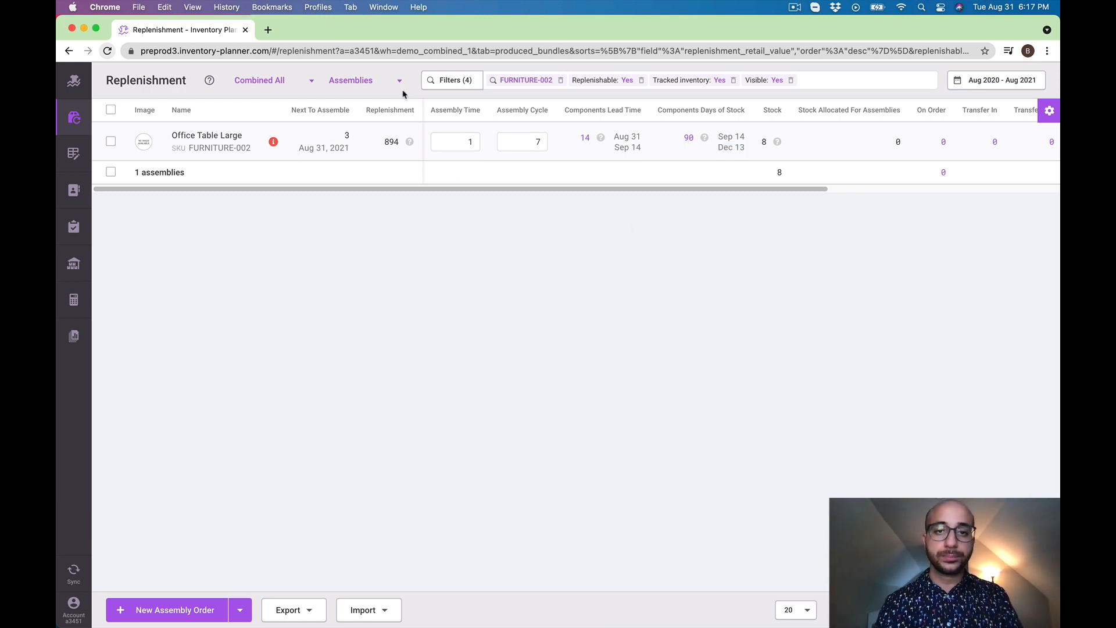
# Show the component variants of Office Table Large and review Table Top Large's replenishment details and Forecast Sales chart
pyautogui.click(586, 138)
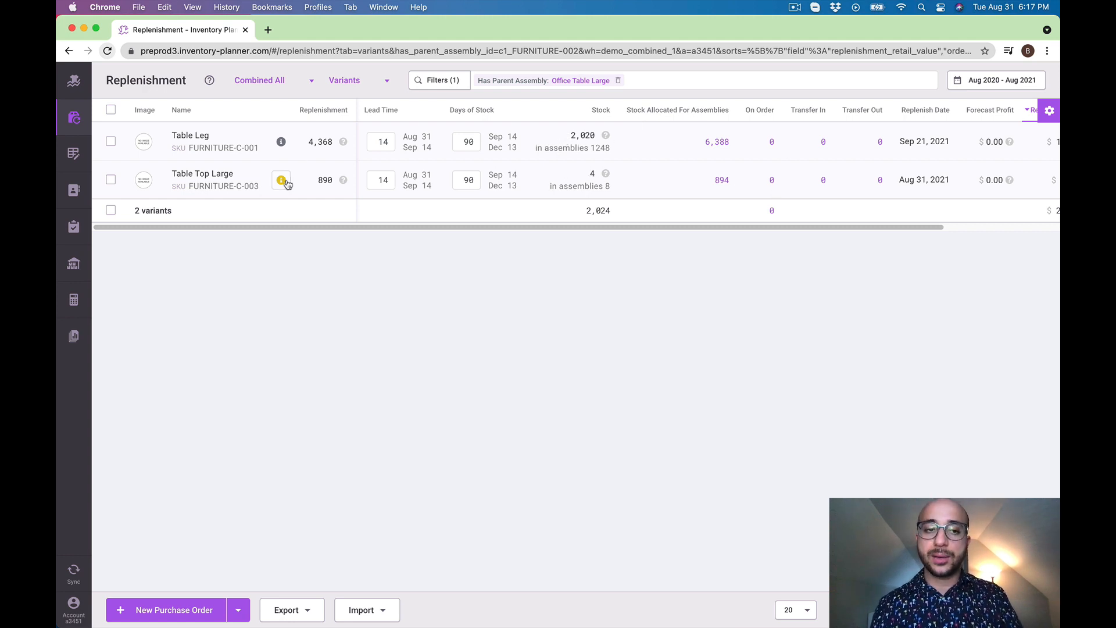
pyautogui.moveTo(281, 184)
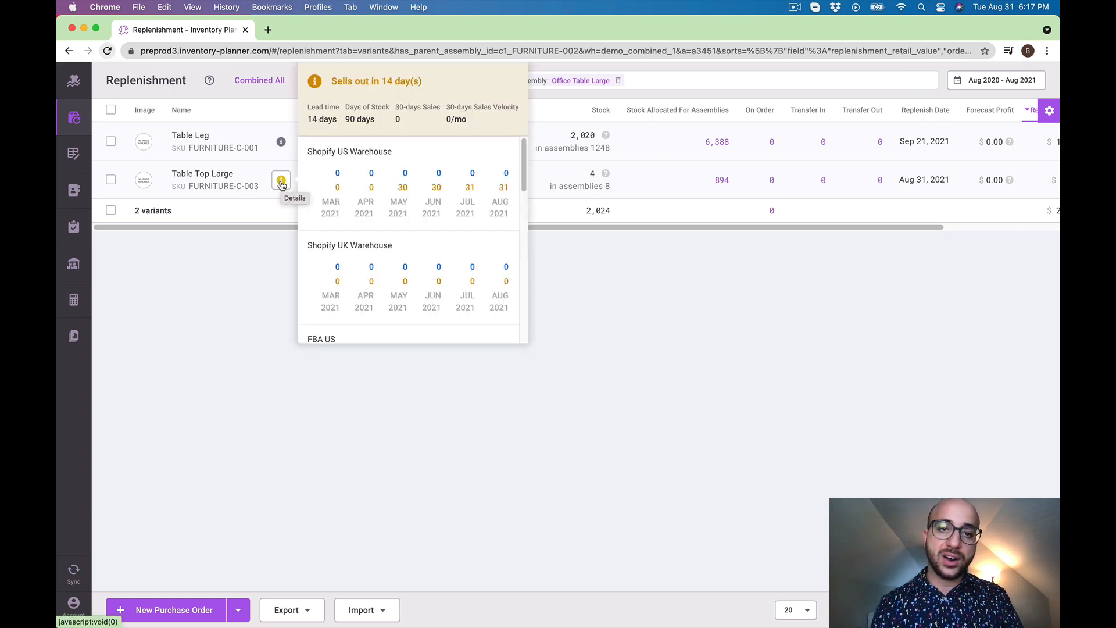
pyautogui.click(281, 184)
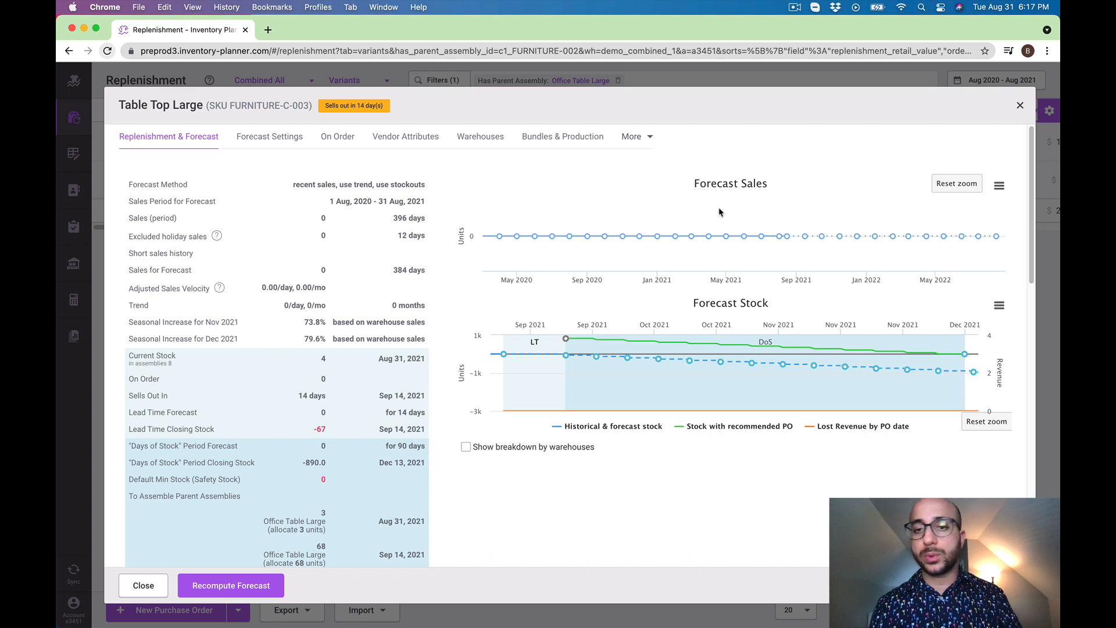
pyautogui.moveTo(704, 227)
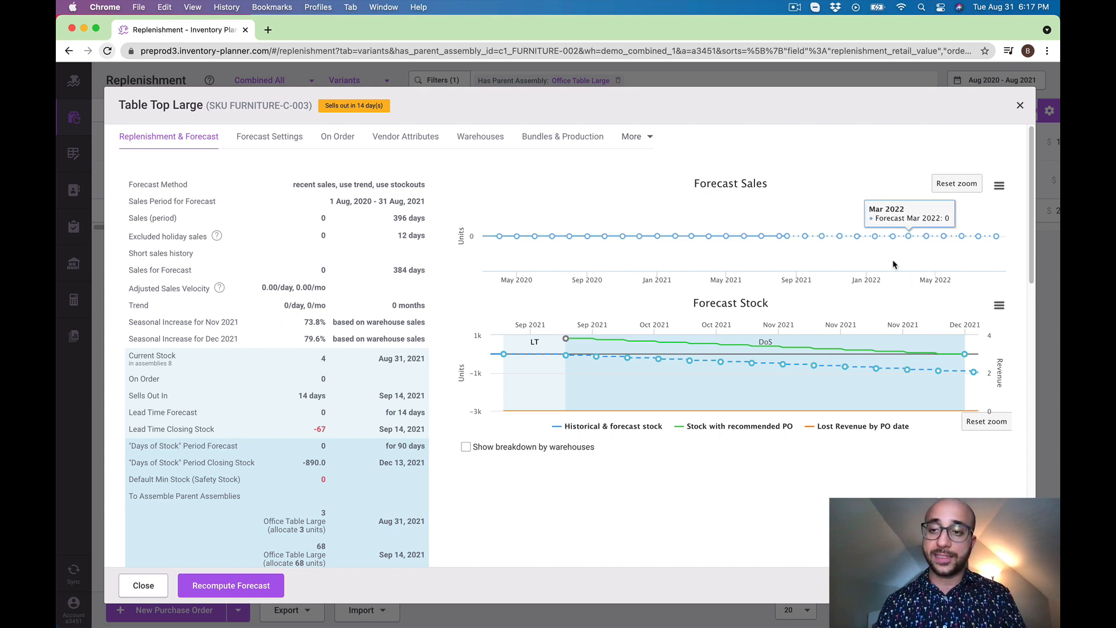
# Check the assembly replenishment and stock allocated for assembly of the assembly containing Table Top Large, and close the details
pyautogui.click(565, 145)
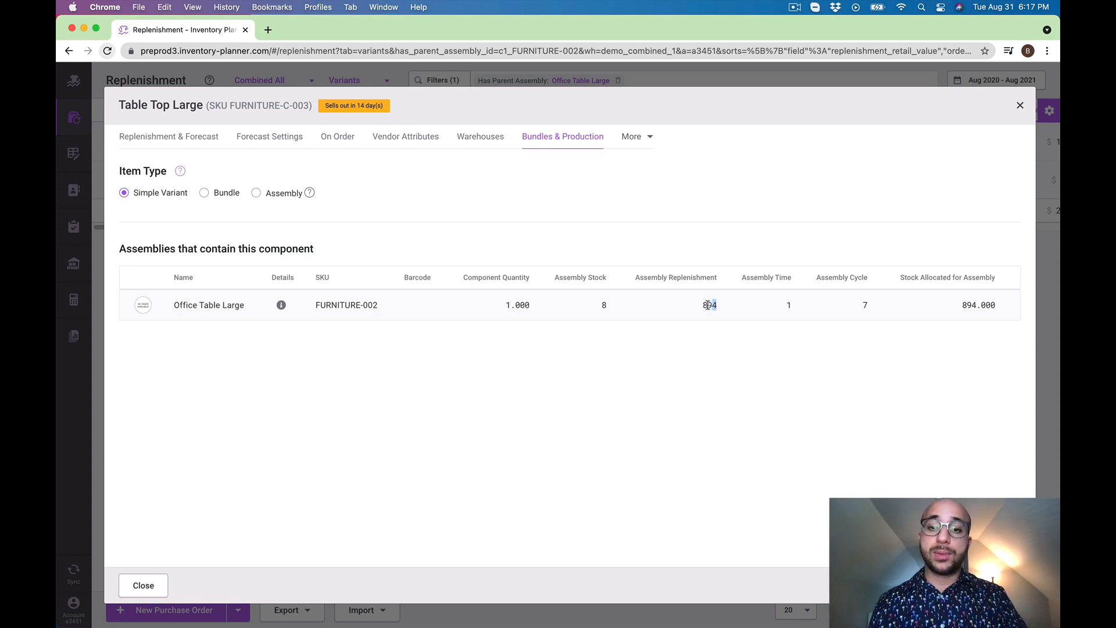
pyautogui.moveTo(726, 307); pyautogui.dragTo(702, 311)
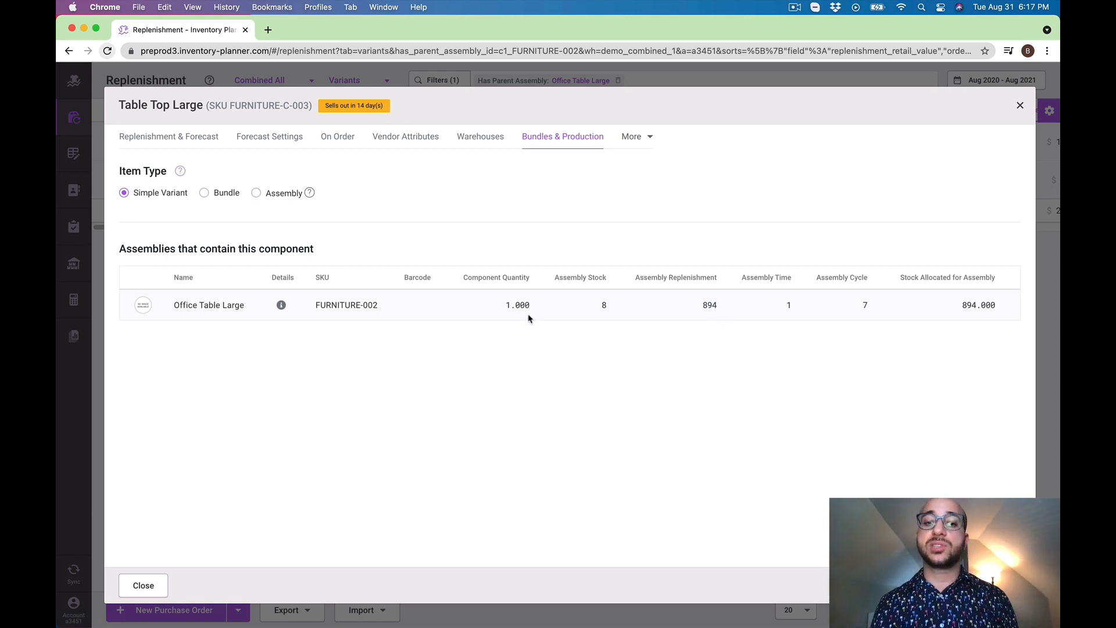
pyautogui.moveTo(1001, 305); pyautogui.dragTo(955, 308)
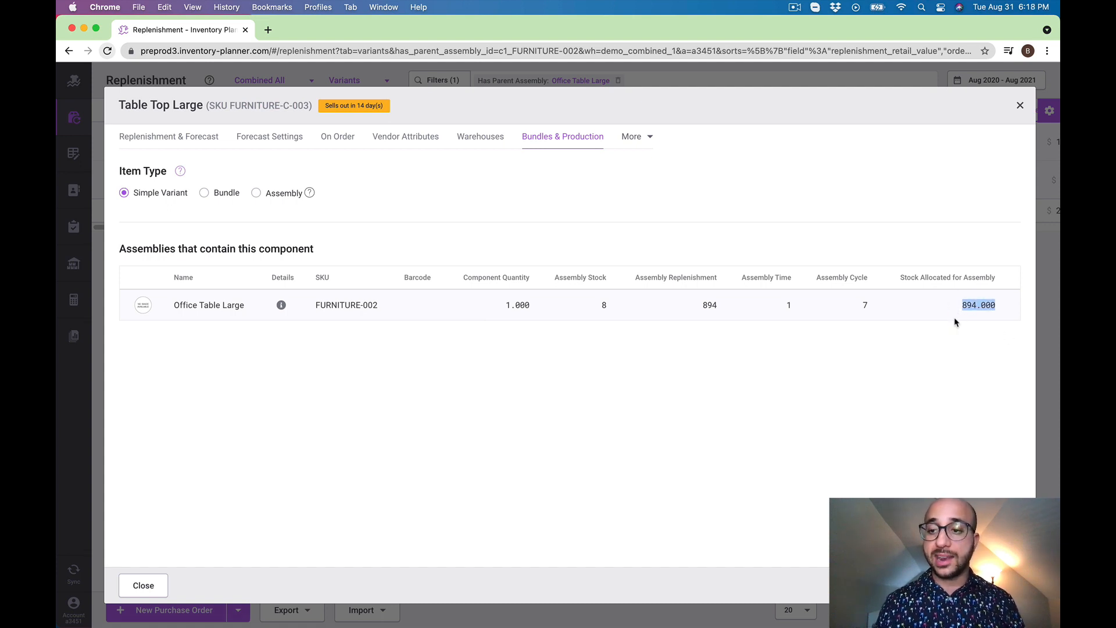
pyautogui.click(1020, 107)
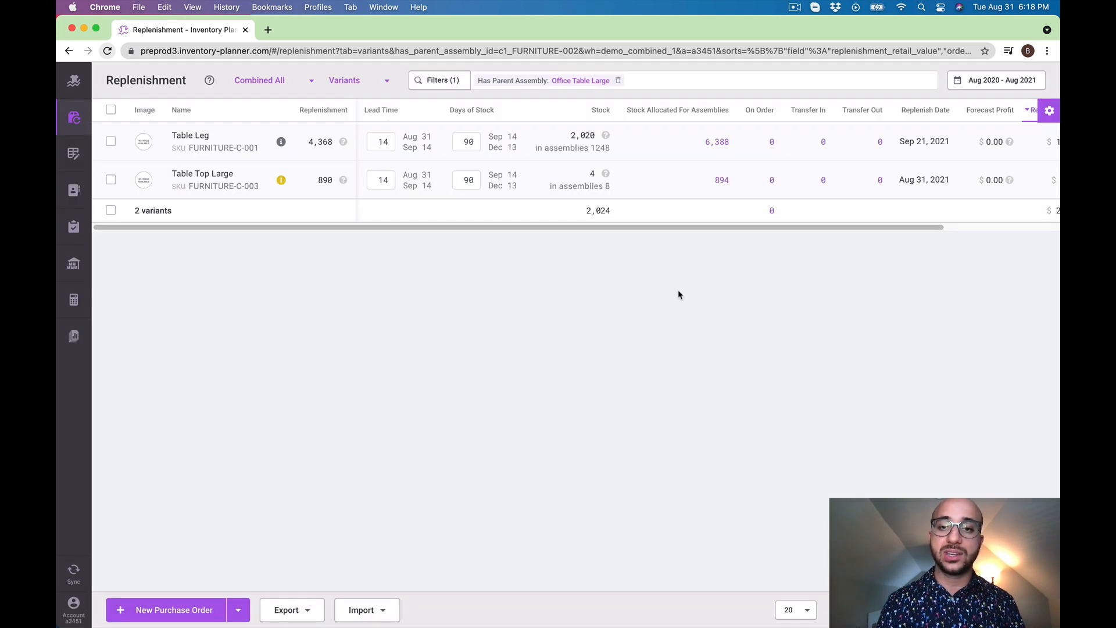
# Check which assemblies contain Table Leg, and examine Office Table Large's assembly replenishment, component quantity and stock allocated for assembly
pyautogui.tripleClick(517, 152)
pyautogui.click(563, 293)
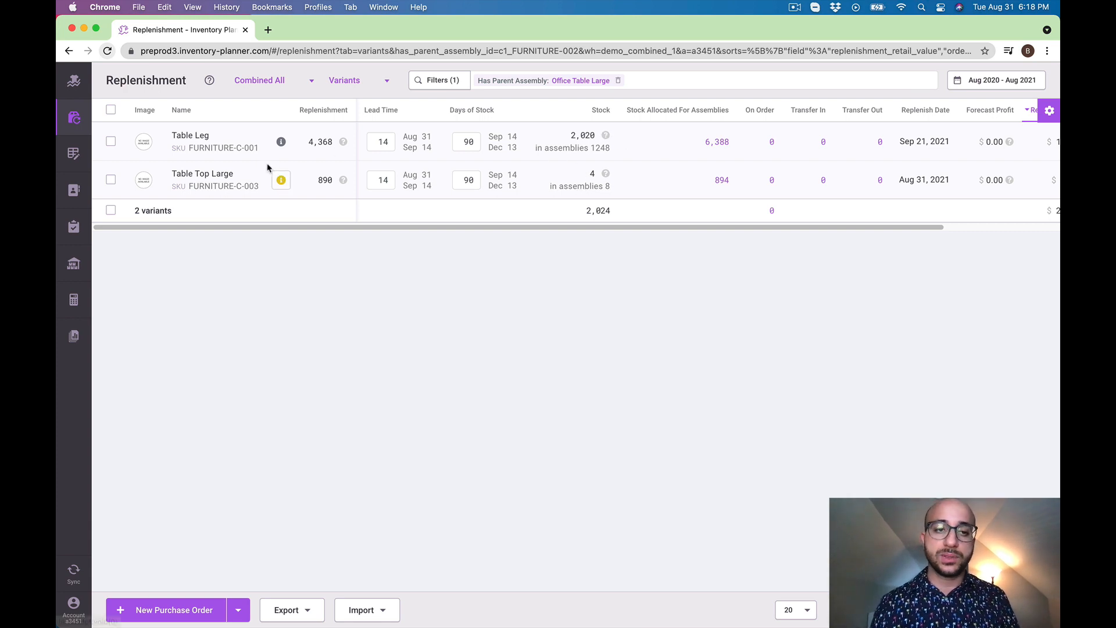
pyautogui.click(279, 142)
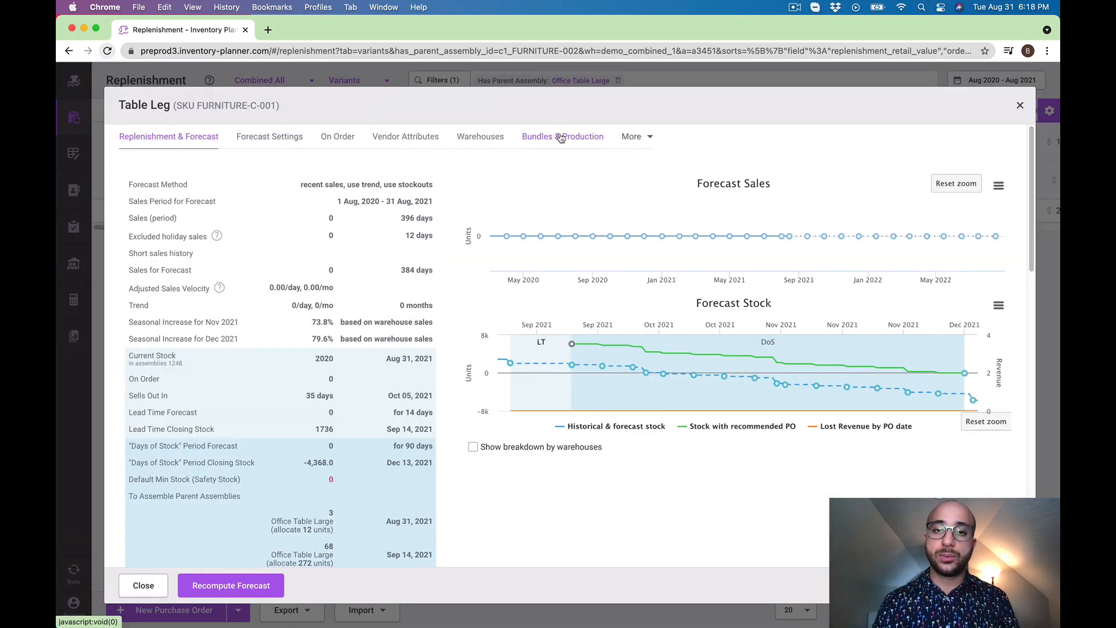
pyautogui.click(567, 138)
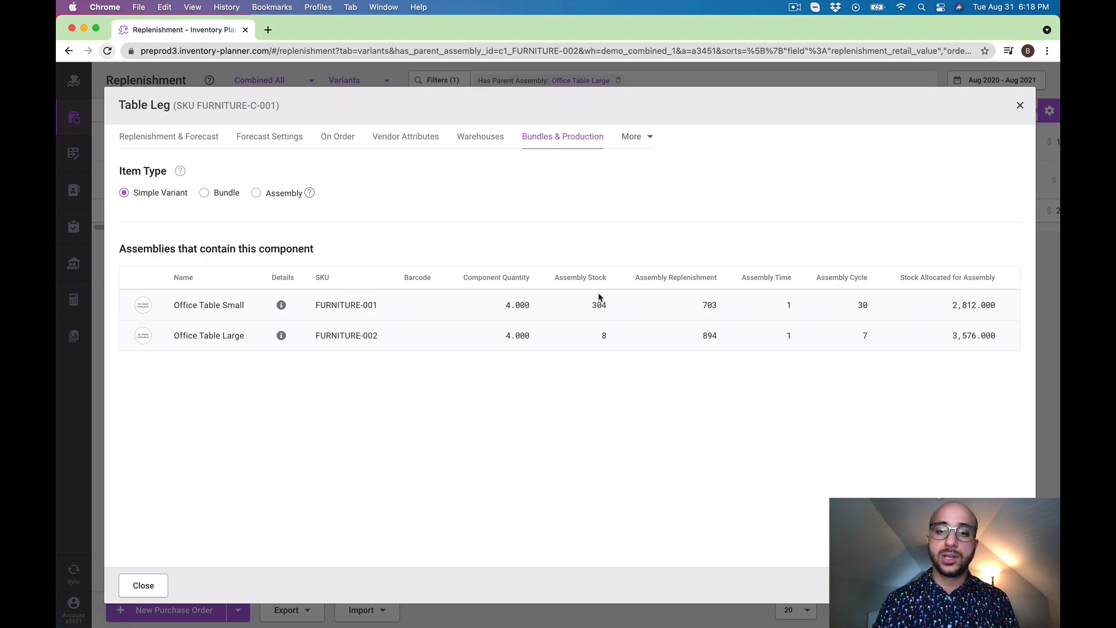
pyautogui.moveTo(721, 334); pyautogui.dragTo(693, 337)
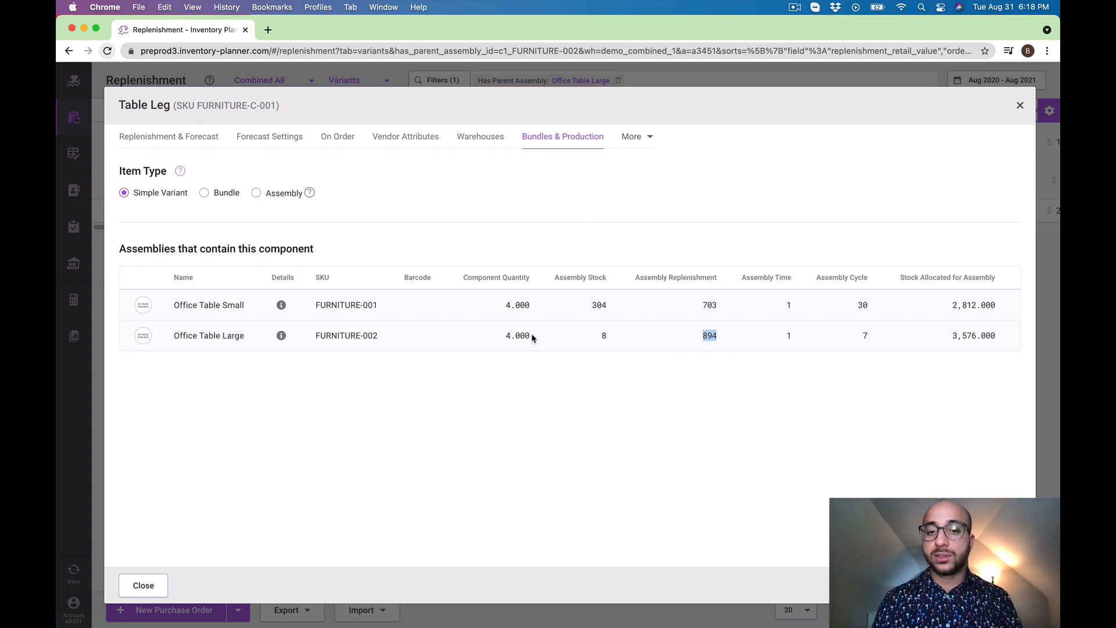
pyautogui.moveTo(532, 335); pyautogui.dragTo(491, 344)
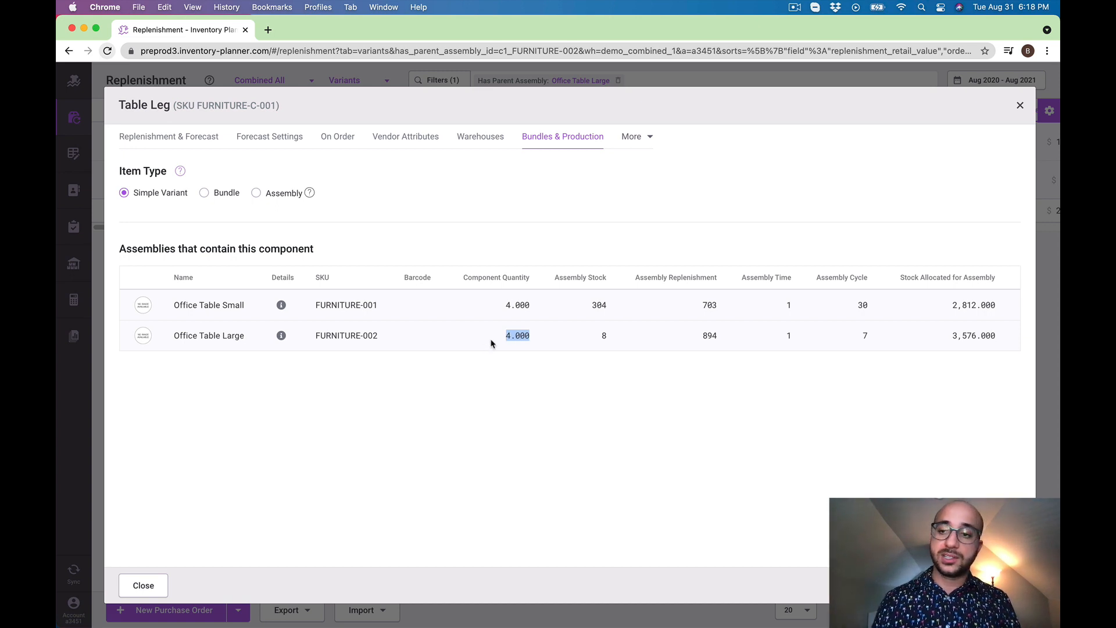
pyautogui.moveTo(947, 334); pyautogui.dragTo(996, 338)
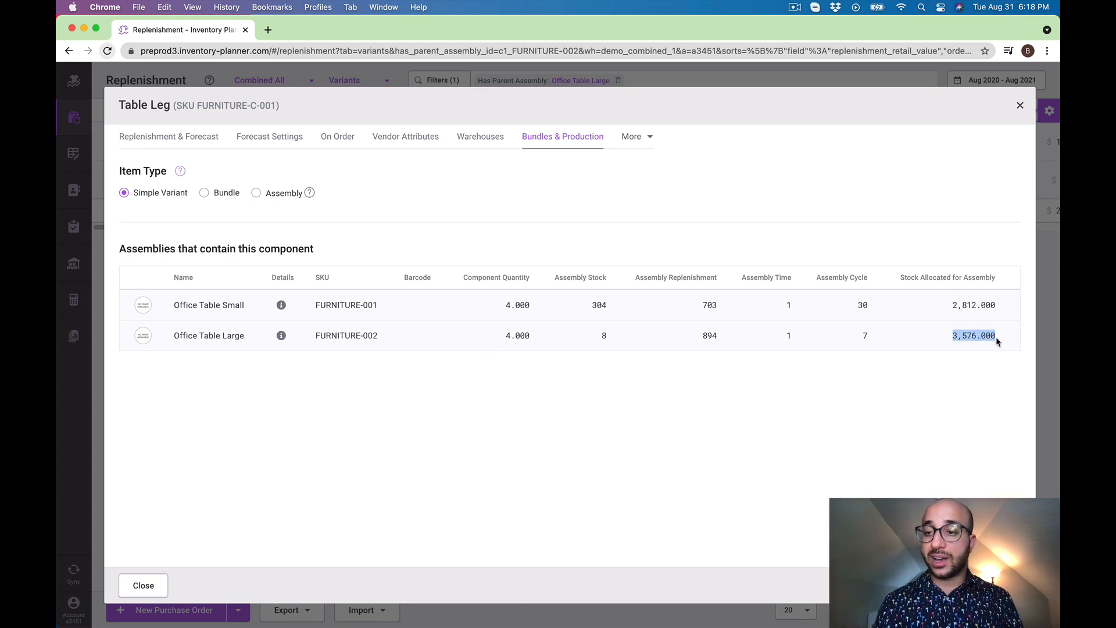
pyautogui.click(182, 349)
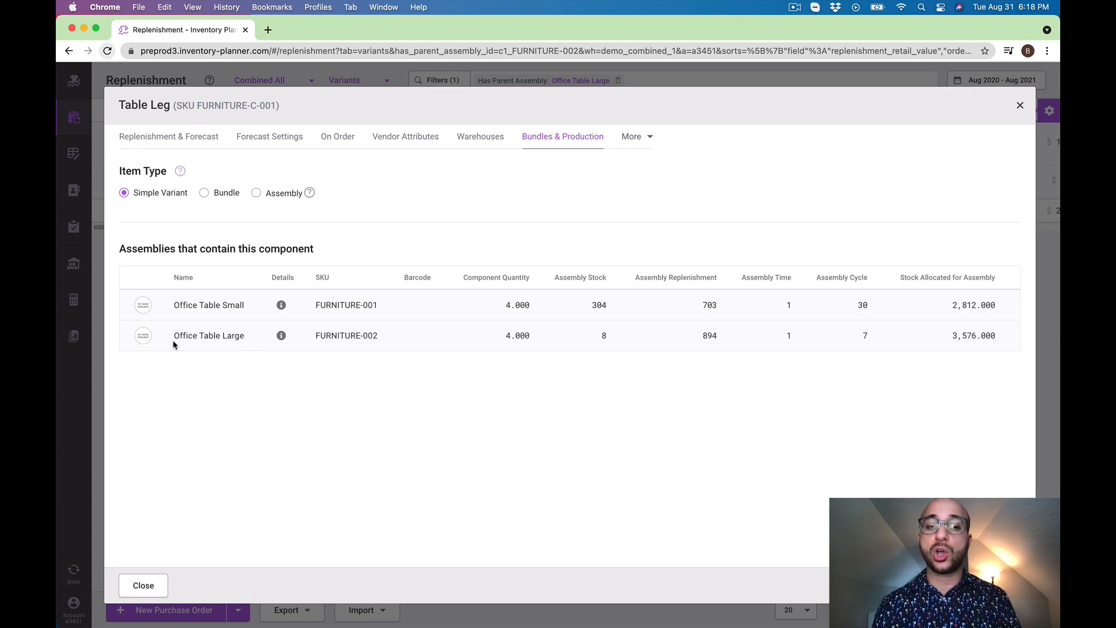
pyautogui.tripleClick(172, 342)
pyautogui.click(759, 423)
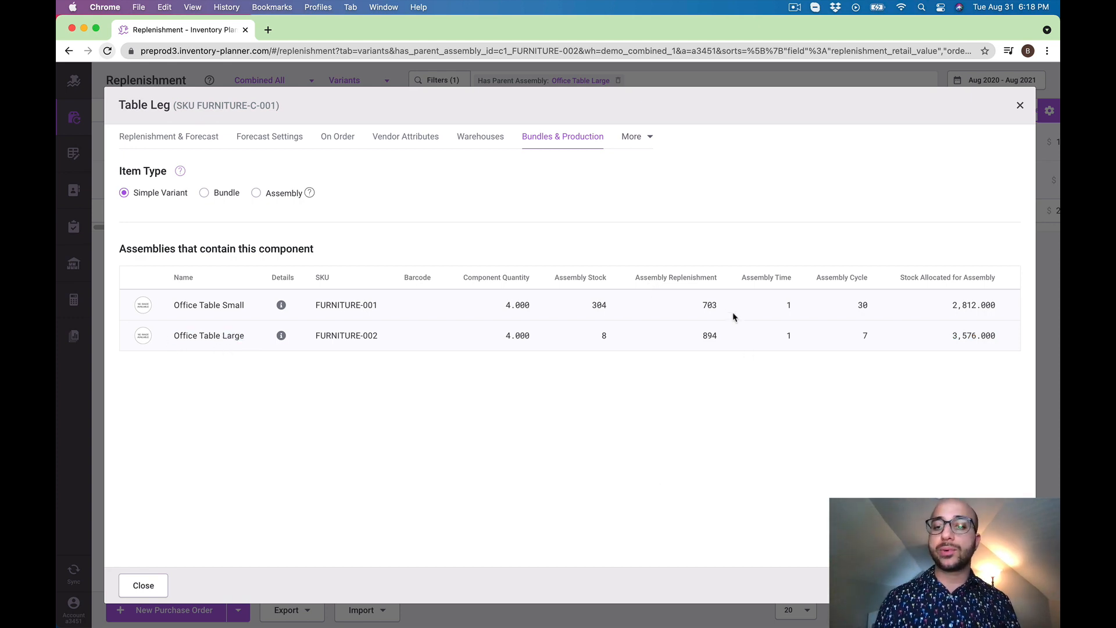
# Examine Office Table Small's assembly replenishment, component quantity and stock allocated for assembly, and close Table Leg's details
pyautogui.moveTo(724, 307); pyautogui.dragTo(700, 306)
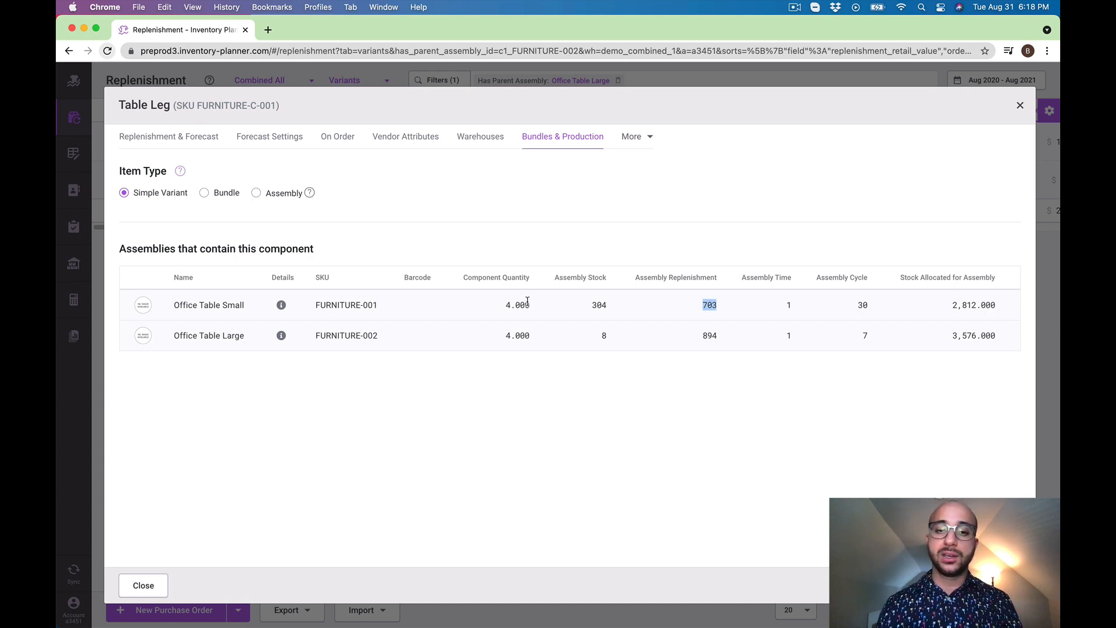
pyautogui.moveTo(529, 305); pyautogui.dragTo(488, 305)
pyautogui.moveTo(947, 305); pyautogui.dragTo(997, 310)
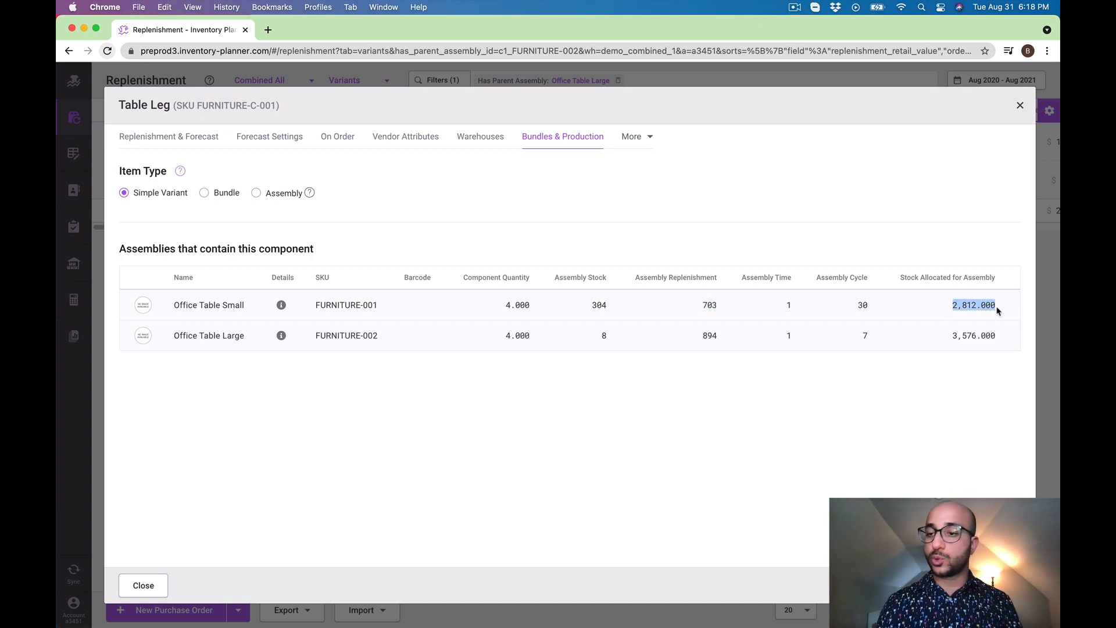
pyautogui.click(823, 77)
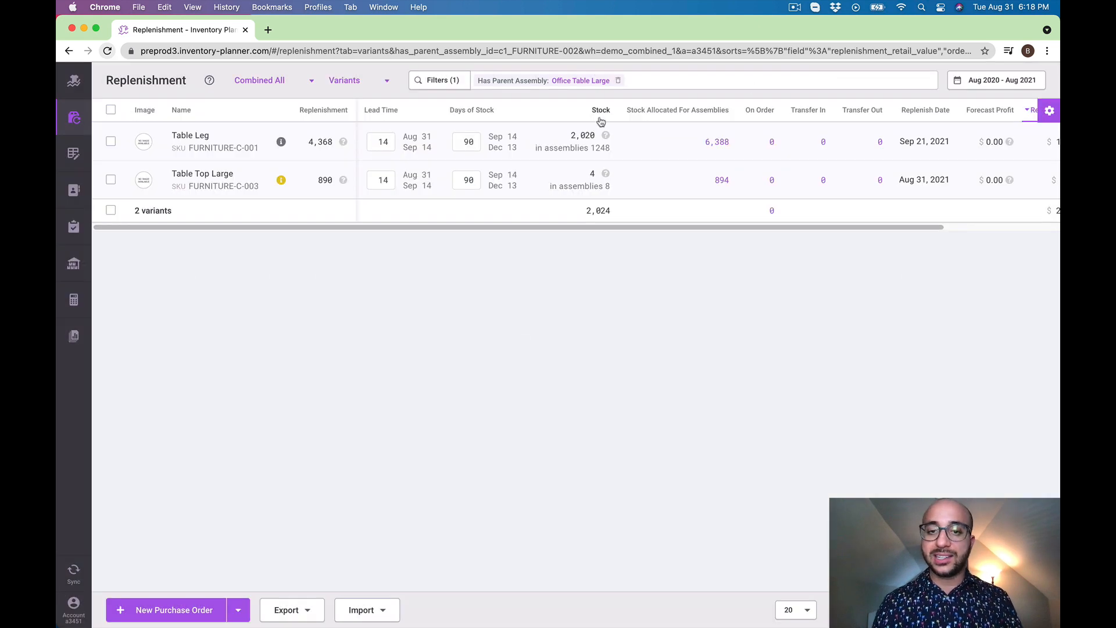
# View the assemblies behind Table Leg's allocated stock, return to the component variants and check Table Leg's replenishment quantity
pyautogui.click(720, 143)
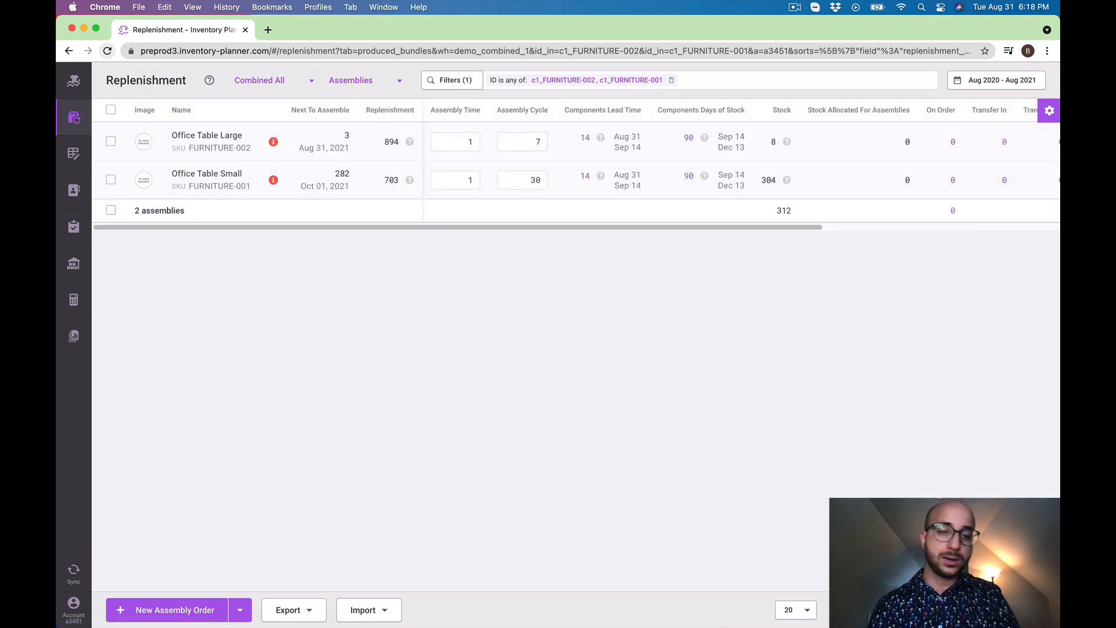
pyautogui.click(69, 51)
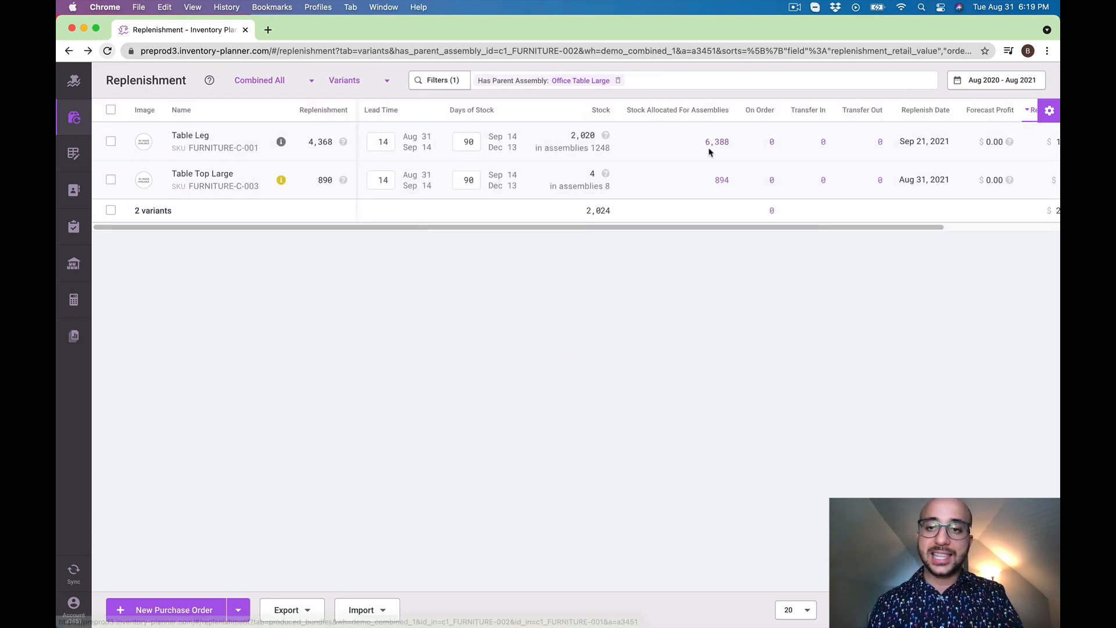
pyautogui.moveTo(308, 145); pyautogui.dragTo(333, 144)
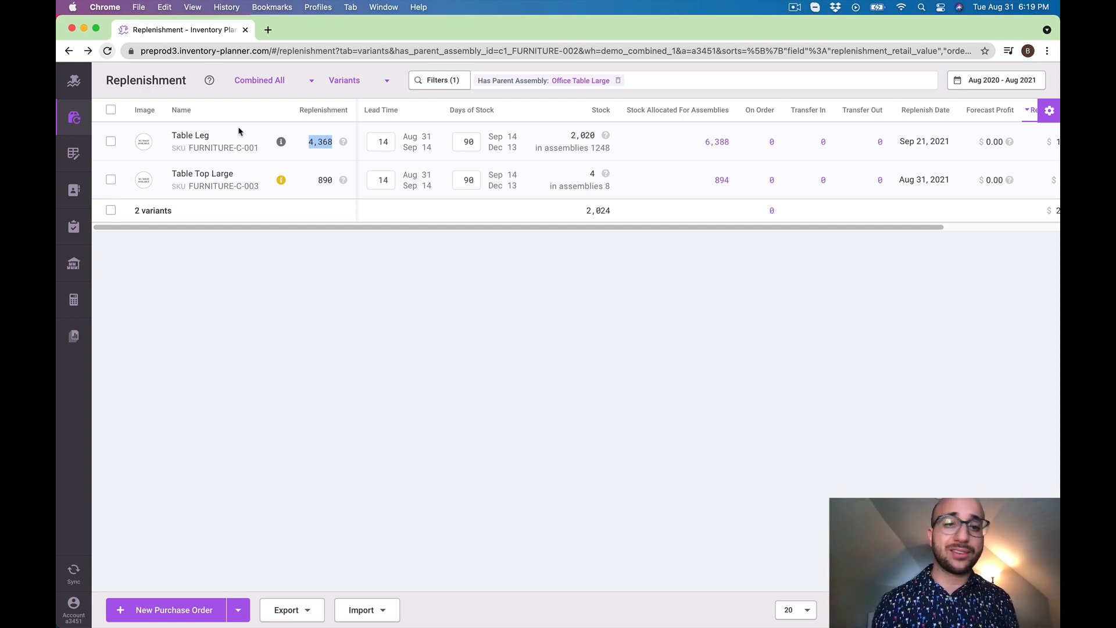
pyautogui.click(524, 341)
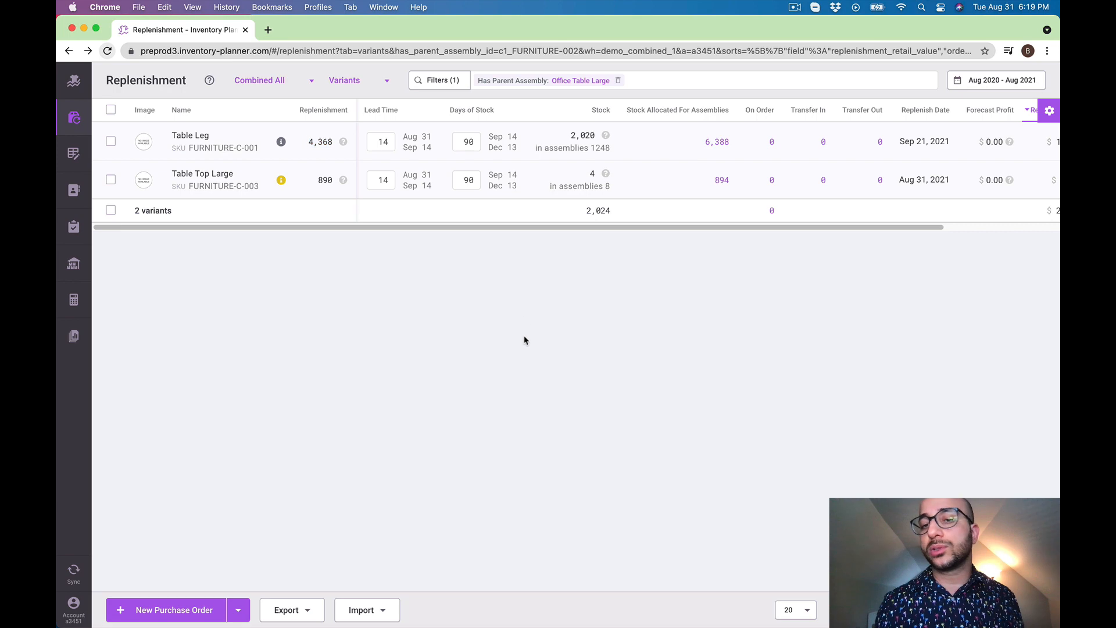
# Review Table Leg's Forecast Sales chart and examine the 31 Aug 2021 point on its Forecast Stock chart
pyautogui.click(282, 142)
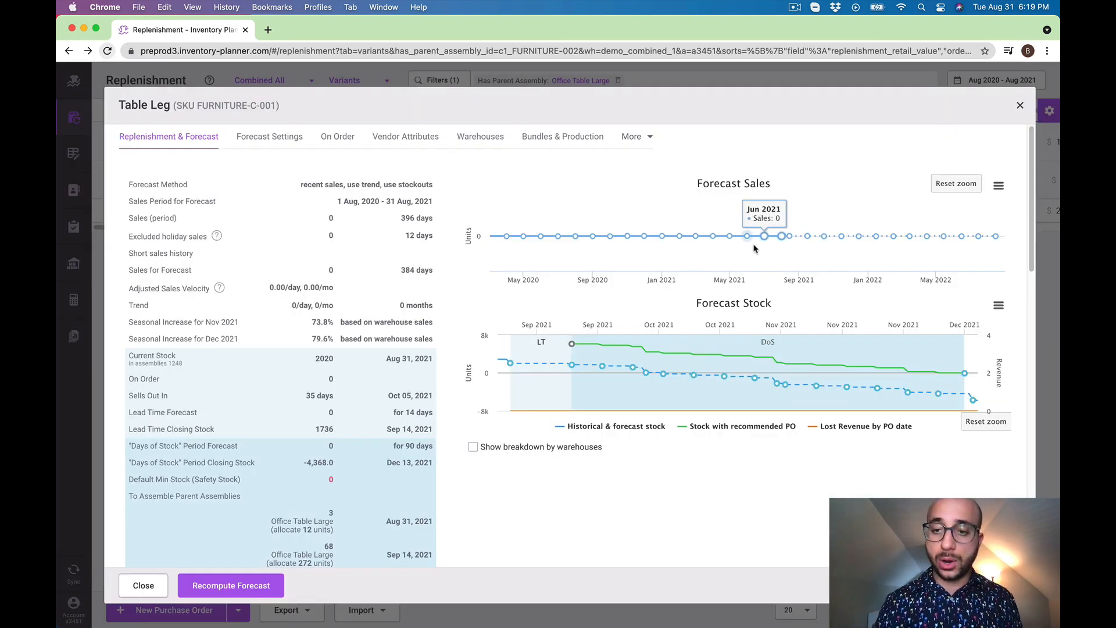
pyautogui.click(830, 83)
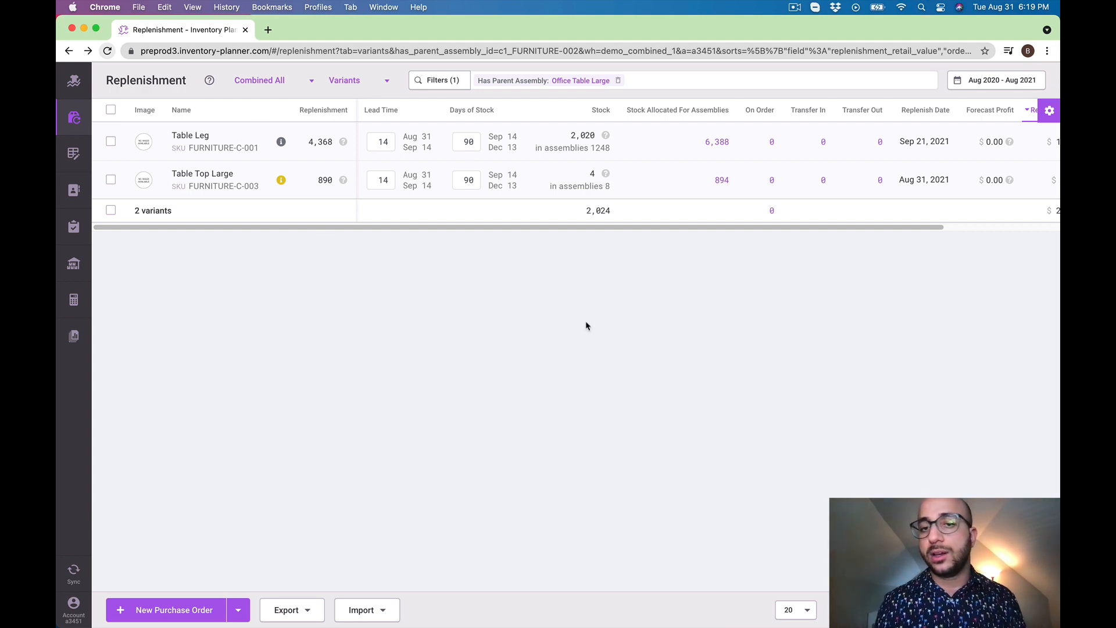
pyautogui.click(281, 141)
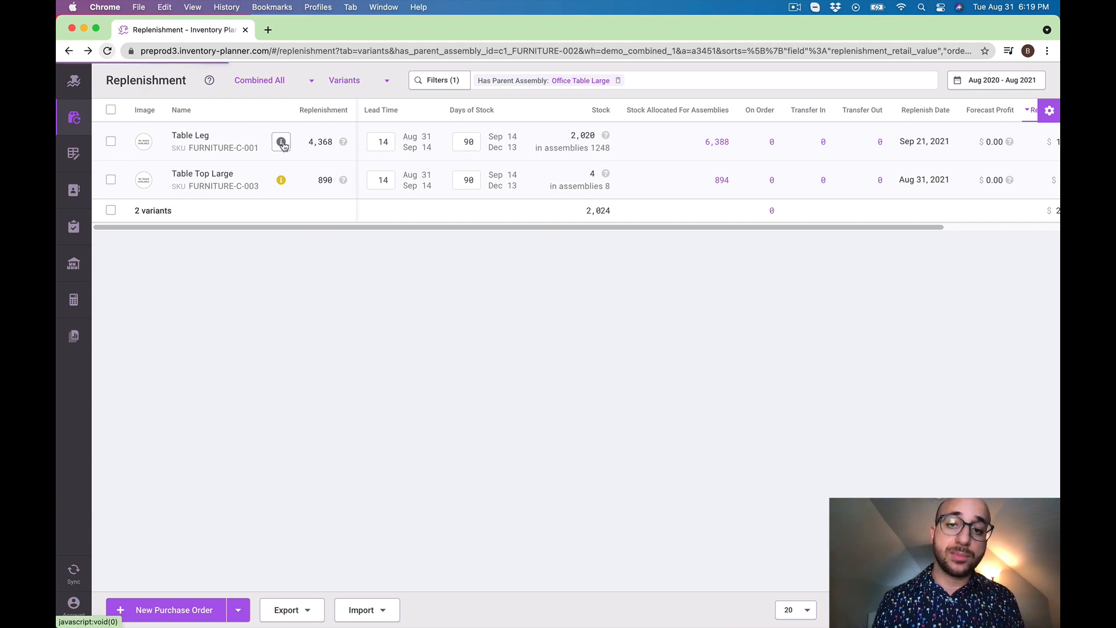
pyautogui.moveTo(511, 365)
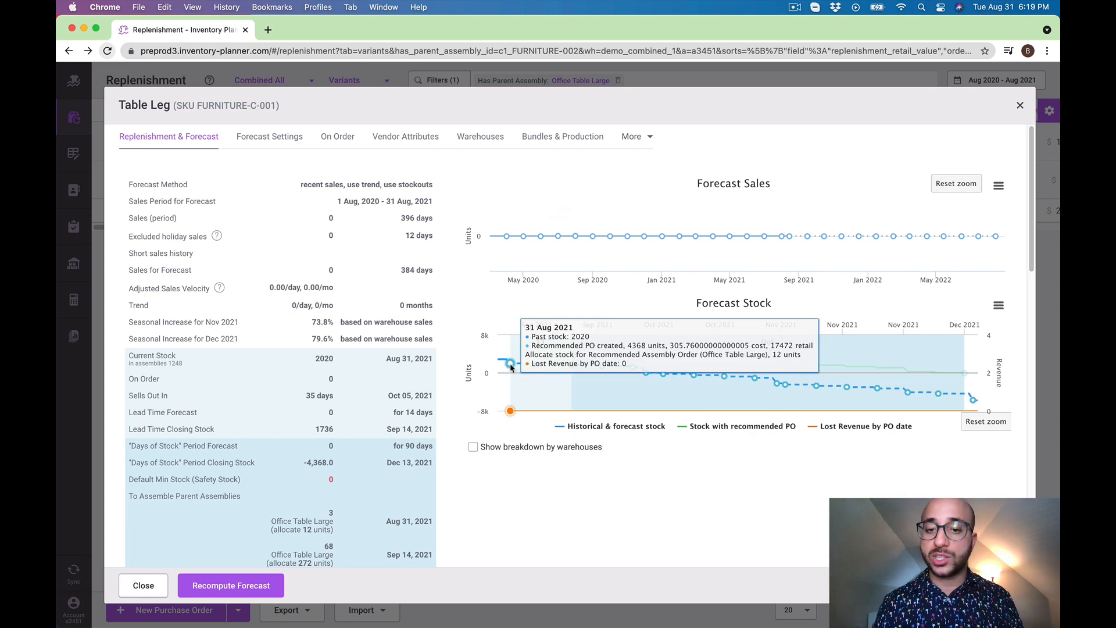
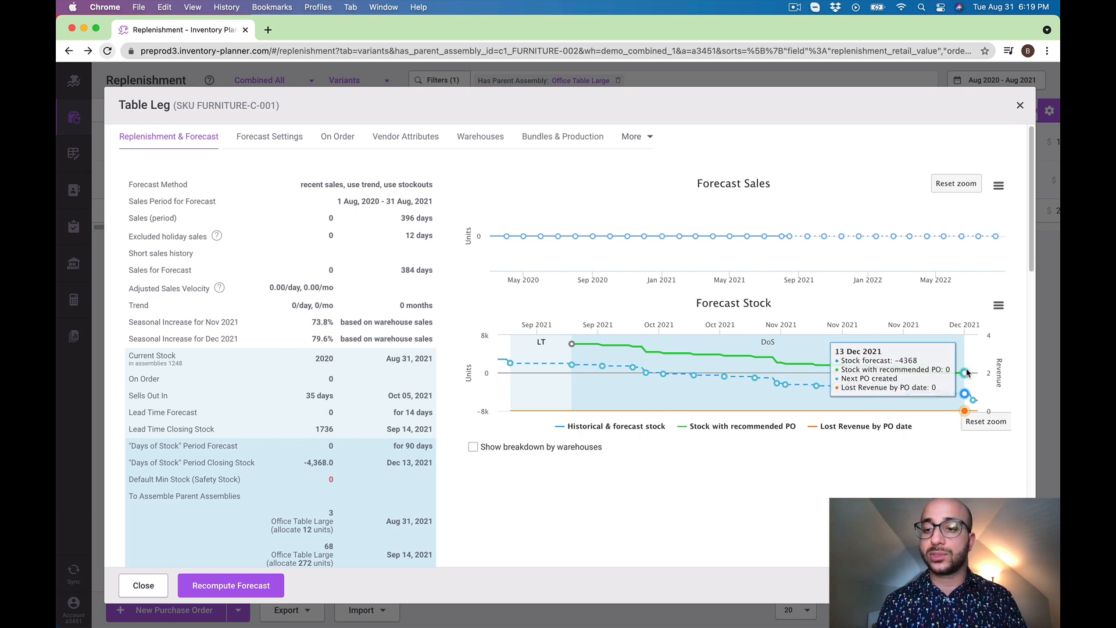
# Look over Table Leg's parent assembly allocations, then close its details and open the Assembly Schedule report
pyautogui.scroll(-3, 456, 258)
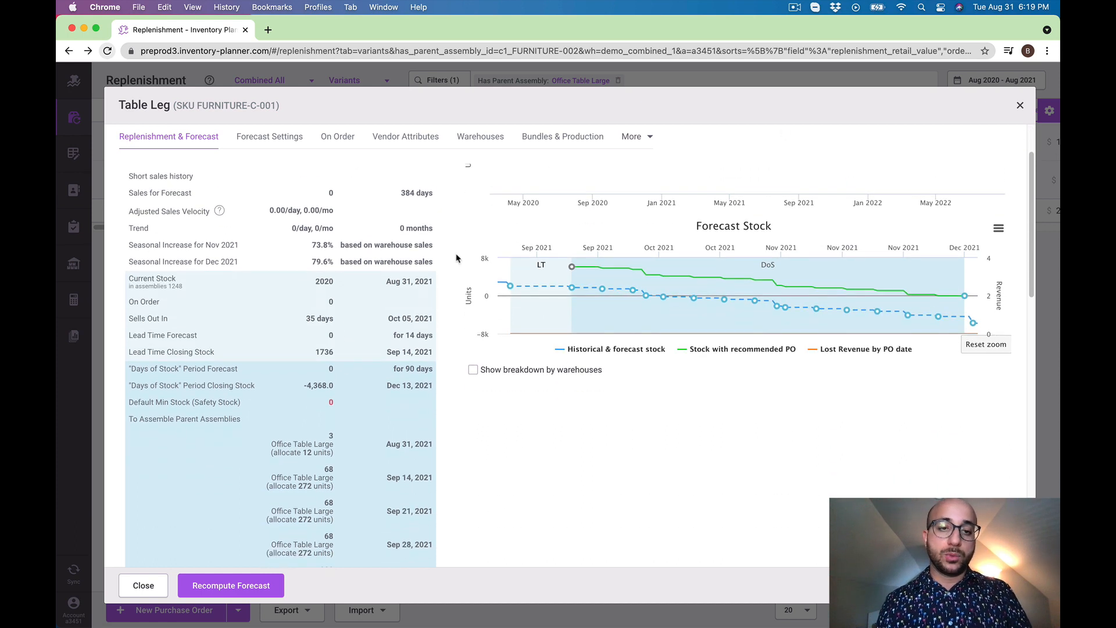
pyautogui.click(463, 81)
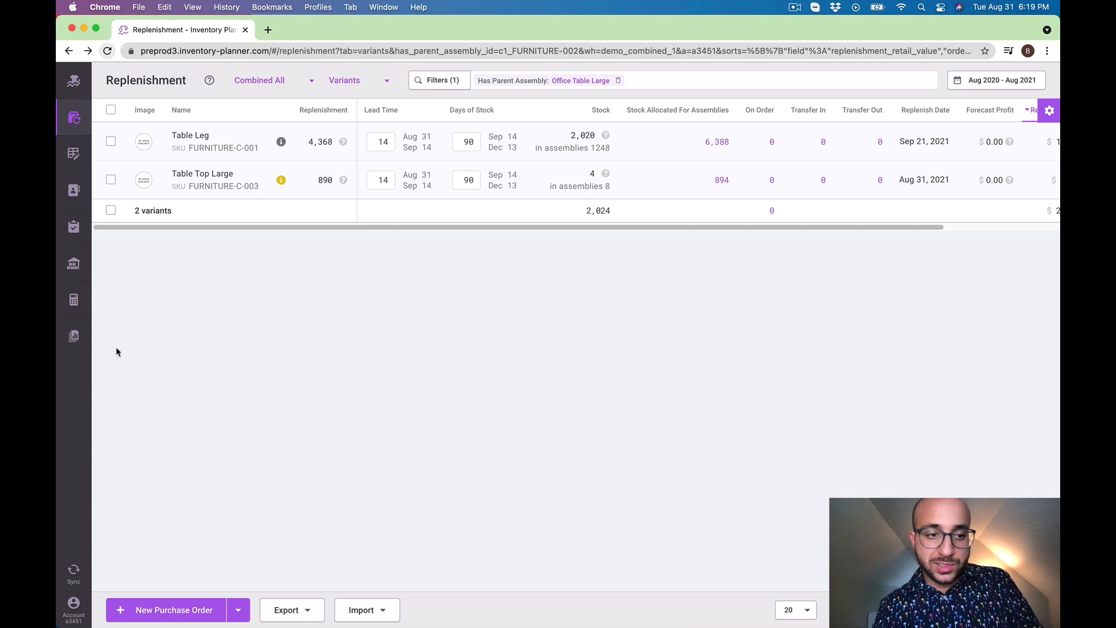
pyautogui.click(74, 338)
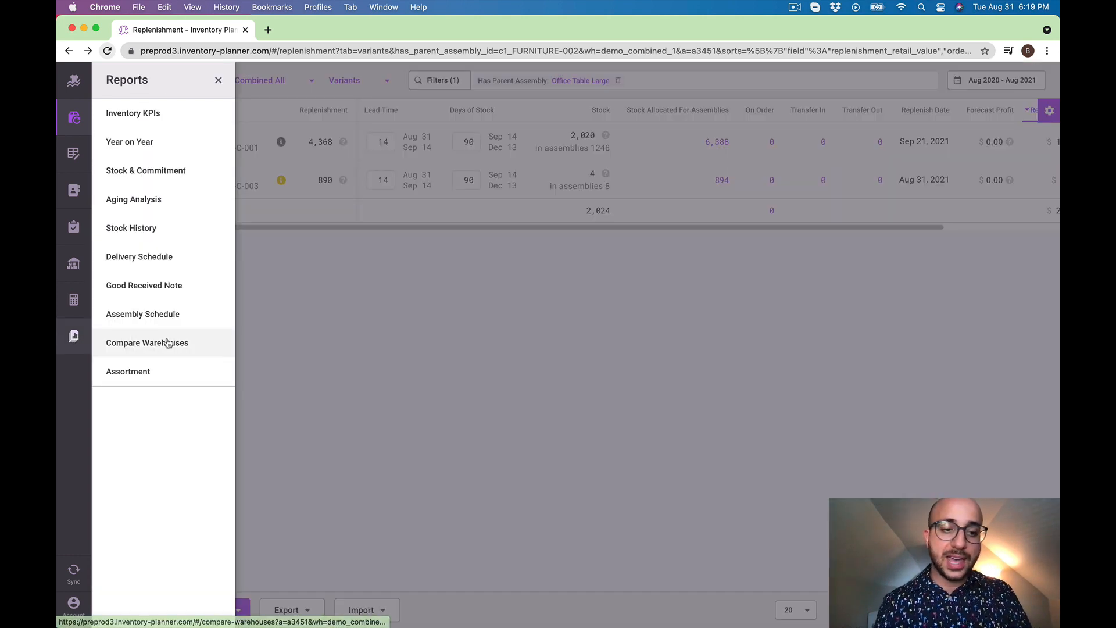
pyautogui.click(169, 319)
# Show variants in the assembly schedule, filtered to Assembly Component: Yes and grouped by week
pyautogui.click(453, 80)
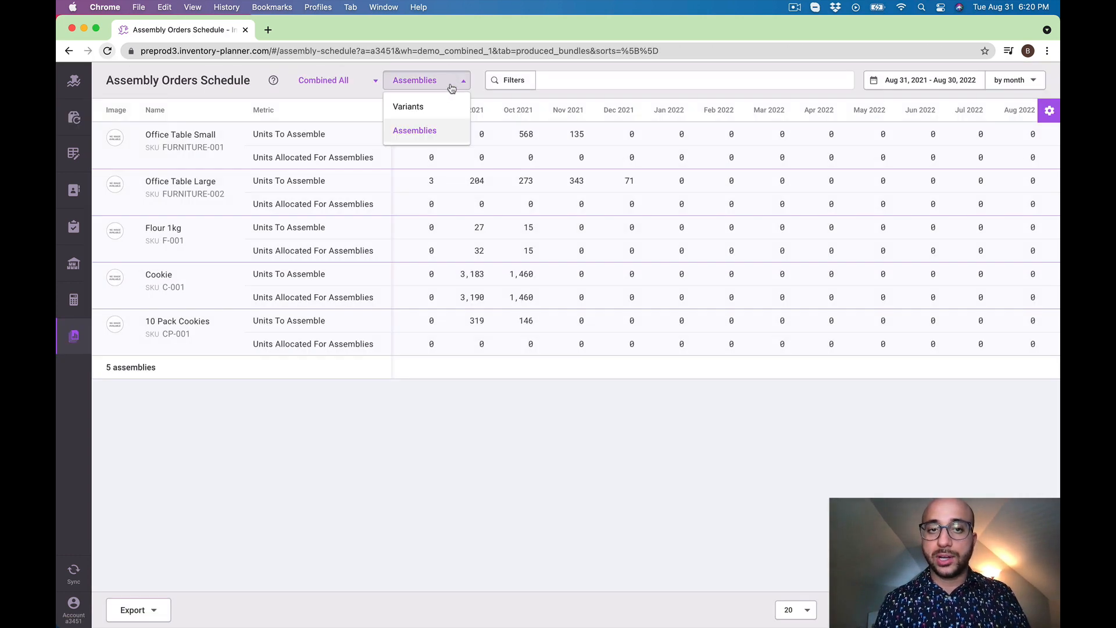
pyautogui.click(440, 103)
pyautogui.click(493, 82)
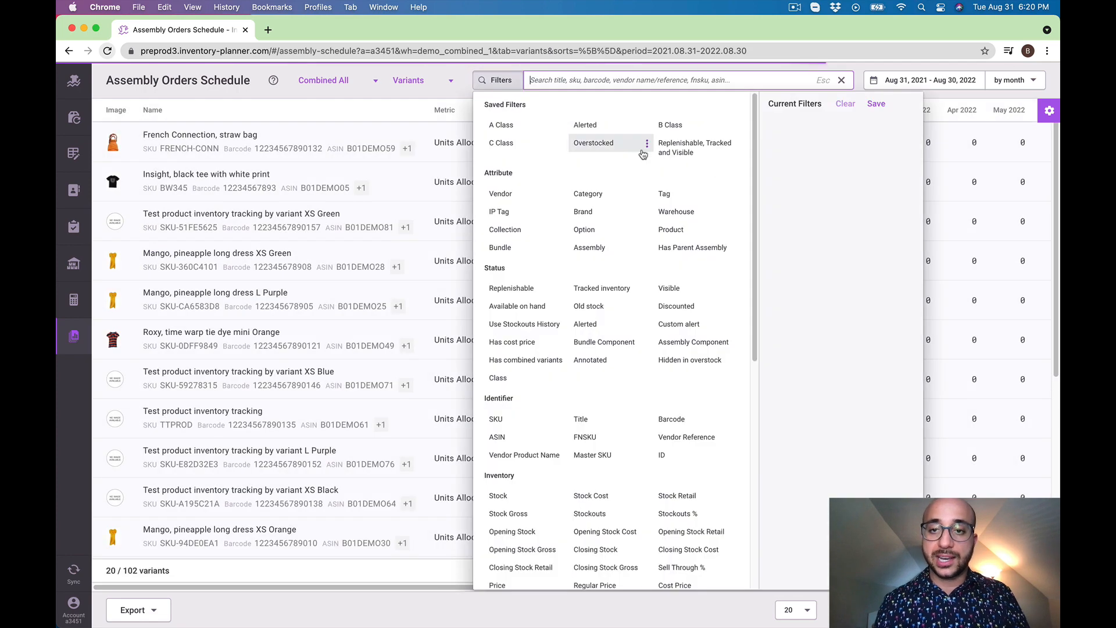
pyautogui.click(686, 343)
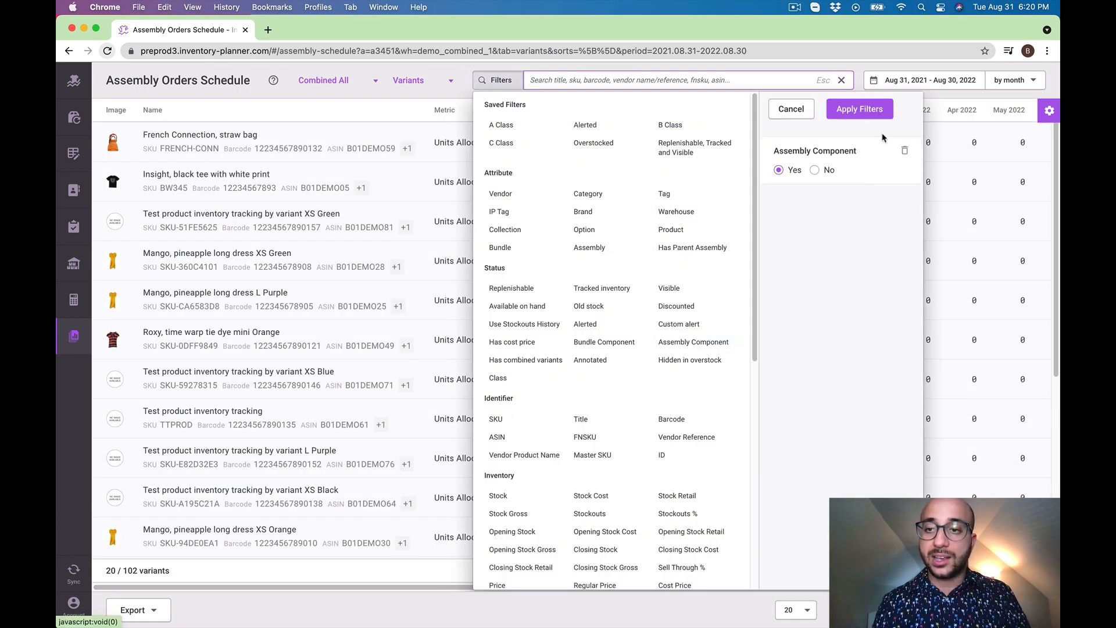
pyautogui.click(878, 111)
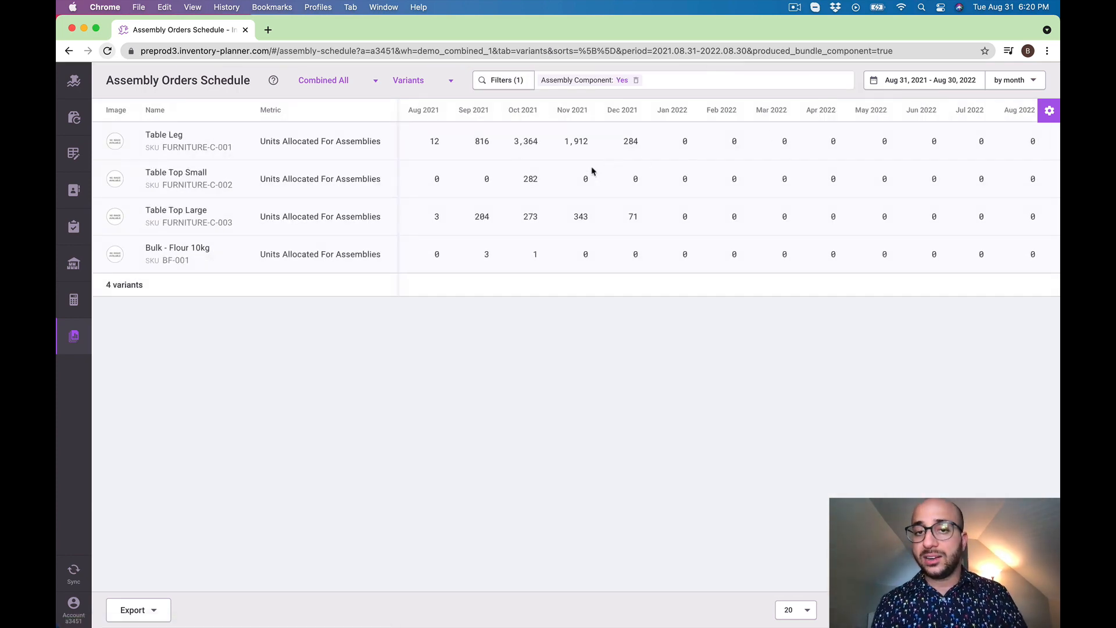
pyautogui.click(1021, 85)
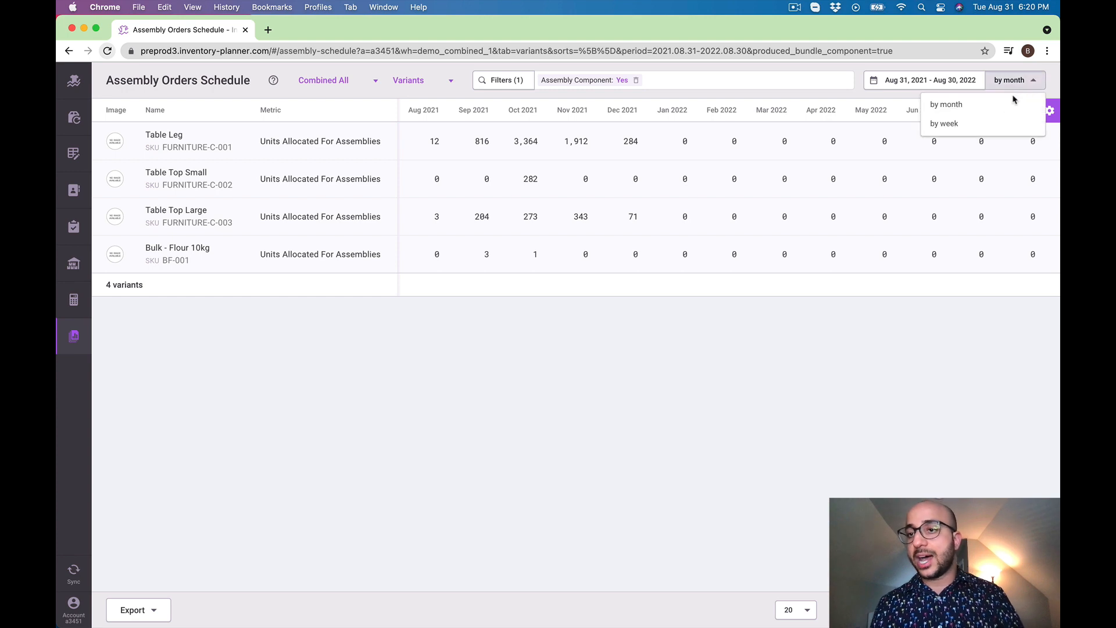
pyautogui.click(989, 124)
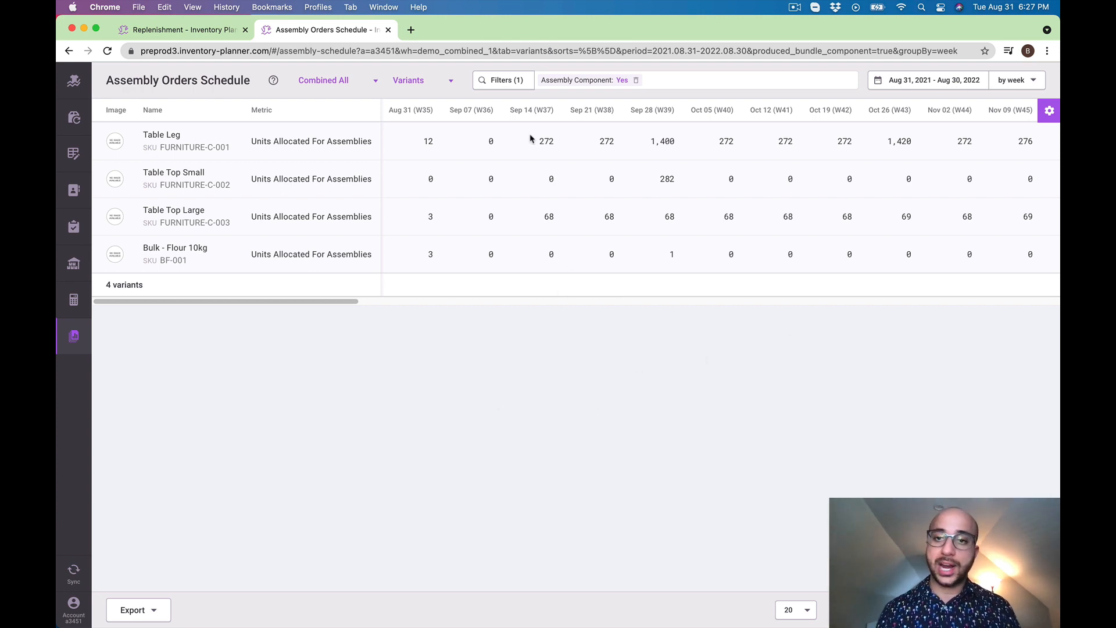
# Start a new assembly order for Office Table Large from the Assemblies view of Replenishment
pyautogui.click(74, 118)
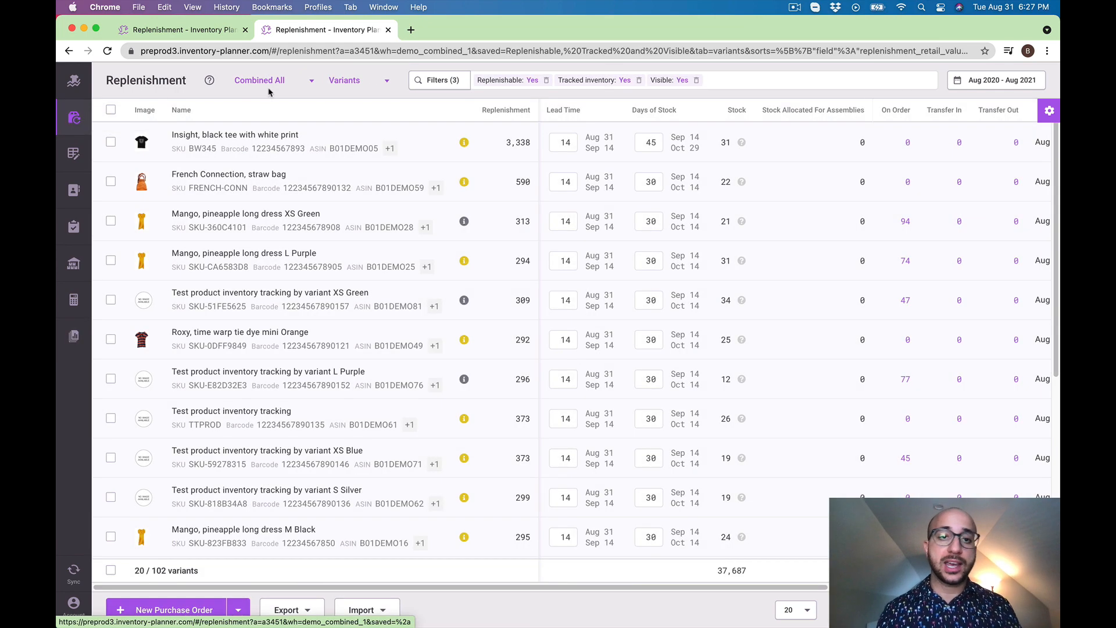
pyautogui.click(379, 85)
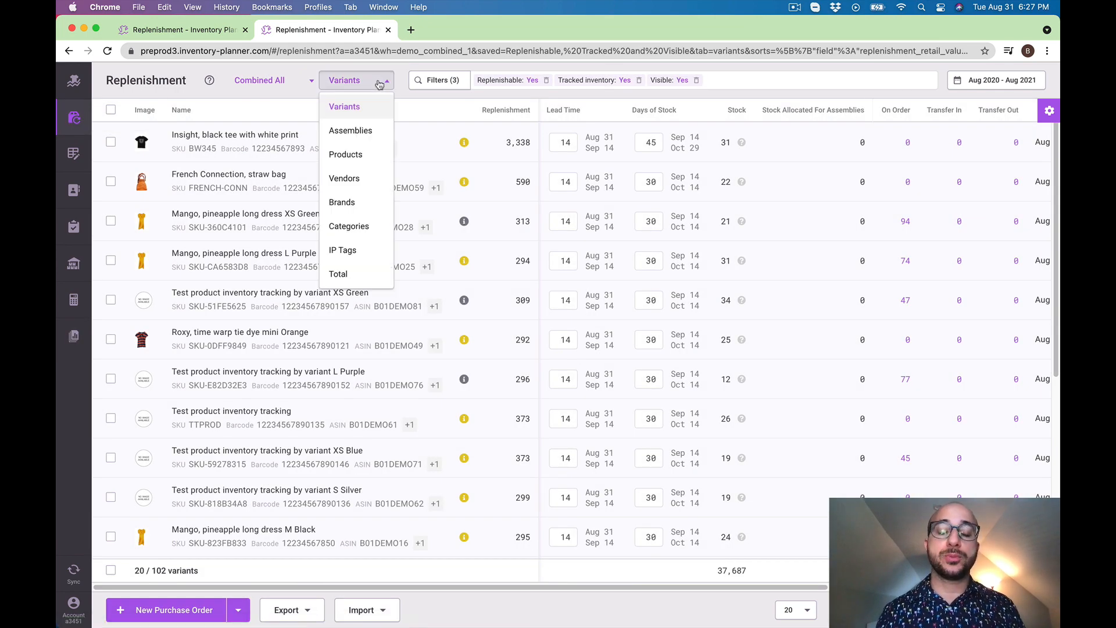
pyautogui.click(372, 132)
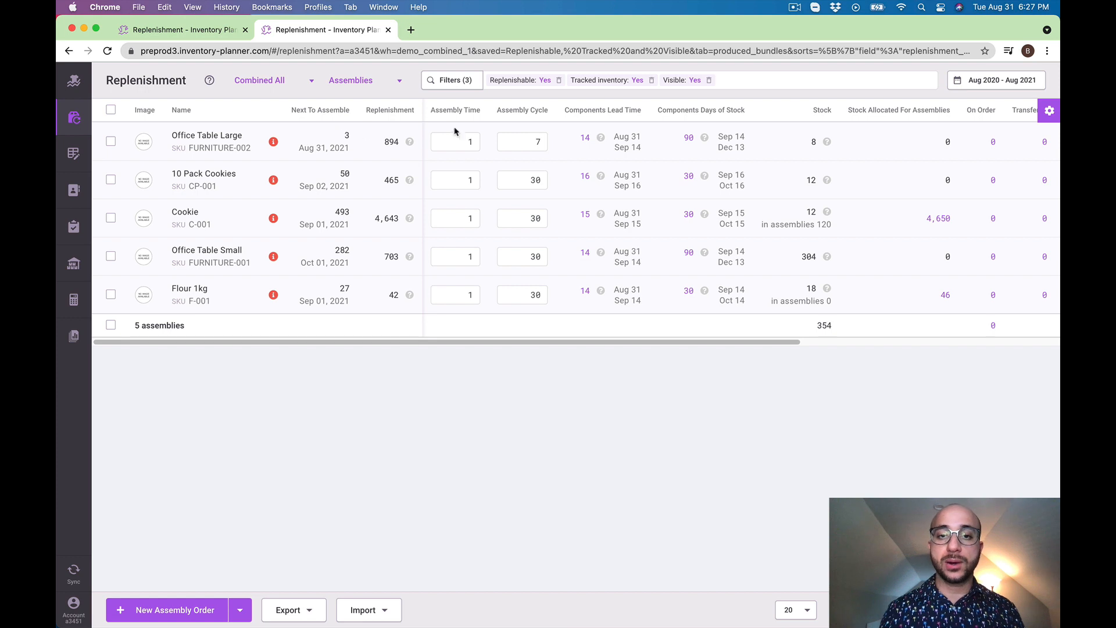
pyautogui.click(110, 142)
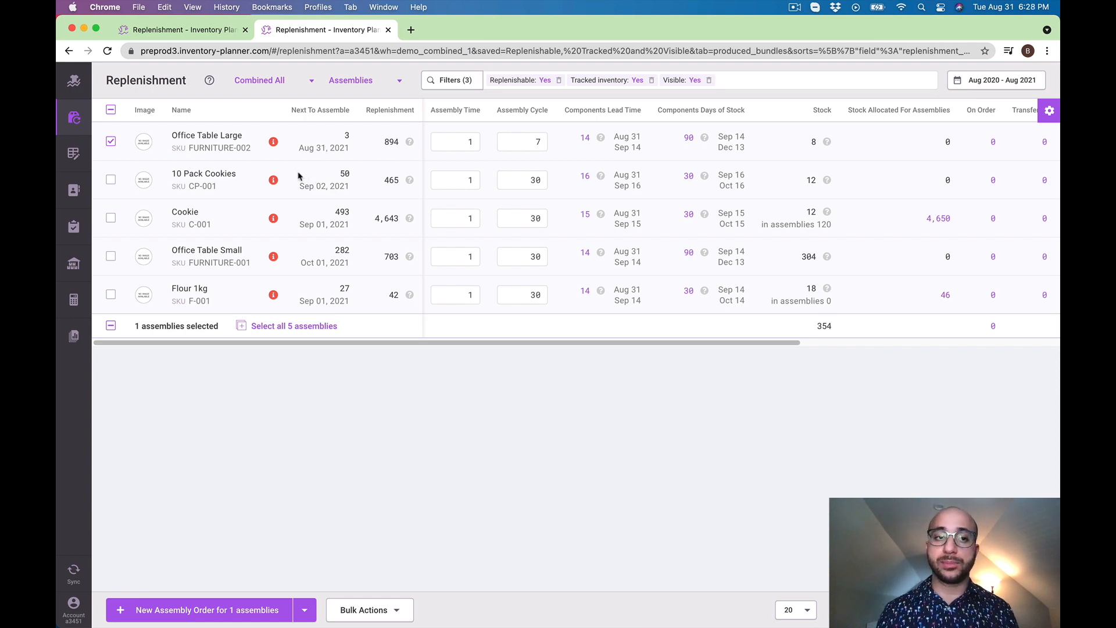
pyautogui.click(187, 610)
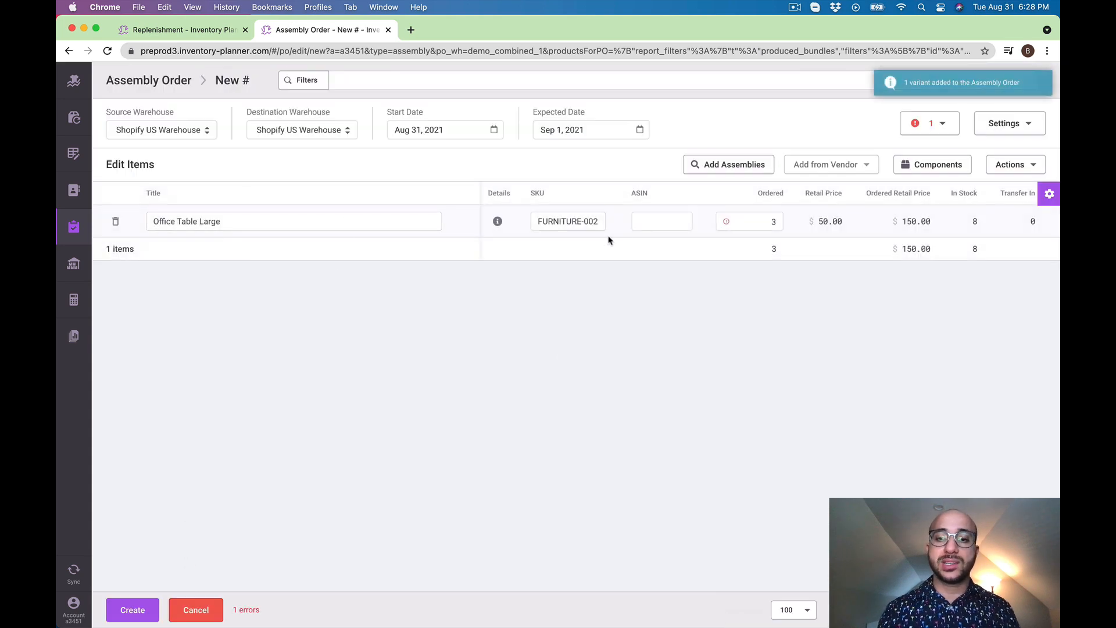
# Set both the source and destination warehouses of the assembly order to Shopify UK Warehouse
pyautogui.moveTo(727, 224)
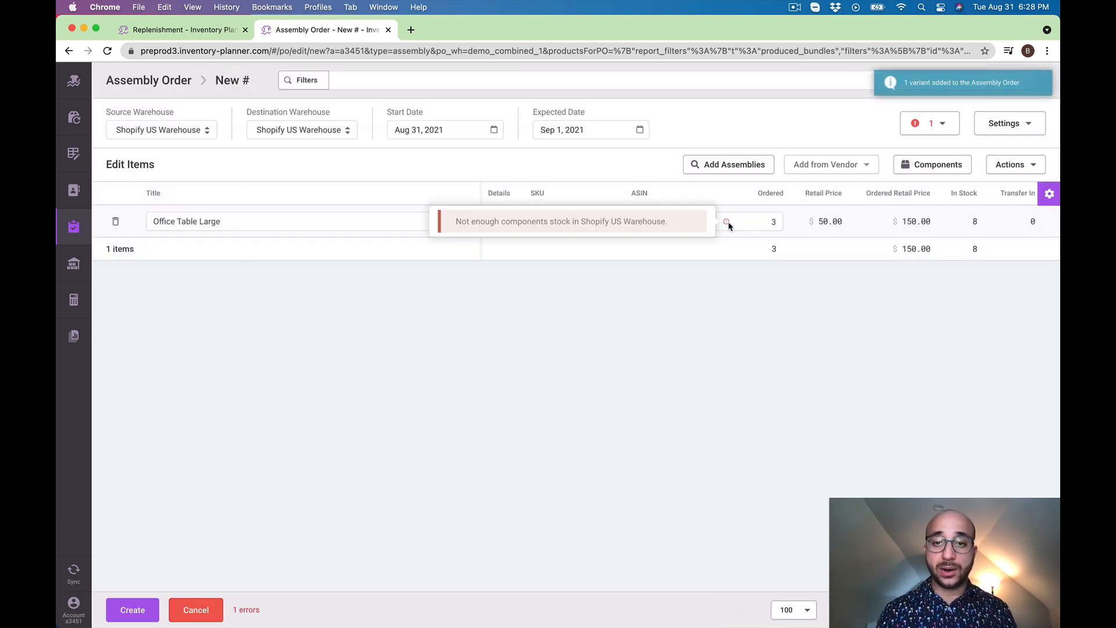
pyautogui.click(198, 130)
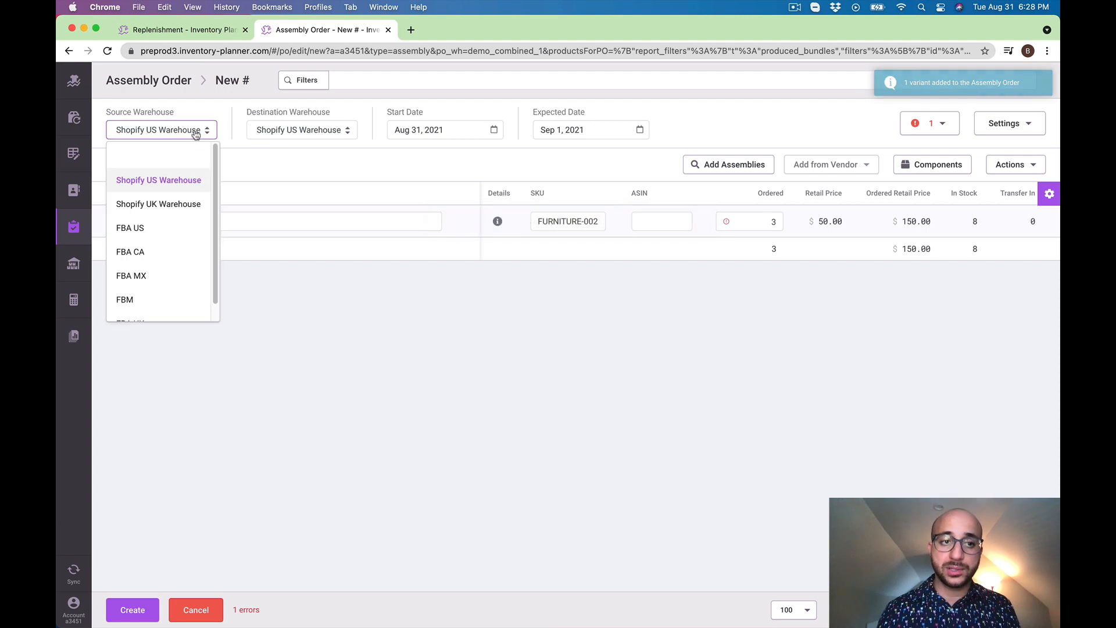
pyautogui.click(180, 205)
pyautogui.click(314, 132)
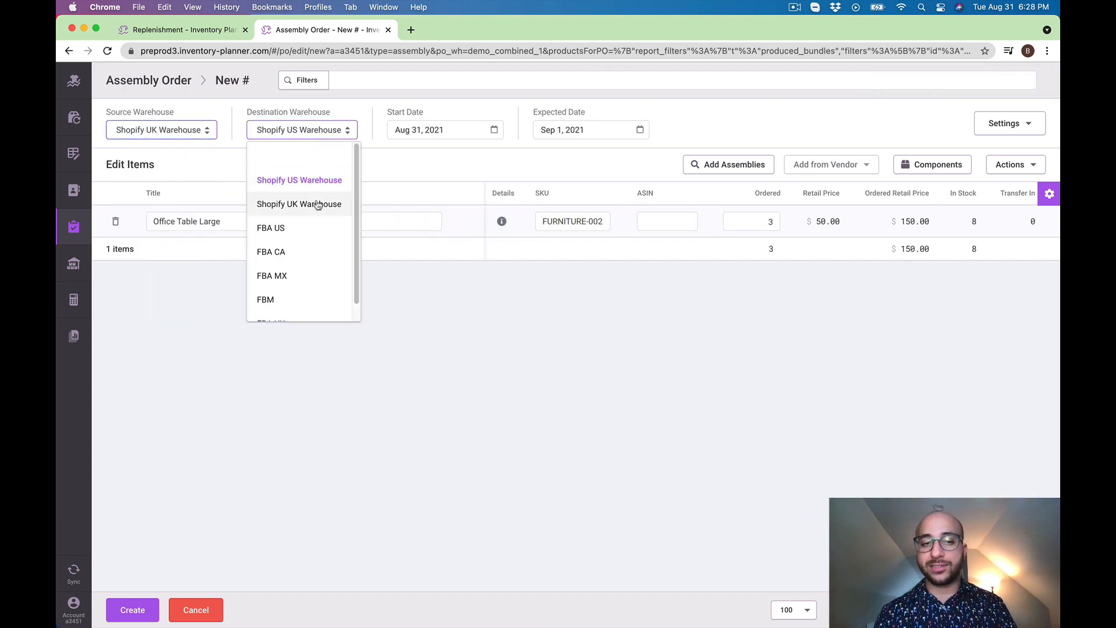
pyautogui.click(324, 205)
pyautogui.click(439, 464)
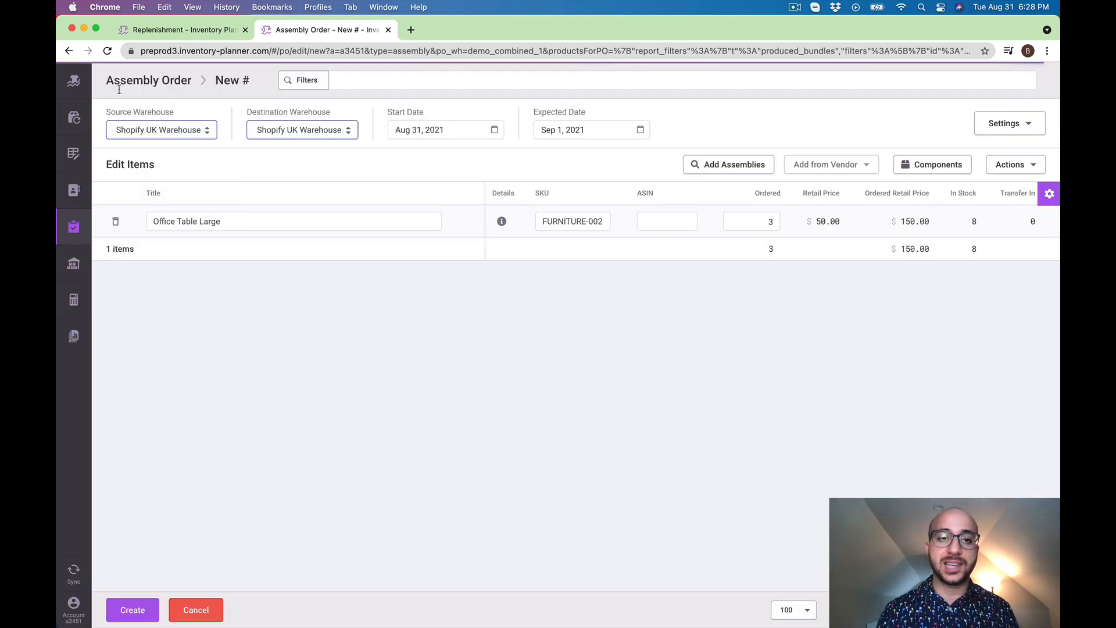
# Check the order's component quantities and stock, and look at its expected date without changing it
pyautogui.click(760, 226)
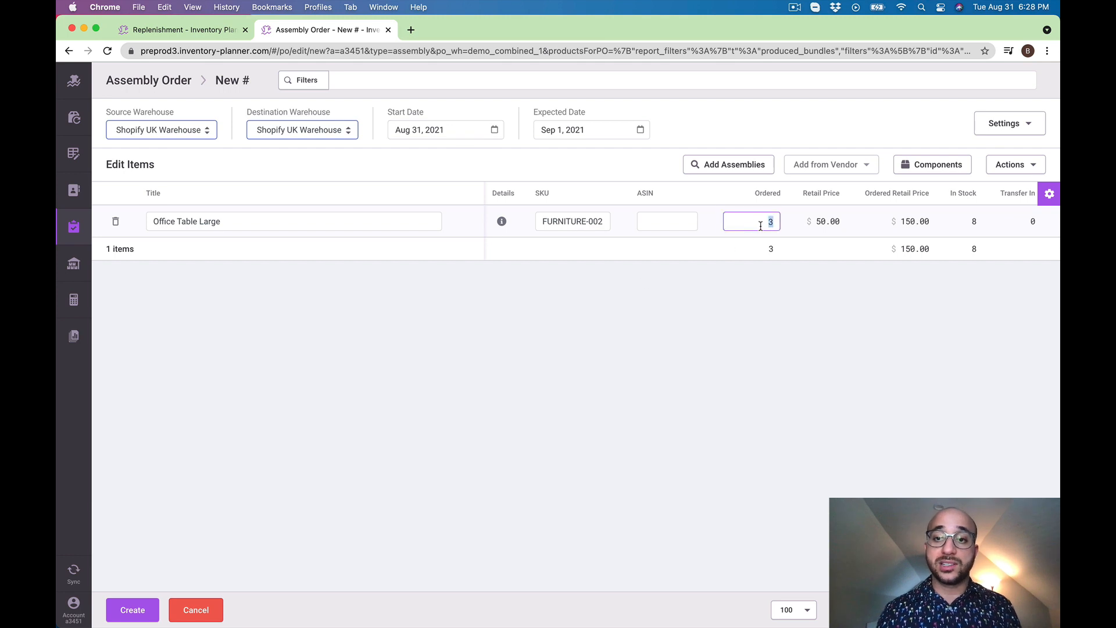
pyautogui.click(933, 165)
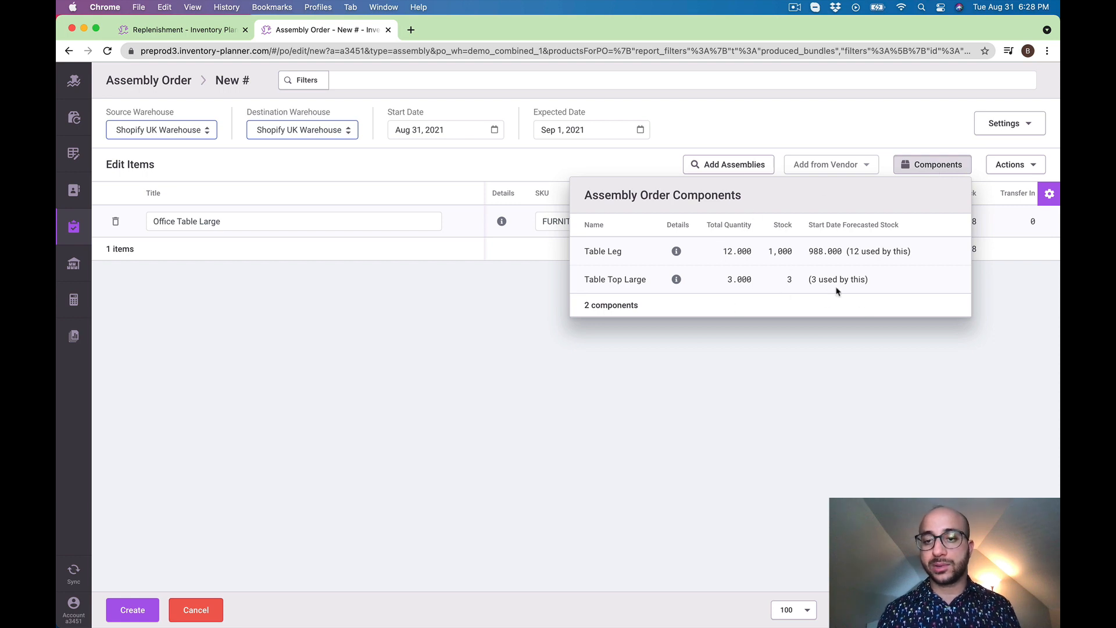
pyautogui.click(820, 387)
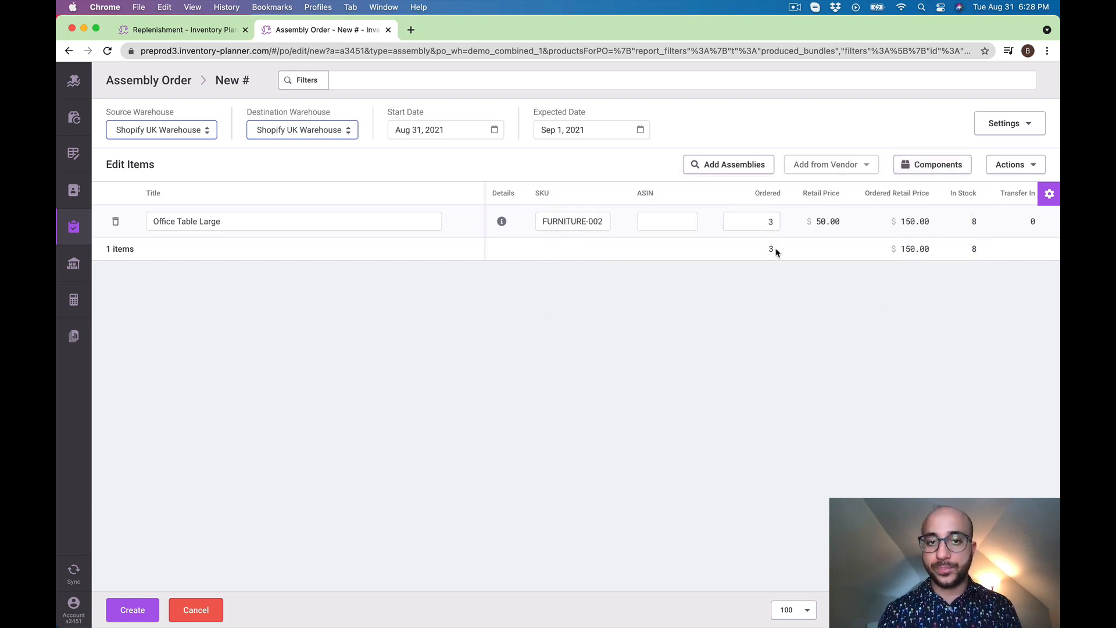
pyautogui.click(601, 131)
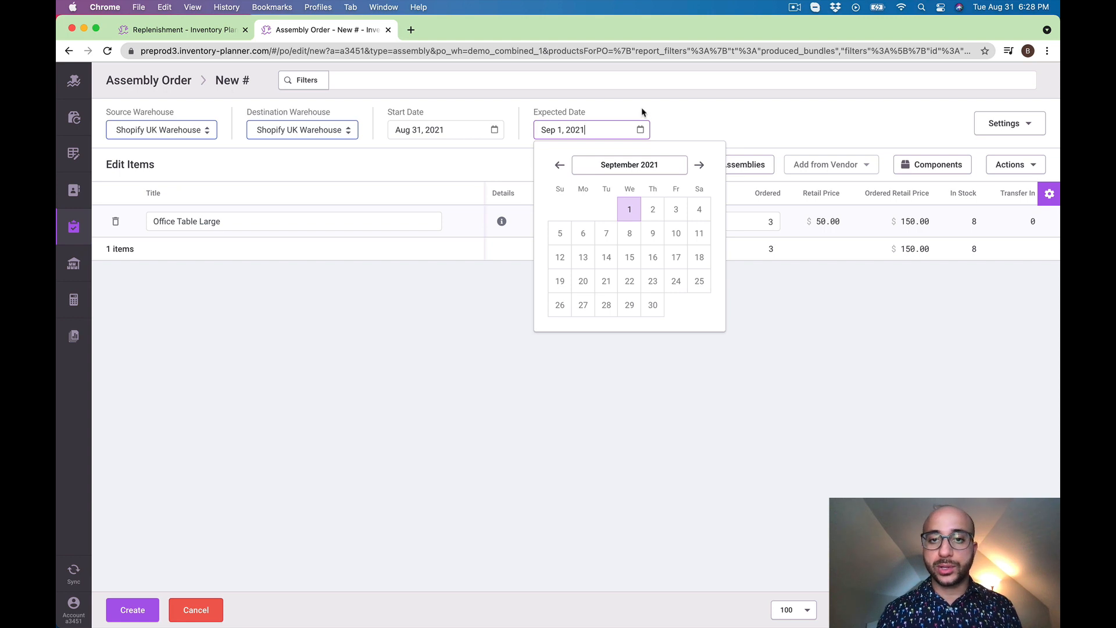
pyautogui.click(752, 289)
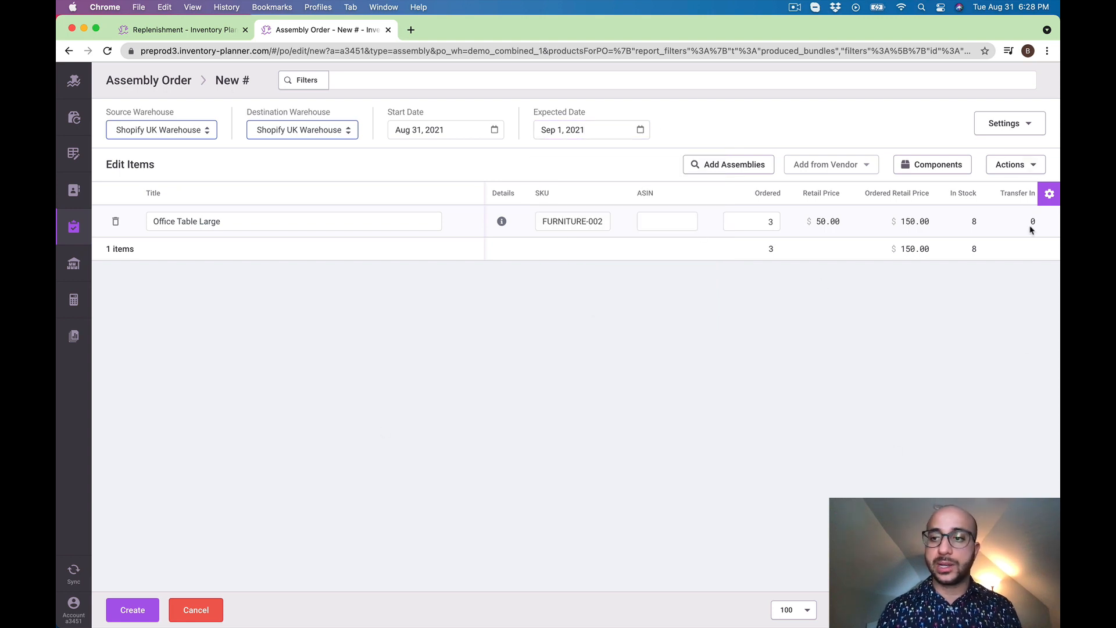
# Review the new assembly order's settings and close them again
pyautogui.click(1010, 123)
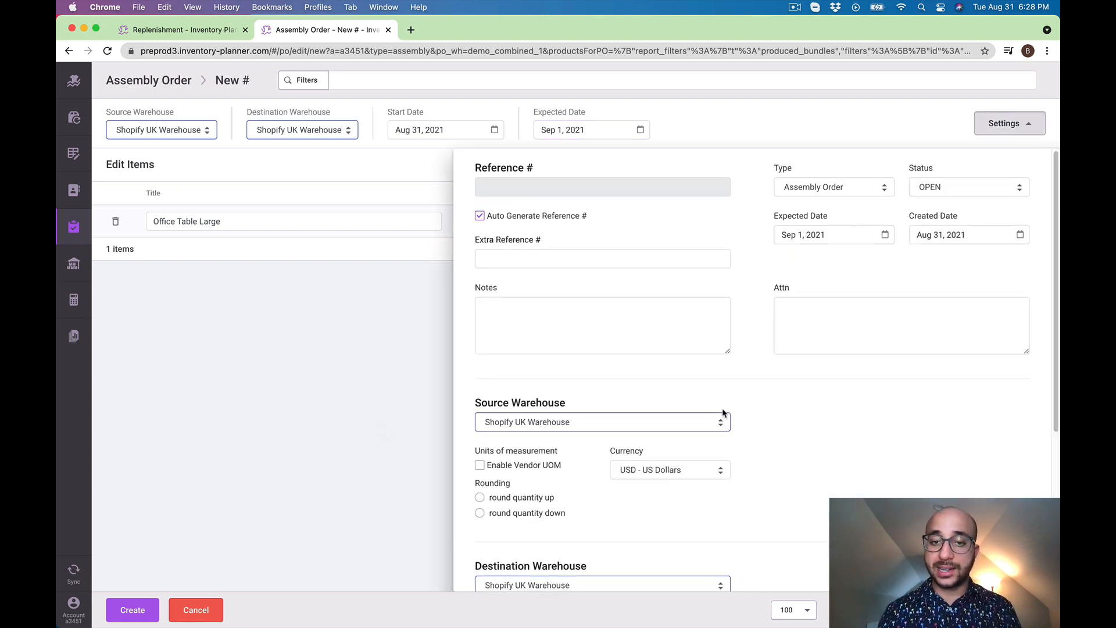
pyautogui.scroll(-5, 724, 413)
pyautogui.scroll(5, 724, 413)
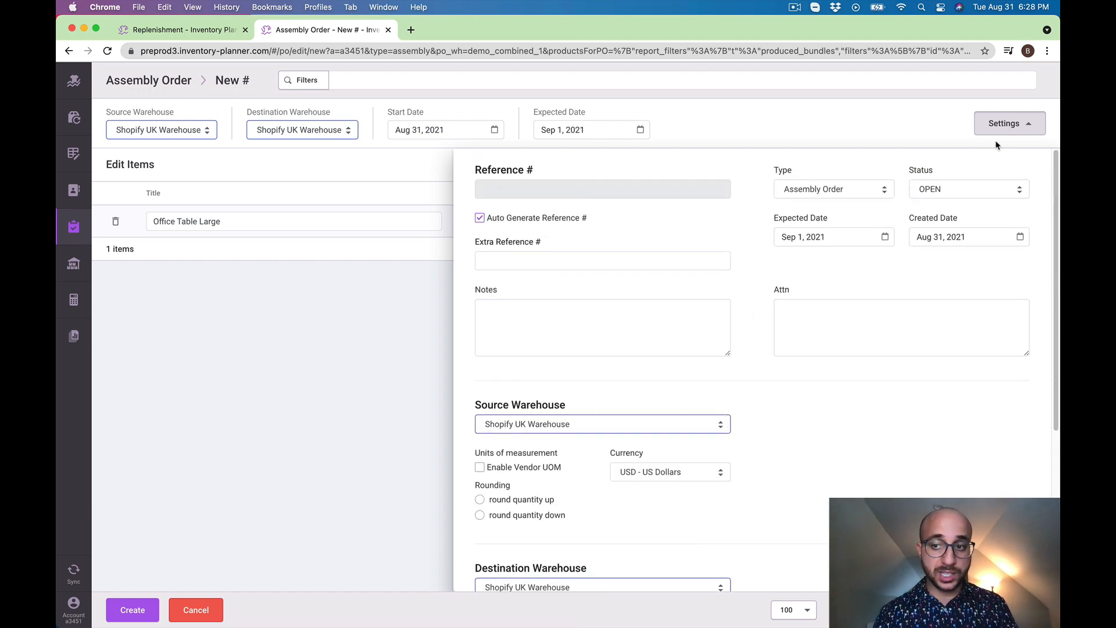
pyautogui.click(1003, 123)
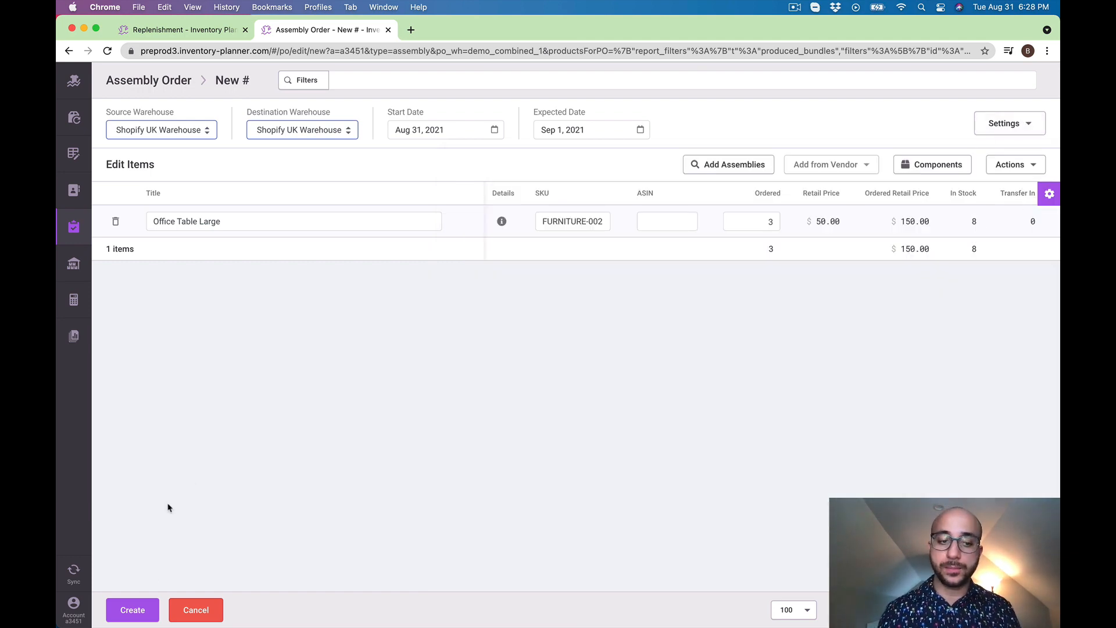
# Create the assembly order for Office Table Large and view the actions available for it
pyautogui.click(145, 613)
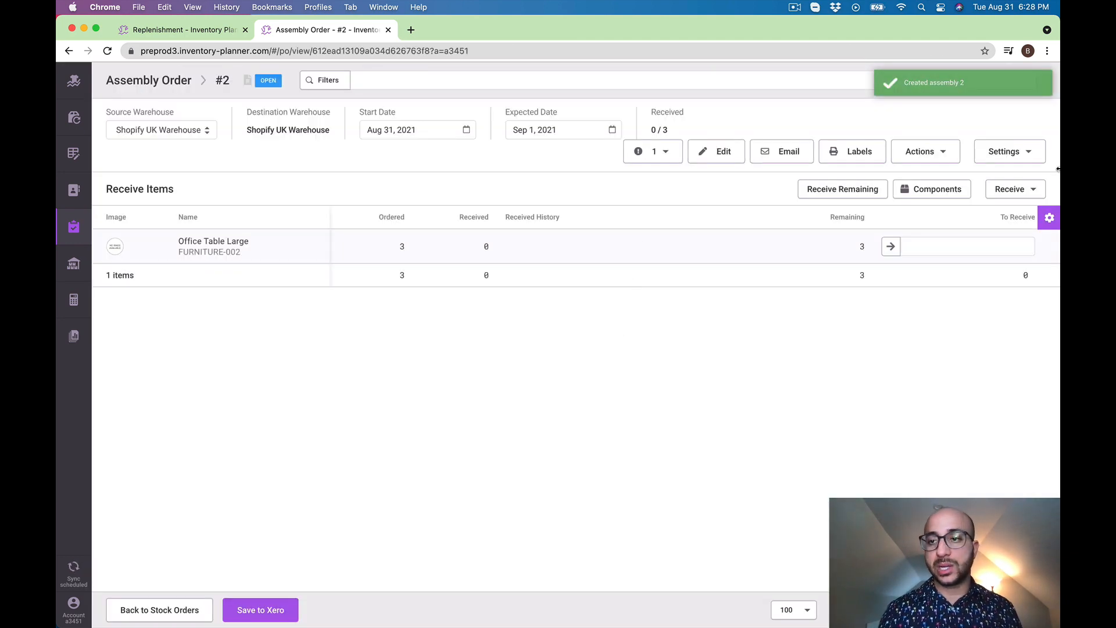
pyautogui.click(933, 150)
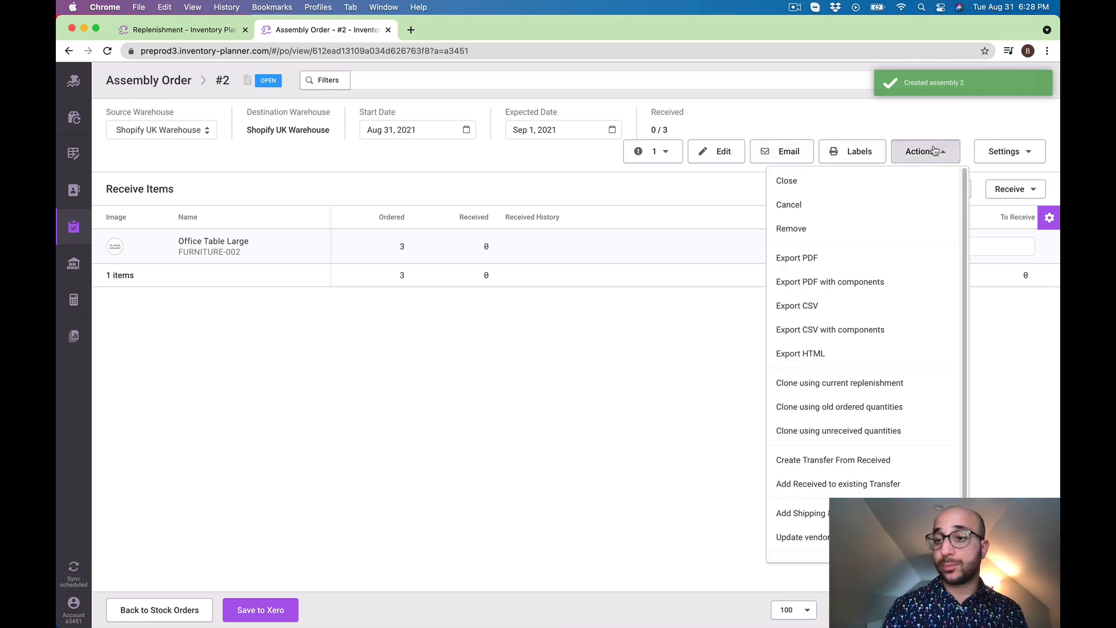
pyautogui.click(933, 151)
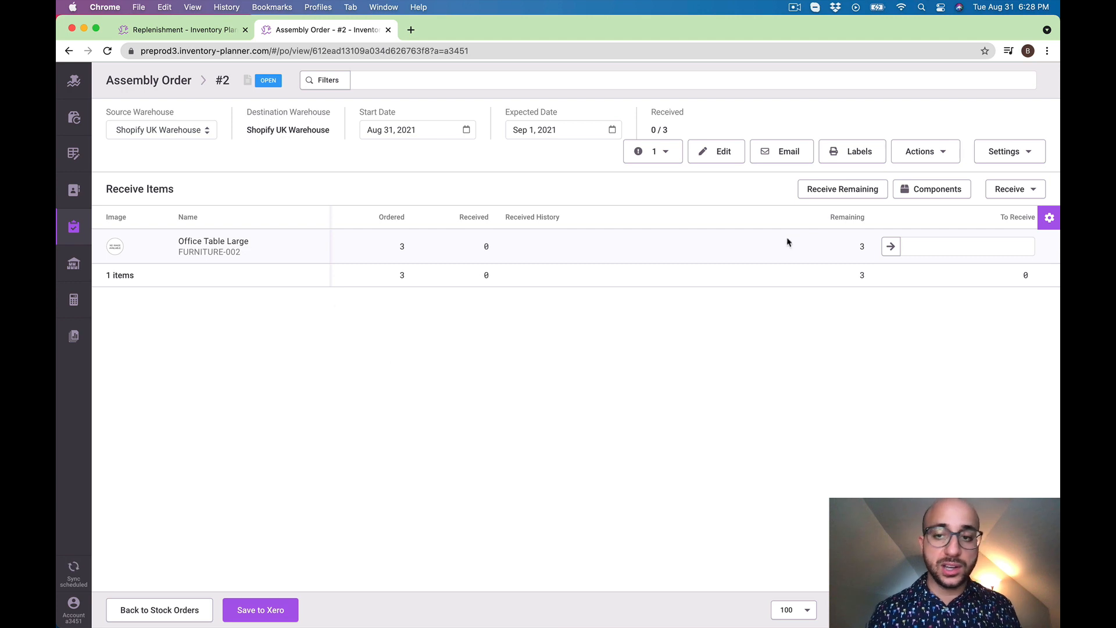
# Receive all 3 remaining units of Office Table Large on the assembly order and save the receipt
pyautogui.click(891, 247)
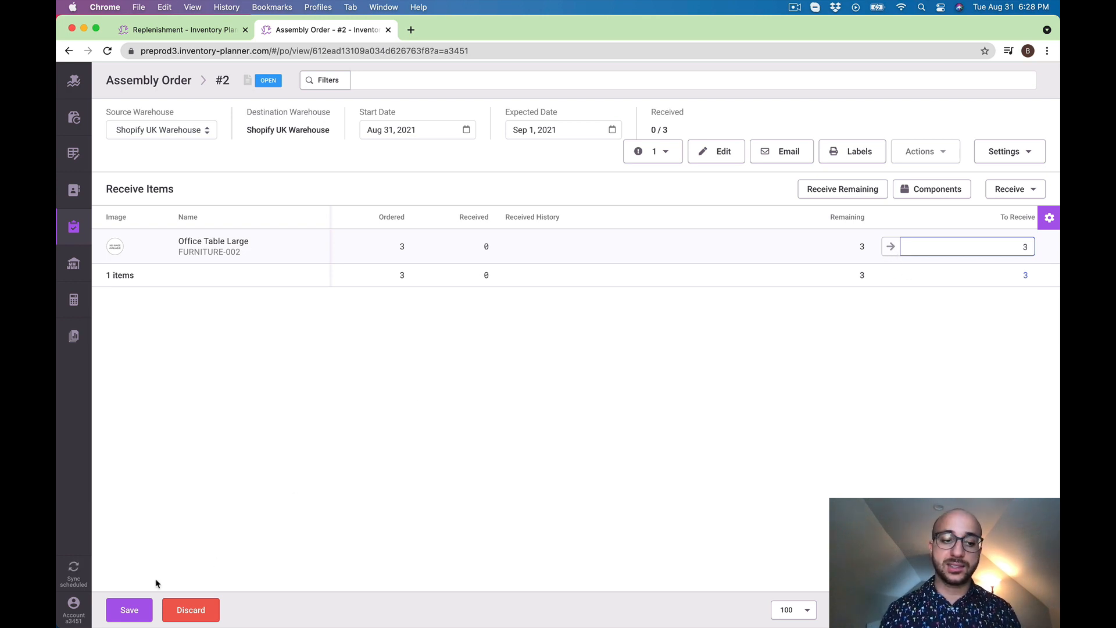
pyautogui.click(125, 609)
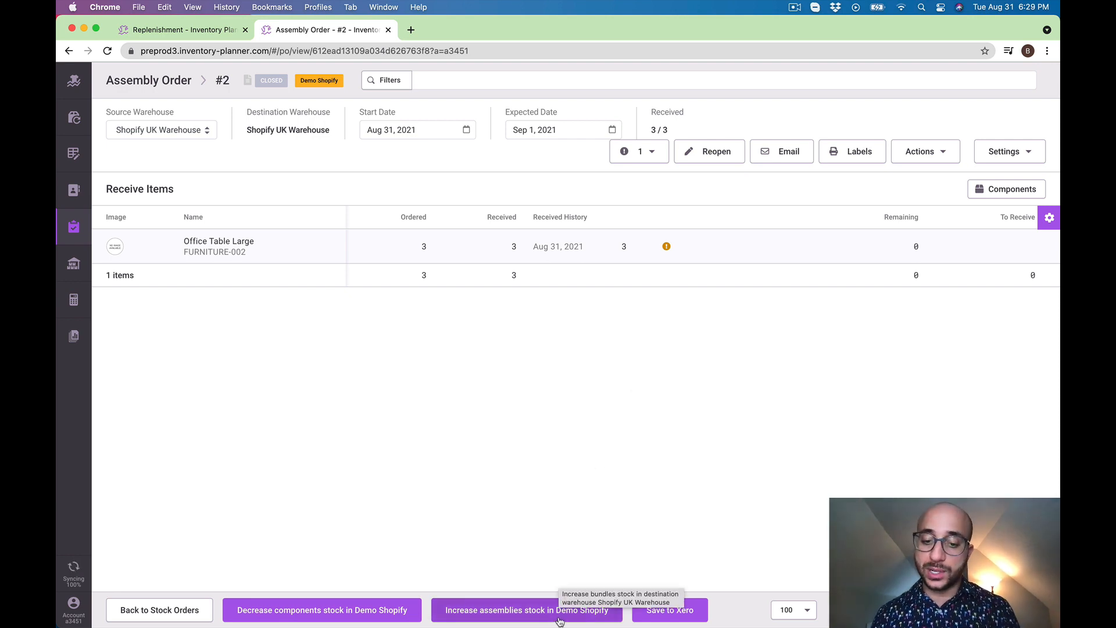
pyautogui.click(512, 606)
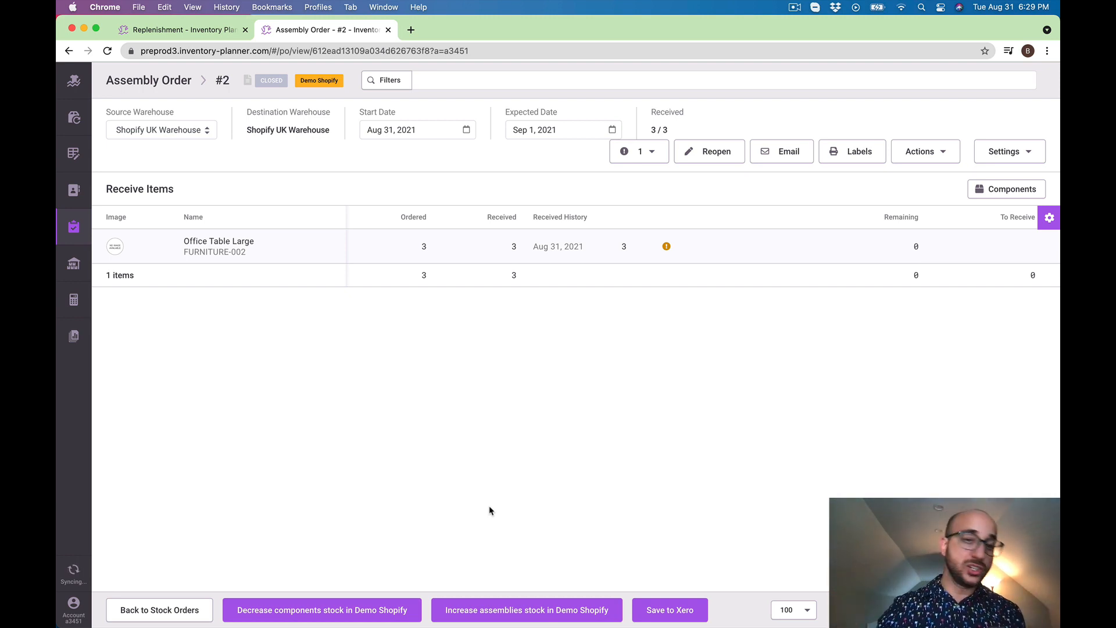
# Open the Inventory Planner website in a new browser tab and go to its integrations overview
pyautogui.click(410, 30)
pyautogui.write('inve')
pyautogui.press('Return')
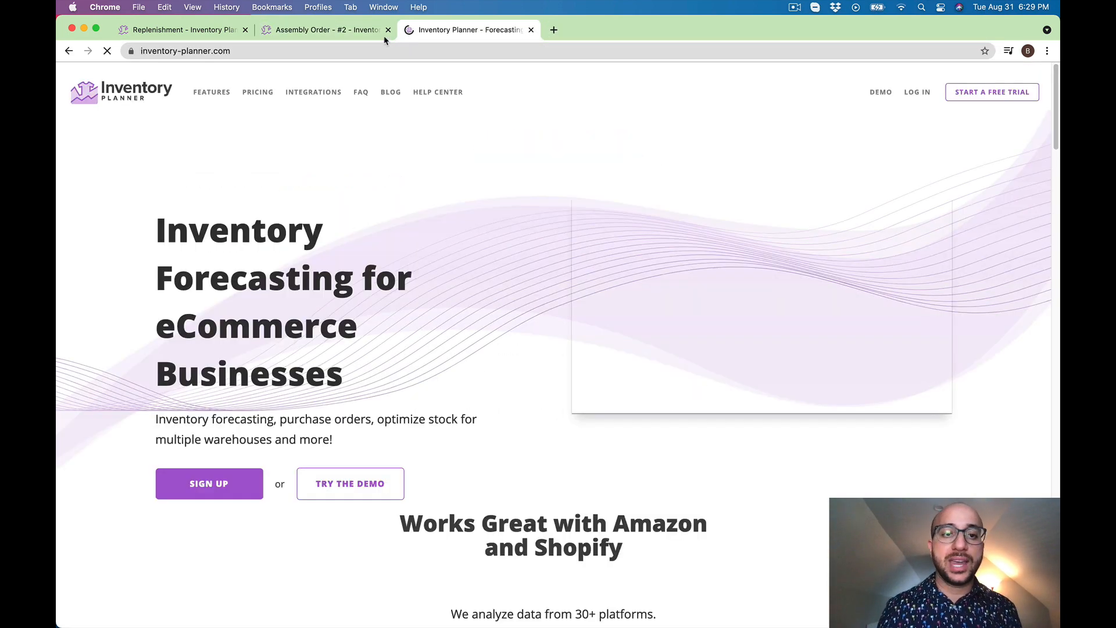
pyautogui.click(314, 92)
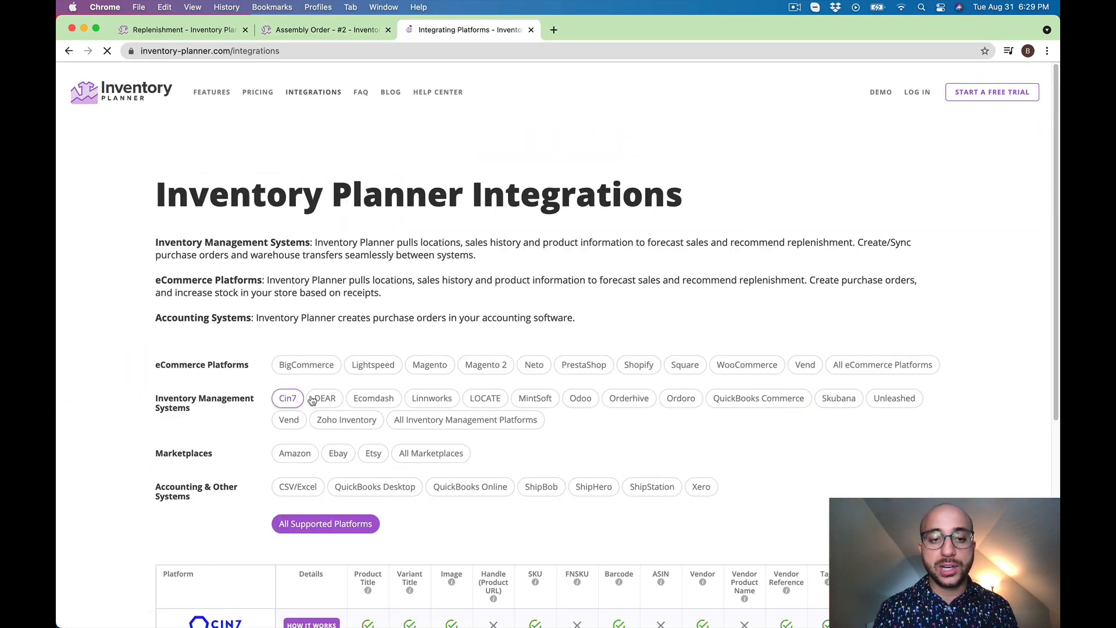
# Compare assembly order push and pull support for Cin7, DEAR, QuickBooks Commerce and Shopify in the integrations table
pyautogui.scroll(-3, 786, 427)
pyautogui.hscroll(10, 743, 581)
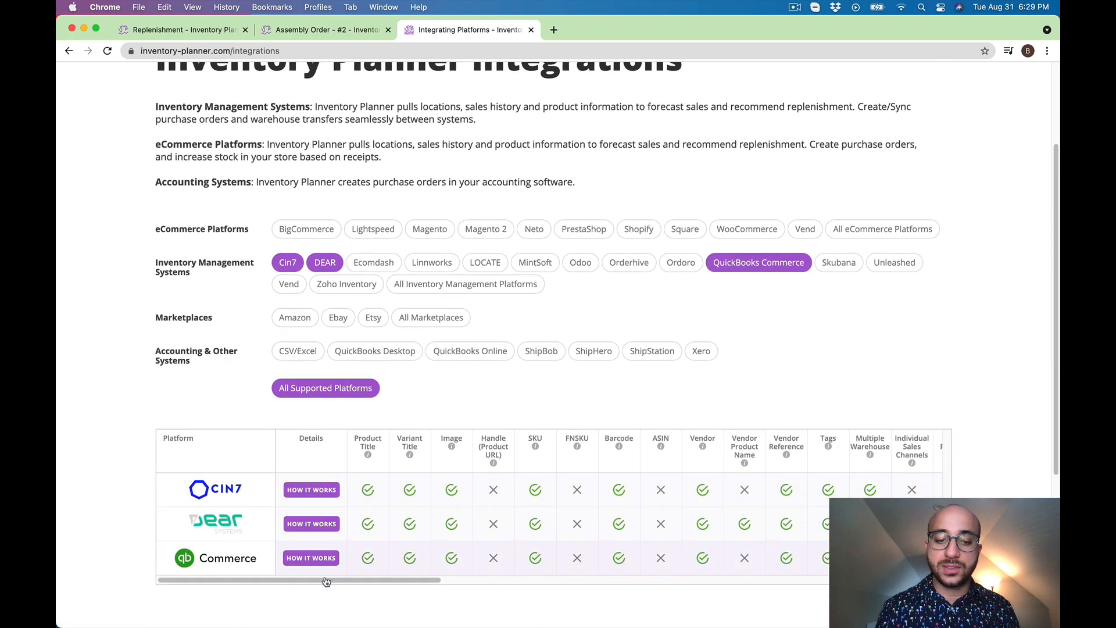
pyautogui.hscroll(5, 742, 592)
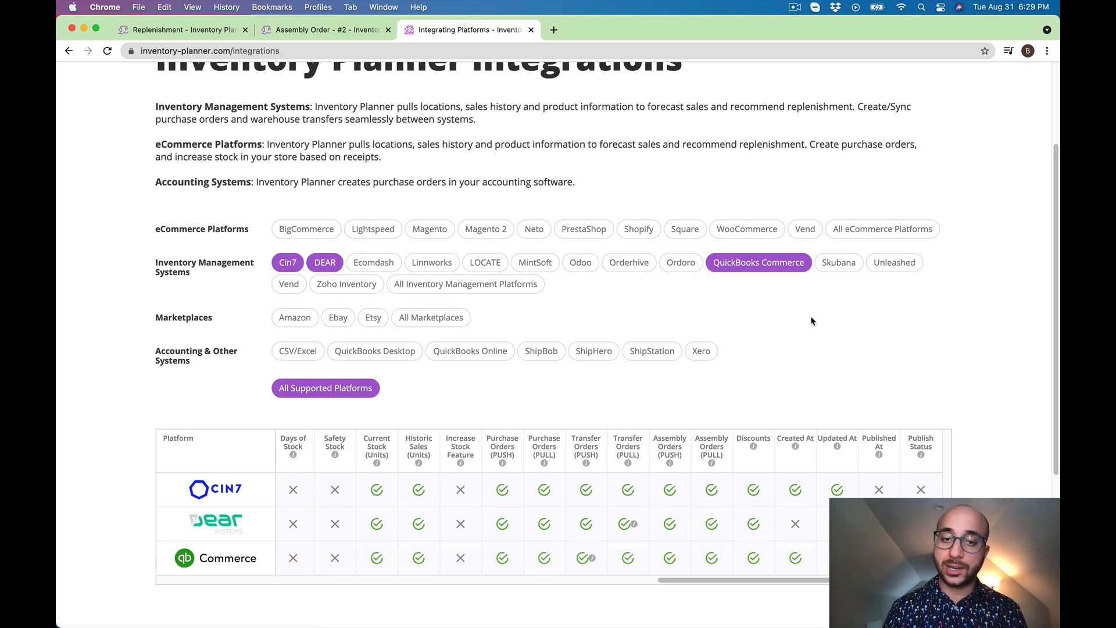
pyautogui.click(639, 228)
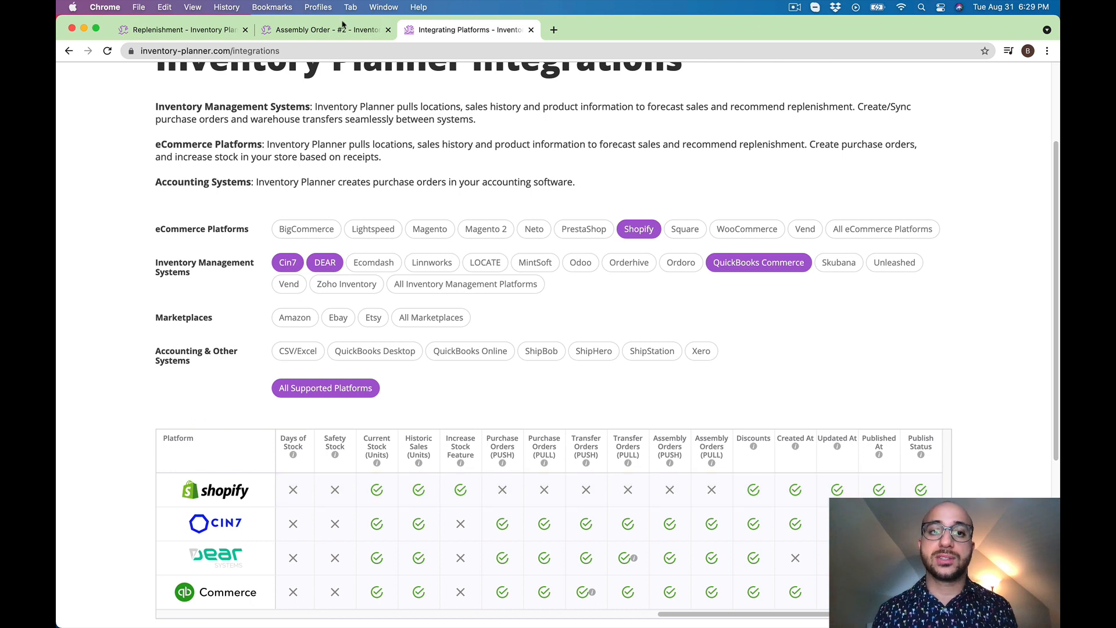
# Return to Inventory Planner's replenishment and filter the variants to the components of the Office Table Large assembly
pyautogui.click(325, 29)
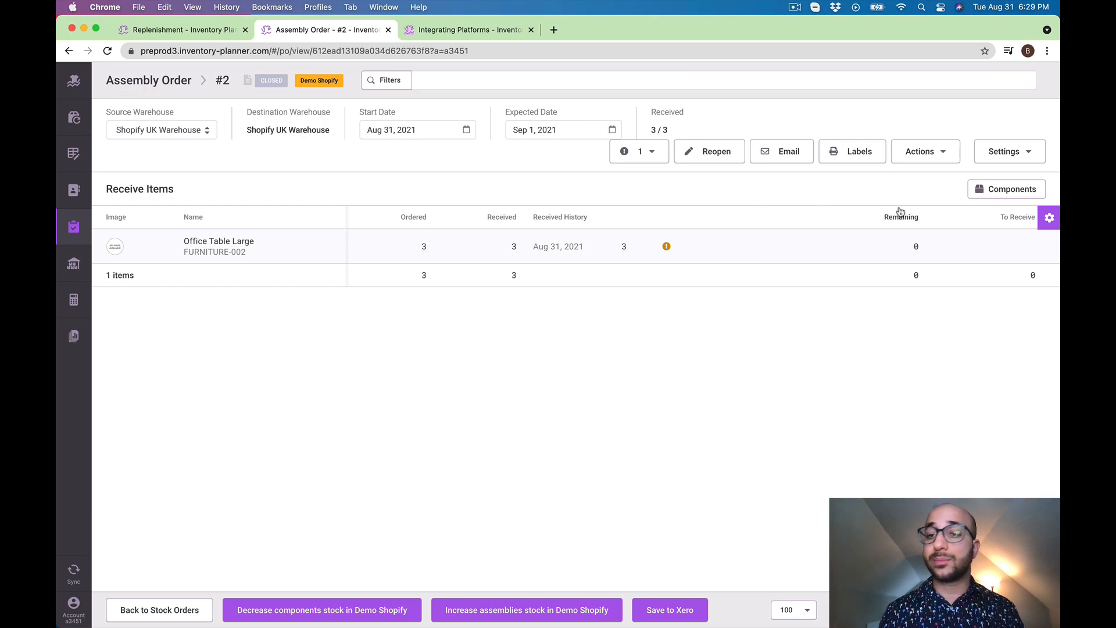
pyautogui.click(74, 117)
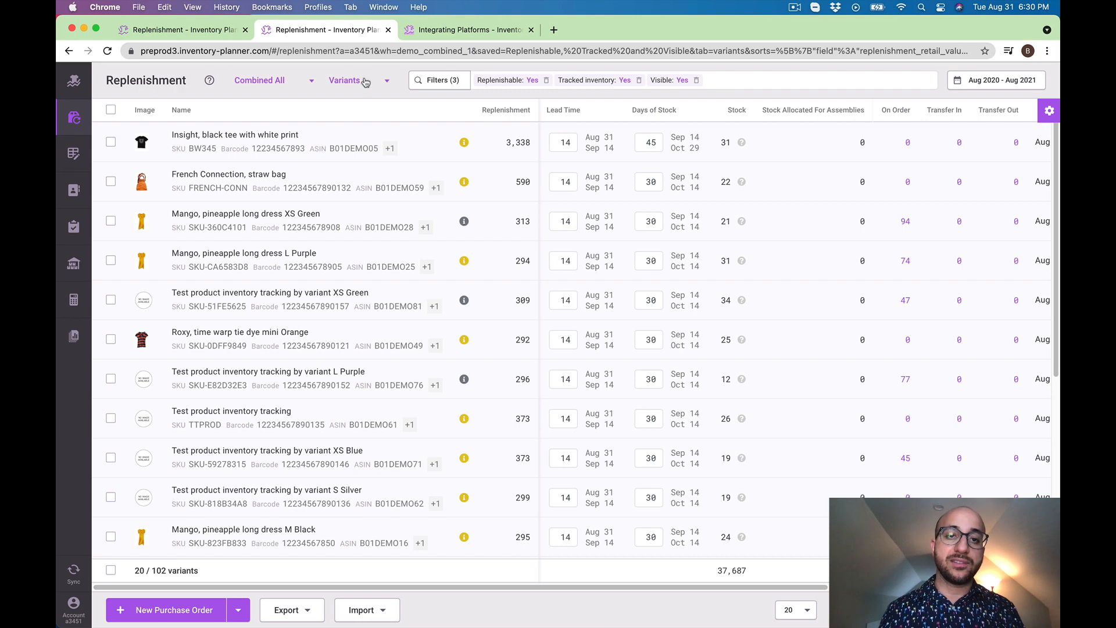
pyautogui.click(439, 81)
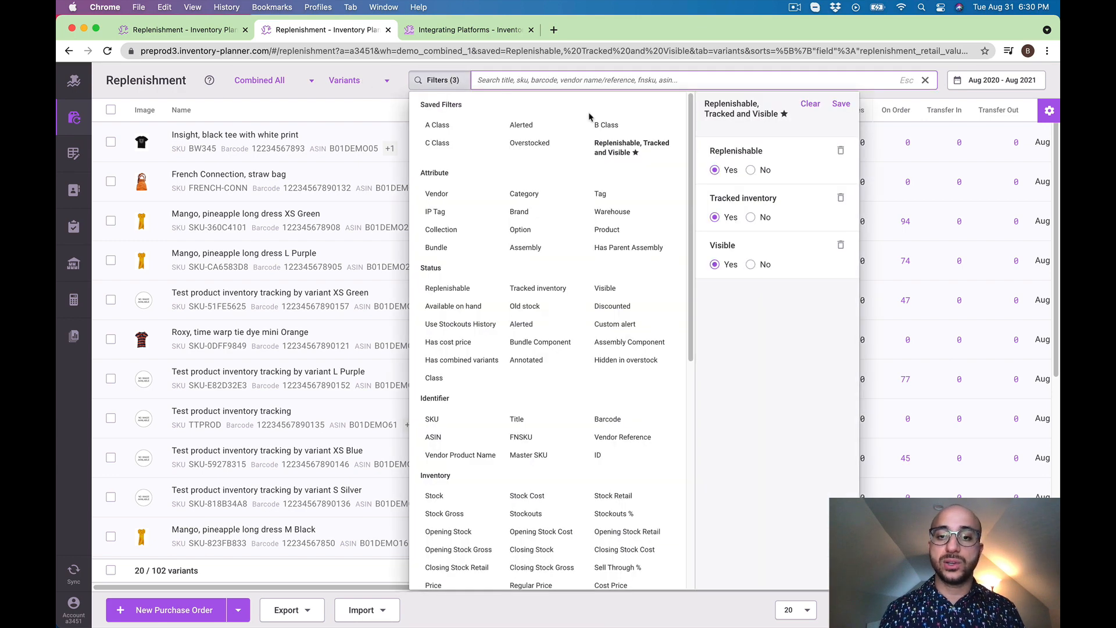
pyautogui.click(567, 249)
pyautogui.click(802, 506)
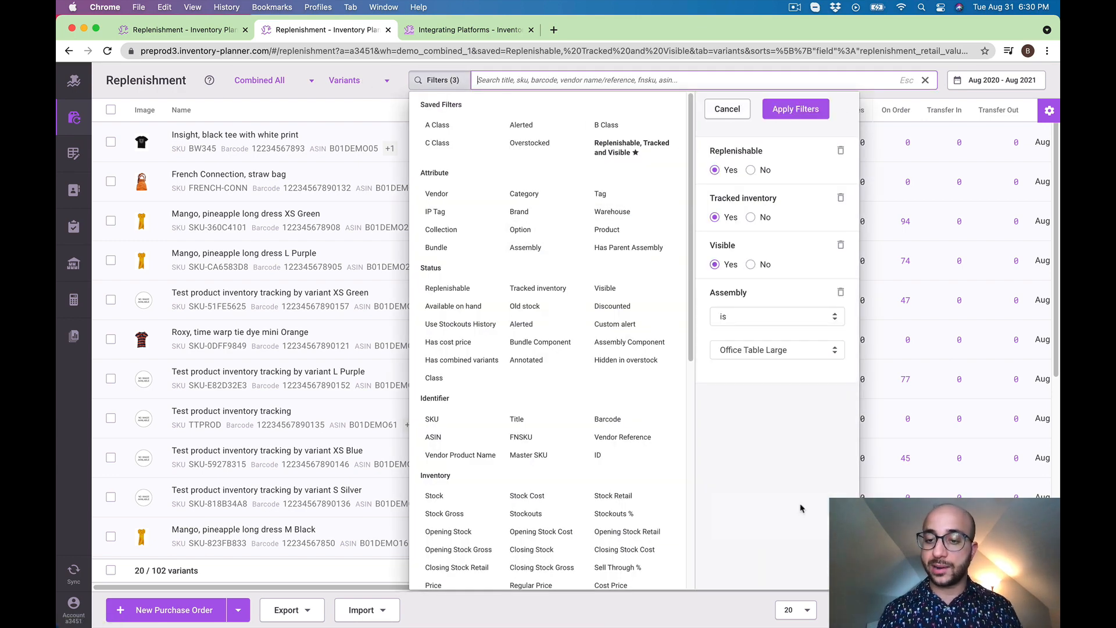
pyautogui.click(791, 109)
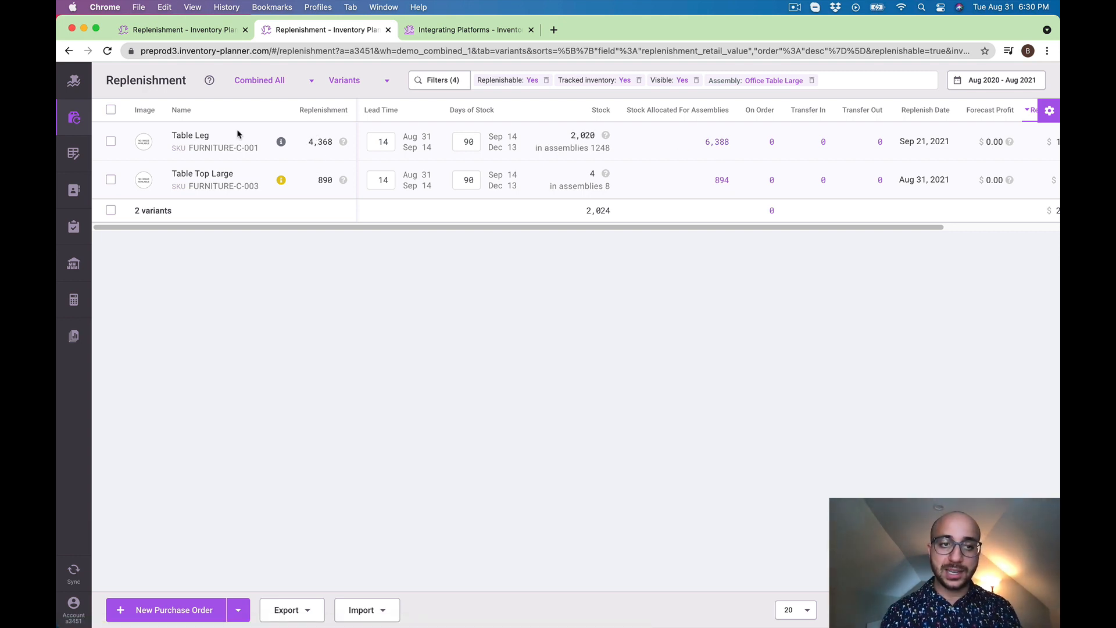
# Draft a purchase order for Table Leg and Table Top Large, and view the actions available for the draft
pyautogui.click(110, 142)
pyautogui.click(110, 179)
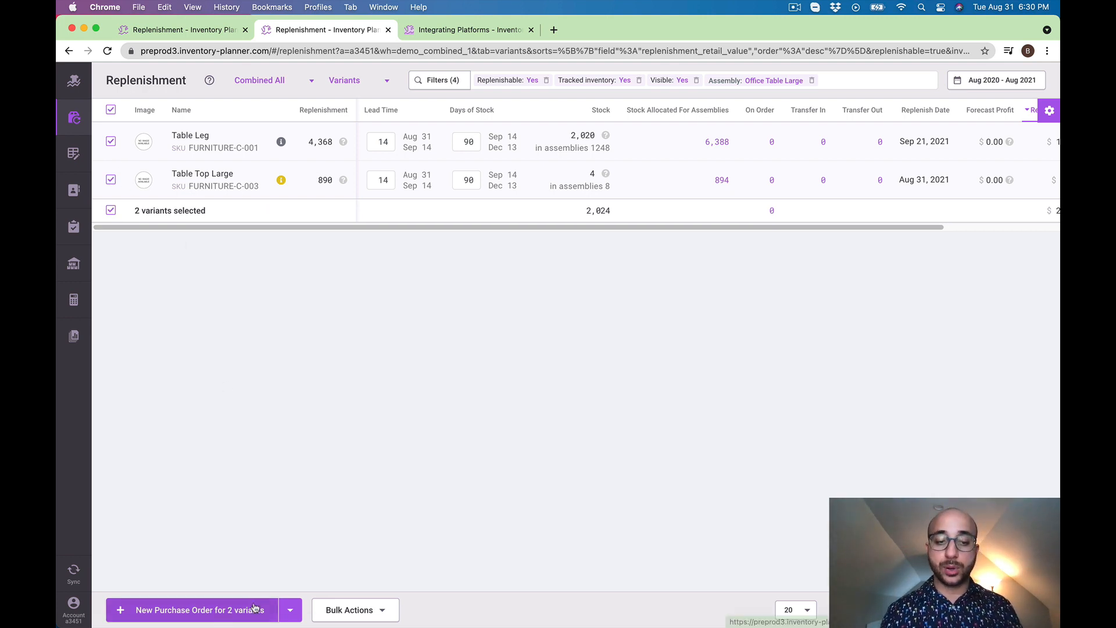
pyautogui.click(293, 611)
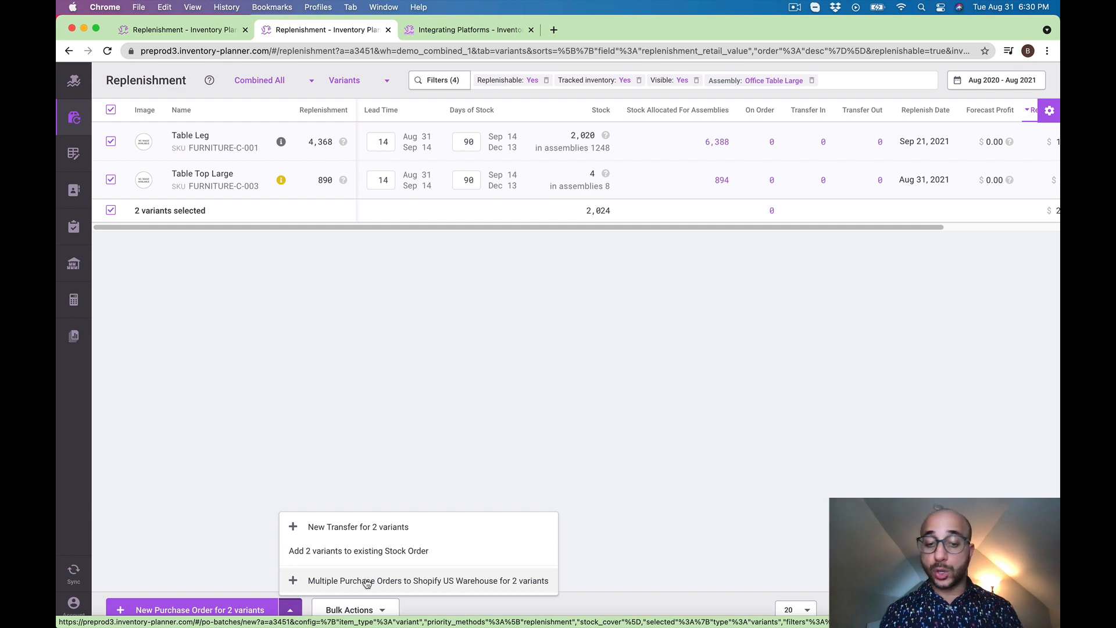
pyautogui.click(223, 608)
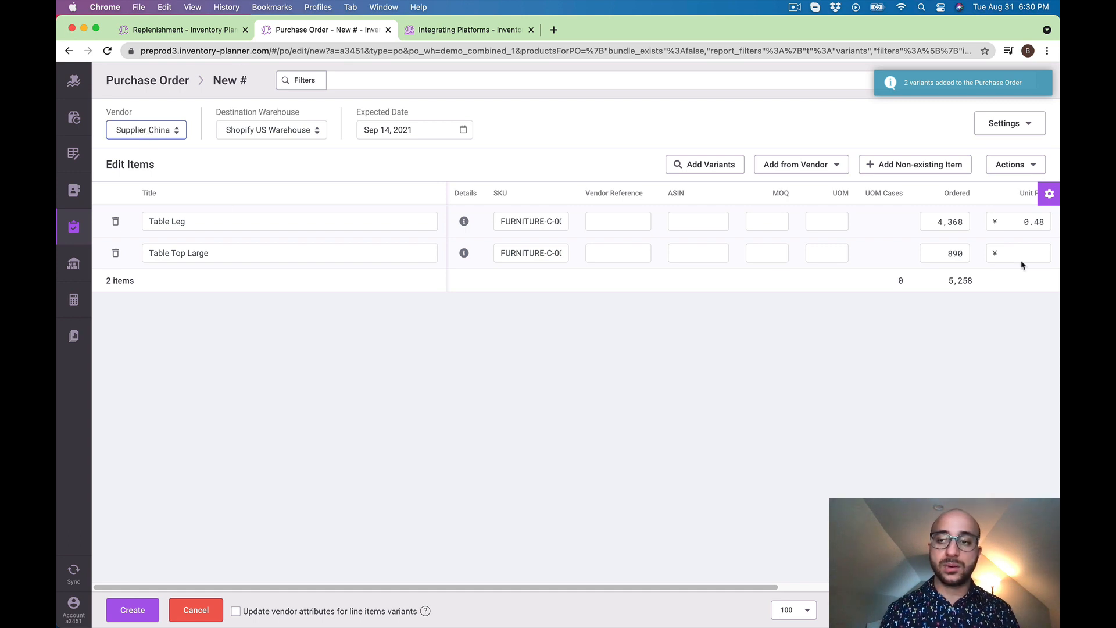
pyautogui.moveTo(1028, 221); pyautogui.dragTo(1024, 221)
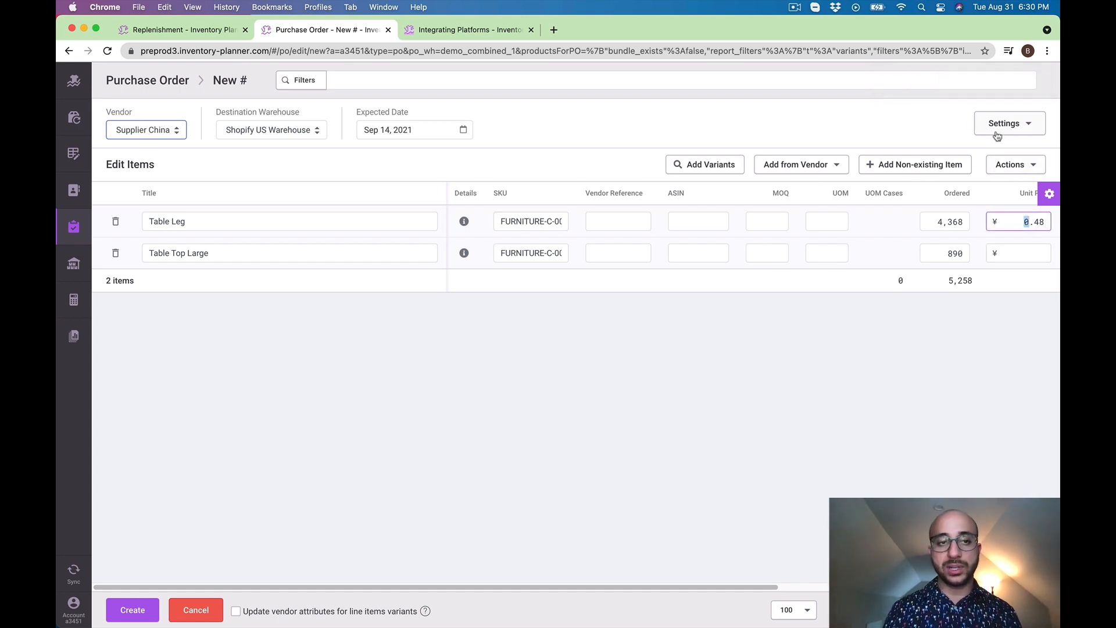
pyautogui.click(1022, 170)
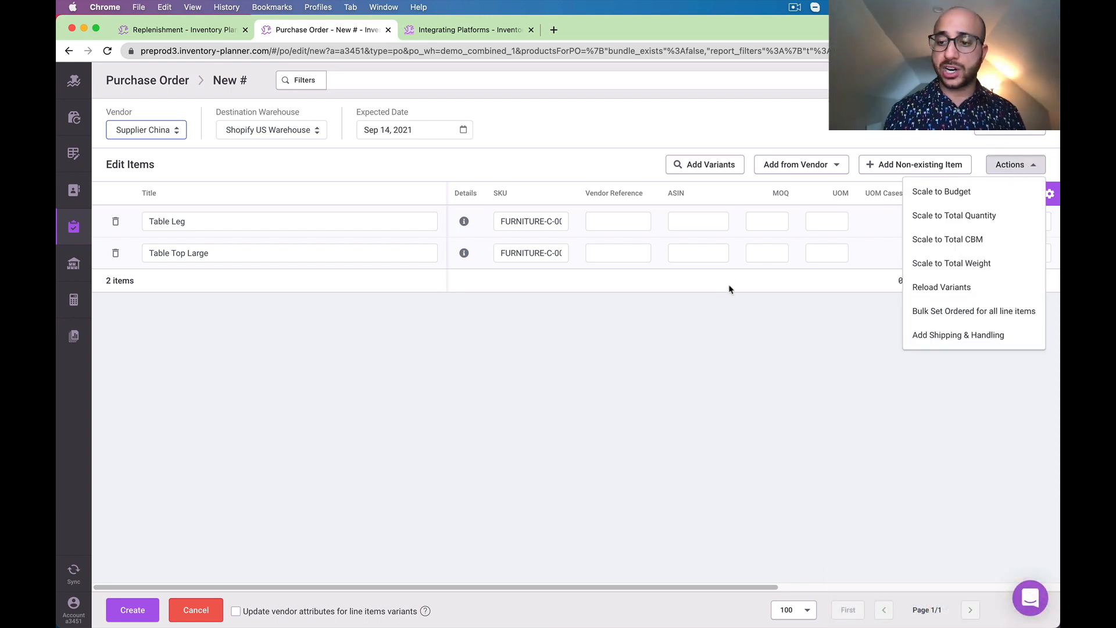
# Search the in-app help articles for "purchase orders", view the full results in the help center, and close them
pyautogui.click(1030, 598)
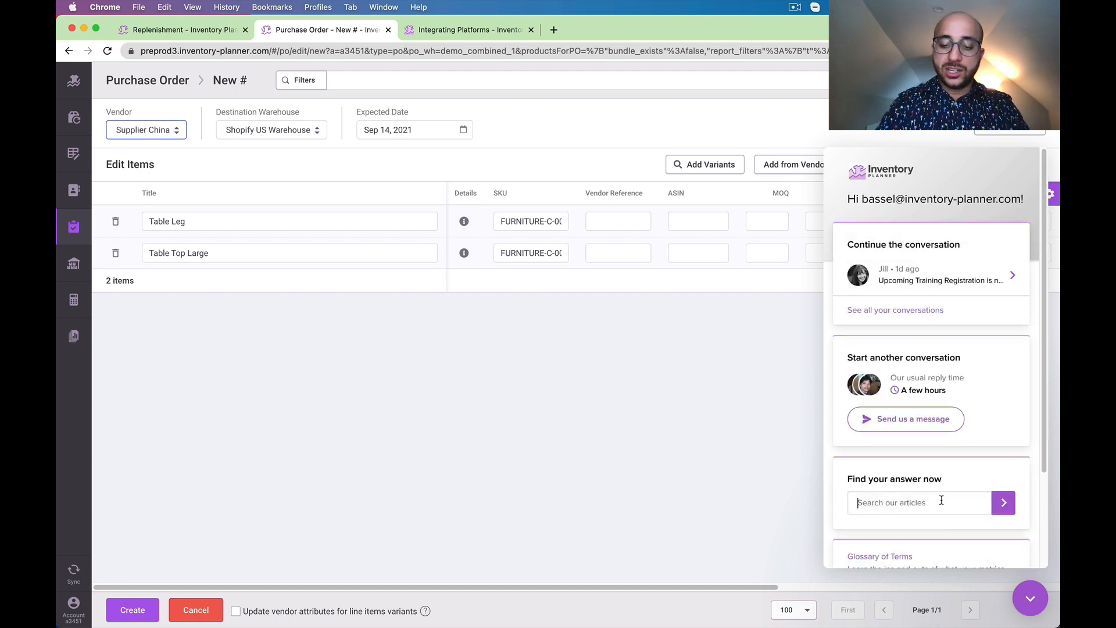
pyautogui.write('purchase orders')
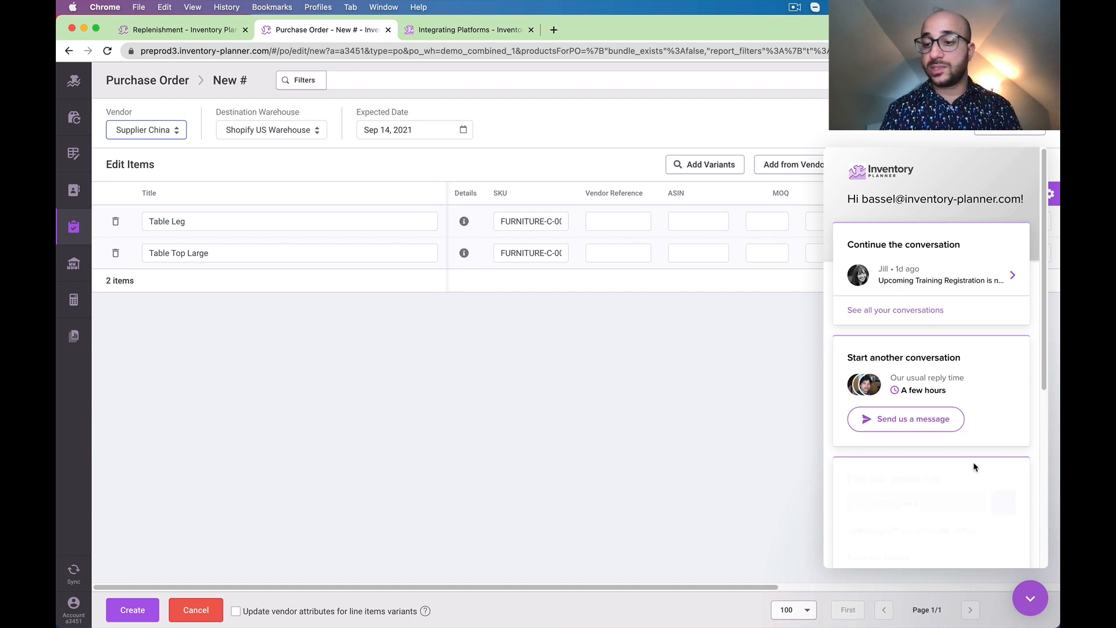
pyautogui.scroll(-3, 974, 466)
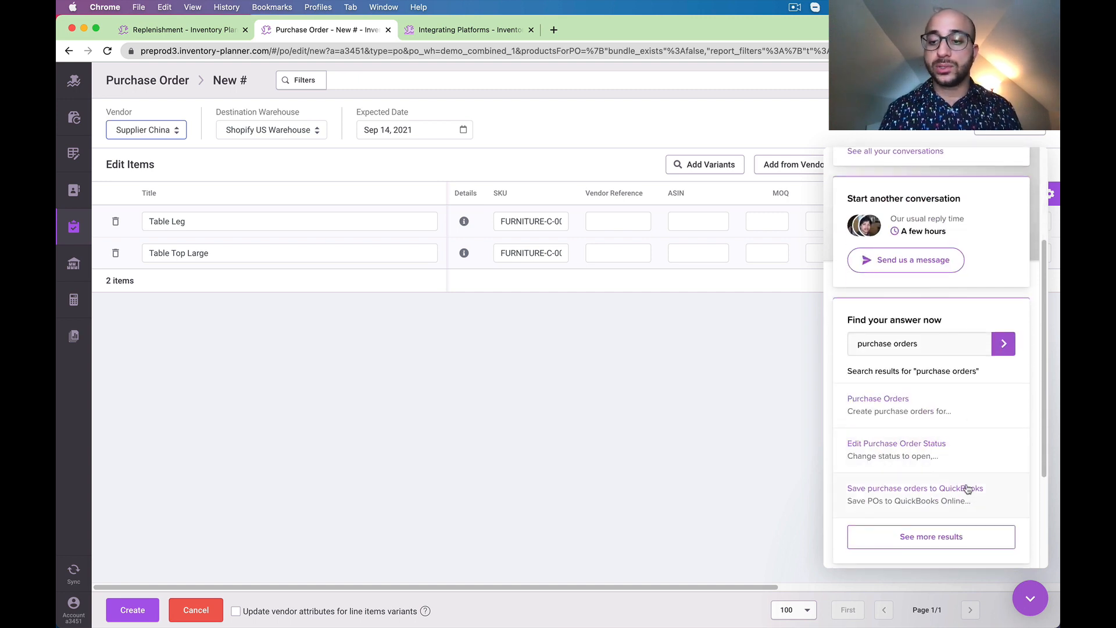
pyautogui.click(954, 536)
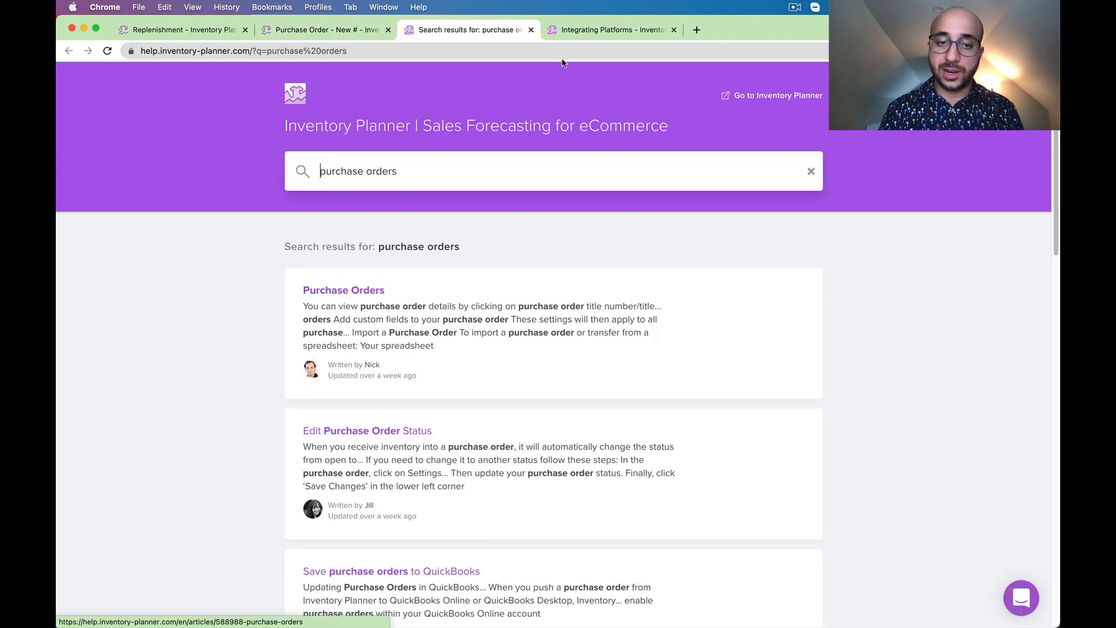
pyautogui.click(531, 30)
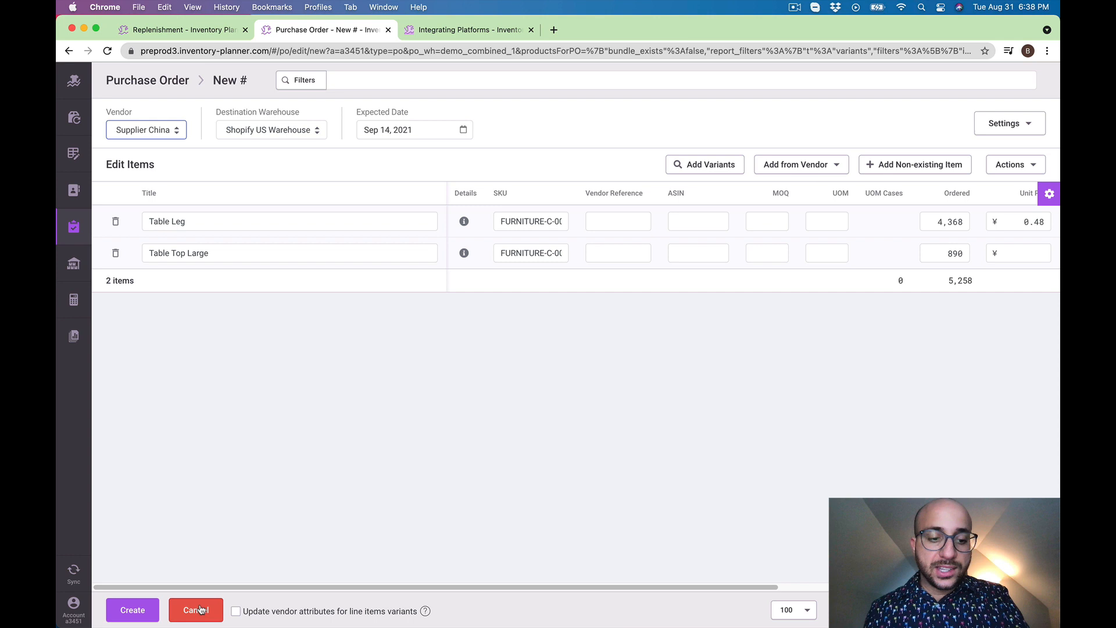
# Cancel the draft purchase order and show replenishment for assemblies without the Office Table Large assembly filter
pyautogui.click(200, 610)
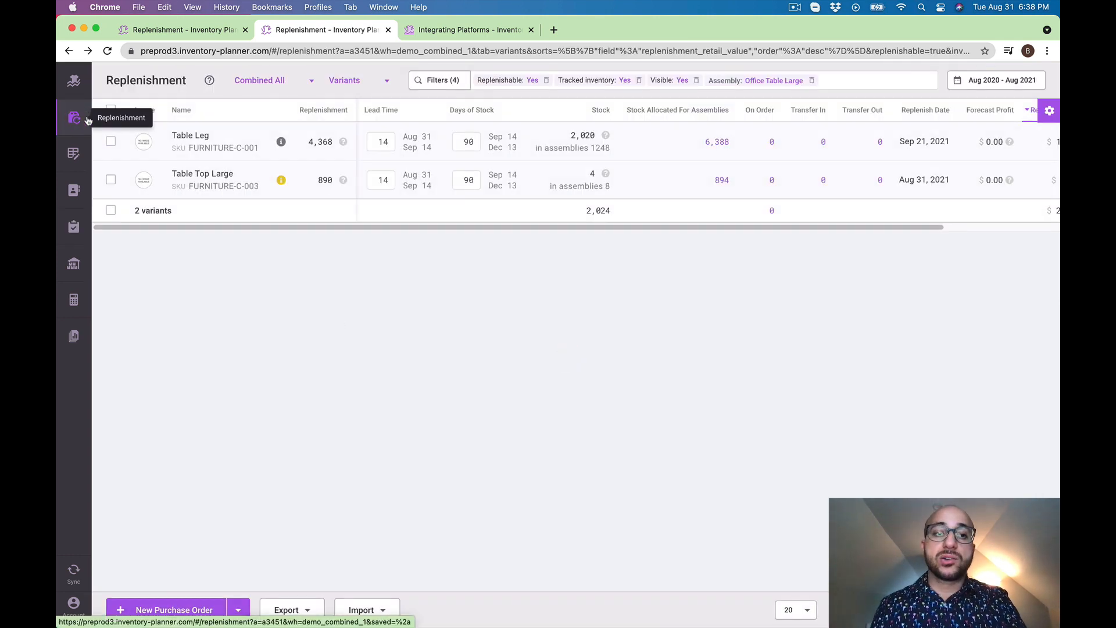
pyautogui.click(352, 81)
pyautogui.click(349, 130)
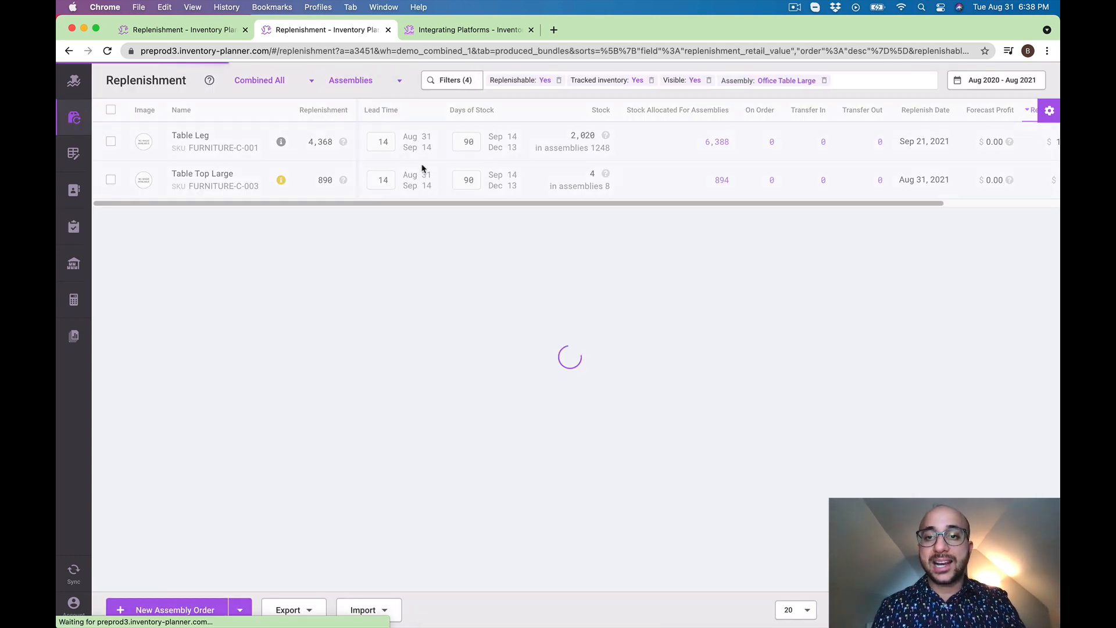
pyautogui.click(824, 81)
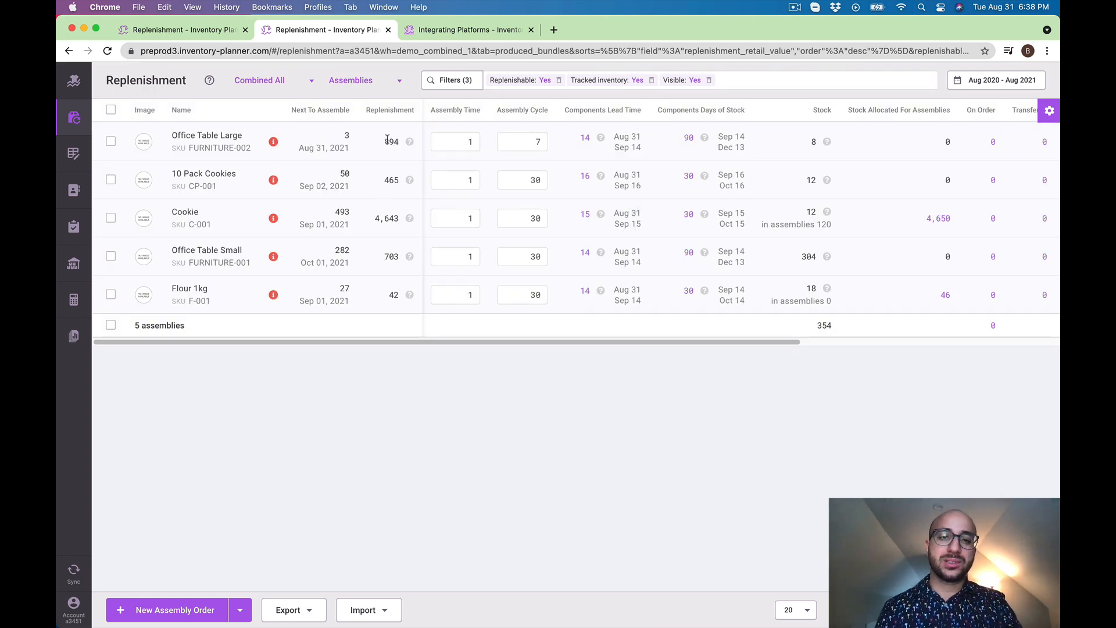
# Filter the assemblies by SKU FURNITURE-002 and check the replenishment quantity of Office Table Large
pyautogui.moveTo(384, 141); pyautogui.dragTo(396, 142)
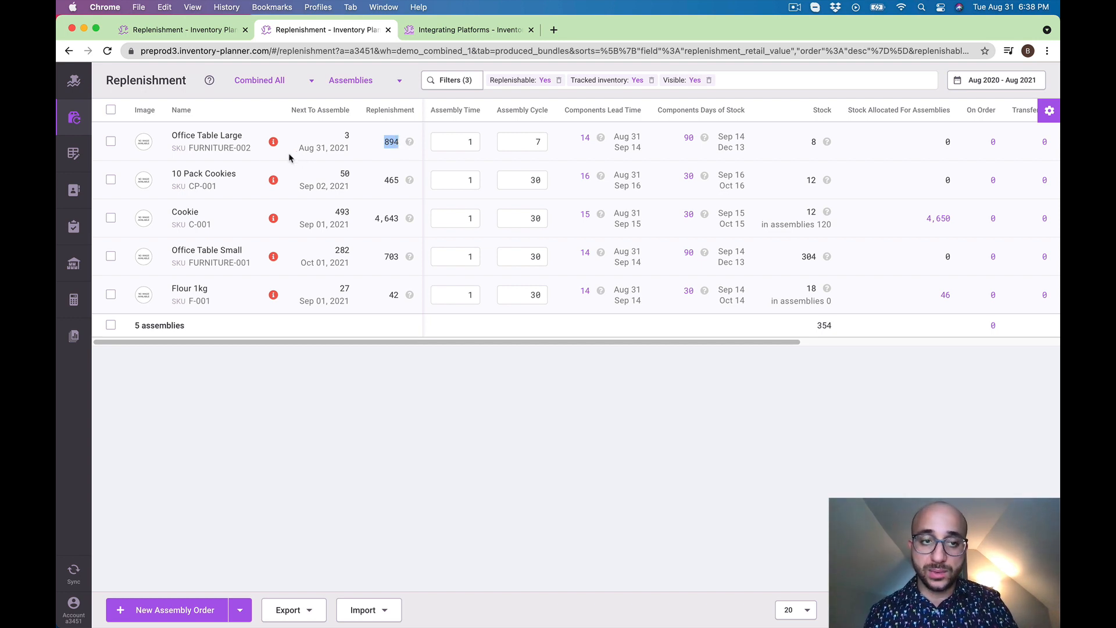
pyautogui.press('super+c')
pyautogui.click(736, 85)
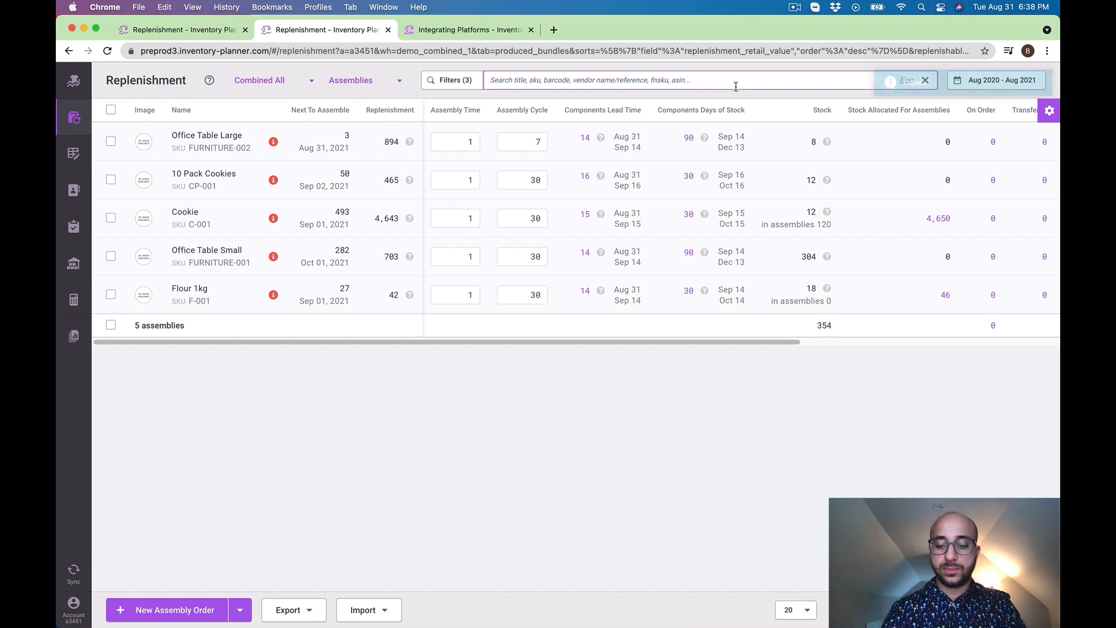
pyautogui.press('super+v')
pyautogui.press('Return')
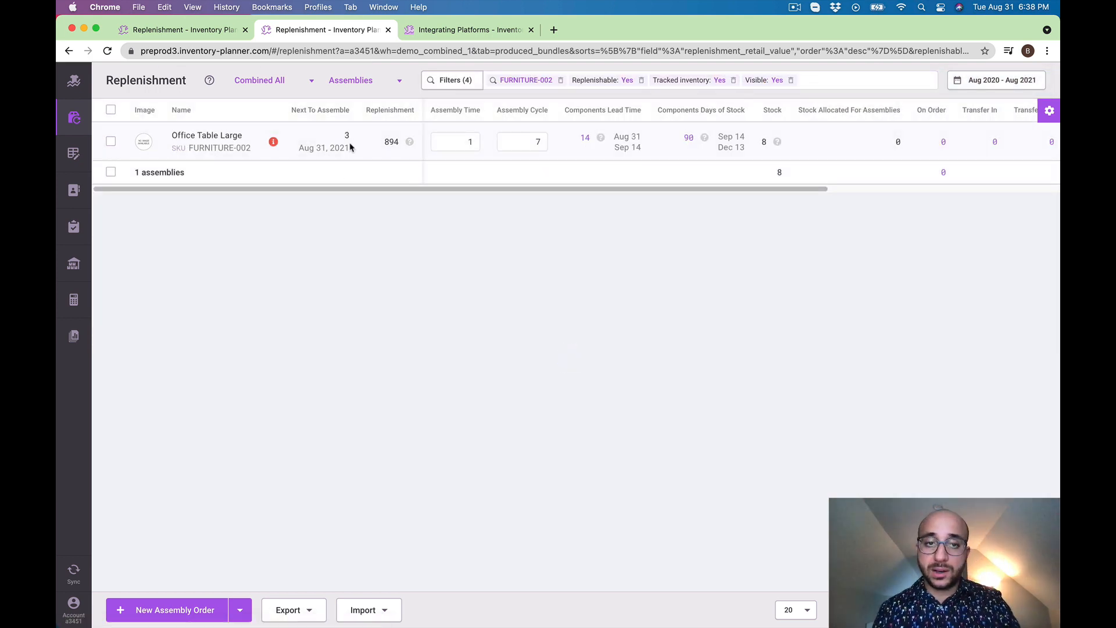
pyautogui.moveTo(384, 141); pyautogui.dragTo(394, 142)
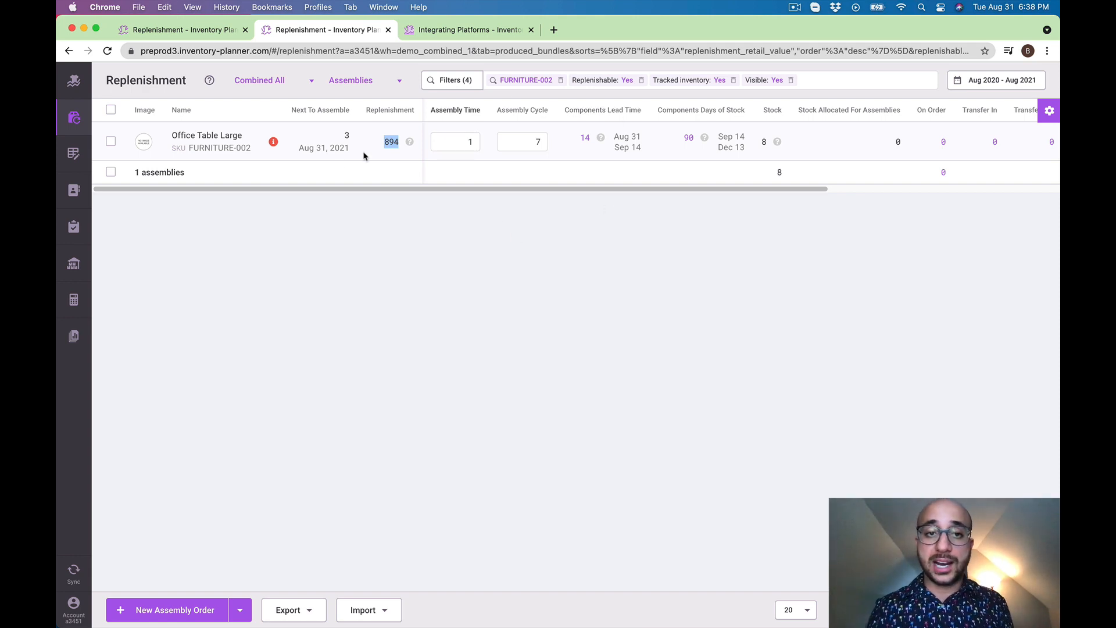
# Start a new purchase order for Office Table Large, replacing the assembly by its components
pyautogui.click(110, 141)
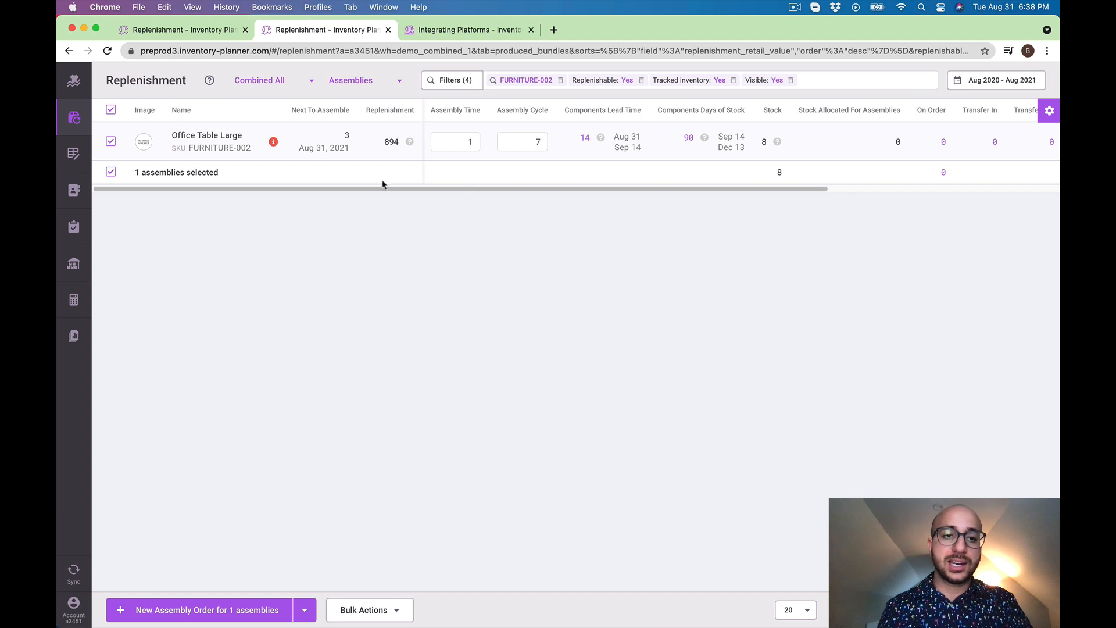
pyautogui.click(308, 615)
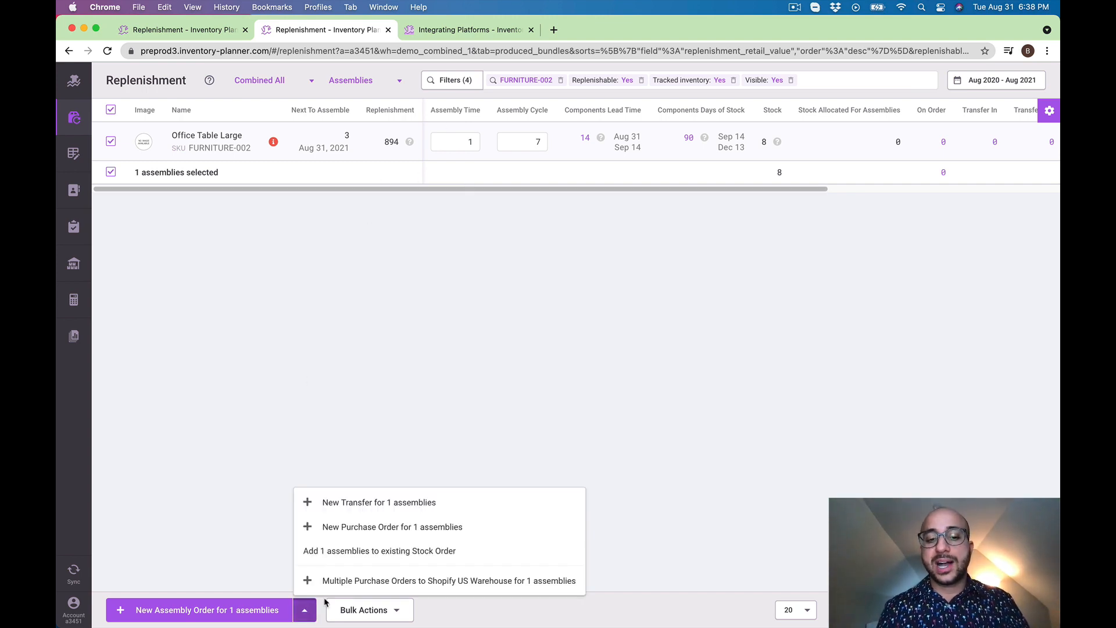
pyautogui.click(510, 534)
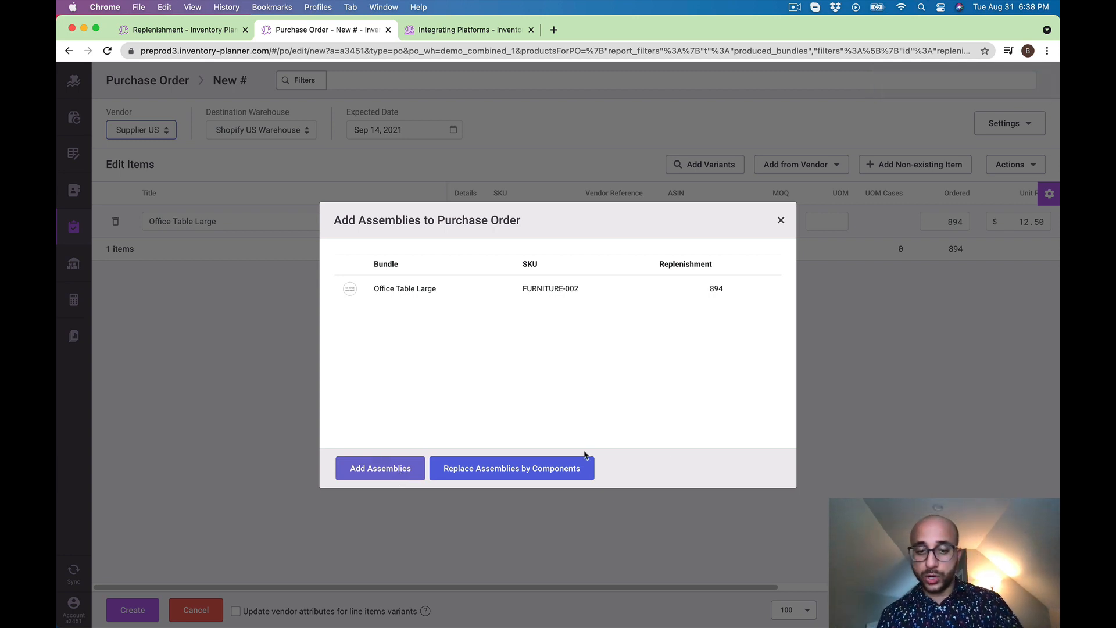
pyautogui.click(557, 470)
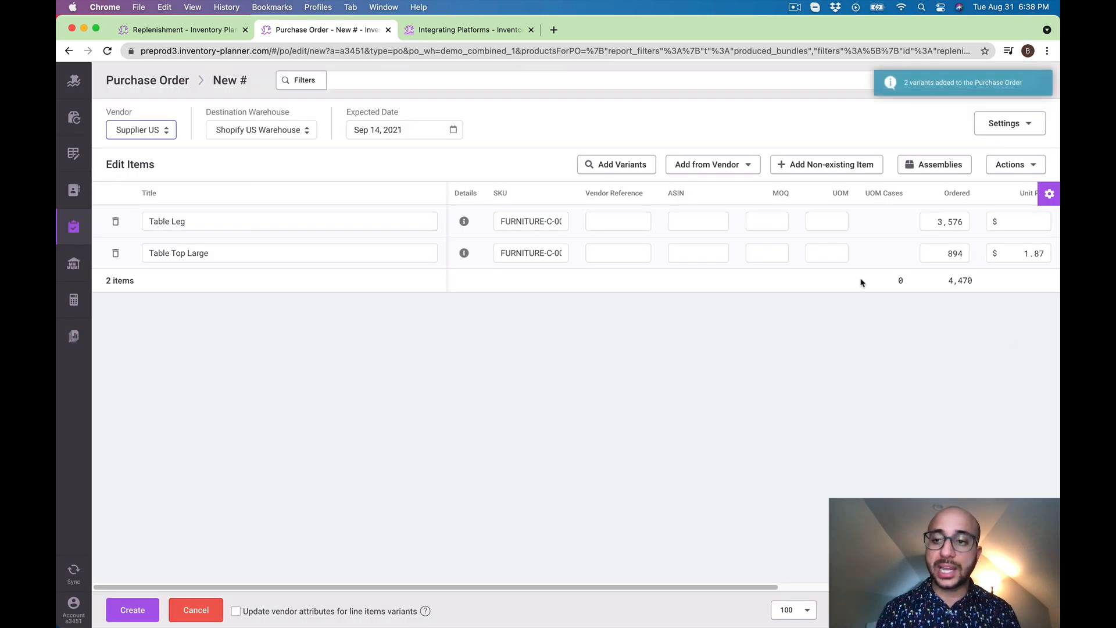
# Review the ordered quantities of Table Top Large and Table Leg, and create the purchase order
pyautogui.click(958, 254)
pyautogui.doubleClick(959, 255)
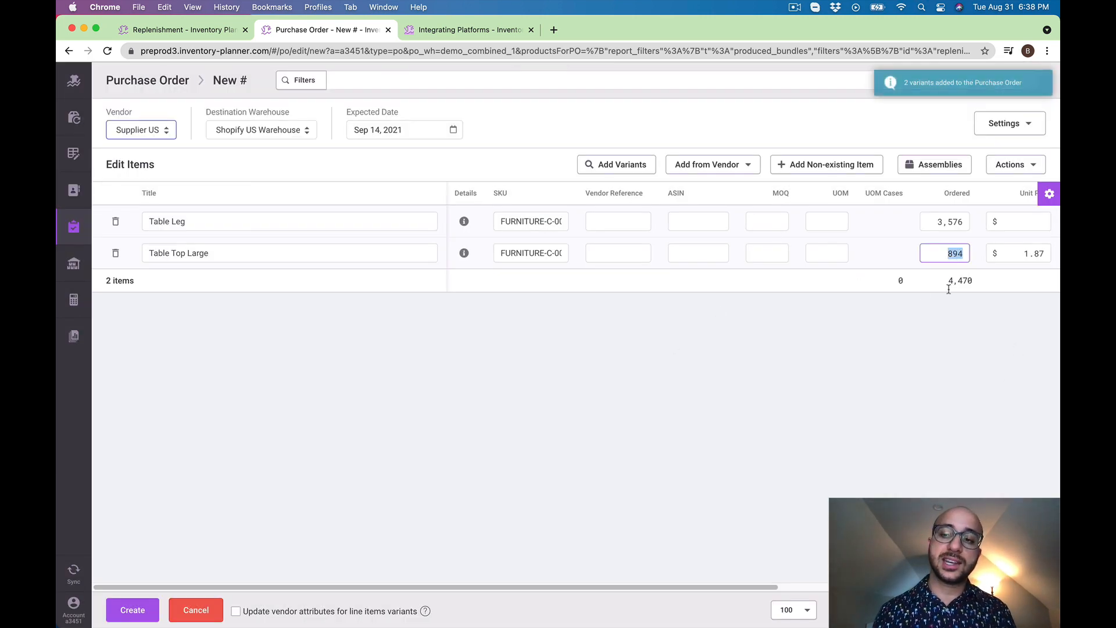
pyautogui.click(946, 332)
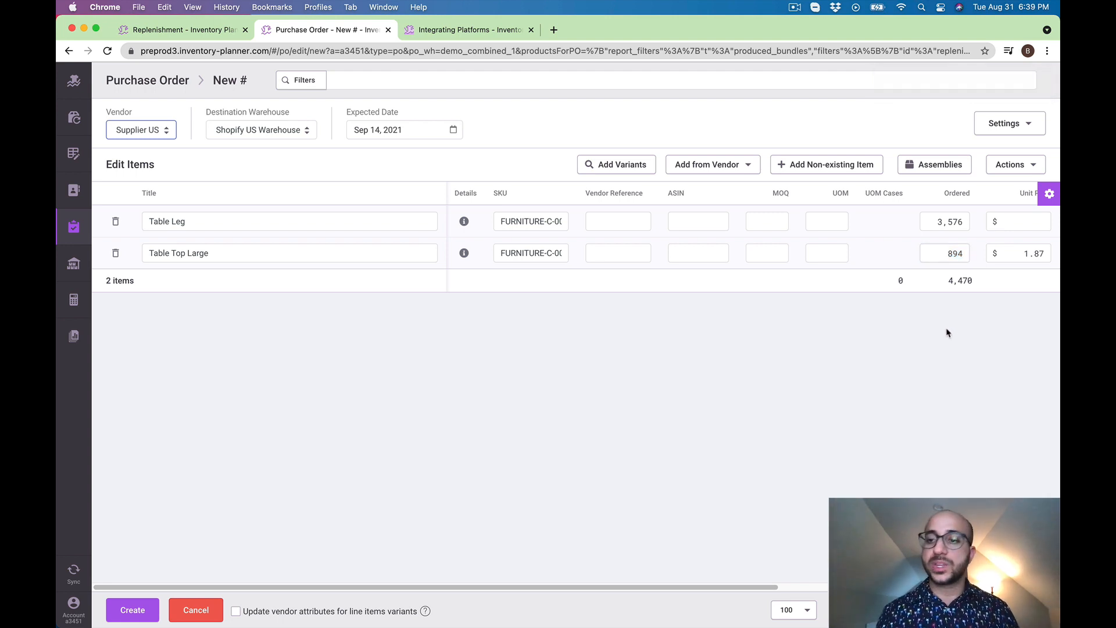
pyautogui.click(941, 226)
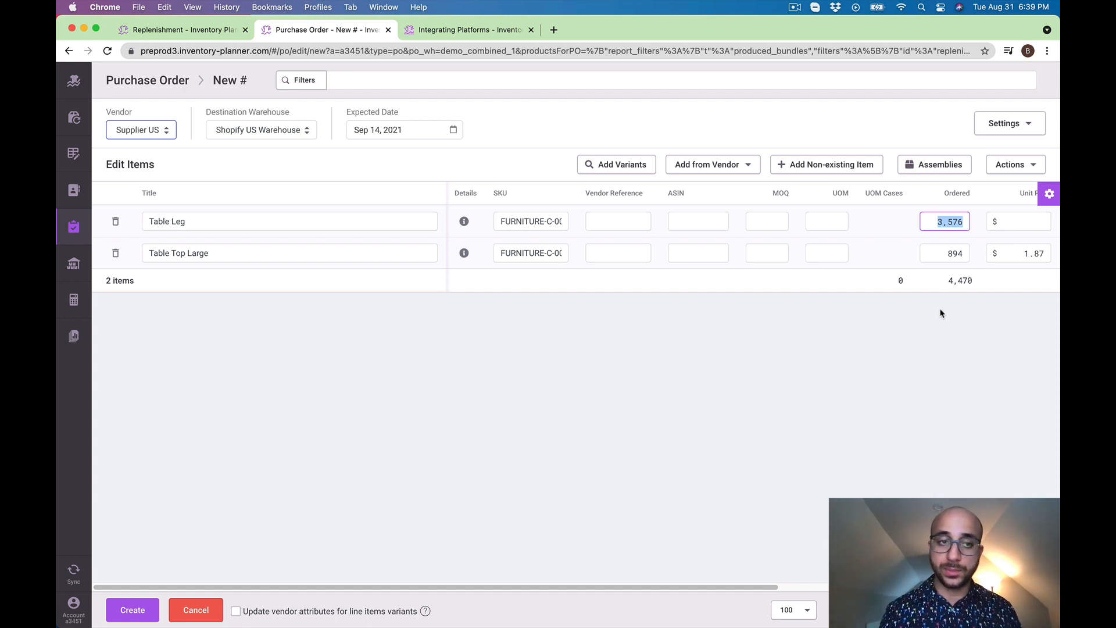
pyautogui.click(140, 617)
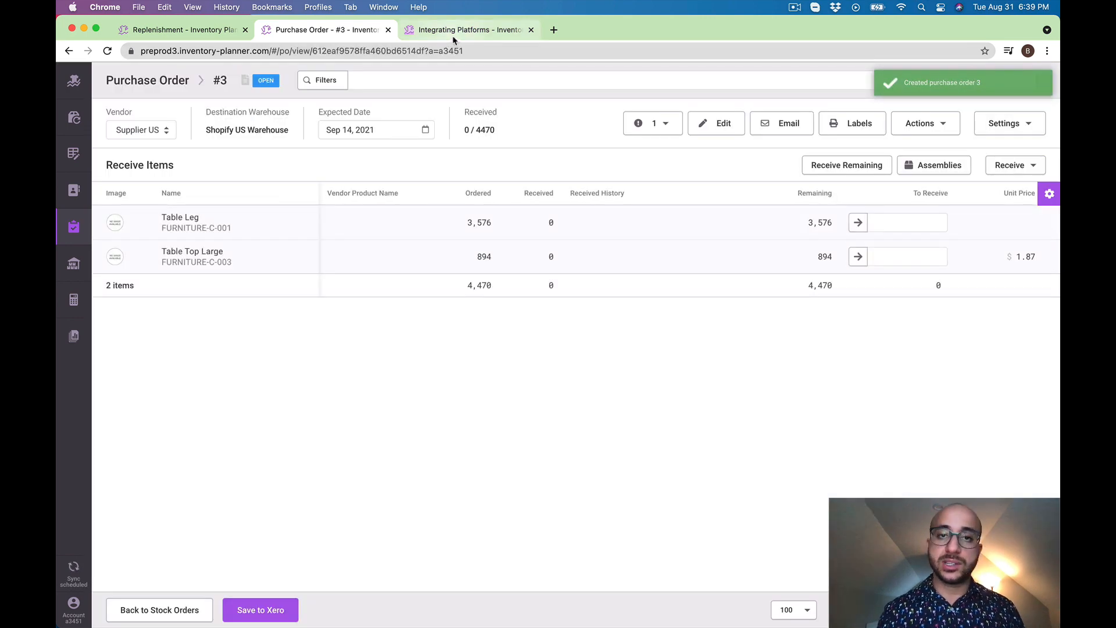
# Check assembly order support on the integrations page, and return to the planner to show replenishment for assemblies
pyautogui.click(468, 30)
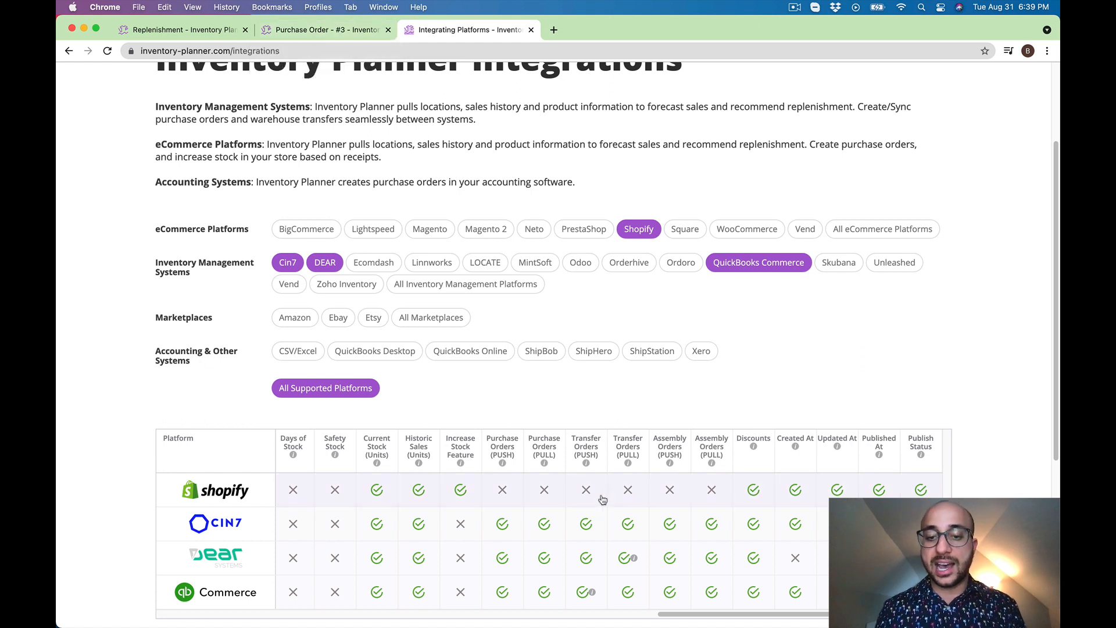
pyautogui.click(348, 32)
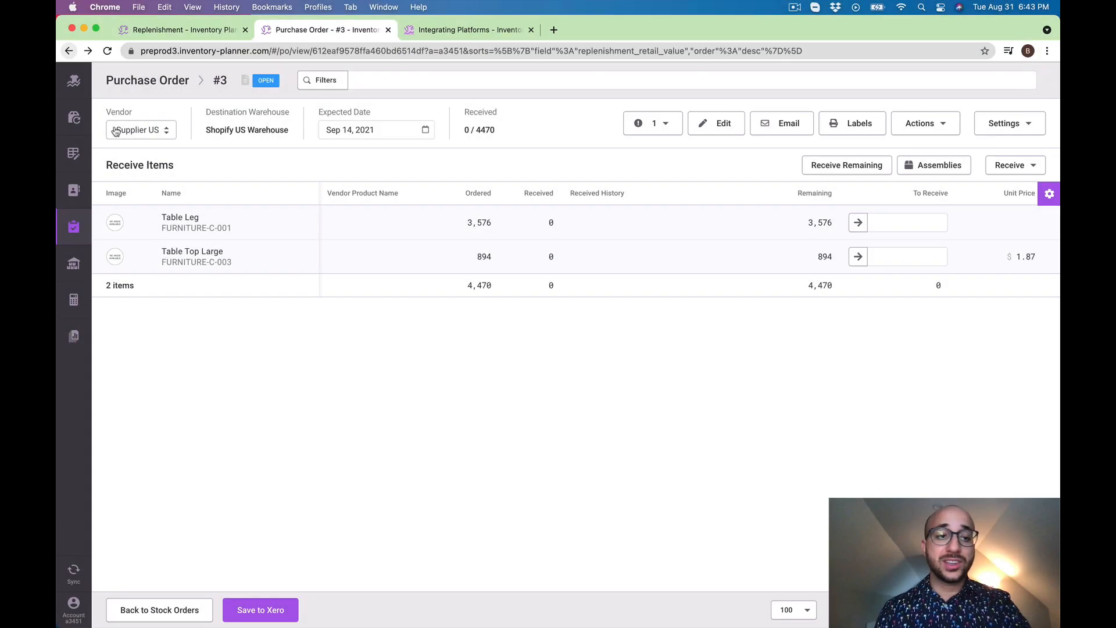
pyautogui.click(75, 119)
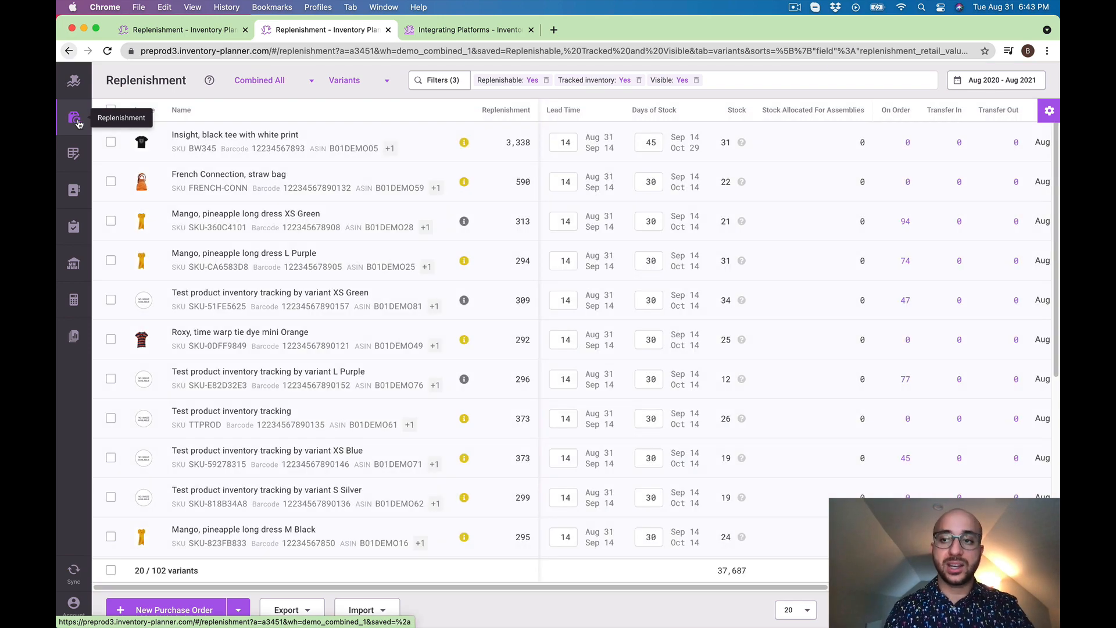
pyautogui.click(374, 83)
pyautogui.click(366, 131)
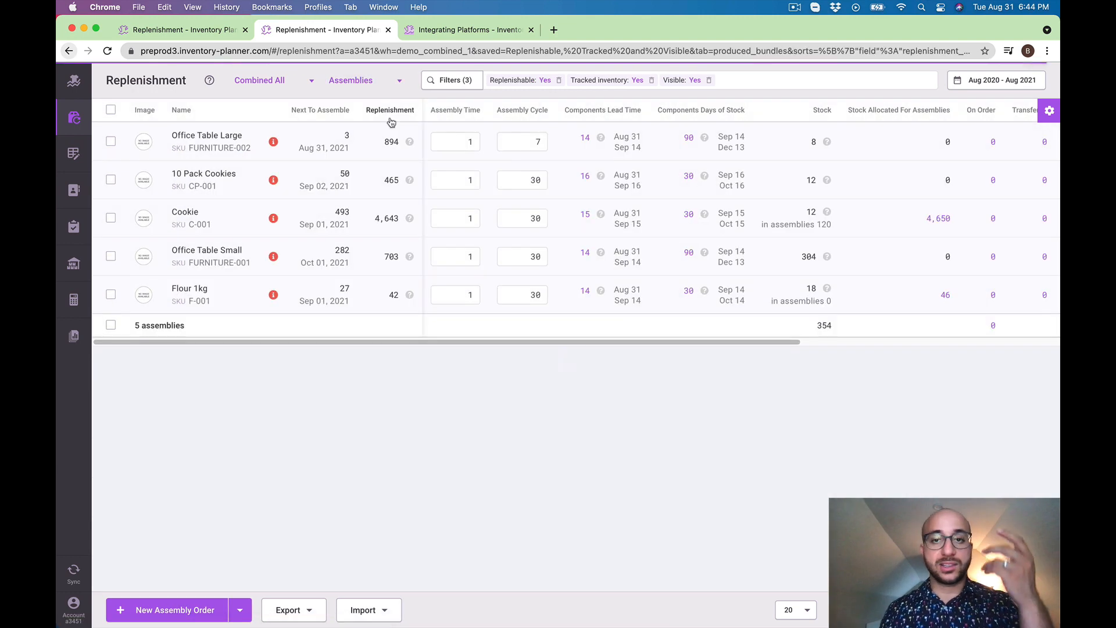
# Filter the assemblies by SKU FURNITURE-002 and open the component variants behind Office Table Large's days of stock
pyautogui.click(253, 148)
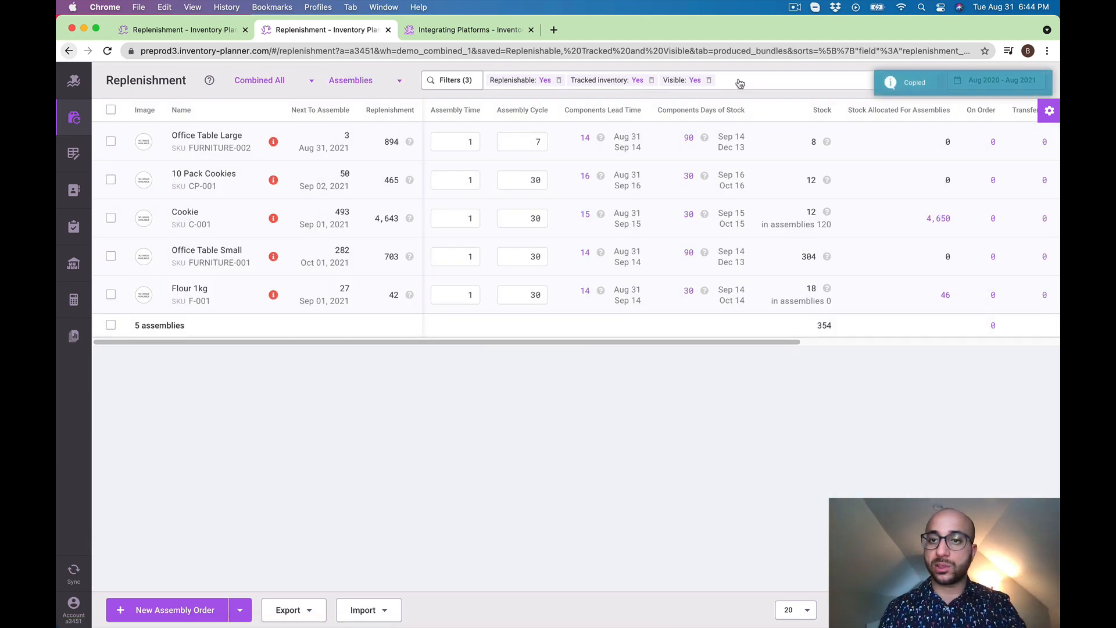
pyautogui.click(738, 82)
pyautogui.press('super+v')
pyautogui.press('Return')
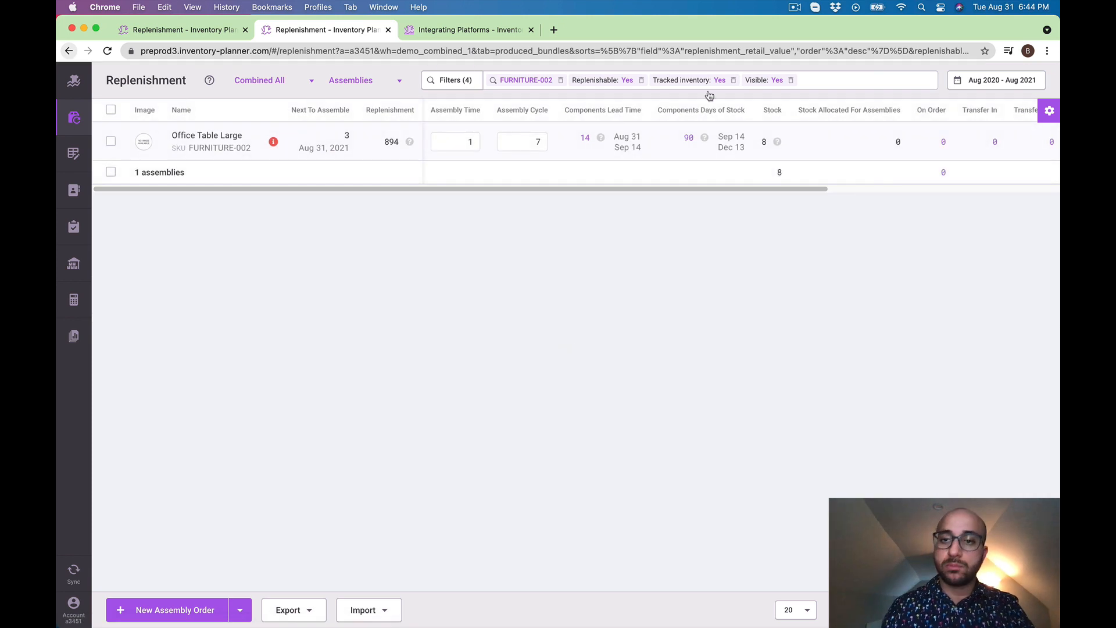
pyautogui.click(691, 139)
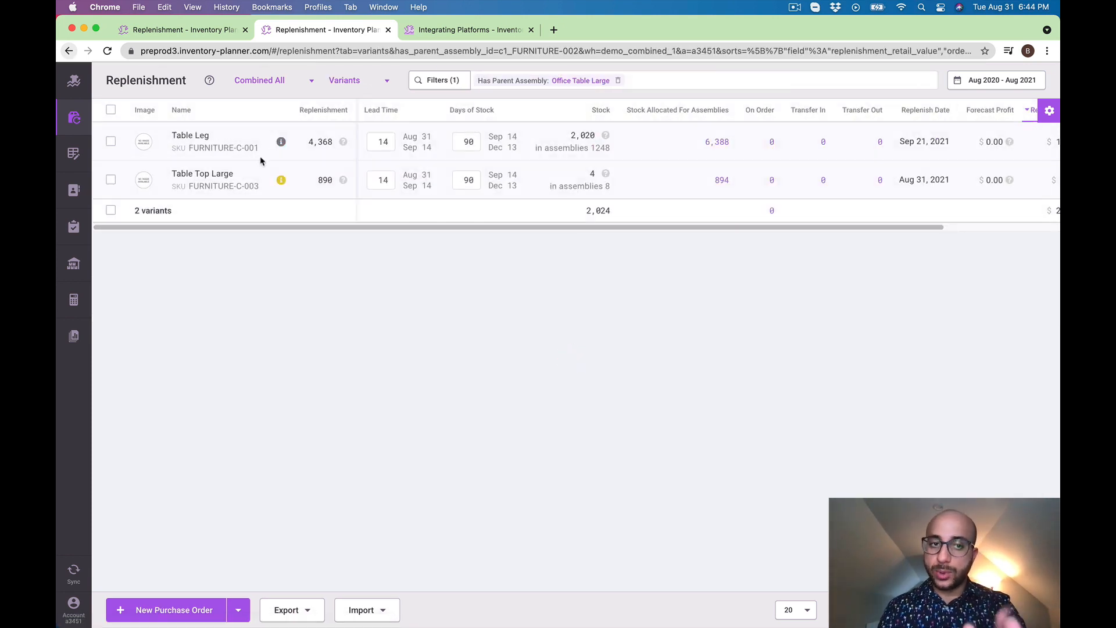
# Set Days of Stock to 10 for both Table Leg and Table Top Large, and save the changes
pyautogui.click(472, 141)
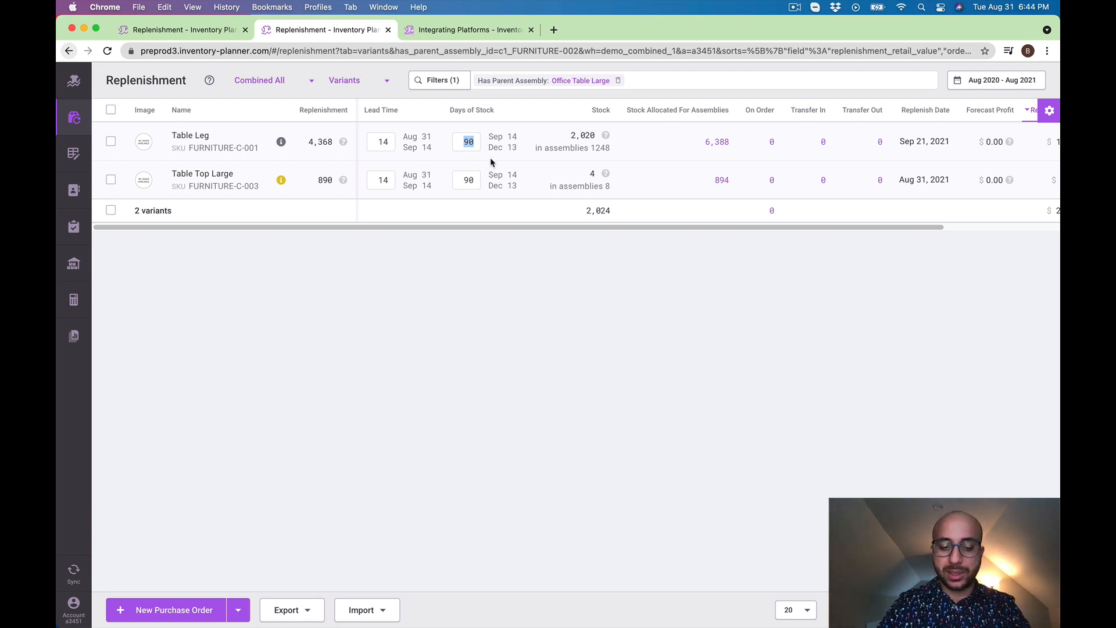
pyautogui.write('10')
pyautogui.click(475, 177)
pyautogui.write('1')
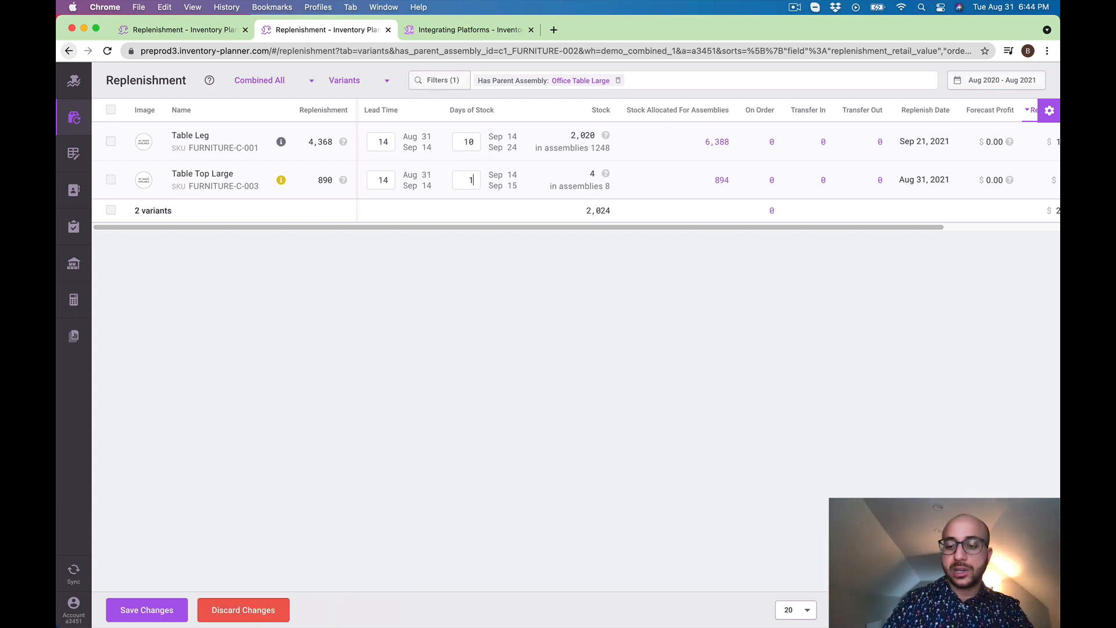
pyautogui.write('0')
pyautogui.click(147, 608)
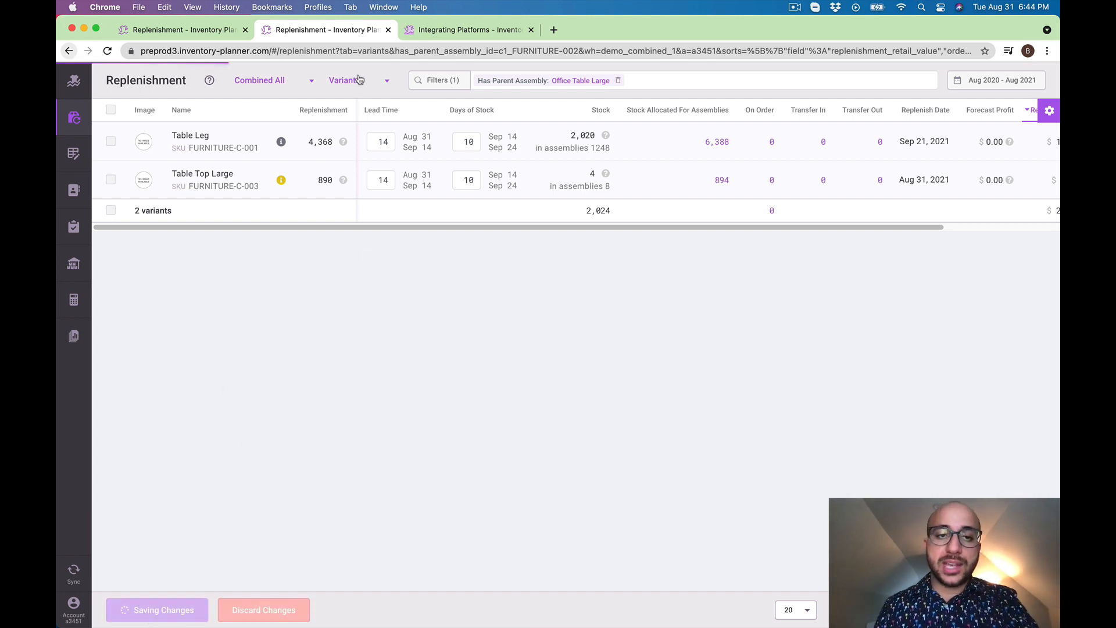
# Check Table Leg's replenishment, stock allocated for assemblies, sell-out time and forecast details
pyautogui.moveTo(332, 184); pyautogui.dragTo(350, 185)
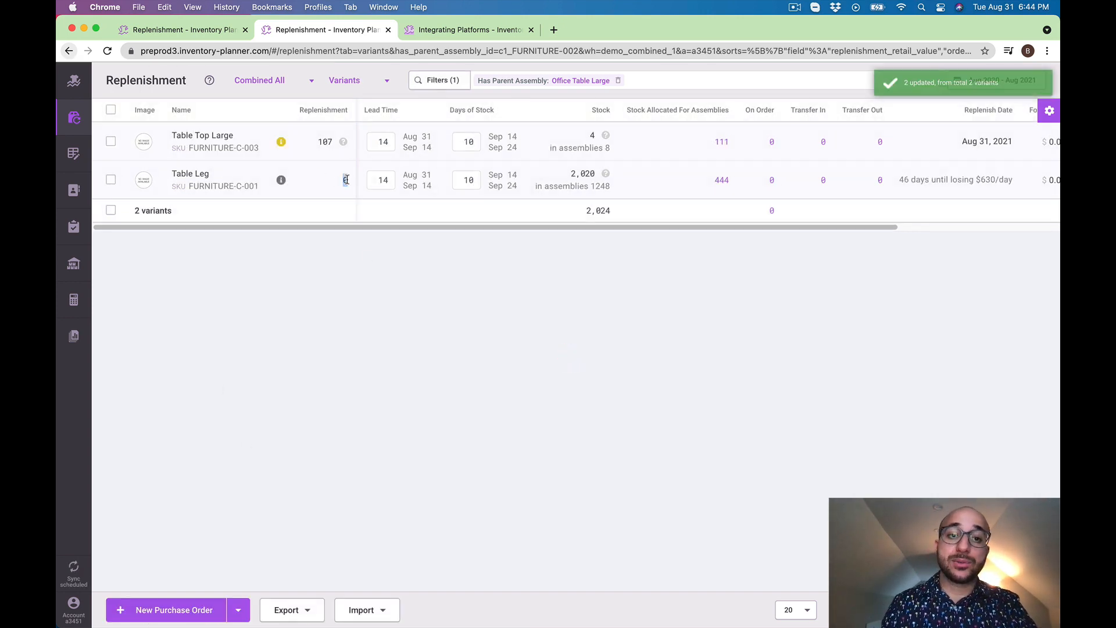
pyautogui.click(734, 204)
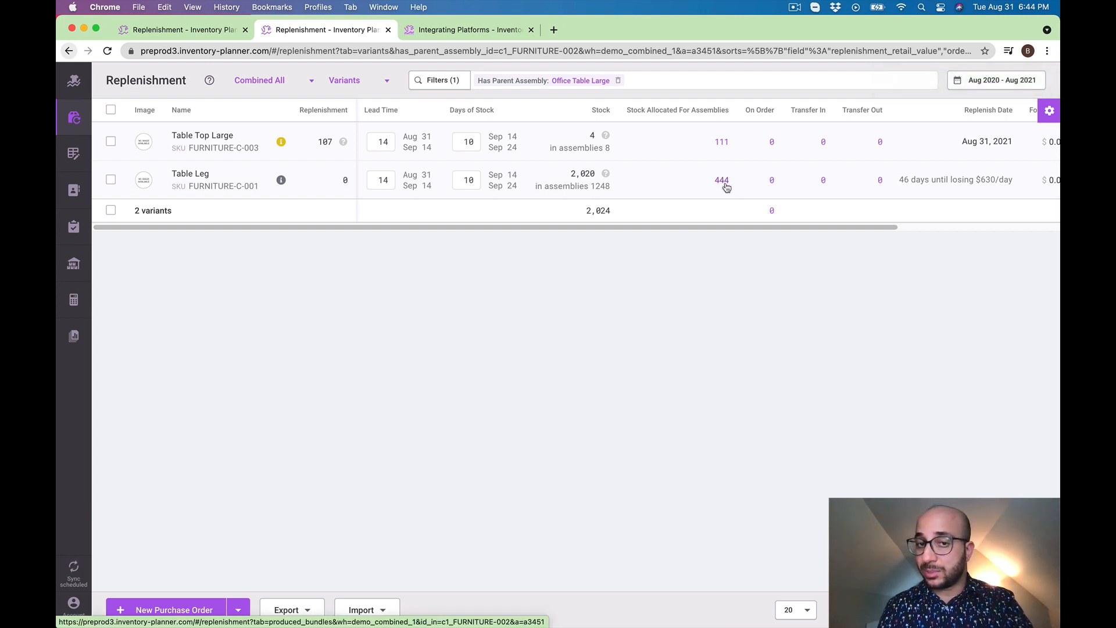
pyautogui.moveTo(780, 228); pyautogui.dragTo(960, 229)
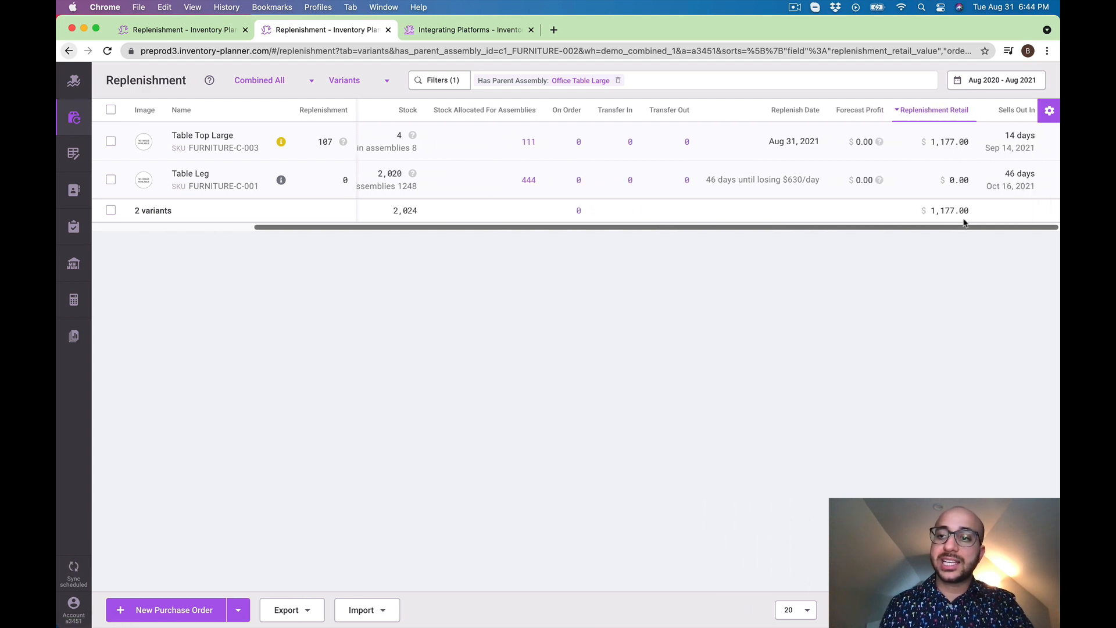
pyautogui.moveTo(1005, 175); pyautogui.dragTo(1036, 173)
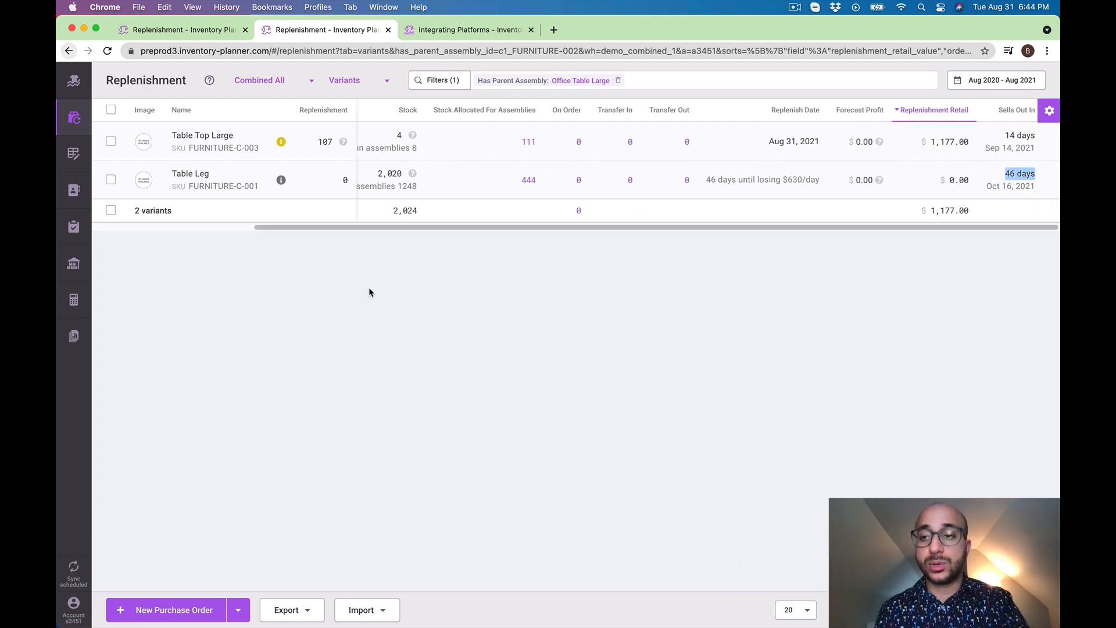
pyautogui.click(281, 179)
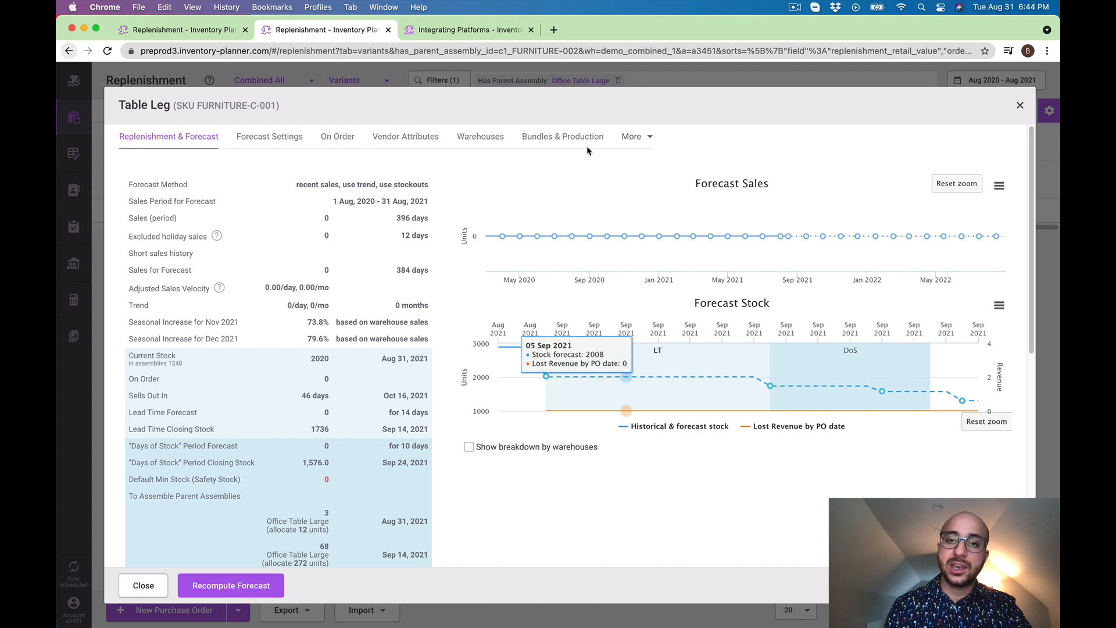
pyautogui.click(521, 83)
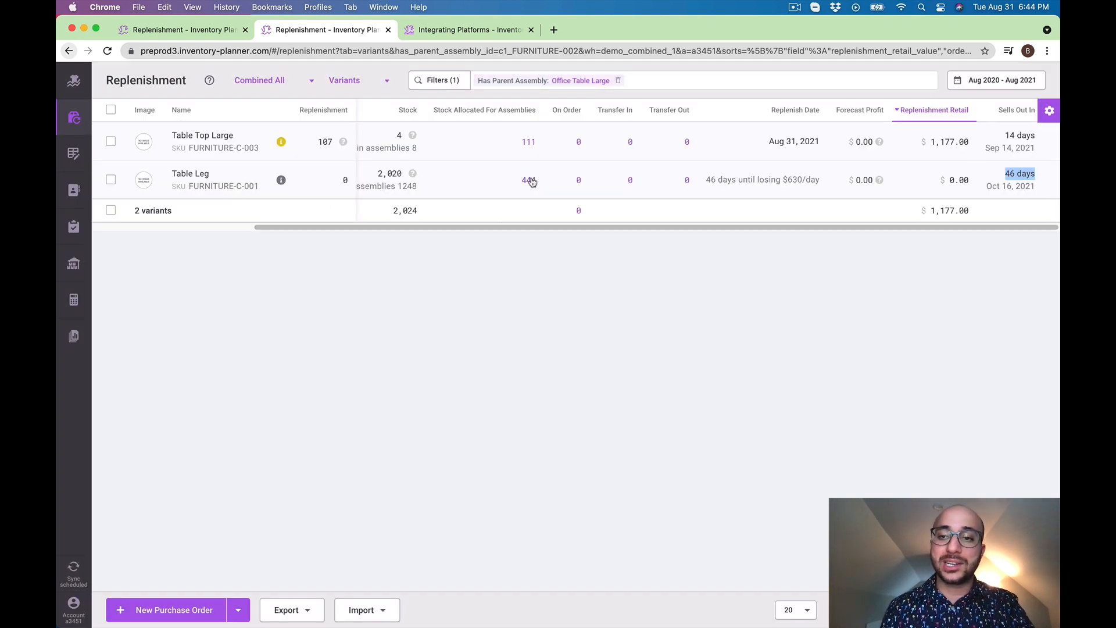
# Open the parent assembly from Table Leg's allocated stock, review Office Table Large's replenishment figures, and clear the ID filter
pyautogui.click(529, 181)
pyautogui.moveTo(489, 191); pyautogui.dragTo(245, 207)
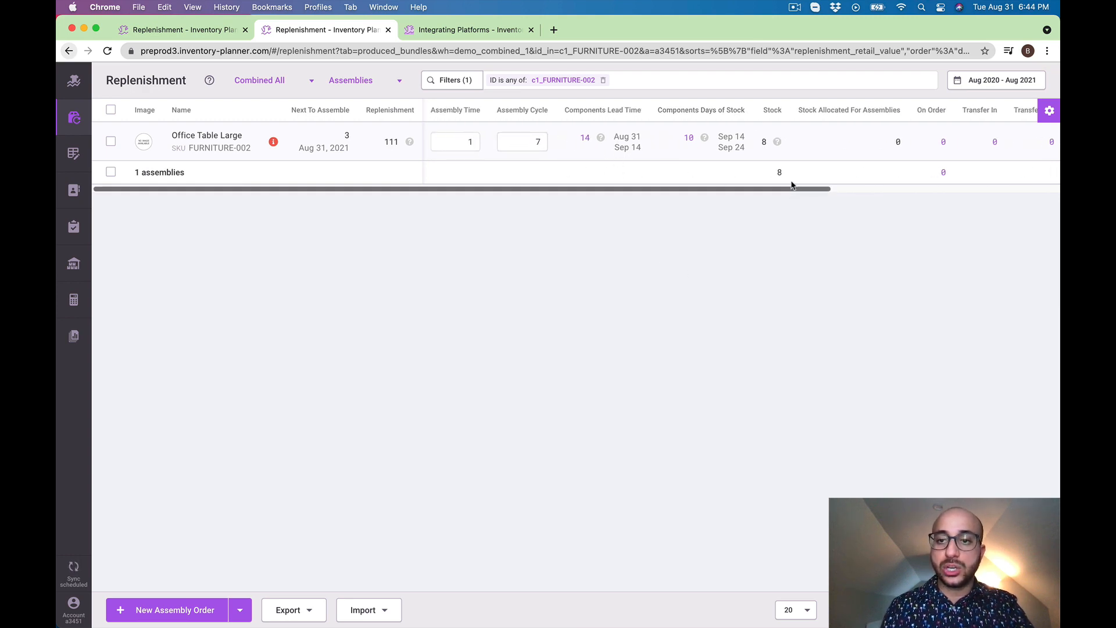
pyautogui.moveTo(792, 190); pyautogui.dragTo(1059, 204)
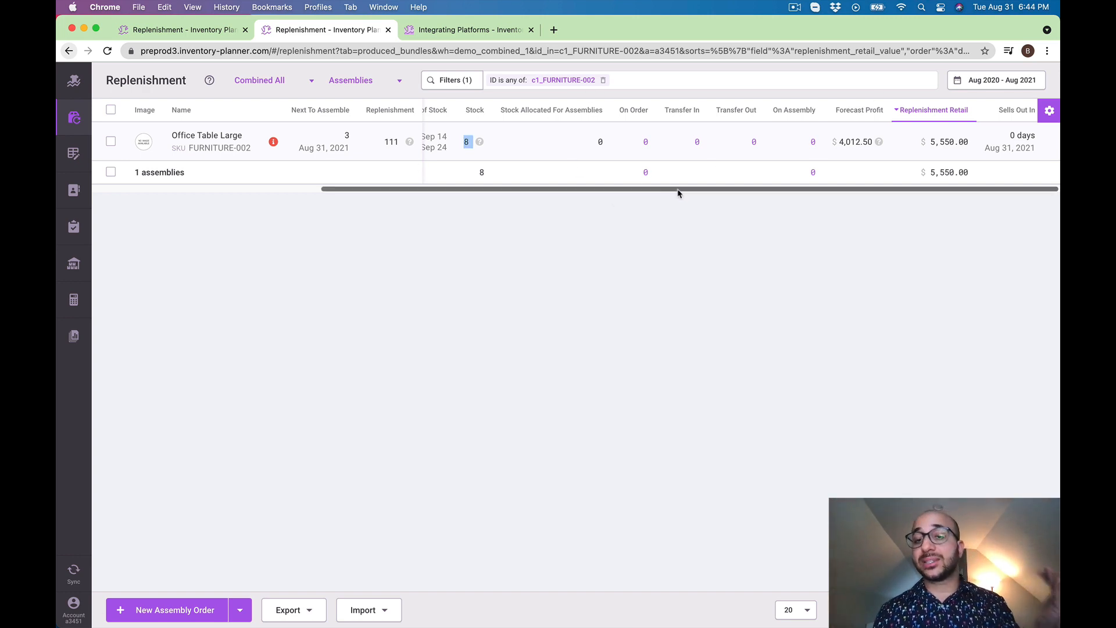
pyautogui.moveTo(678, 193); pyautogui.dragTo(431, 202)
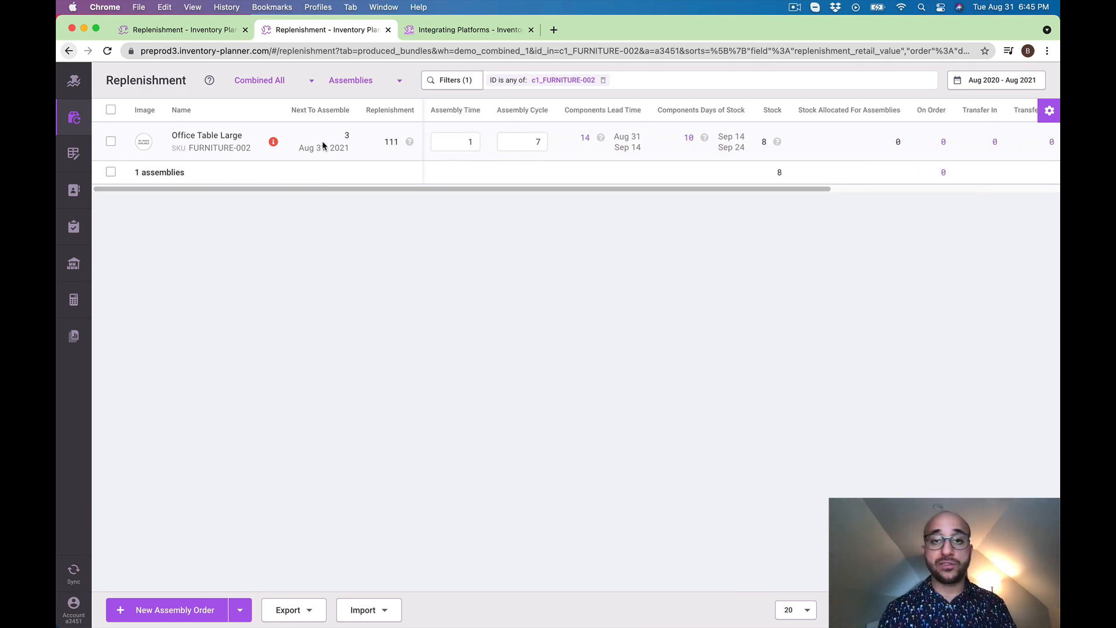
pyautogui.click(603, 81)
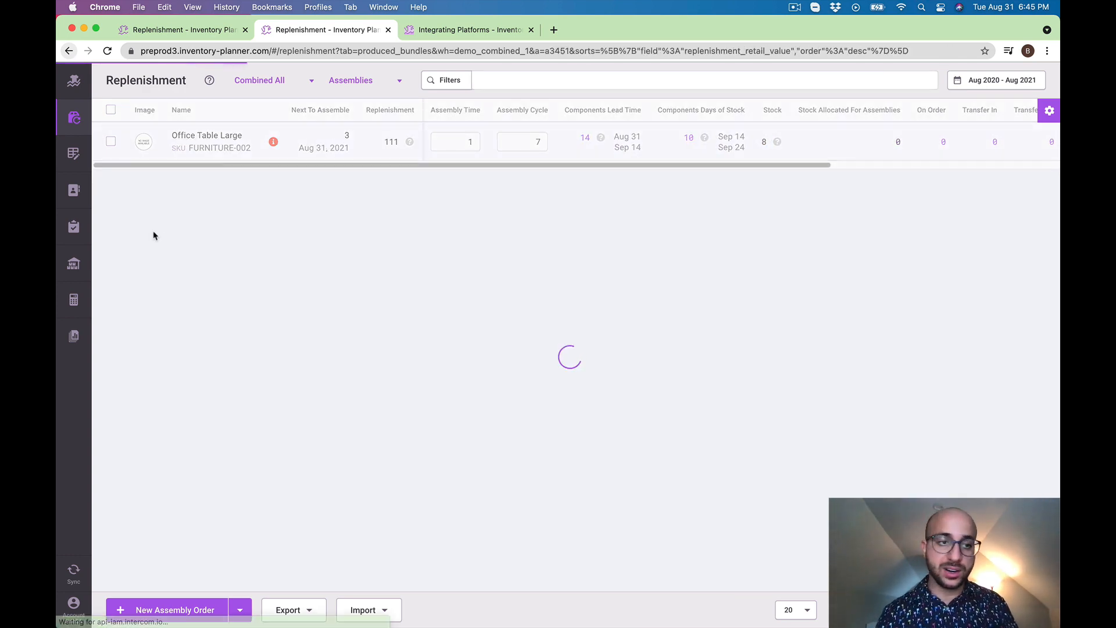
# Review the catalog's bundles and assemblies, expanding all nested components in the assemblies list
pyautogui.click(75, 194)
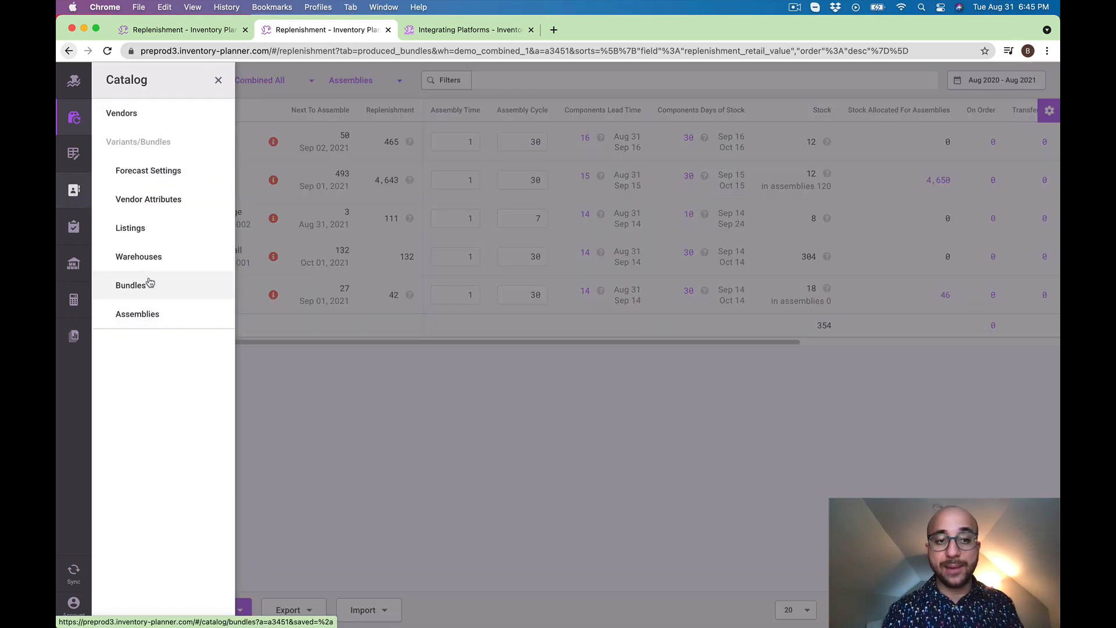
pyautogui.click(131, 285)
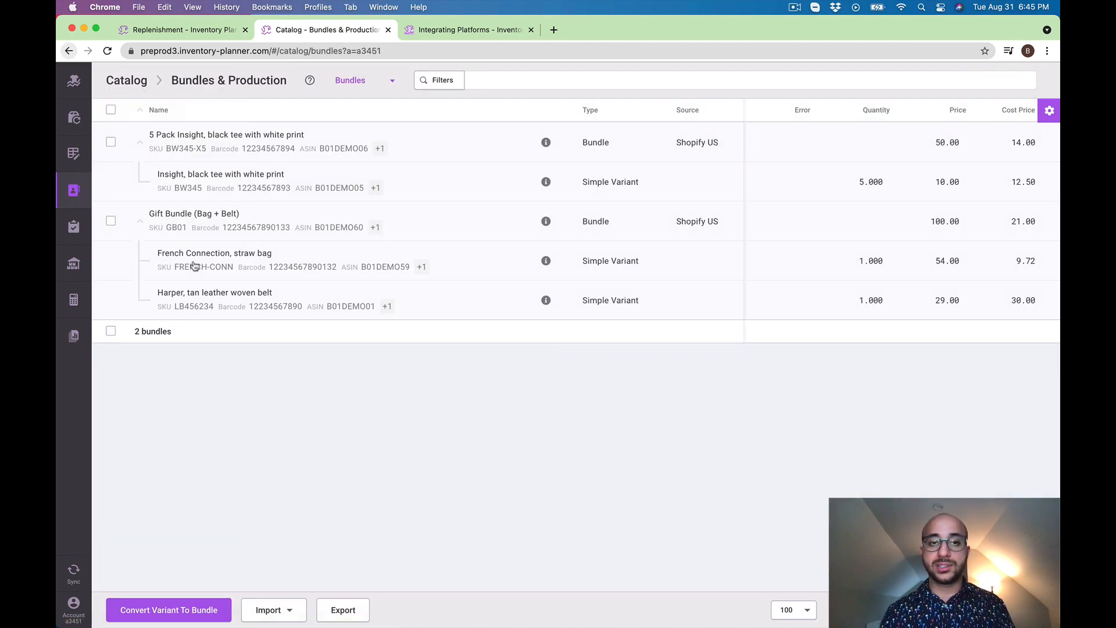
pyautogui.click(82, 188)
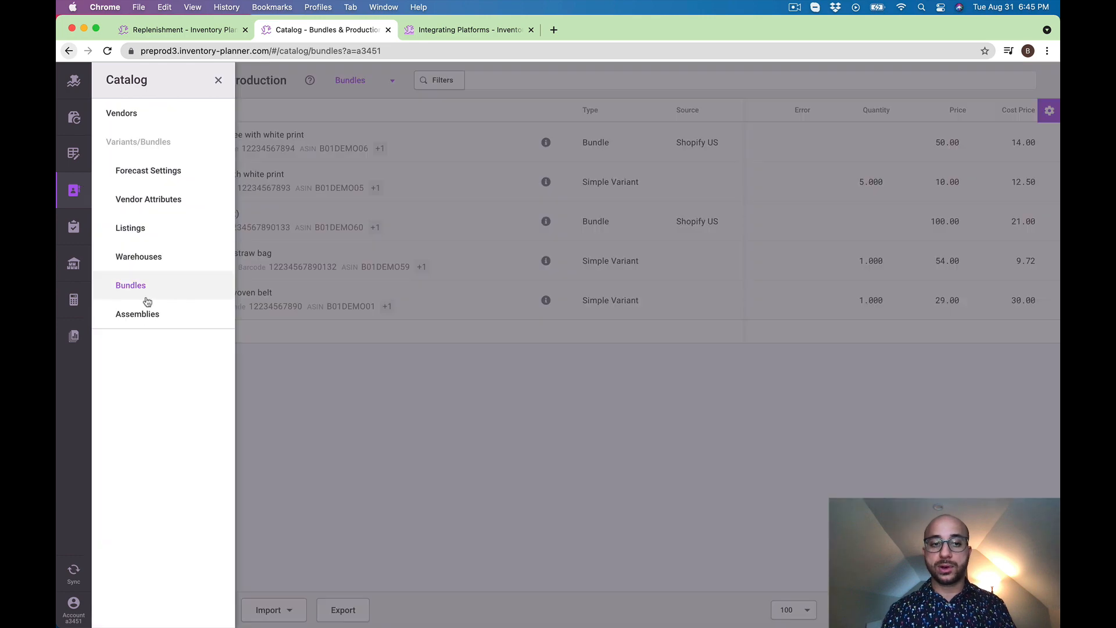
pyautogui.click(148, 312)
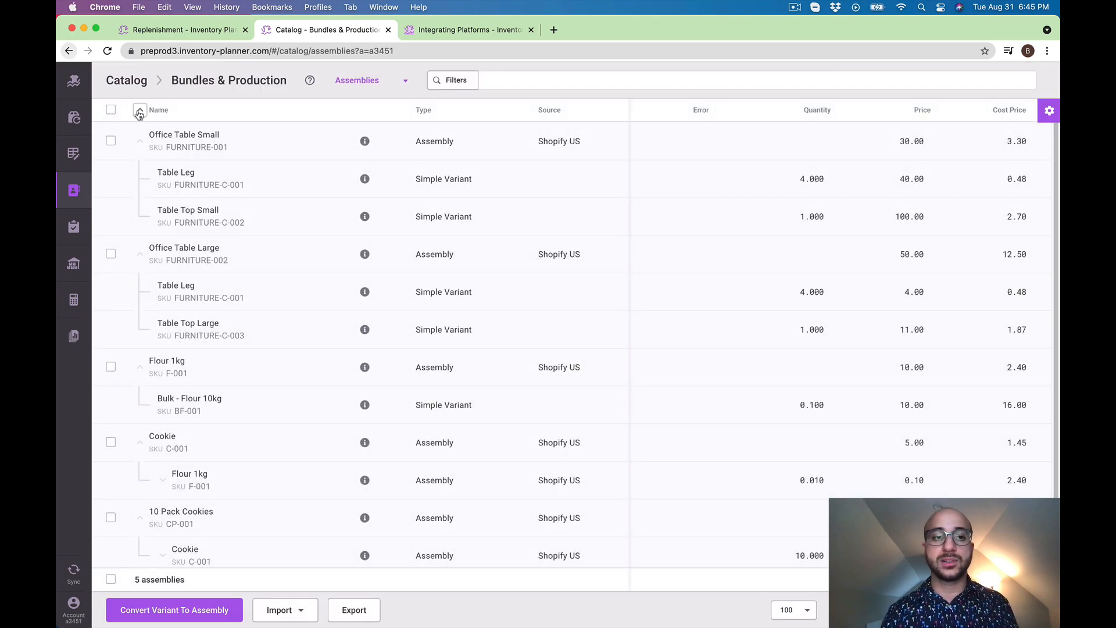
pyautogui.click(139, 112)
pyautogui.click(140, 113)
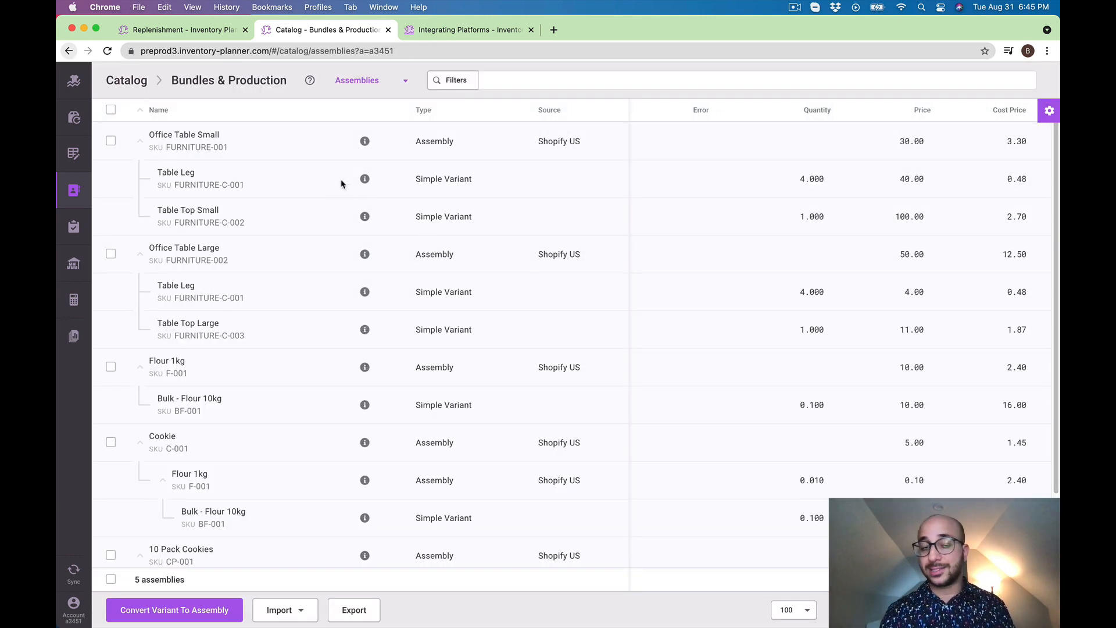
# Show replenishment for assemblies in the Combined All warehouse, checking the available warehouses and report types
pyautogui.click(73, 115)
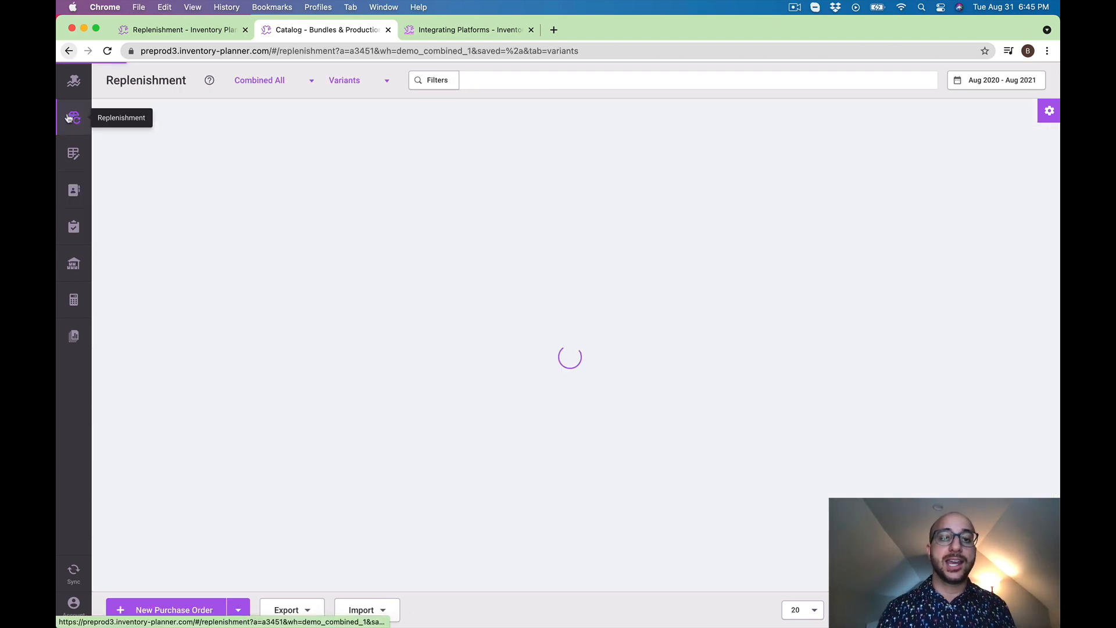
pyautogui.click(298, 80)
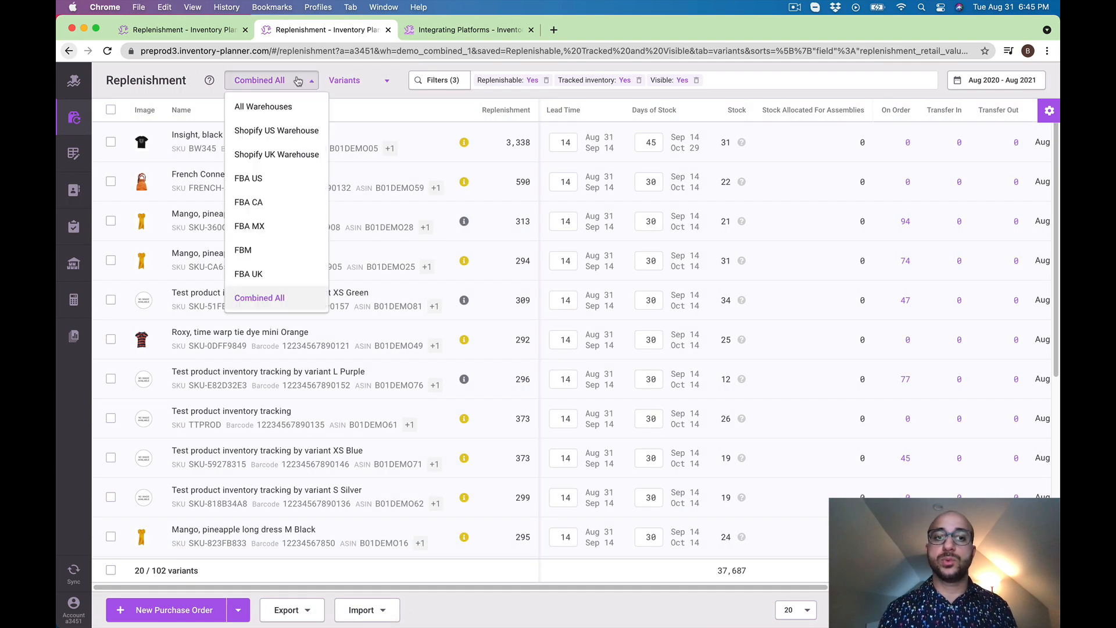
pyautogui.click(387, 80)
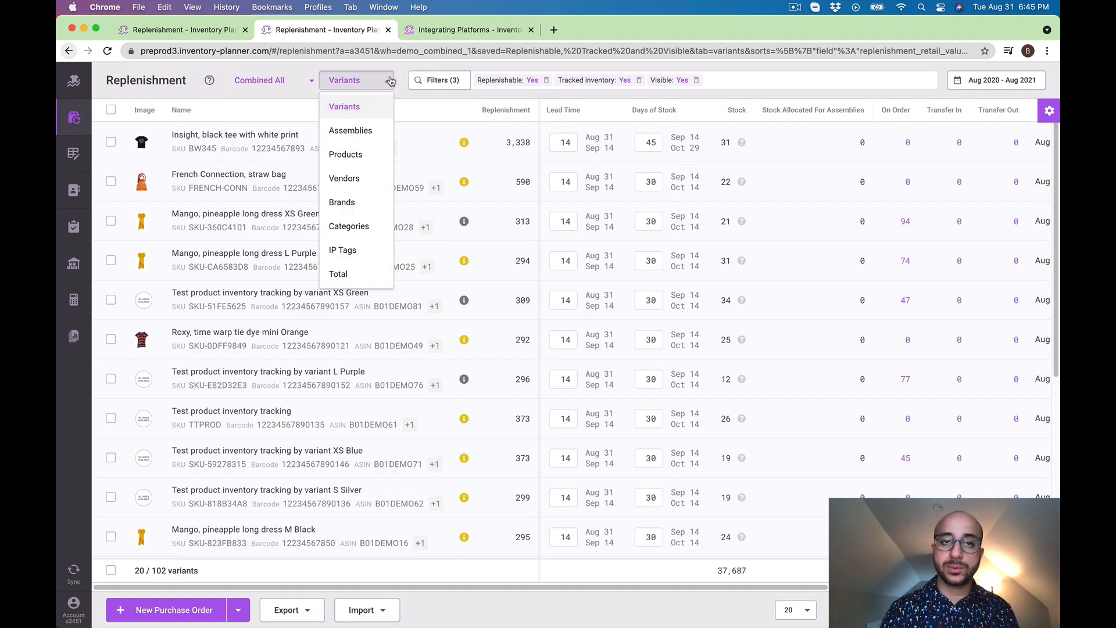
pyautogui.click(294, 88)
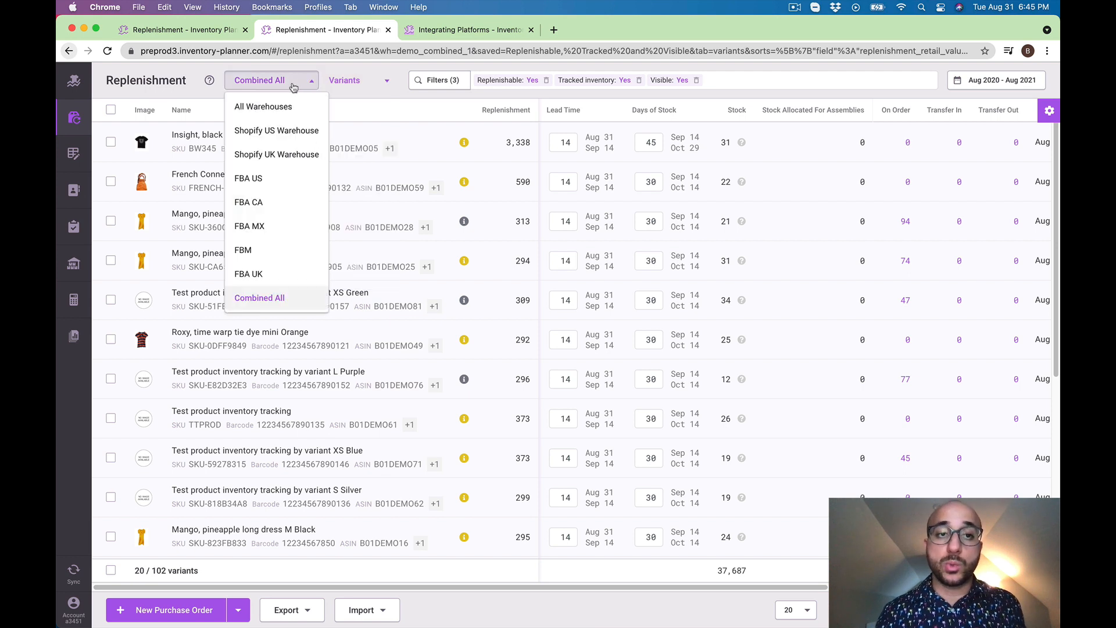
pyautogui.click(301, 303)
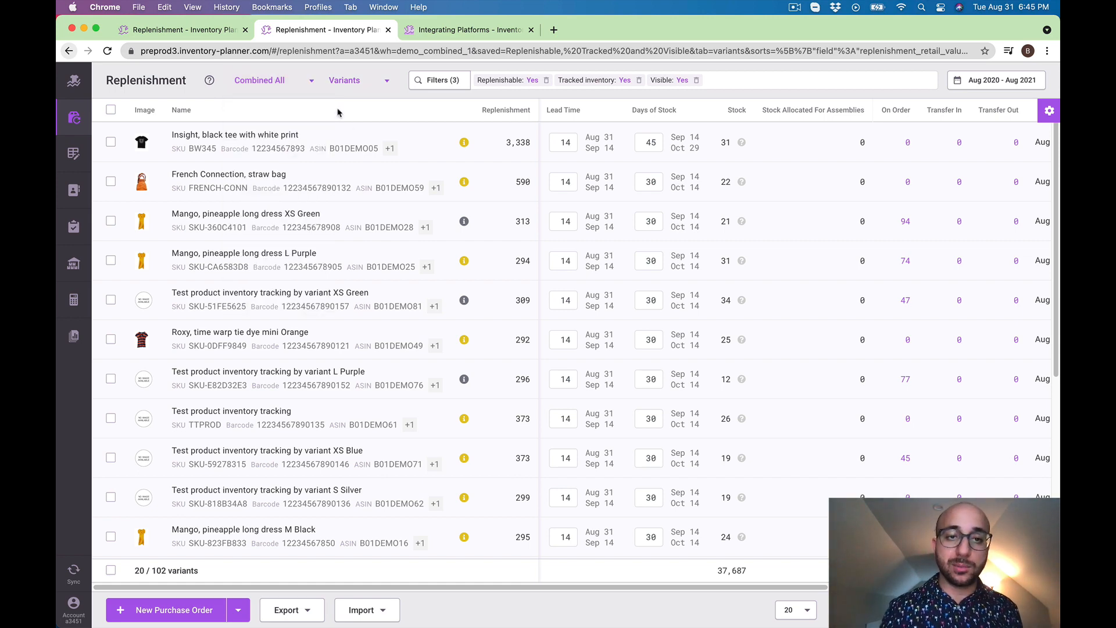
pyautogui.click(367, 81)
pyautogui.click(367, 130)
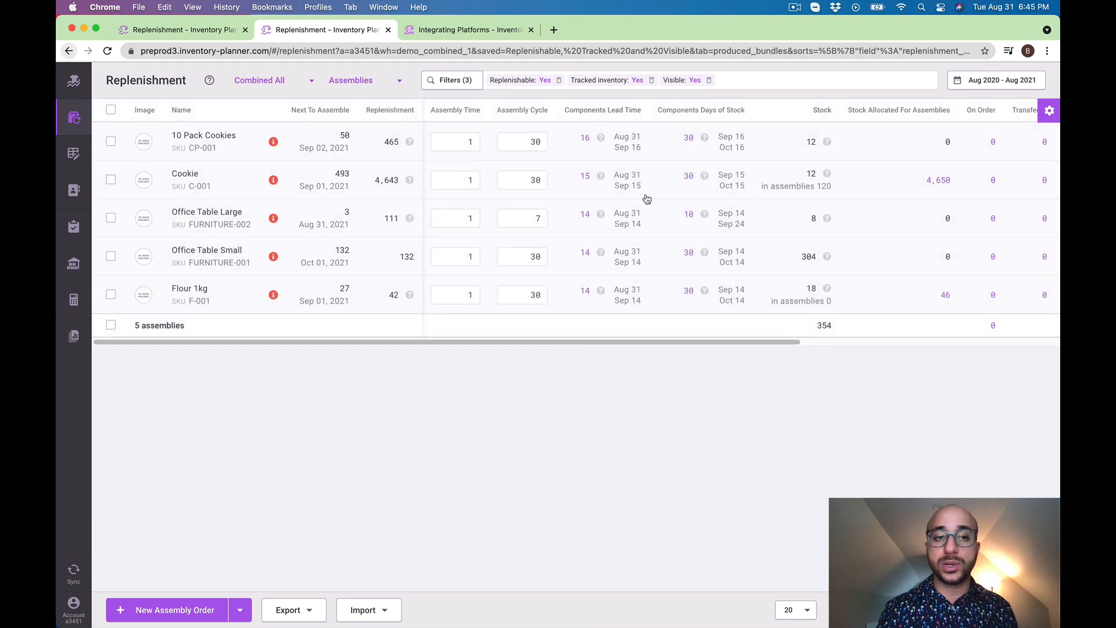
# Draft an assembly order for Office Table Large with Shopify UK Warehouse as source and destination, and cancel it
pyautogui.click(112, 219)
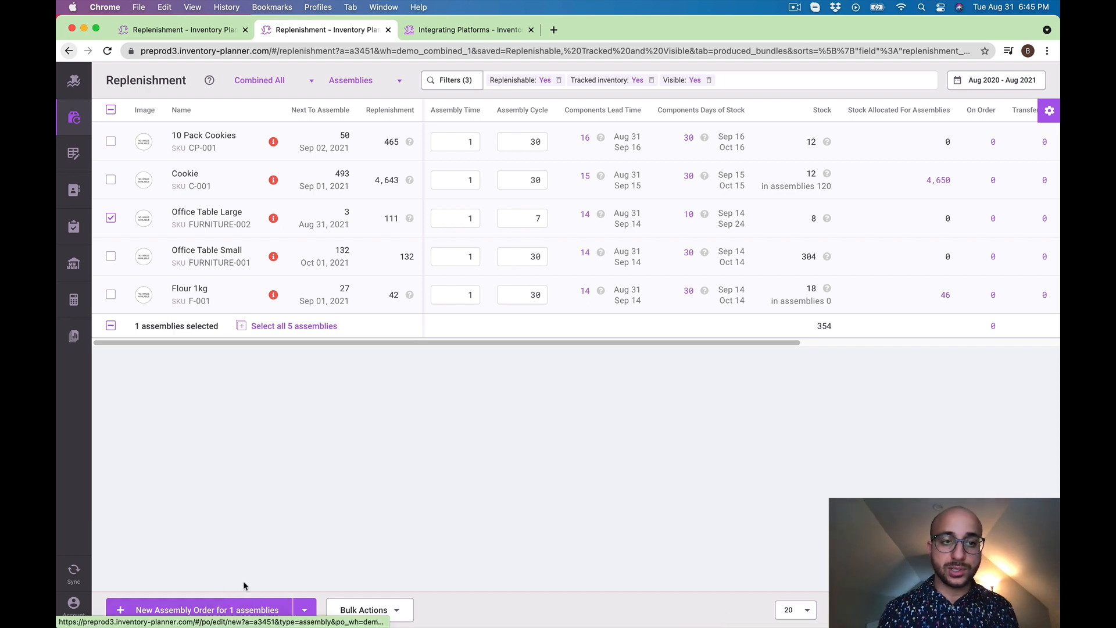
pyautogui.click(236, 611)
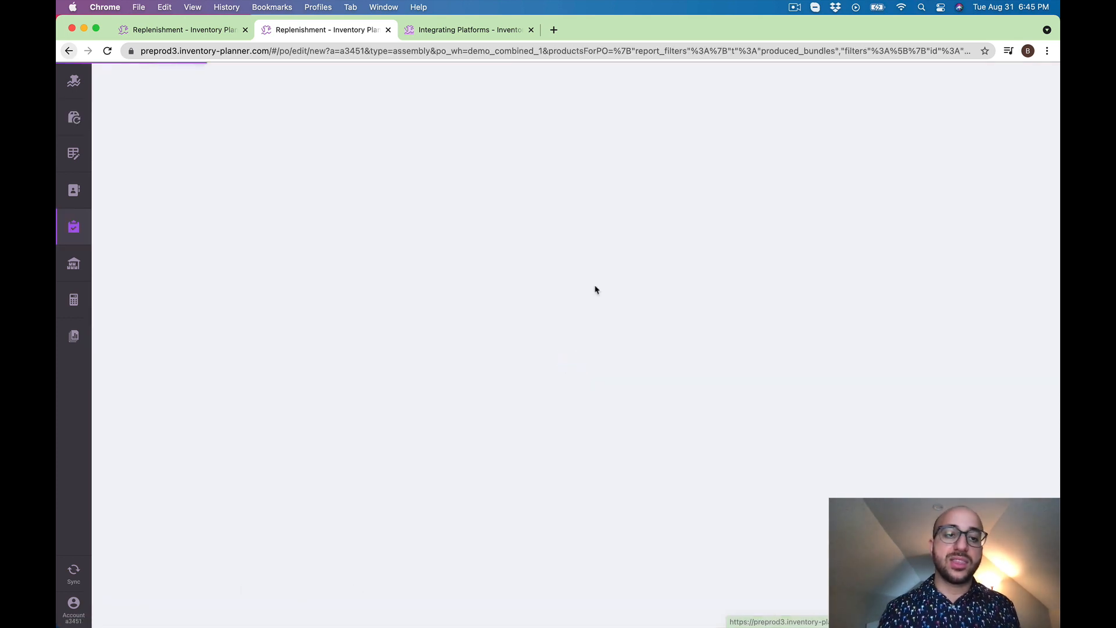
pyautogui.click(197, 131)
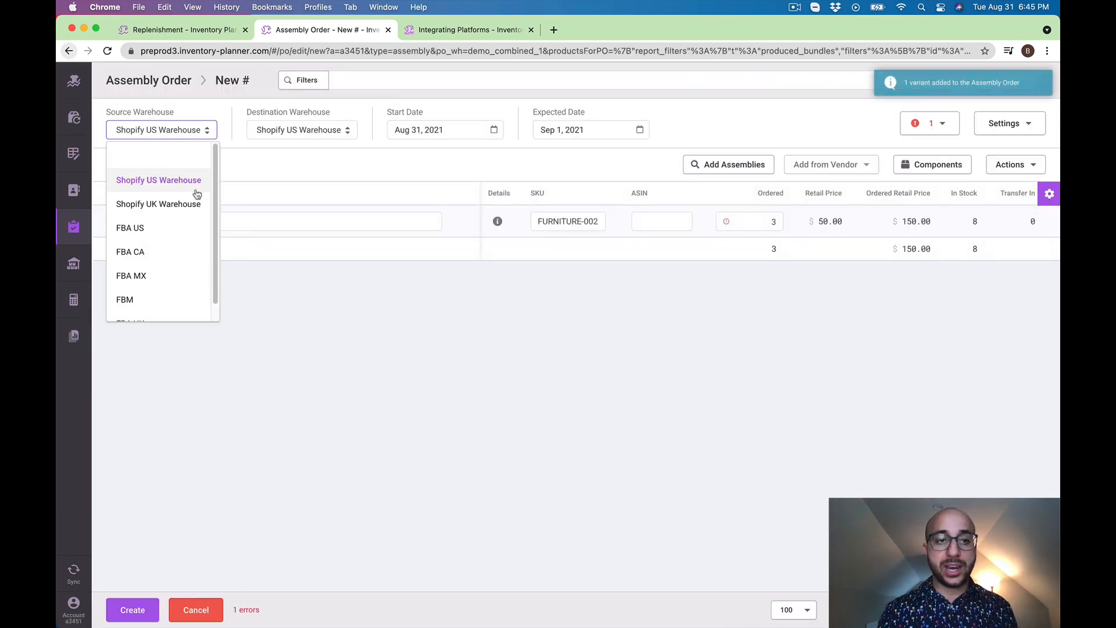
pyautogui.click(196, 204)
pyautogui.click(325, 131)
pyautogui.click(310, 213)
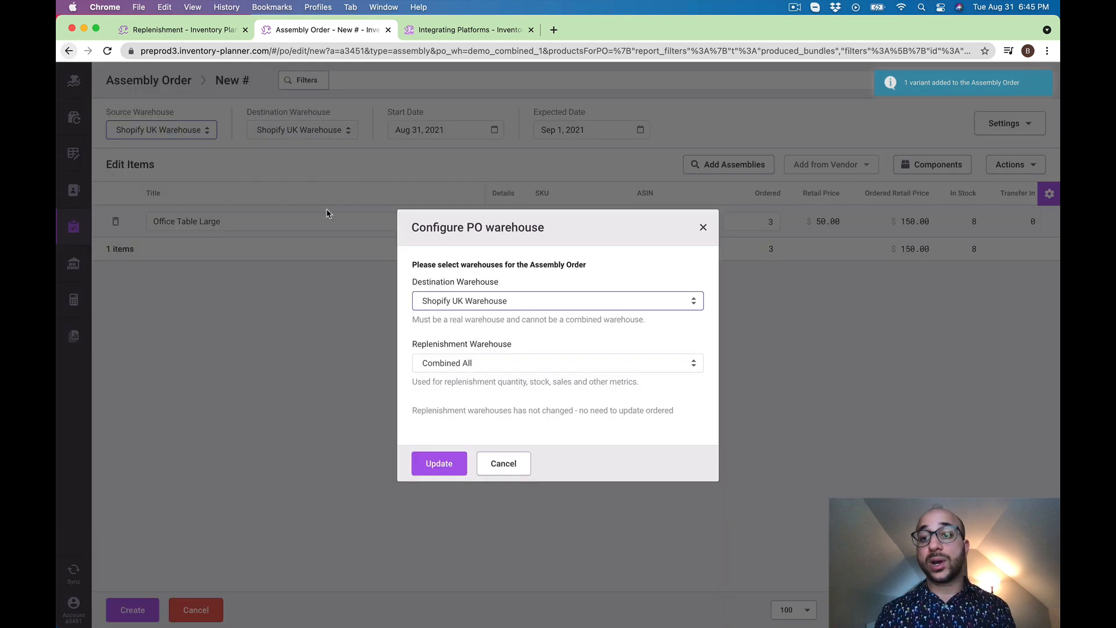
pyautogui.click(437, 464)
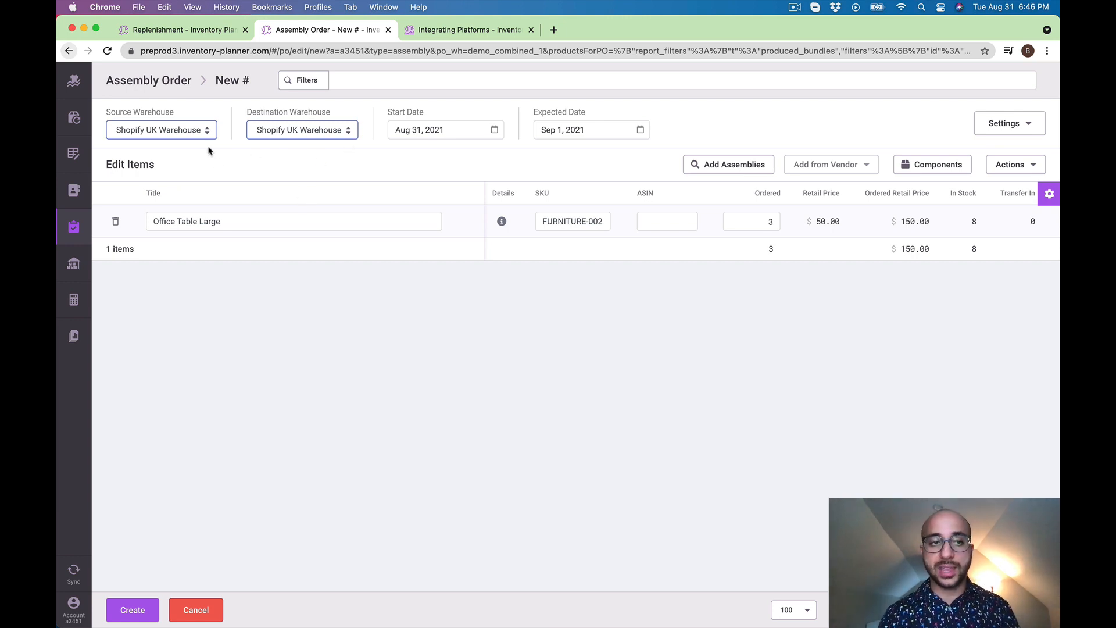
pyautogui.click(206, 608)
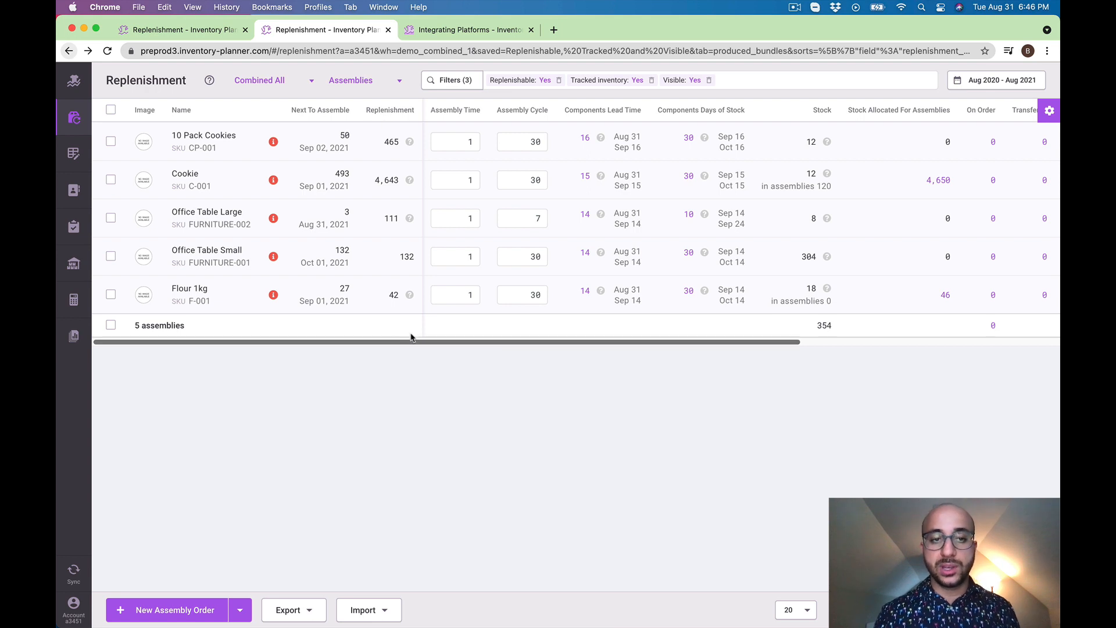
# Filter the assemblies by FURNITURE-002 and check Office Table Large's components days of stock and recommended assembly orders
pyautogui.rightClick(406, 385)
pyautogui.click(497, 405)
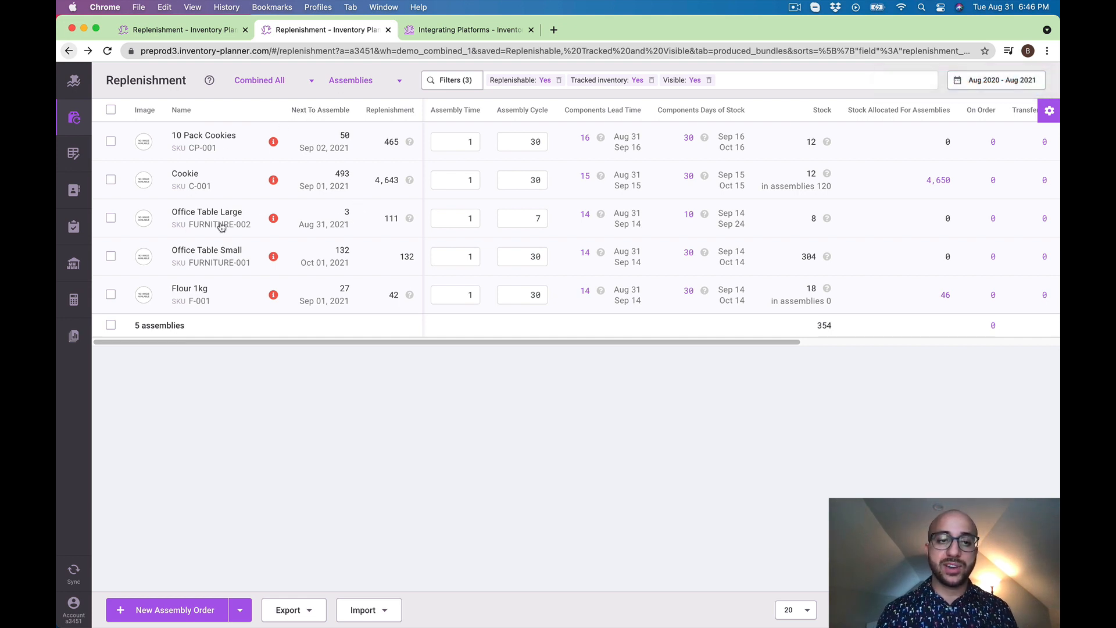
pyautogui.click(221, 225)
pyautogui.click(778, 73)
pyautogui.write('FURNITURE-002')
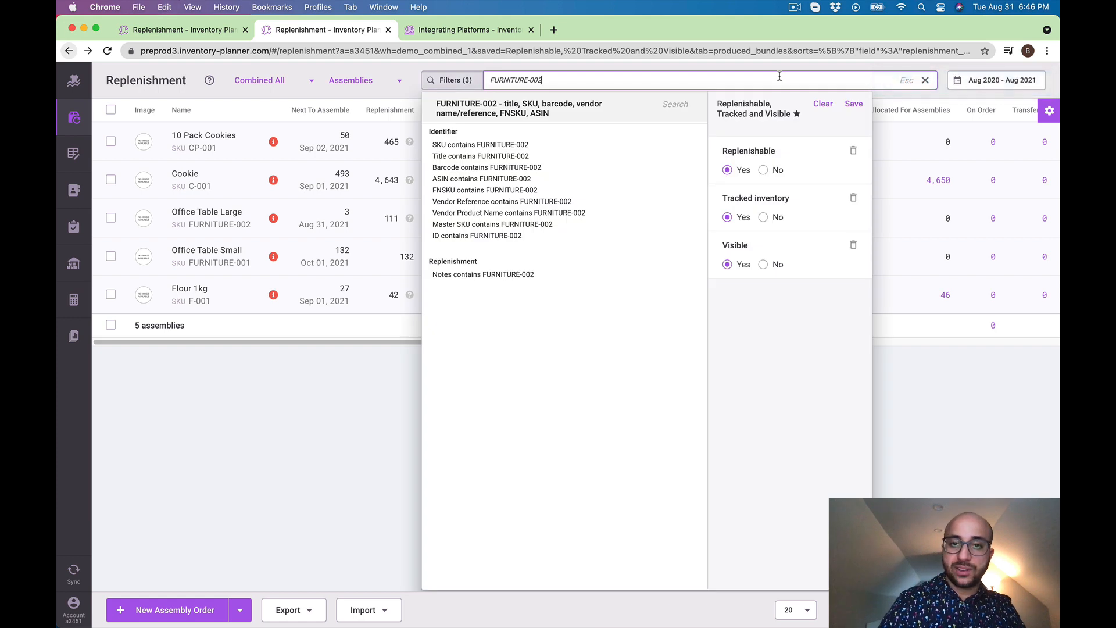
pyautogui.press('Return')
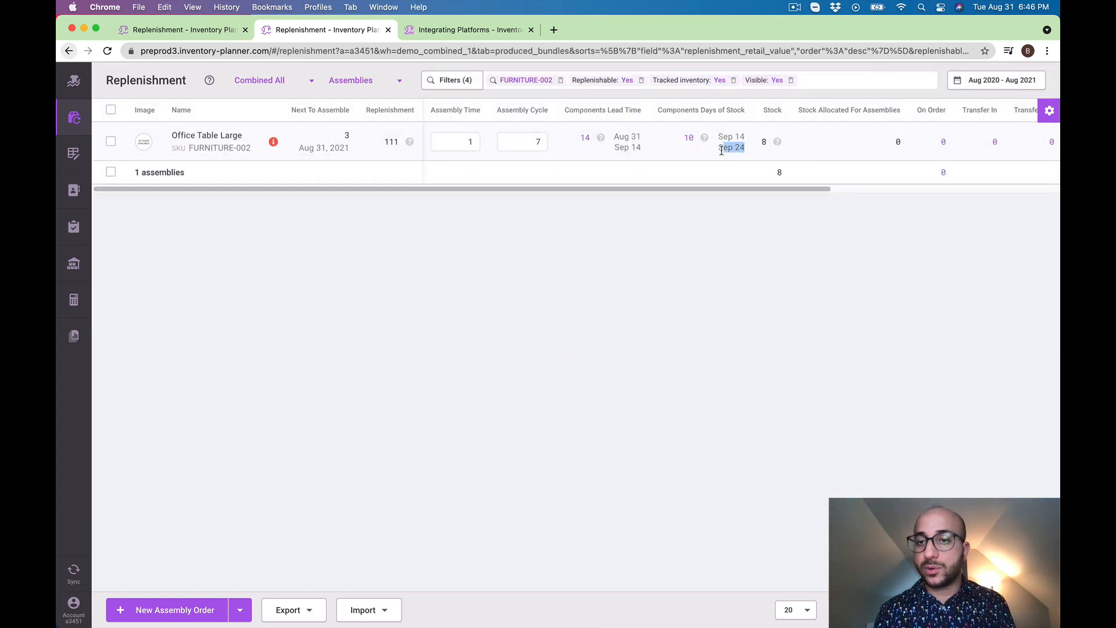
pyautogui.moveTo(722, 151); pyautogui.dragTo(718, 151)
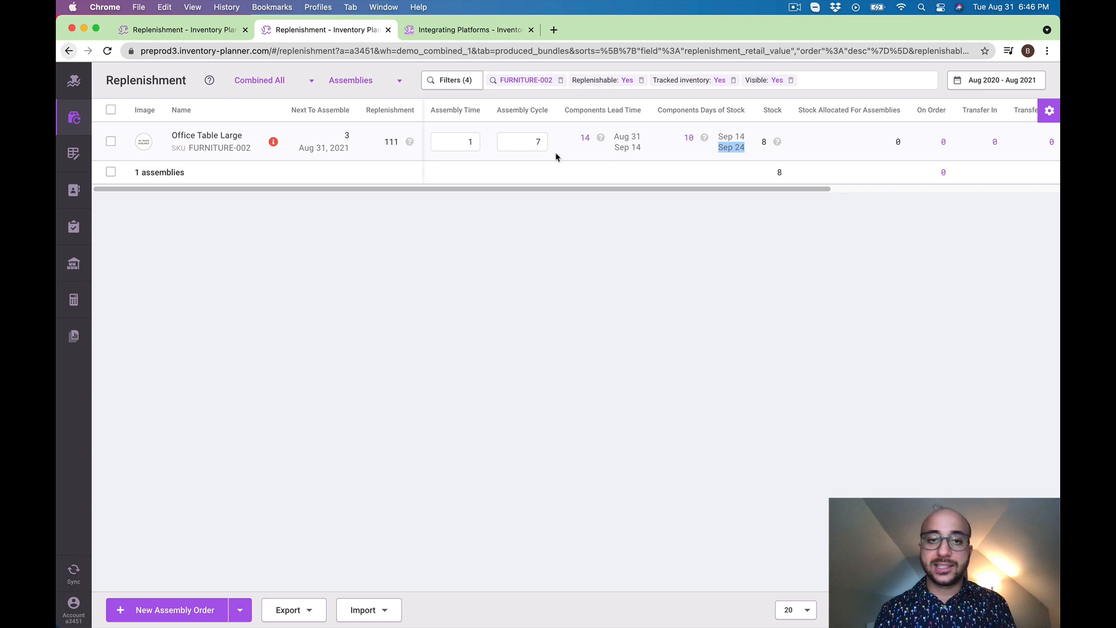
pyautogui.click(410, 143)
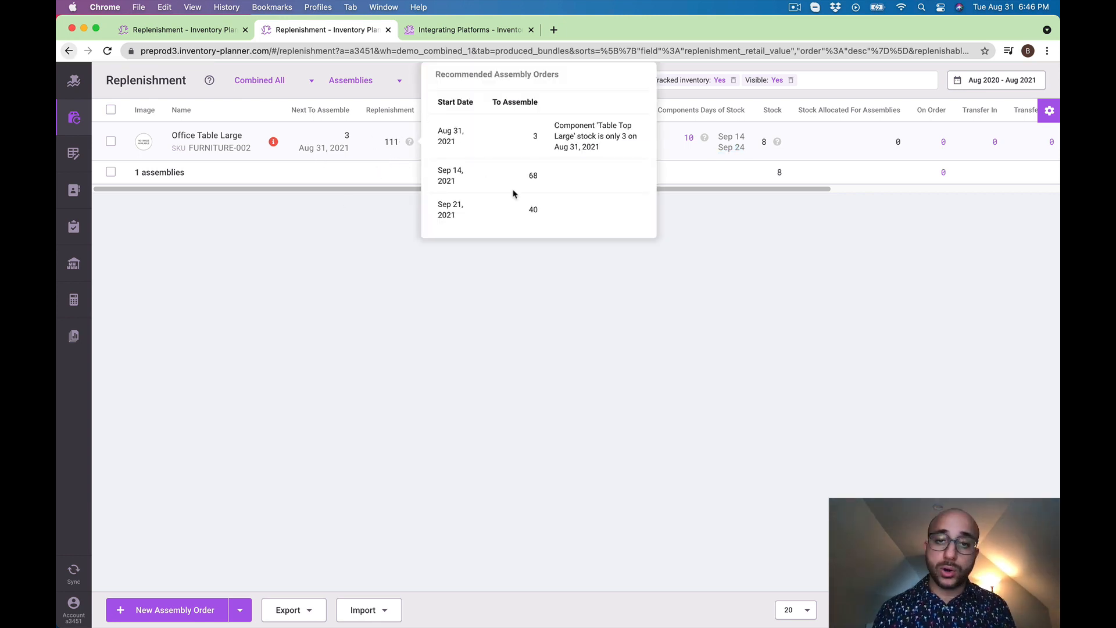
# Open Office Table Large's components, set Days of Stock to 30 for Table Top Large and Table Leg, and save the changes
pyautogui.click(688, 137)
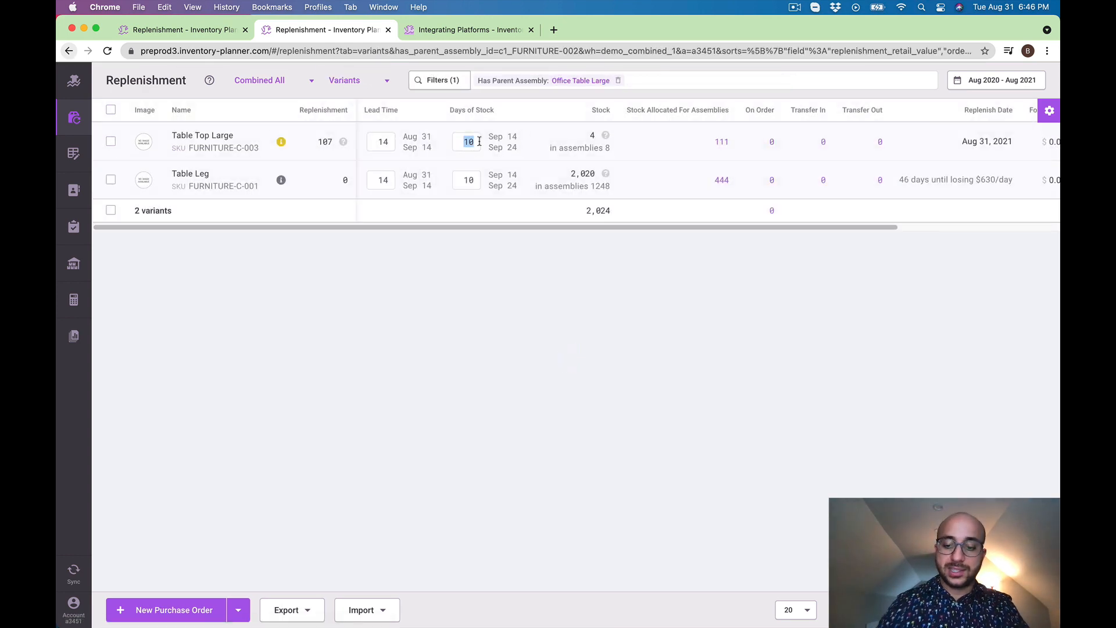
pyautogui.write('30')
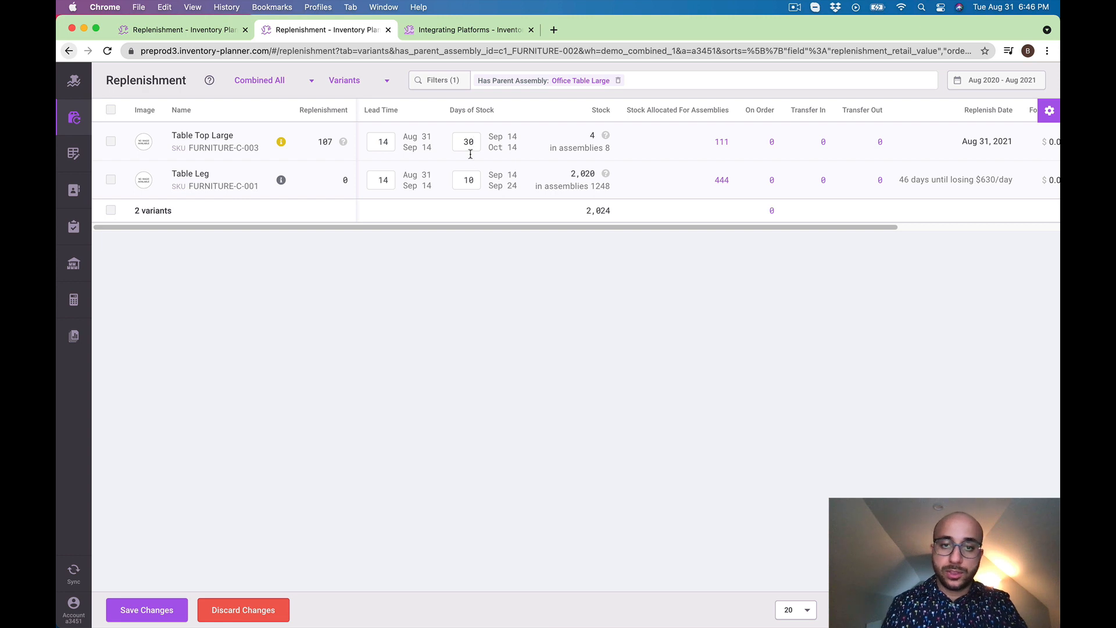
pyautogui.doubleClick(468, 178)
pyautogui.write('30')
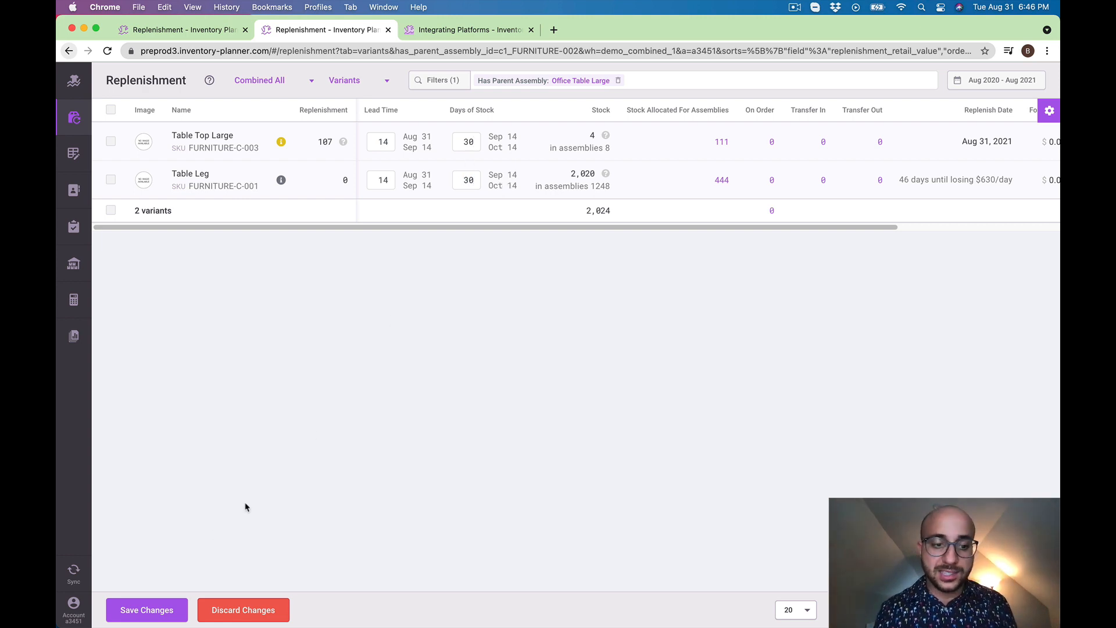
pyautogui.click(128, 618)
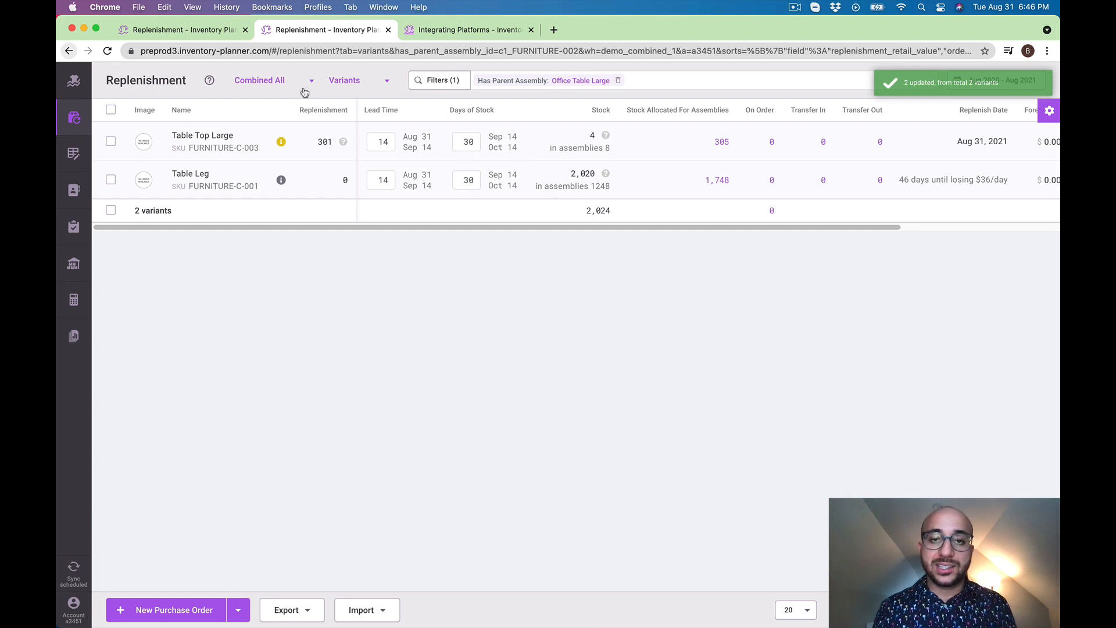
# Open the parent assembly from Table Top Large's allocated stock and check Office Table Large's recommended assembly orders
pyautogui.doubleClick(468, 141)
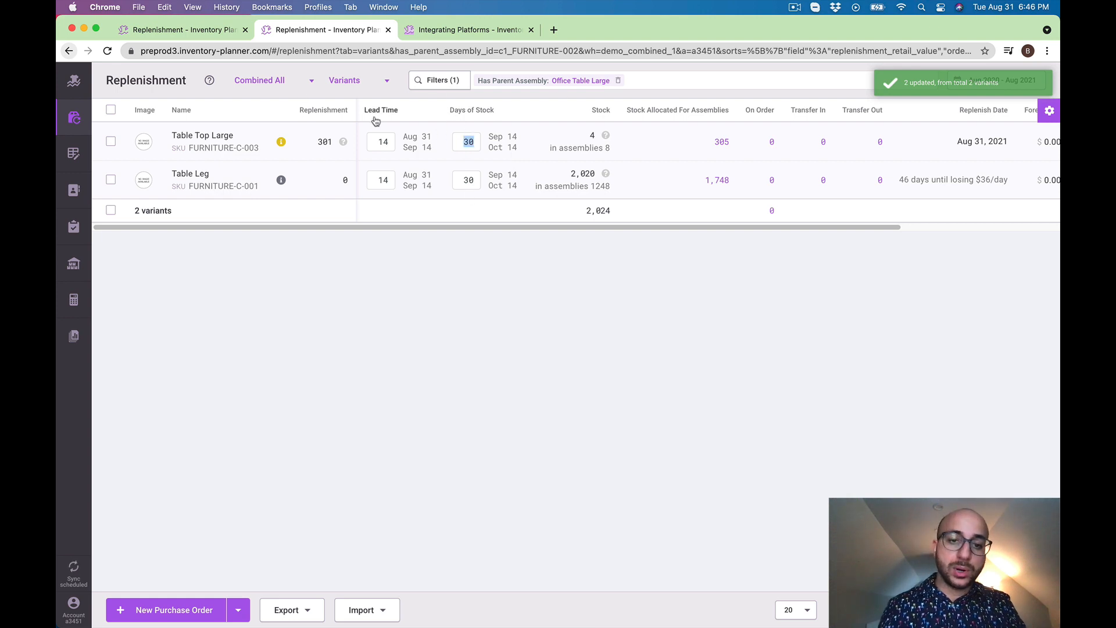
pyautogui.click(722, 142)
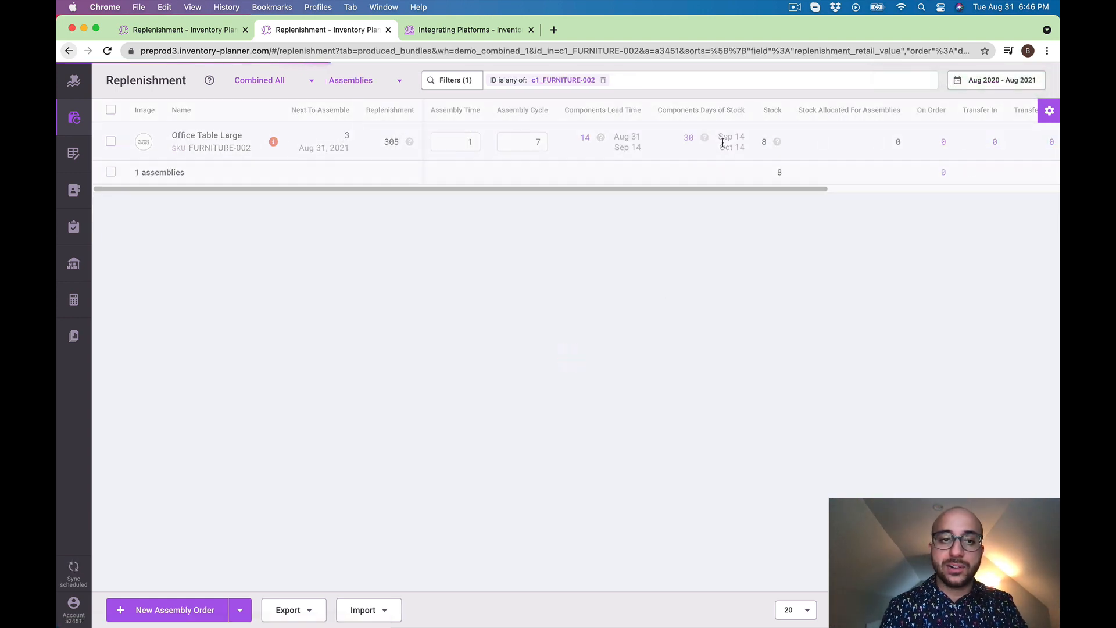
pyautogui.click(410, 143)
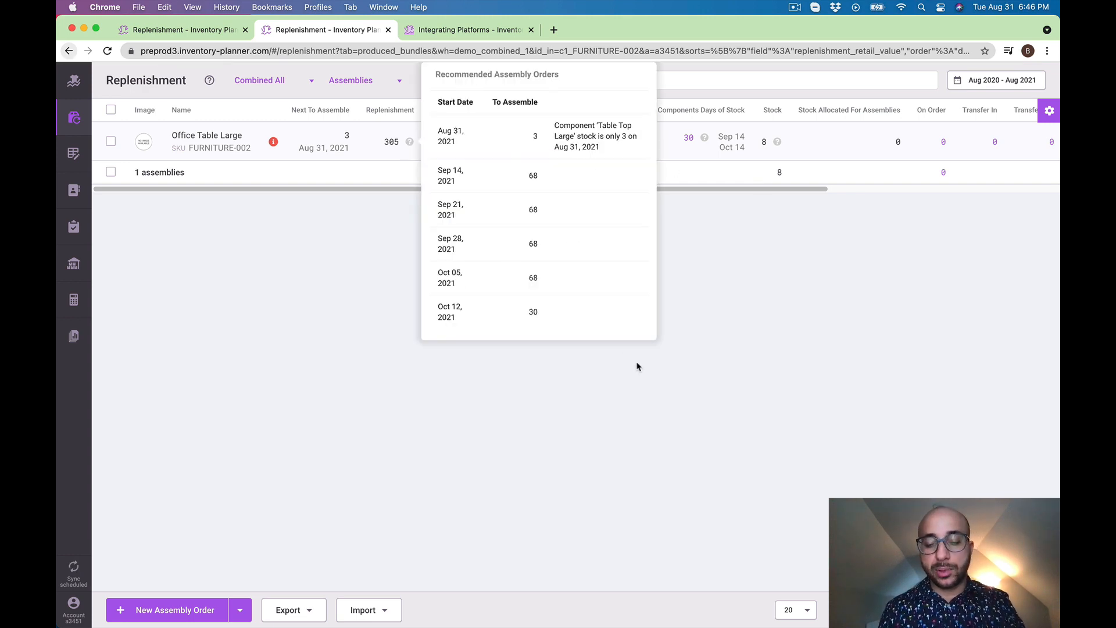
pyautogui.click(822, 298)
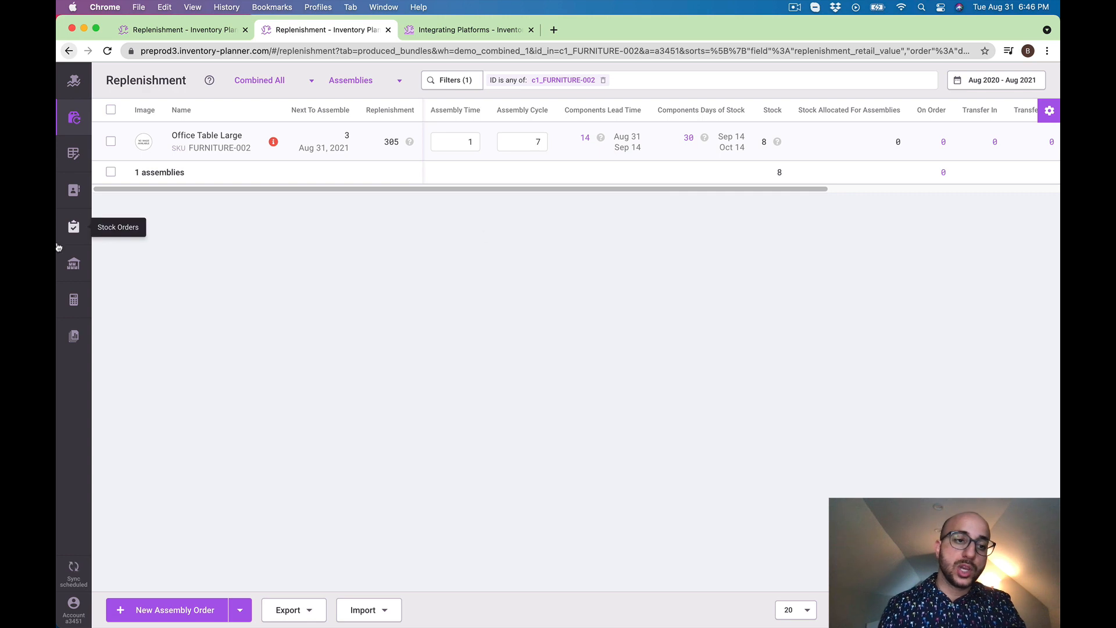
# Open the Assembly Schedule report and check the available period groupings, by month and by week
pyautogui.click(75, 342)
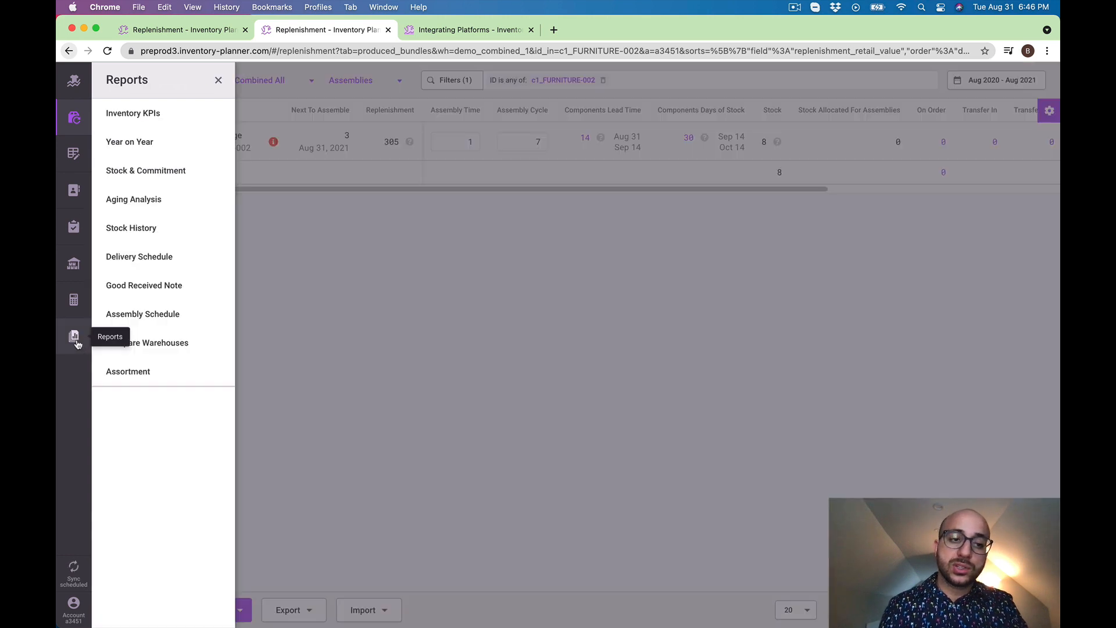
pyautogui.click(173, 314)
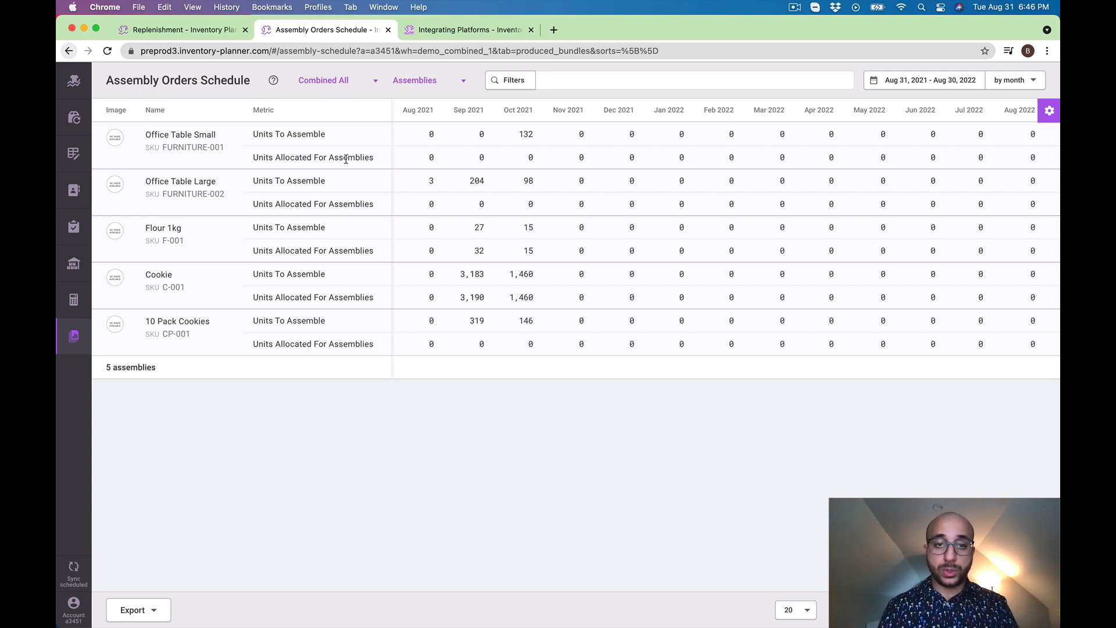
pyautogui.click(1009, 79)
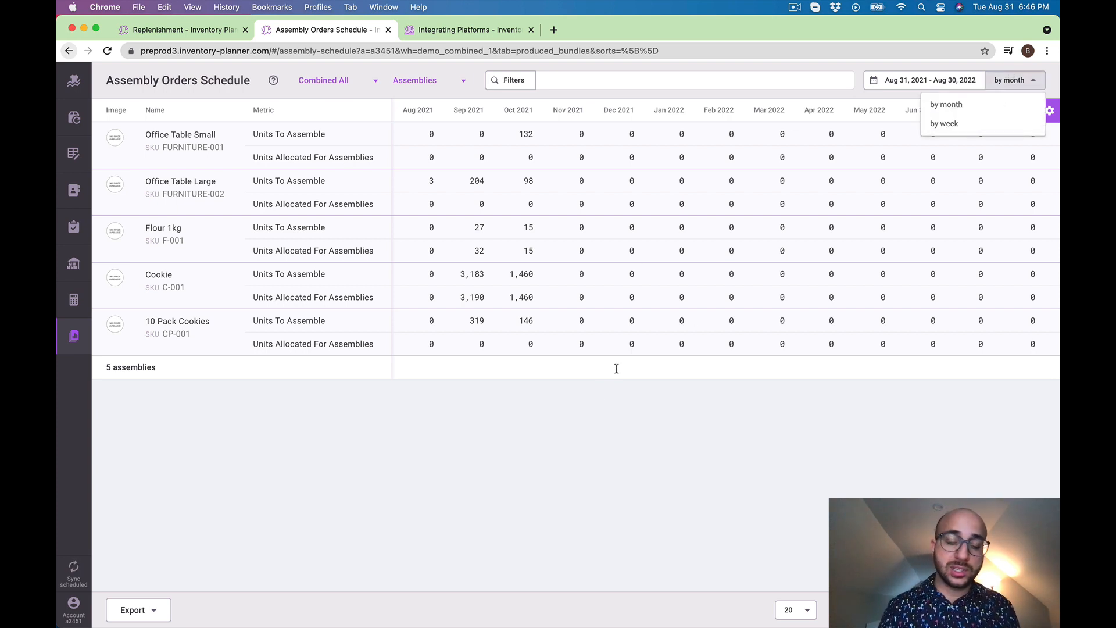
pyautogui.click(559, 393)
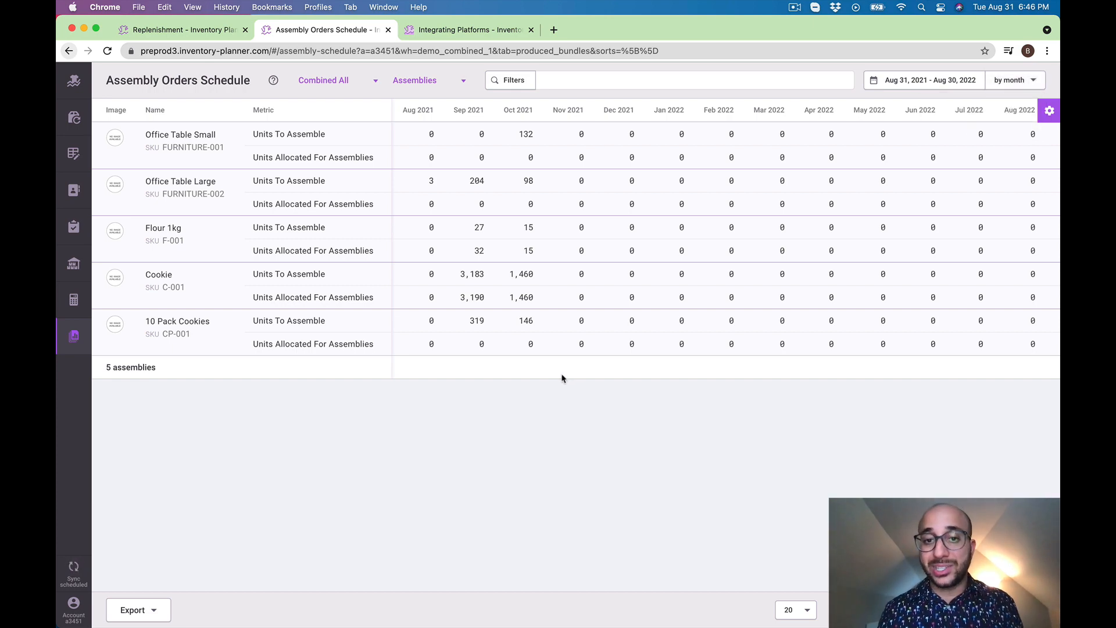
# Open the variants replenishment report, select the first three variants, extend the selection to the whole page, and clear it
pyautogui.click(74, 117)
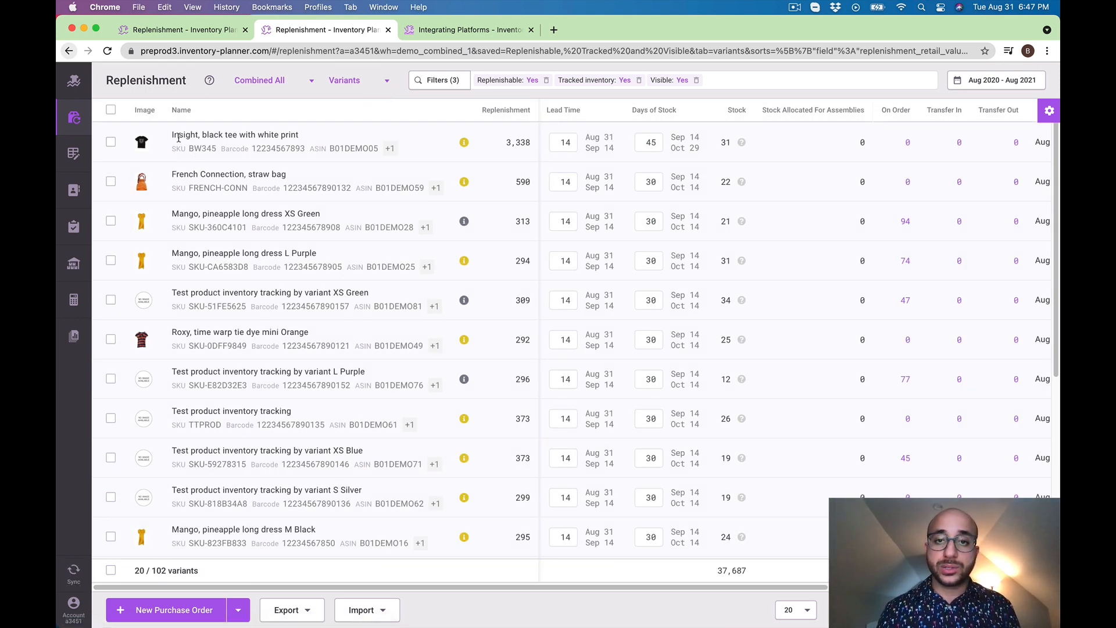
pyautogui.click(111, 142)
pyautogui.click(111, 181)
pyautogui.click(111, 221)
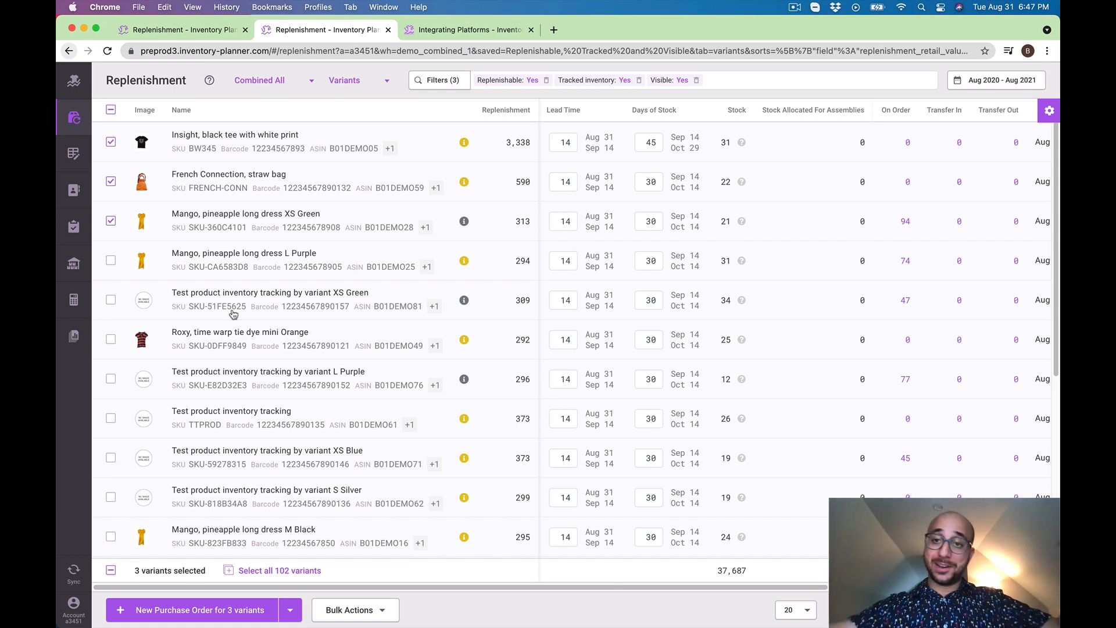
pyautogui.click(113, 111)
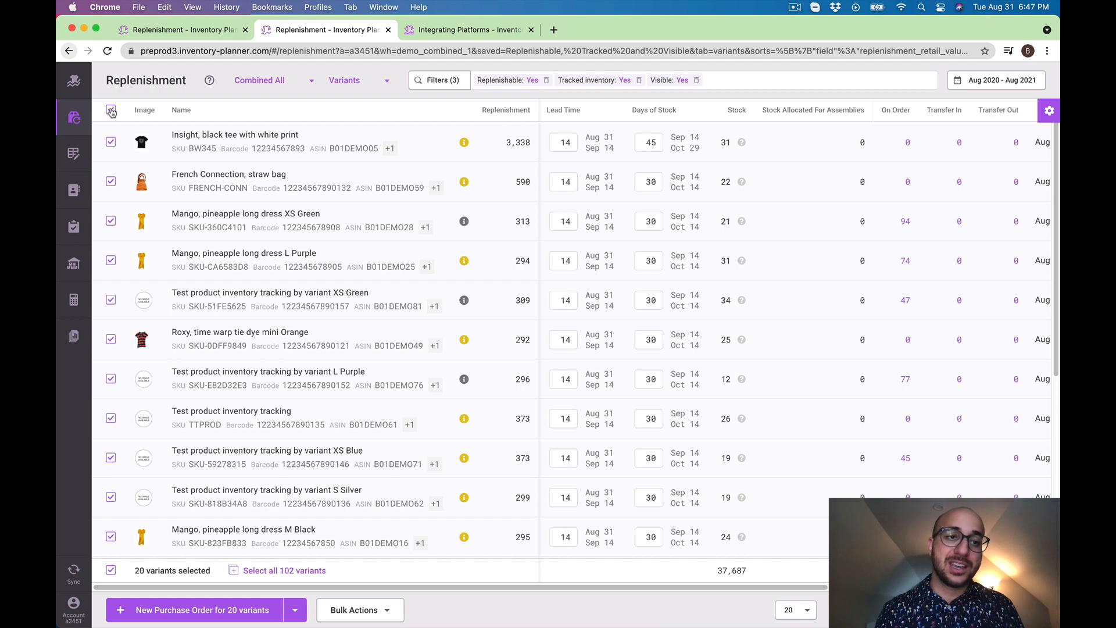
# Review purchase, transfer and assembly order support for Shopify, Cin7, DEAR and QuickBooks Commerce on the integrations page, and return to replenishment
pyautogui.click(457, 32)
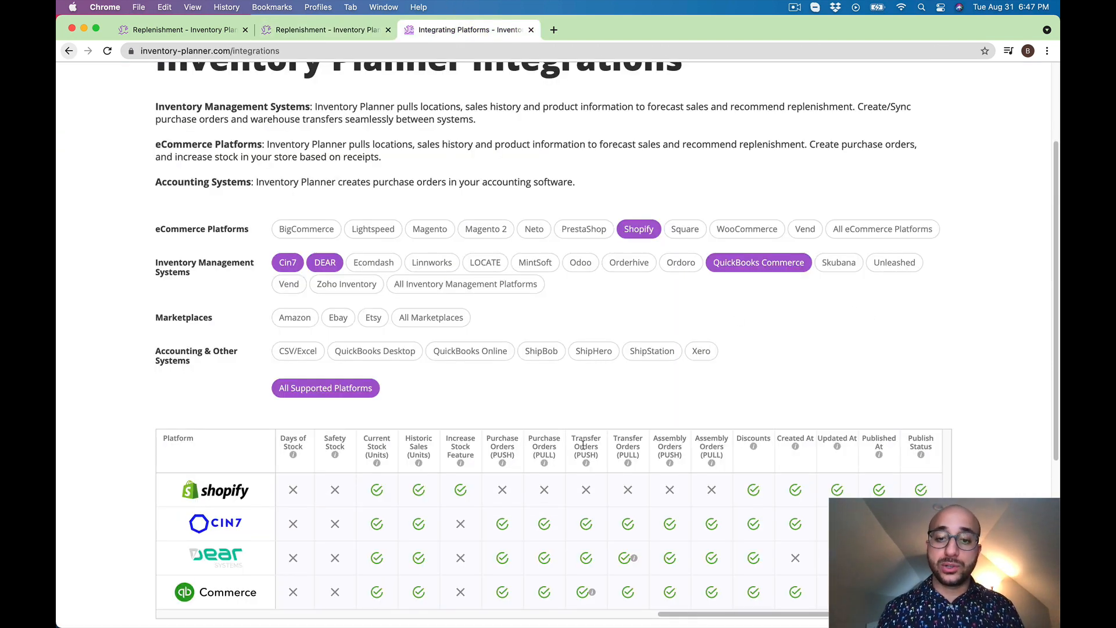
pyautogui.scroll(-2, 590, 427)
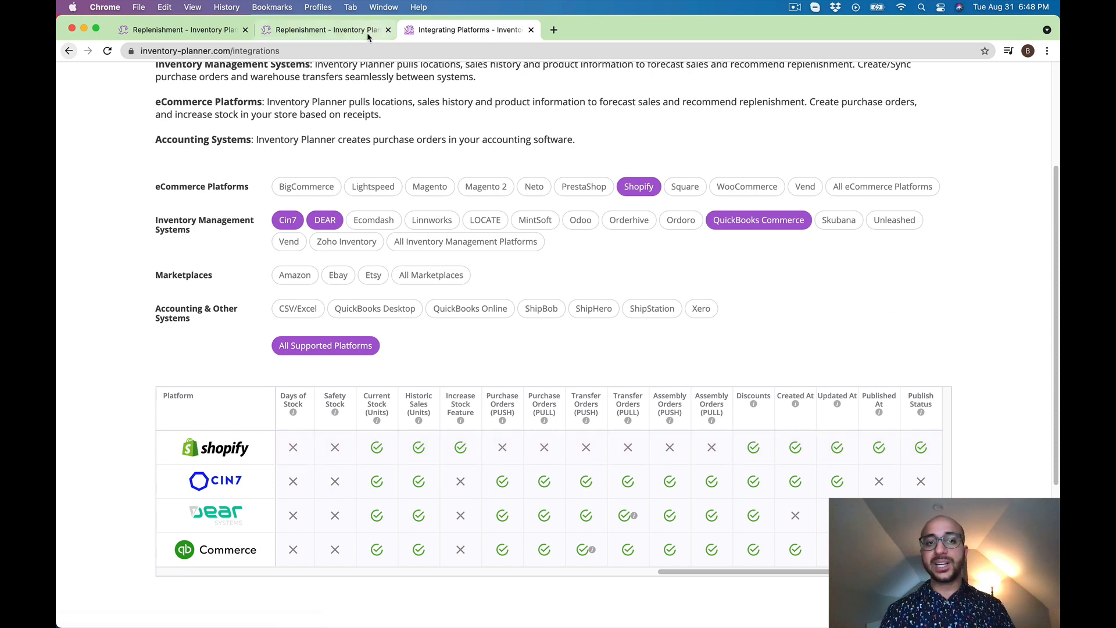
pyautogui.click(323, 30)
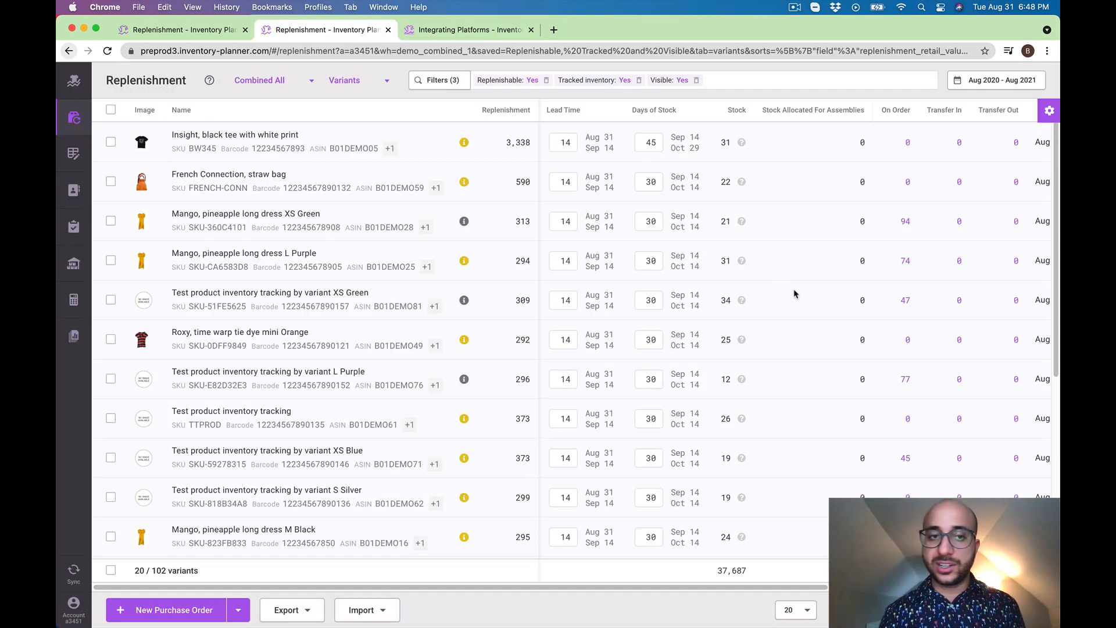
# Open the support messenger, look over the help articles for bundles, and open a new message to the support team
pyautogui.click(1030, 597)
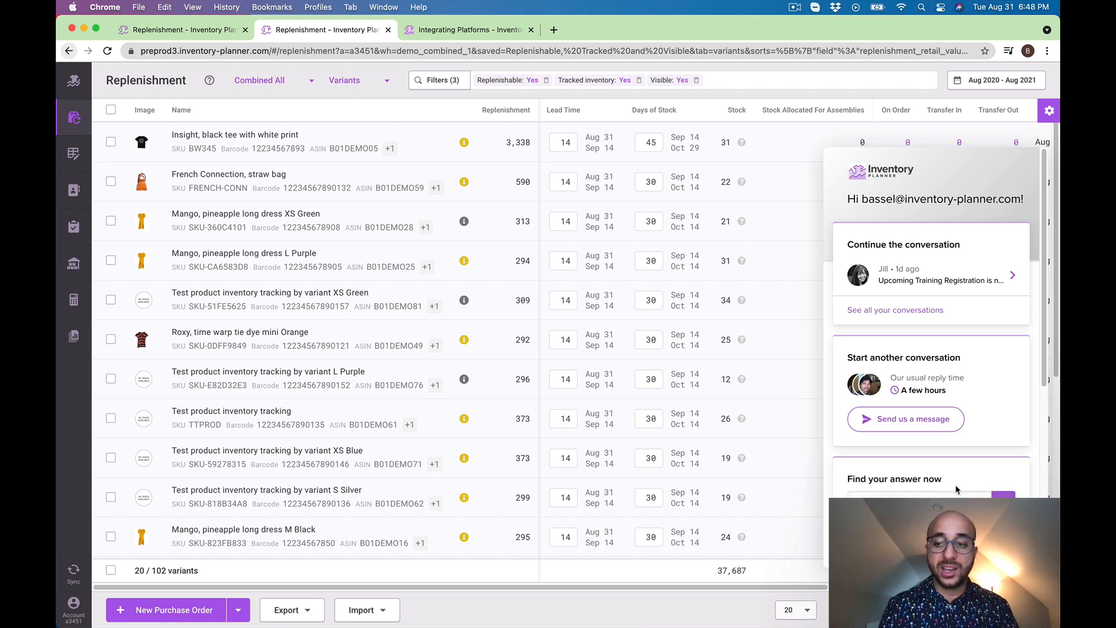
pyautogui.scroll(-2, 953, 494)
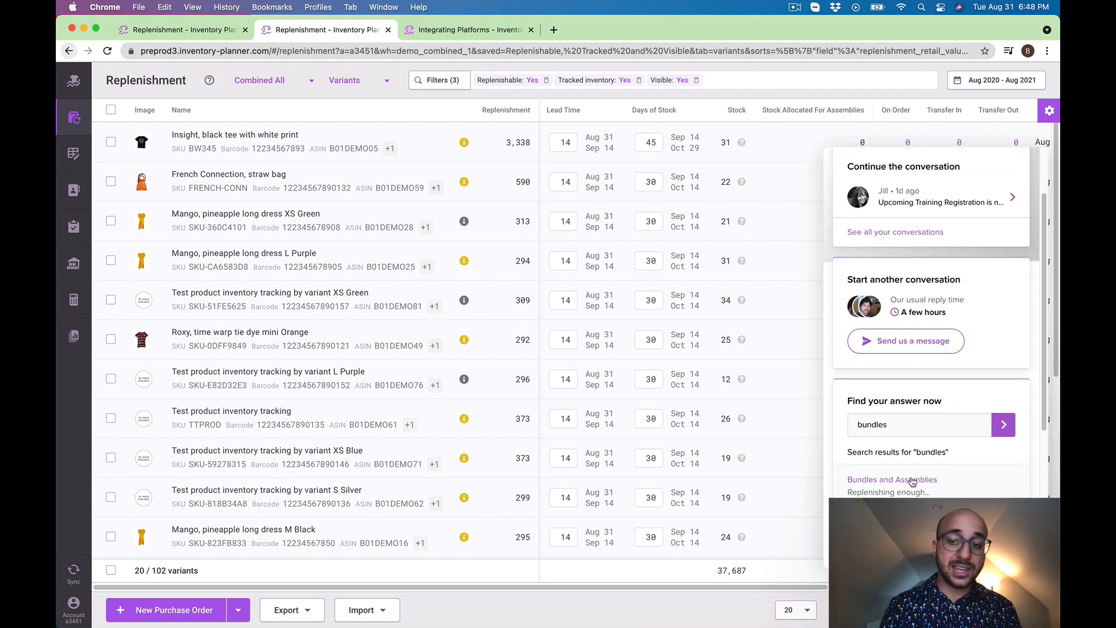
pyautogui.click(910, 342)
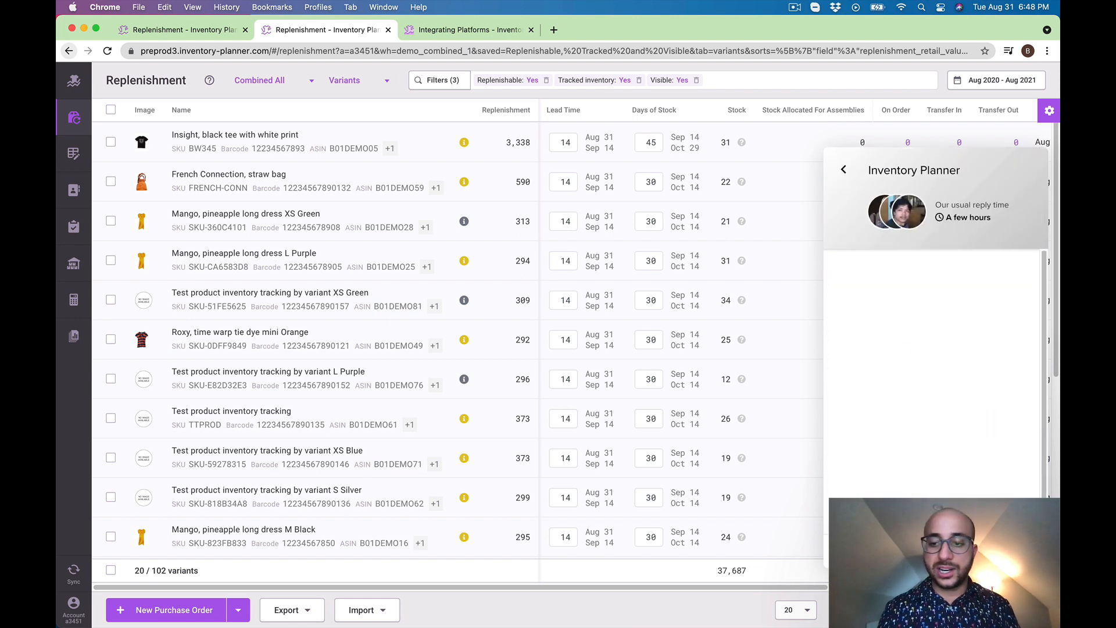